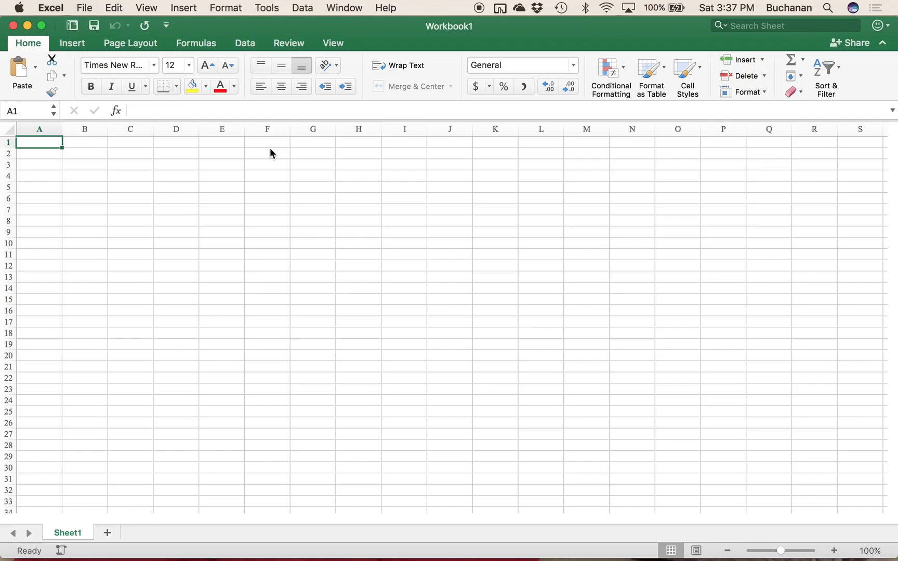
Step: Enter the column headers "X Variable" in cell A1 and "Y Variable" in cell B1
{"action": "type", "text": "X Variable"}
{"action": "key", "text": "Return"}
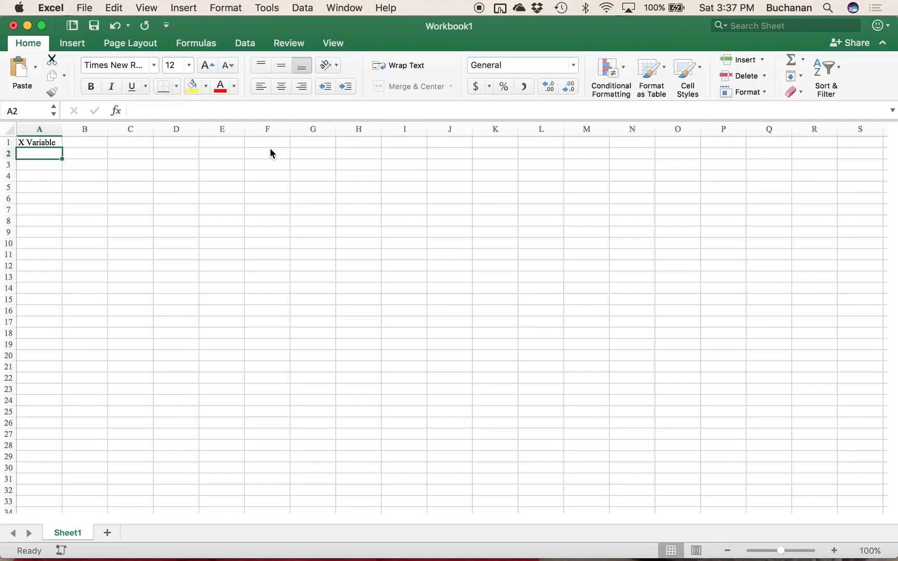
{"action": "key", "text": "Up"}
{"action": "key", "text": "Right"}
{"action": "type", "text": "Y Variable"}
{"action": "key", "text": "Return"}
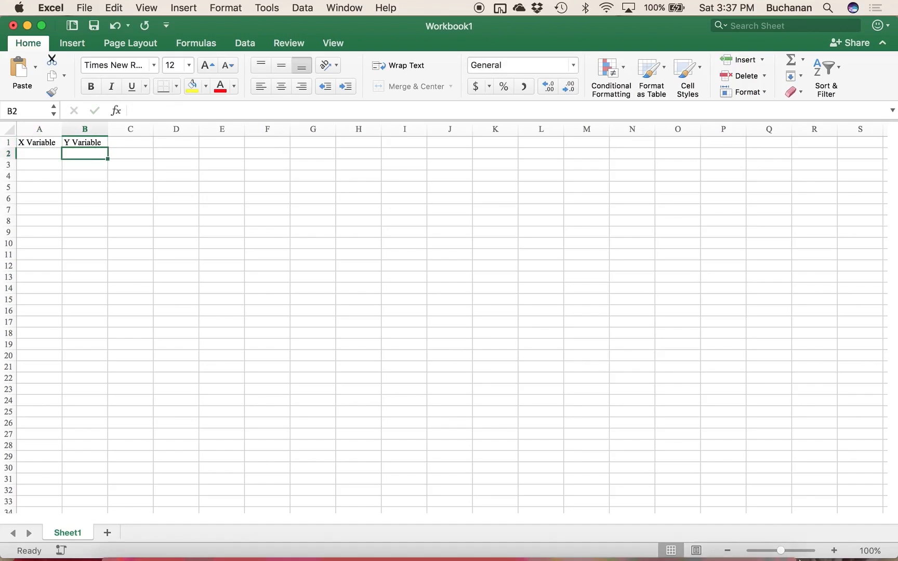
Step: Fill cells A2 to A6 under X Variable with the values 3, 4, 5, 4 and 5
{"action": "left_click_drag", "start_coordinate": [780, 551], "coordinate": [795, 551]}
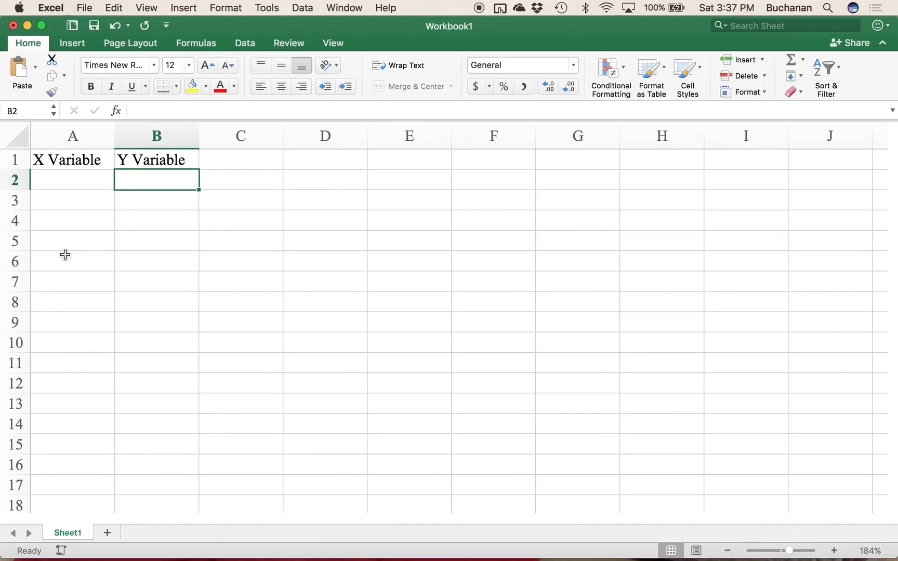
{"action": "key", "text": "Left"}
{"action": "type", "text": "3"}
{"action": "key", "text": "Return"}
{"action": "type", "text": "4"}
{"action": "key", "text": "Return"}
{"action": "type", "text": "5"}
{"action": "key", "text": "Right"}
{"action": "key", "text": "Down"}
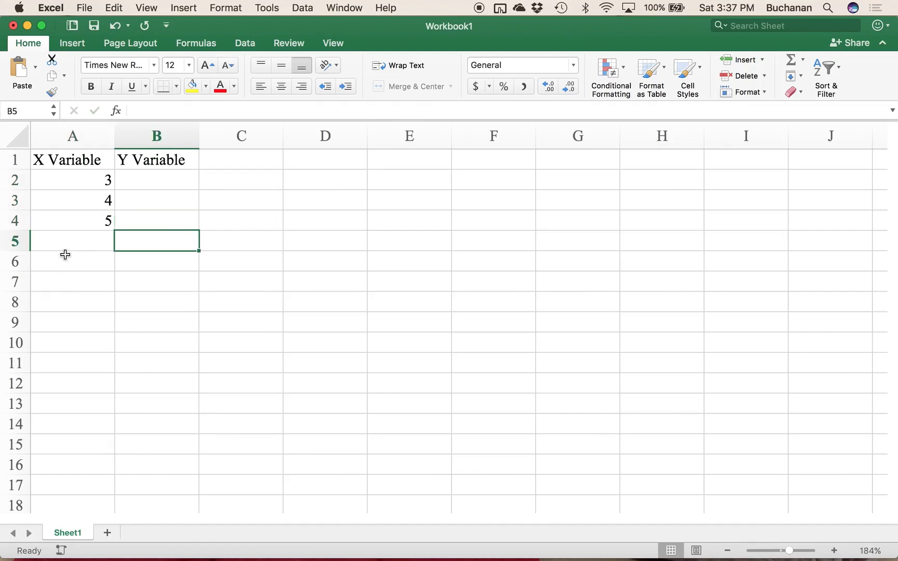
{"action": "key", "text": "Left"}
{"action": "type", "text": "4"}
{"action": "key", "text": "Return"}
{"action": "type", "text": "5"}
Step: Enter the values 6 and 7 in cells B6 and B7
{"action": "key", "text": "Right"}
{"action": "type", "text": "6"}
{"action": "key", "text": "Return"}
{"action": "type", "text": "7"}
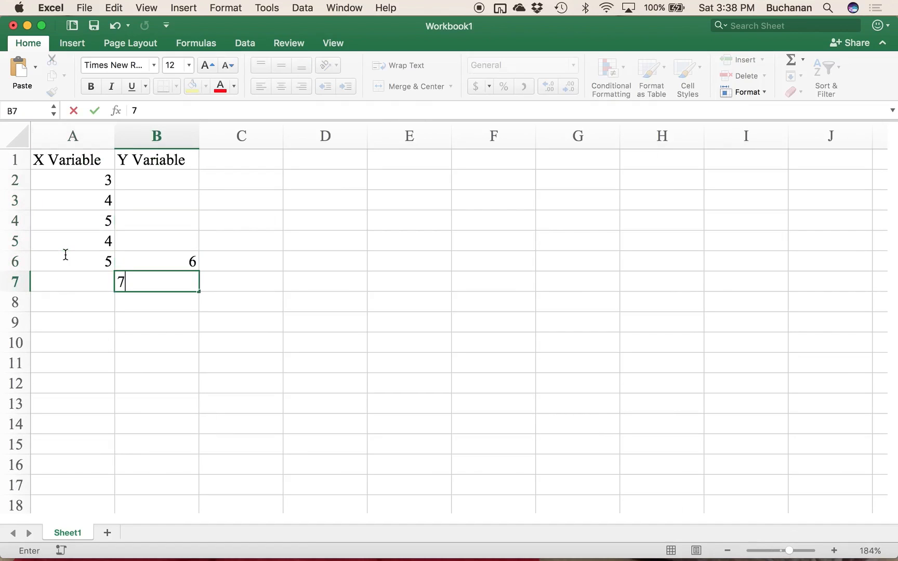
Step: Continue the X Variable column with the values 7, 8, 9, 2 and 3 in cells A7 to A11
{"action": "key", "text": "Left"}
{"action": "type", "text": "7"}
{"action": "key", "text": "Return"}
{"action": "type", "text": "8"}
{"action": "key", "text": "Return"}
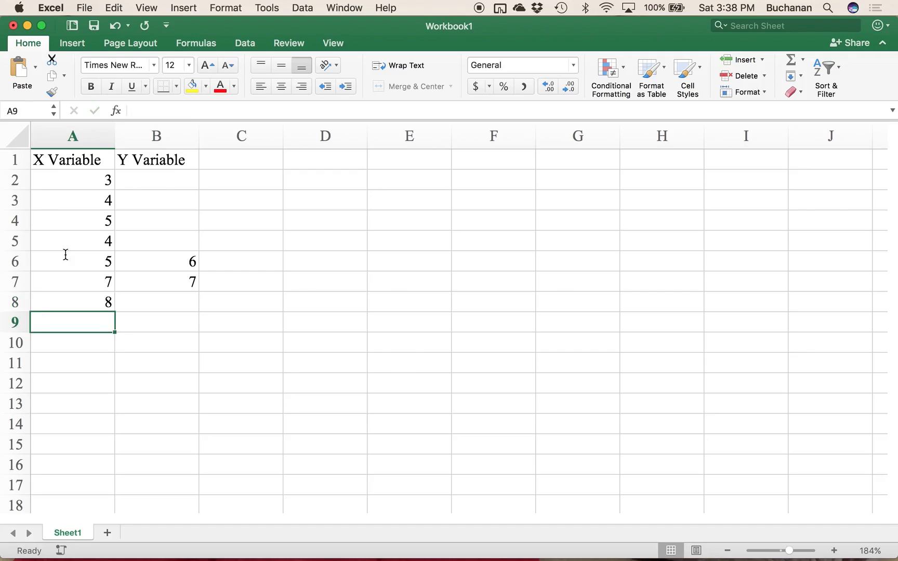
{"action": "type", "text": "9"}
{"action": "key", "text": "Return"}
{"action": "type", "text": "2"}
{"action": "key", "text": "Return"}
{"action": "type", "text": "3"}
{"action": "key", "text": "Return"}
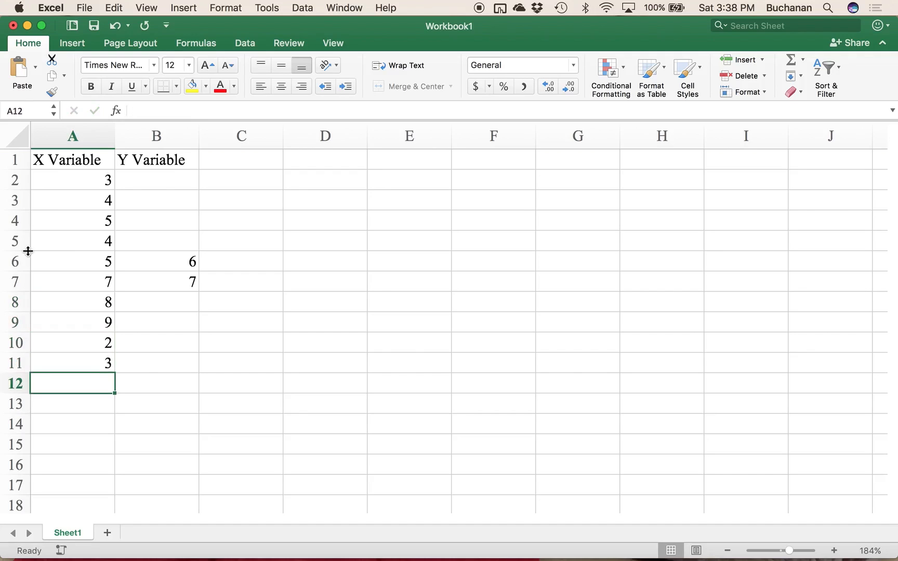
Step: Fill cells B2 to B11 under Y Variable with 4, 5, 6, 7, 6, 7, 8, 9, 3 and 2
{"action": "left_click", "coordinate": [150, 183]}
{"action": "type", "text": "4"}
{"action": "key", "text": "Return"}
{"action": "type", "text": "5"}
{"action": "key", "text": "Return"}
{"action": "type", "text": "6"}
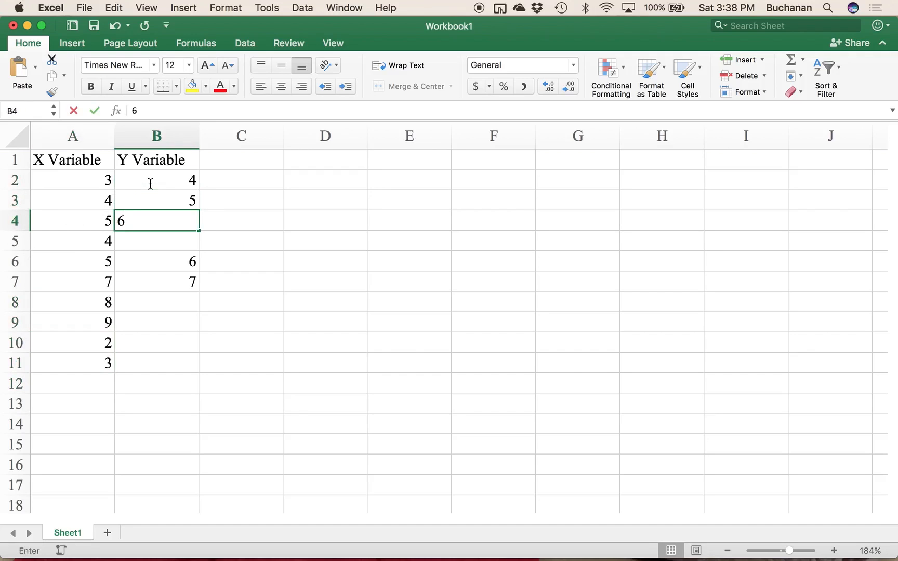
{"action": "key", "text": "Return"}
{"action": "type", "text": "7"}
{"action": "key", "text": "Return"}
{"action": "type", "text": "6"}
{"action": "key", "text": "Return"}
{"action": "type", "text": "7"}
{"action": "key", "text": "Return"}
{"action": "type", "text": "8"}
{"action": "key", "text": "Return"}
{"action": "type", "text": "9"}
{"action": "key", "text": "Return"}
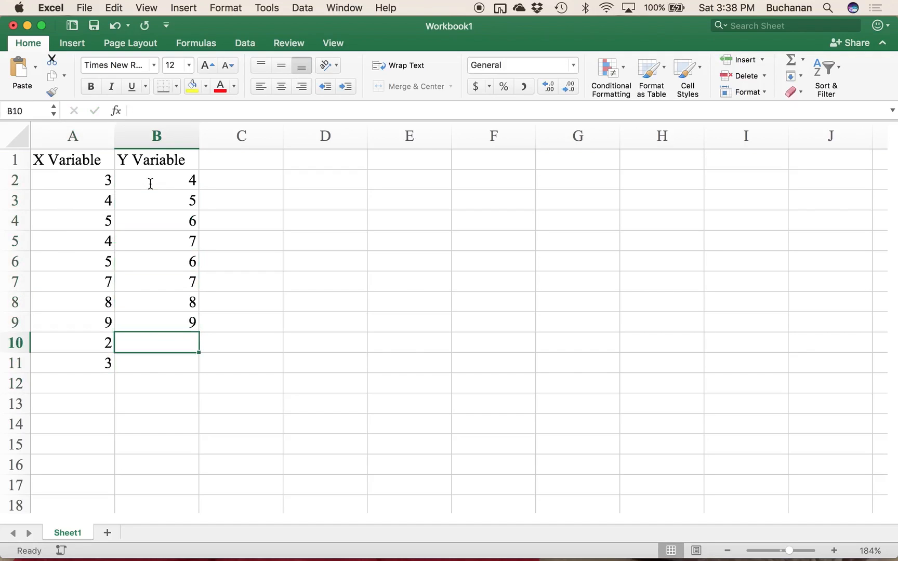
{"action": "type", "text": "3"}
{"action": "key", "text": "Return"}
{"action": "type", "text": "2"}
{"action": "key", "text": "Return"}
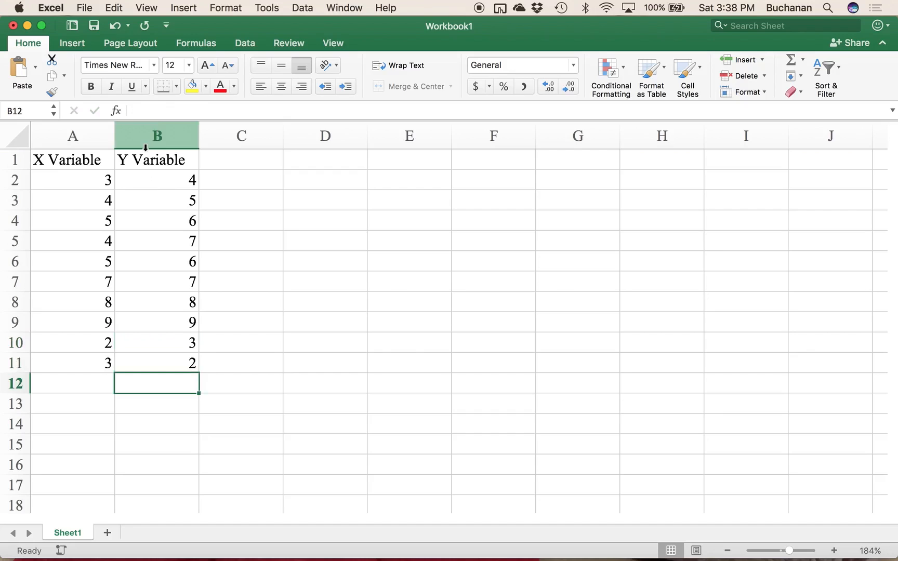
Step: Insert a plain Scatter chart of columns A and B and move it up beside the data
{"action": "left_click", "coordinate": [73, 44]}
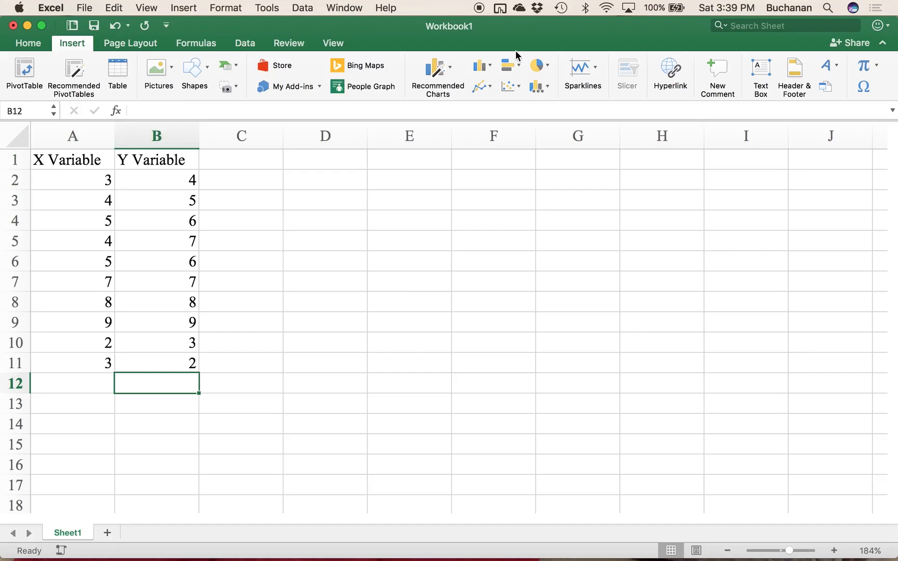
{"action": "left_click_drag", "start_coordinate": [74, 136], "coordinate": [134, 138]}
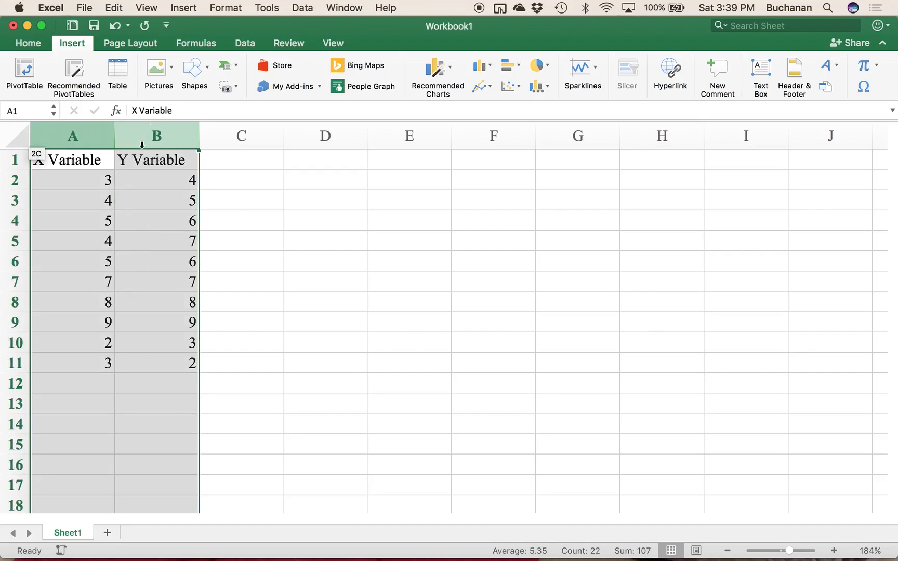
{"action": "left_click", "coordinate": [453, 78]}
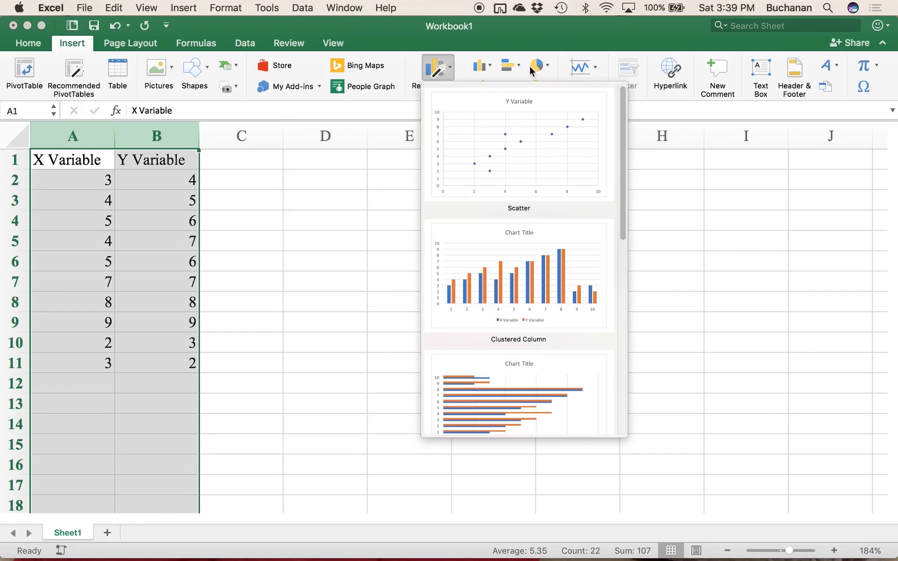
{"action": "left_click", "coordinate": [468, 42]}
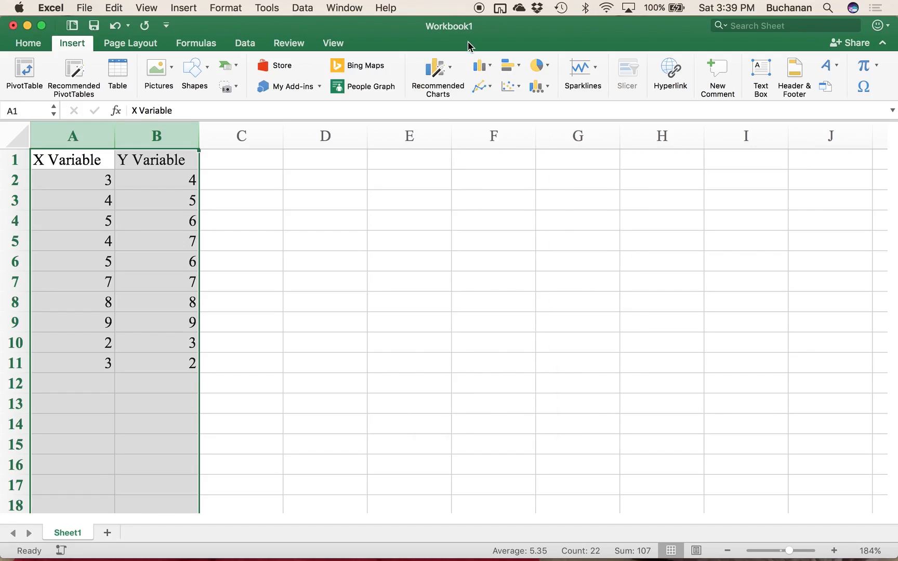
{"action": "left_click", "coordinate": [519, 85]}
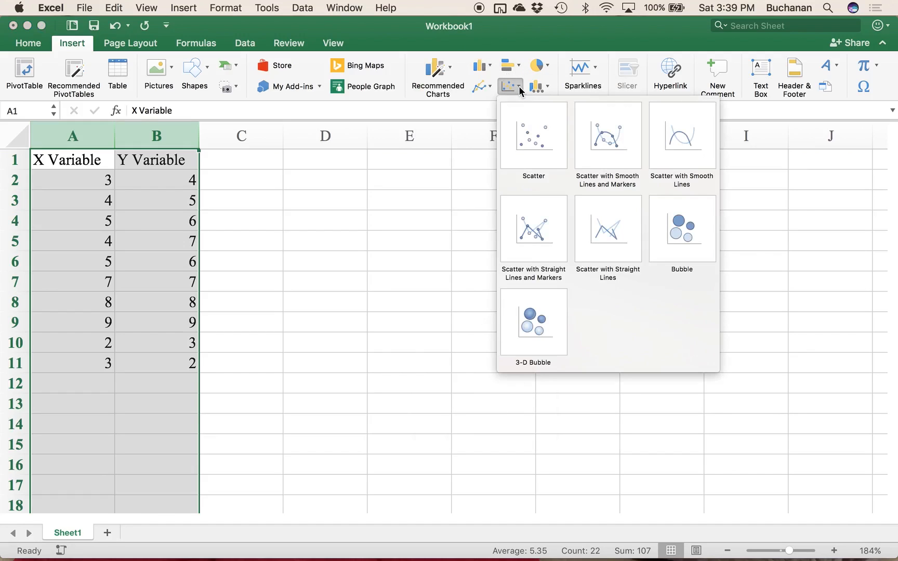
{"action": "left_click", "coordinate": [528, 139]}
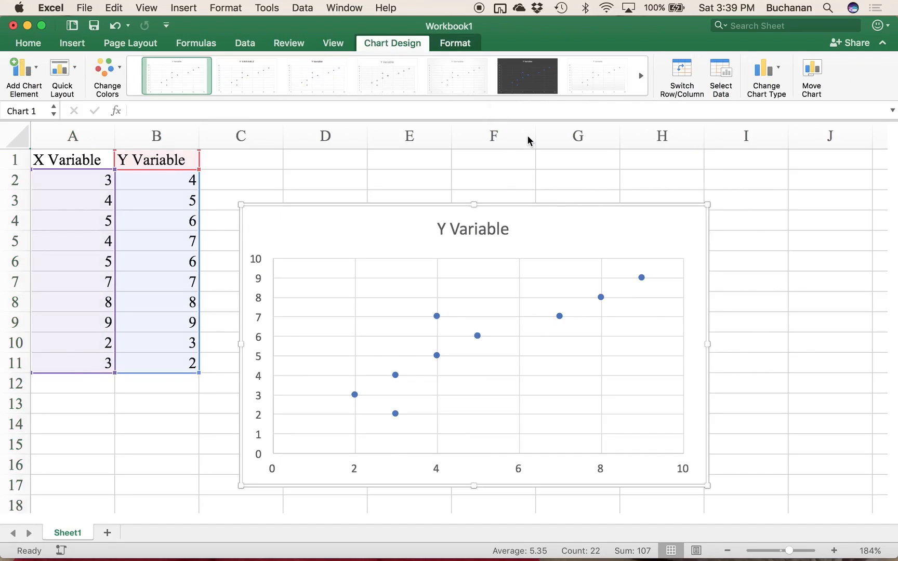
{"action": "left_click_drag", "start_coordinate": [592, 232], "coordinate": [613, 191]}
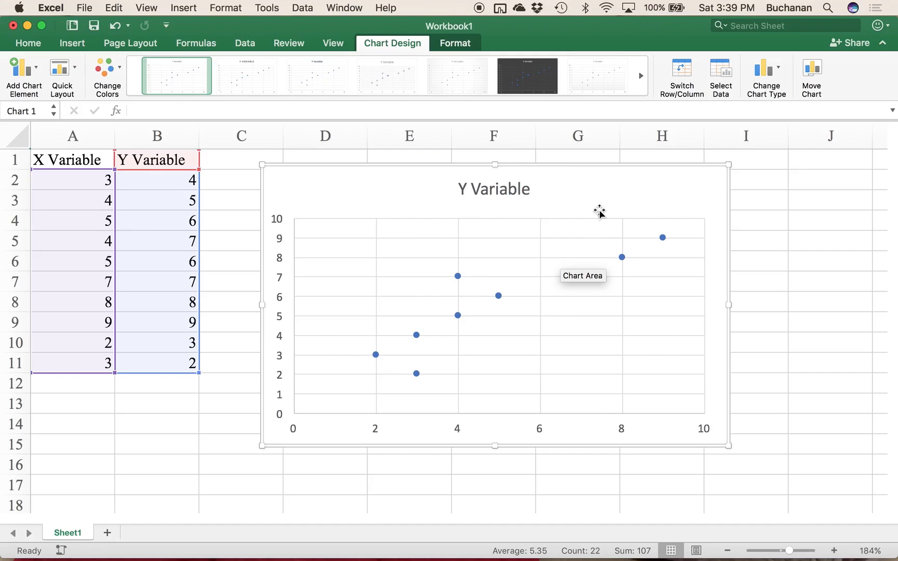
Step: Delete the chart title and both the horizontal and vertical major gridlines from the scatter chart
{"action": "left_click", "coordinate": [514, 185]}
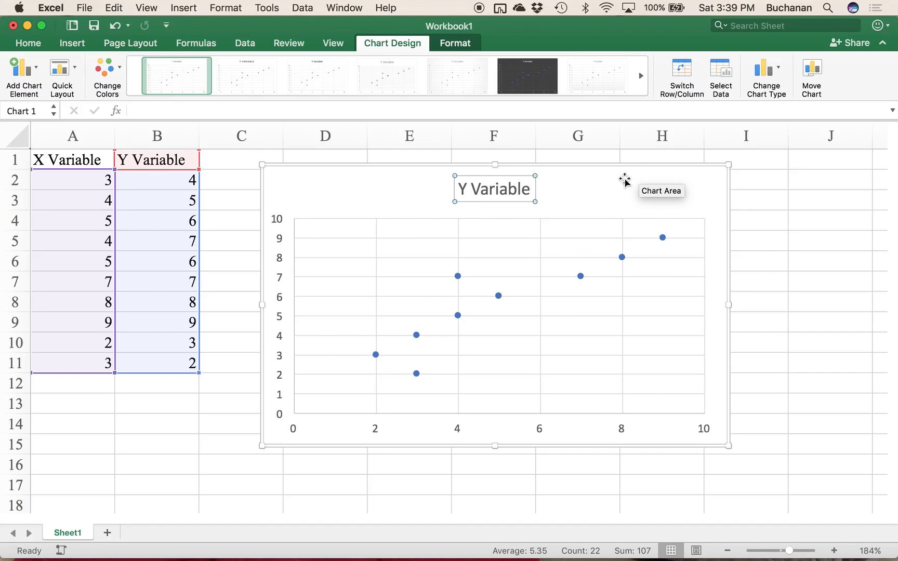
{"action": "key", "text": "Delete"}
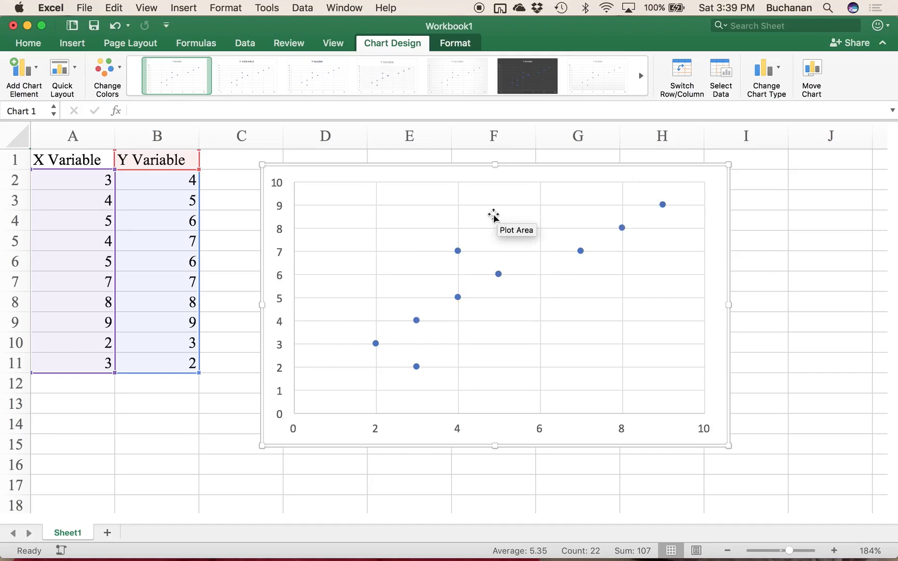
{"action": "left_click", "coordinate": [464, 233]}
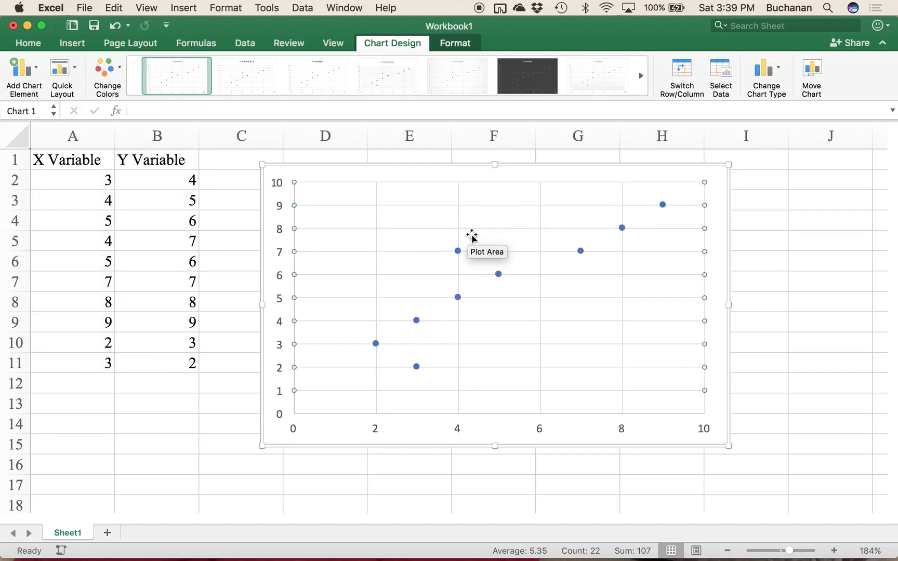
{"action": "key", "text": "Delete"}
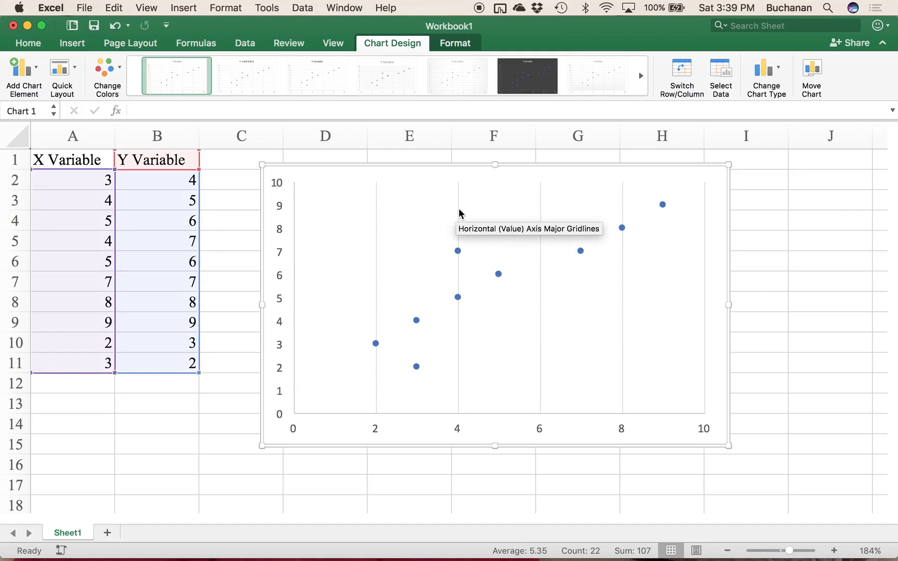
{"action": "left_click", "coordinate": [457, 211]}
{"action": "key", "text": "Delete"}
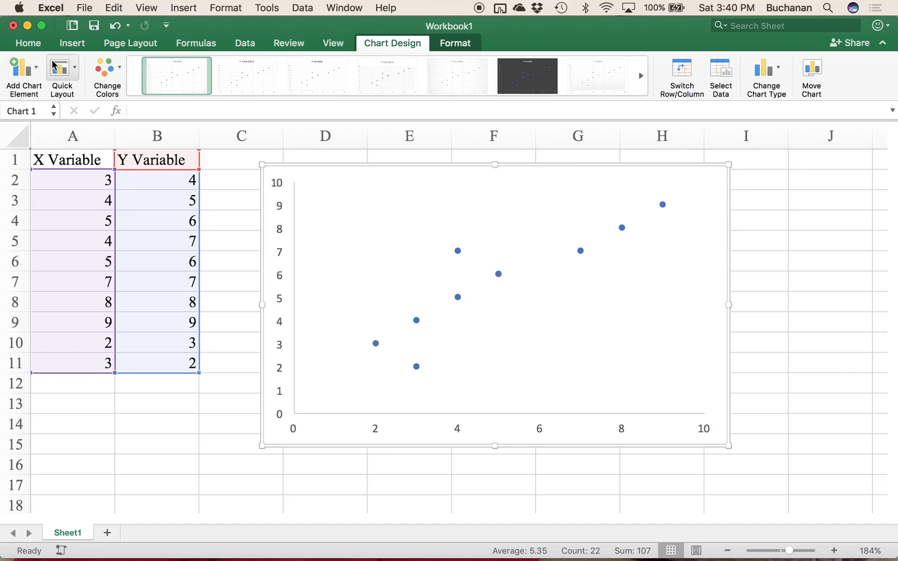
{"action": "left_click", "coordinate": [23, 73]}
{"action": "mouse_move", "coordinate": [72, 92]}
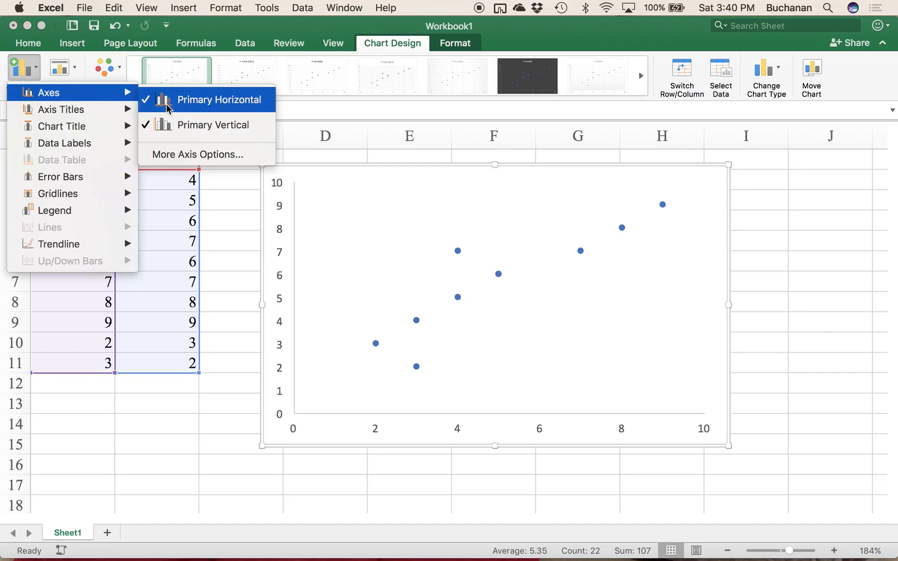
{"action": "left_click", "coordinate": [190, 104]}
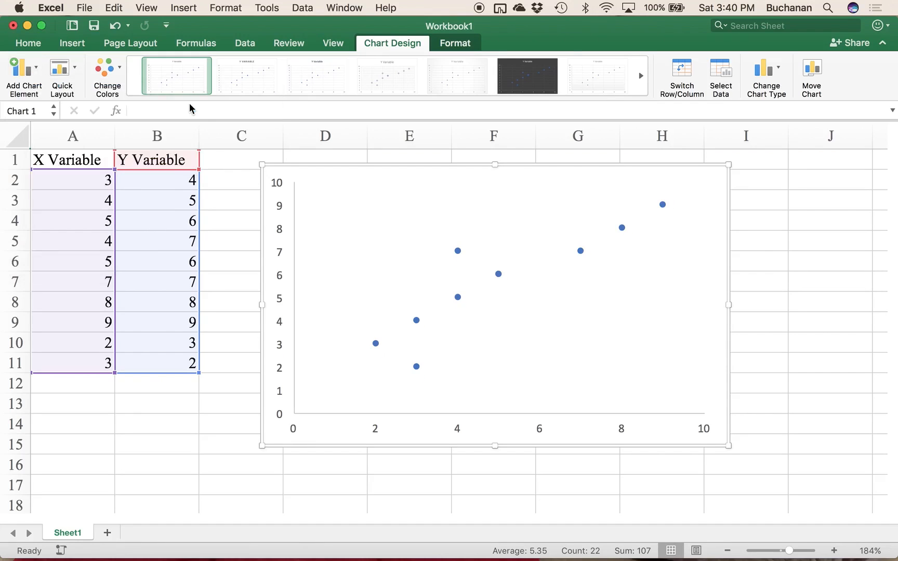
{"action": "left_click", "coordinate": [21, 76]}
{"action": "mouse_move", "coordinate": [107, 88]}
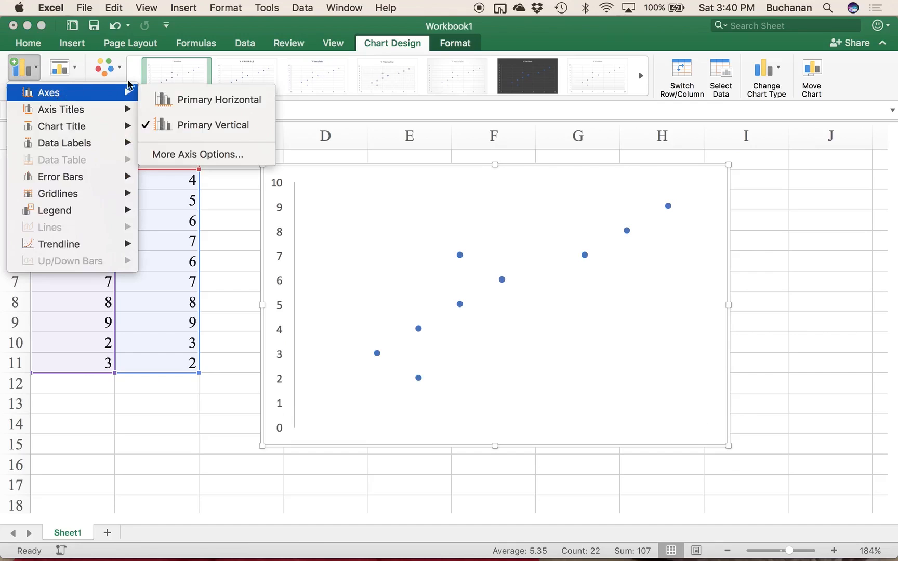
{"action": "left_click", "coordinate": [156, 99]}
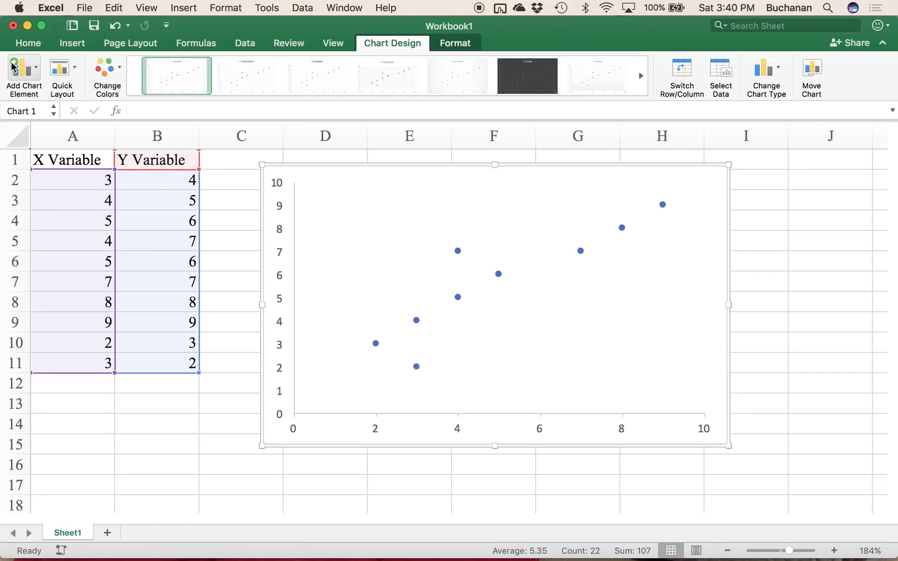
Step: Add a primary horizontal axis title and a primary vertical axis title to the scatter chart
{"action": "left_click", "coordinate": [13, 66]}
{"action": "mouse_move", "coordinate": [47, 112]}
{"action": "left_click", "coordinate": [170, 121]}
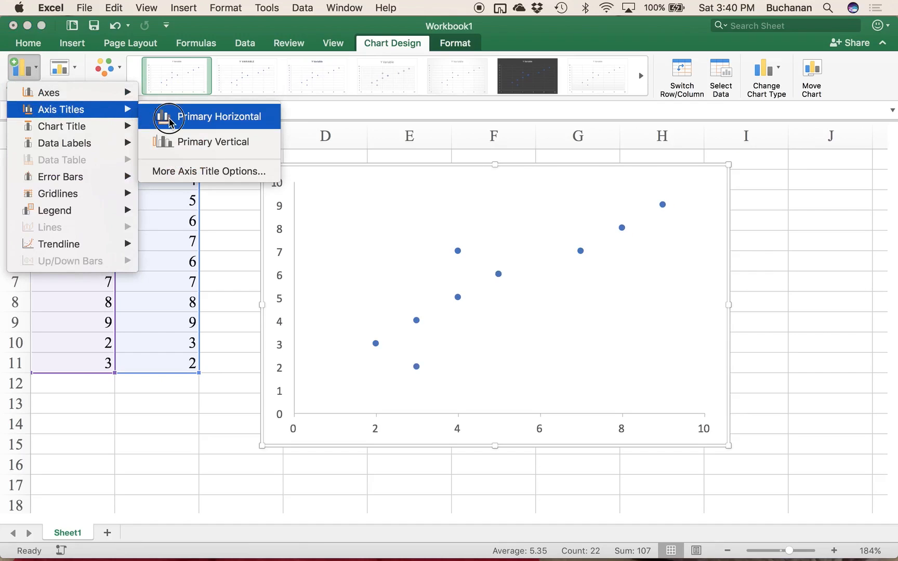
{"action": "left_click", "coordinate": [13, 71]}
{"action": "mouse_move", "coordinate": [49, 110]}
{"action": "left_click", "coordinate": [189, 145]}
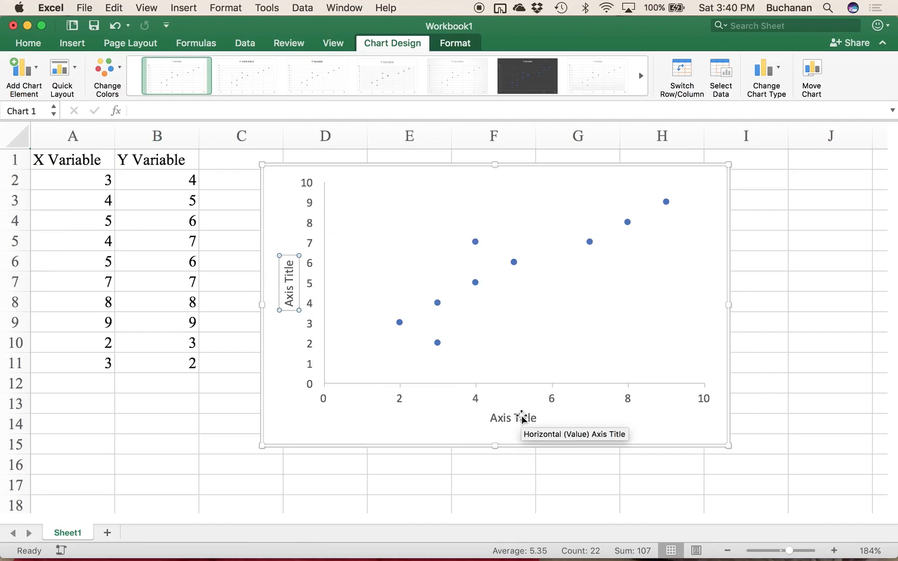
Step: Replace the horizontal axis title's text with "Descriptive X Axis Label"
{"action": "left_click", "coordinate": [518, 418]}
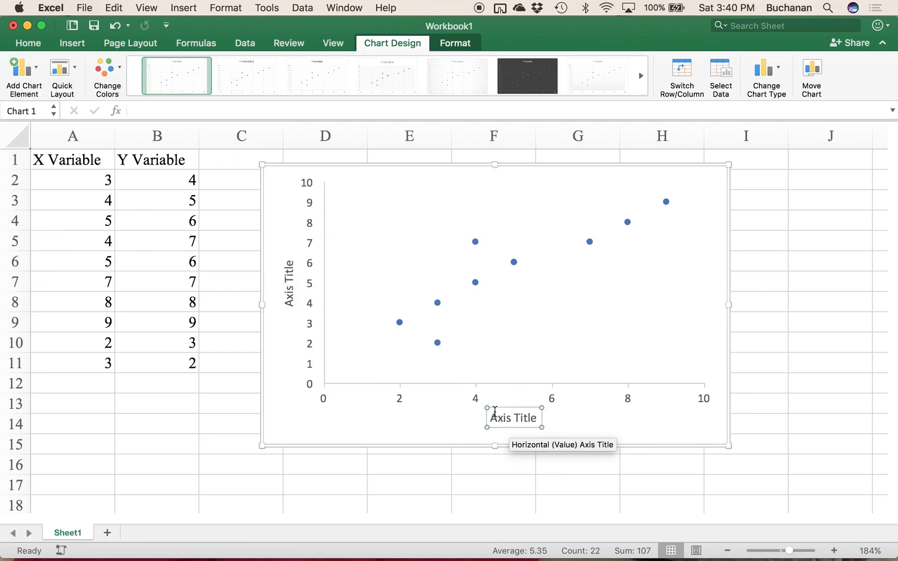
{"action": "left_click", "coordinate": [512, 418]}
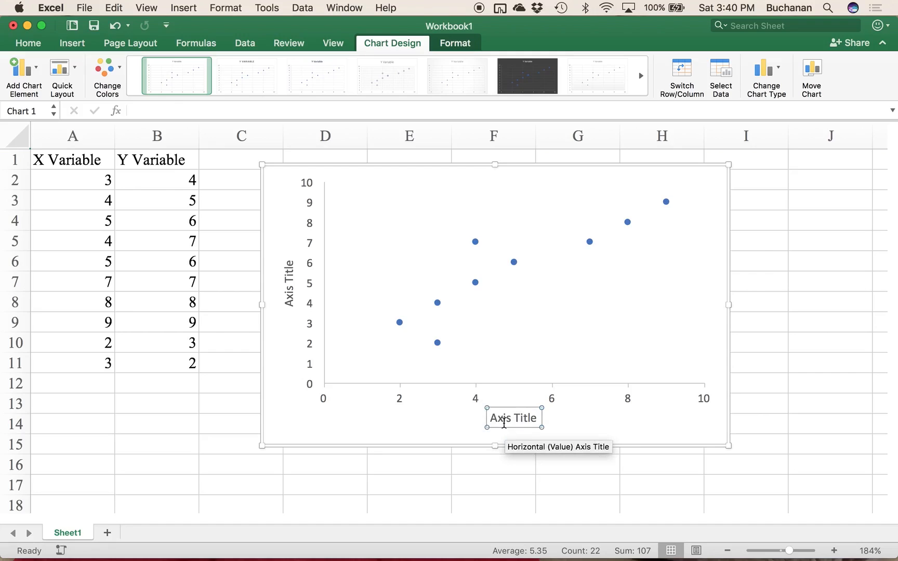
{"action": "left_click_drag", "start_coordinate": [495, 417], "coordinate": [535, 419]}
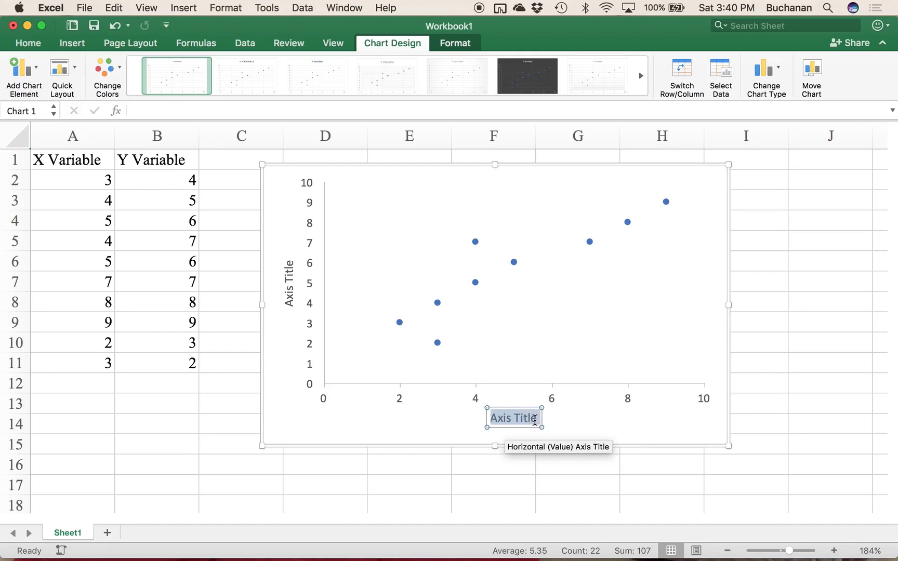
{"action": "key", "text": "BackSpace"}
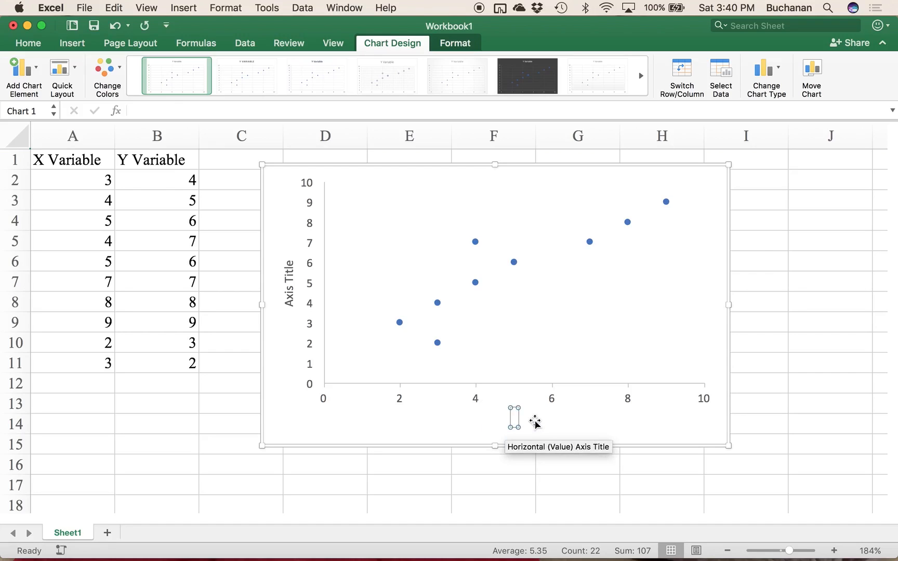
{"action": "type", "text": "Descrip"}
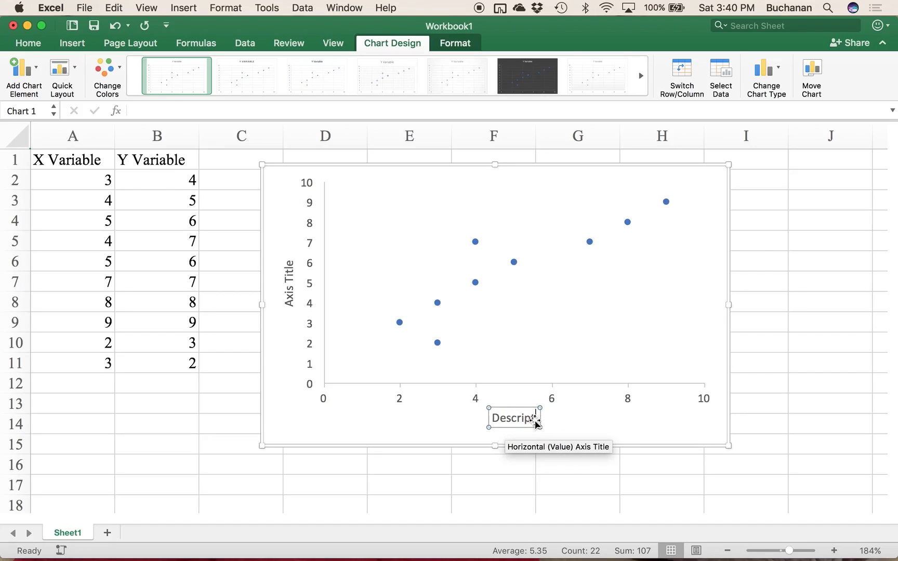
{"action": "type", "text": "tive X A"}
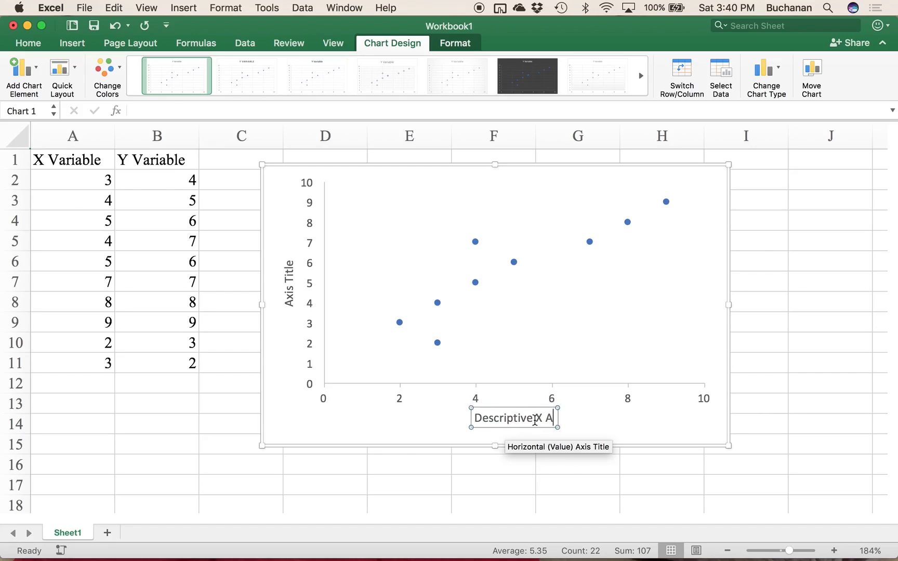
{"action": "type", "text": "xis Label"}
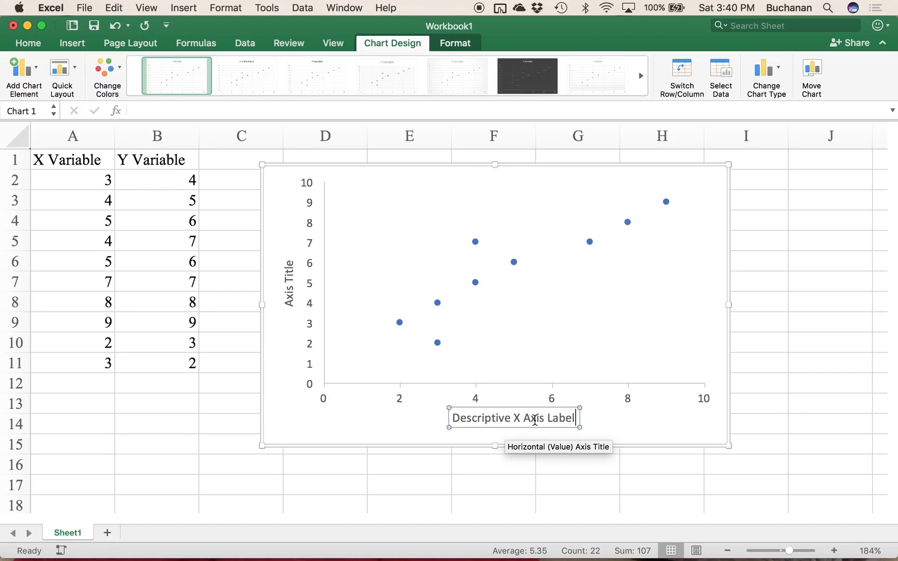
Step: Replace the vertical axis title's text with "Descriptive Y Axis Label"
{"action": "left_click", "coordinate": [639, 437]}
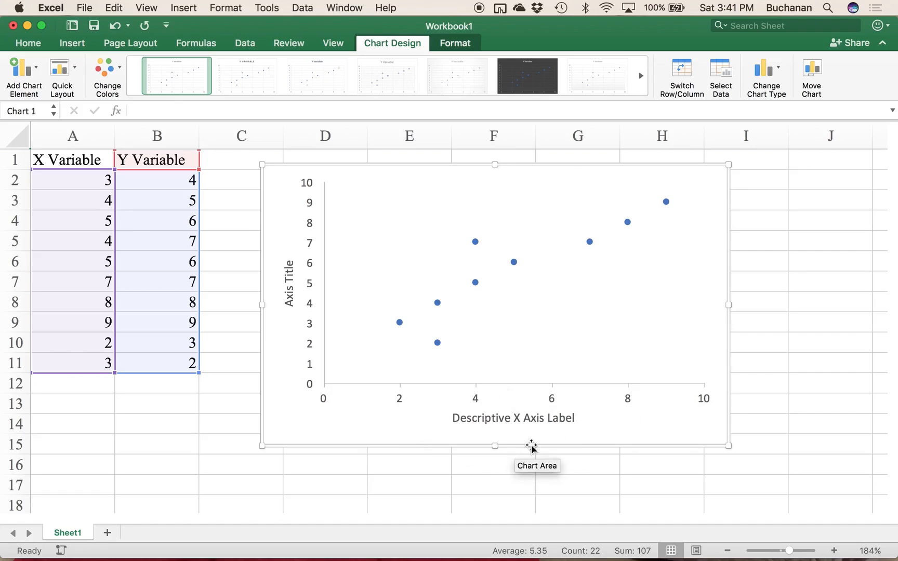
{"action": "mouse_move", "coordinate": [438, 344]}
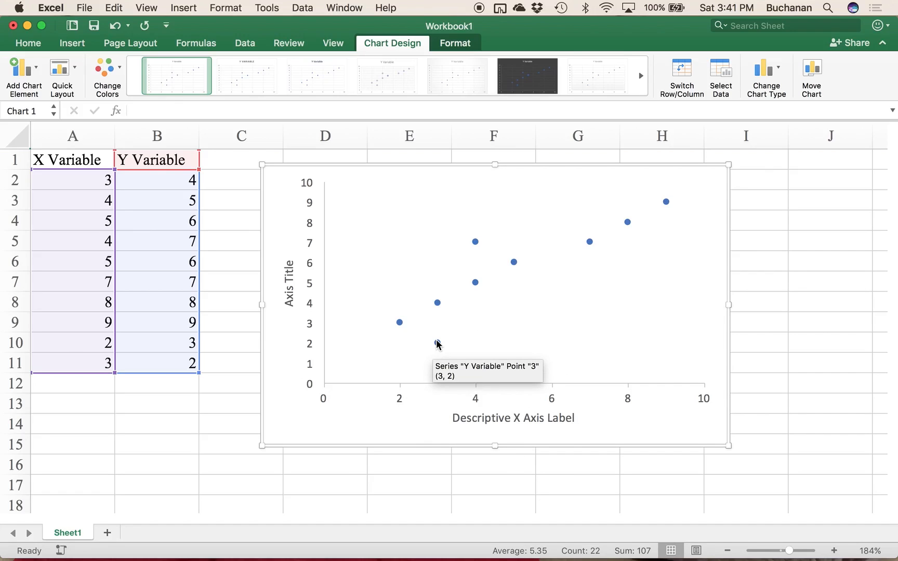
{"action": "left_click", "coordinate": [286, 274]}
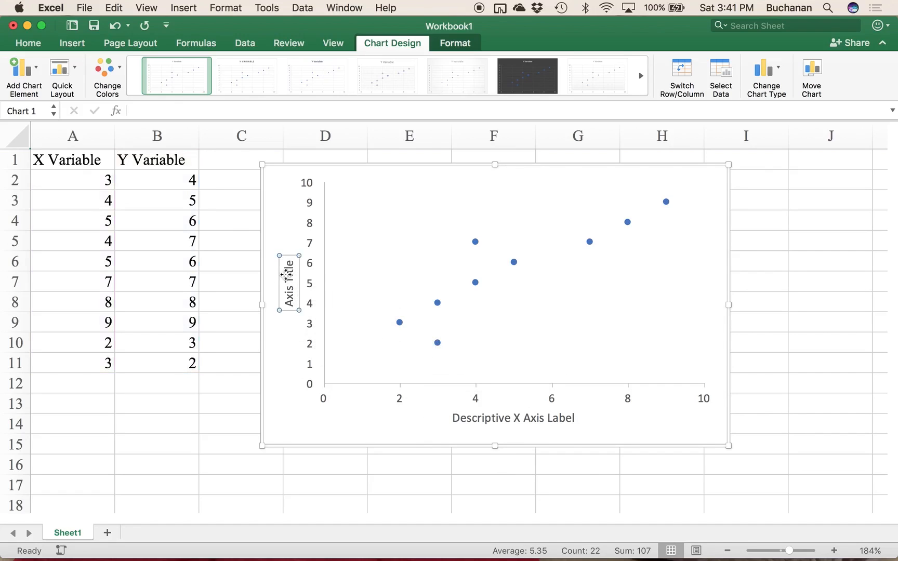
{"action": "left_click", "coordinate": [286, 274]}
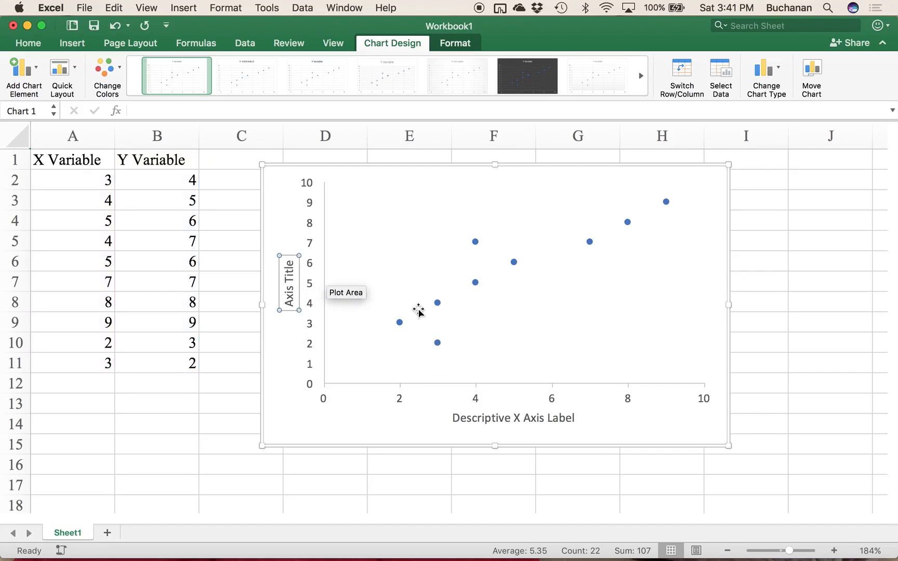
{"action": "left_click_drag", "start_coordinate": [290, 263], "coordinate": [287, 324]}
{"action": "key", "text": "BackSpace"}
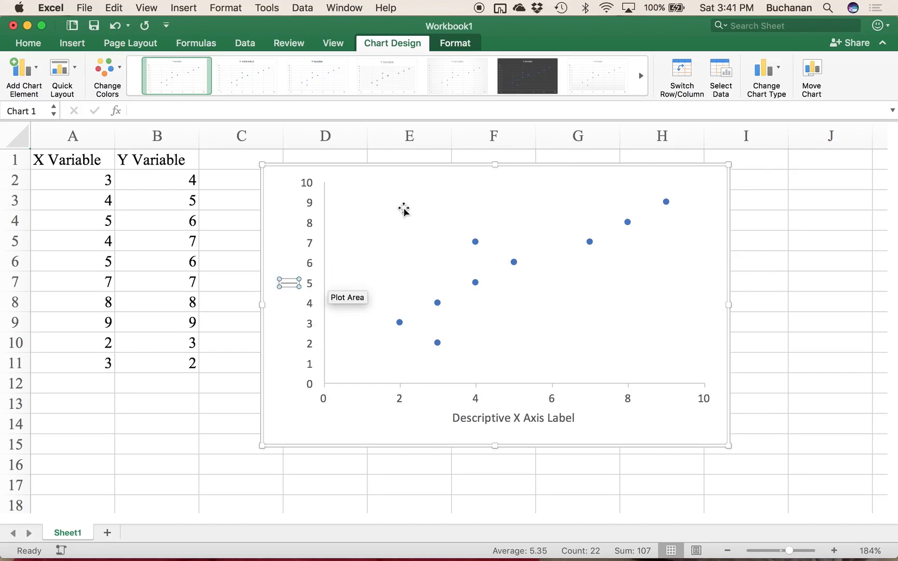
{"action": "type", "text": "Desc"}
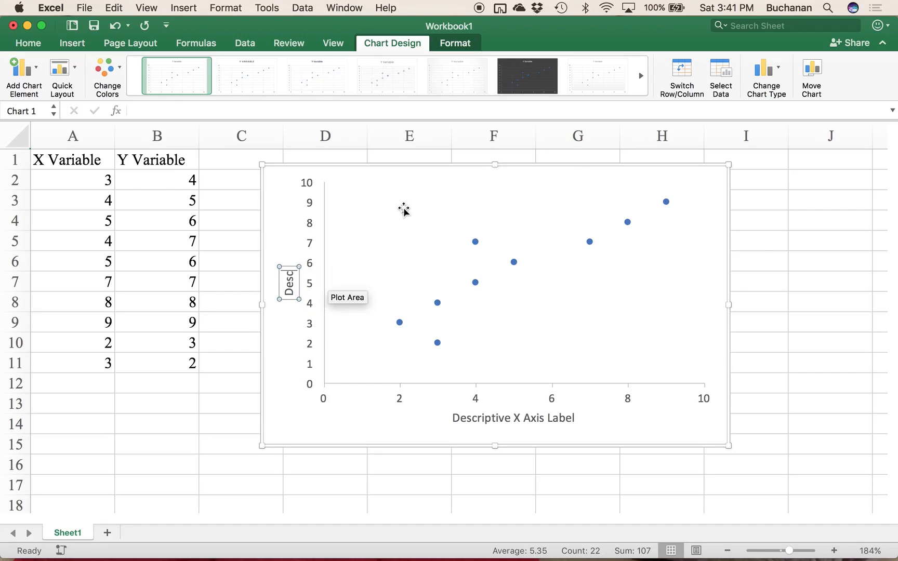
{"action": "type", "text": "riptive Y"}
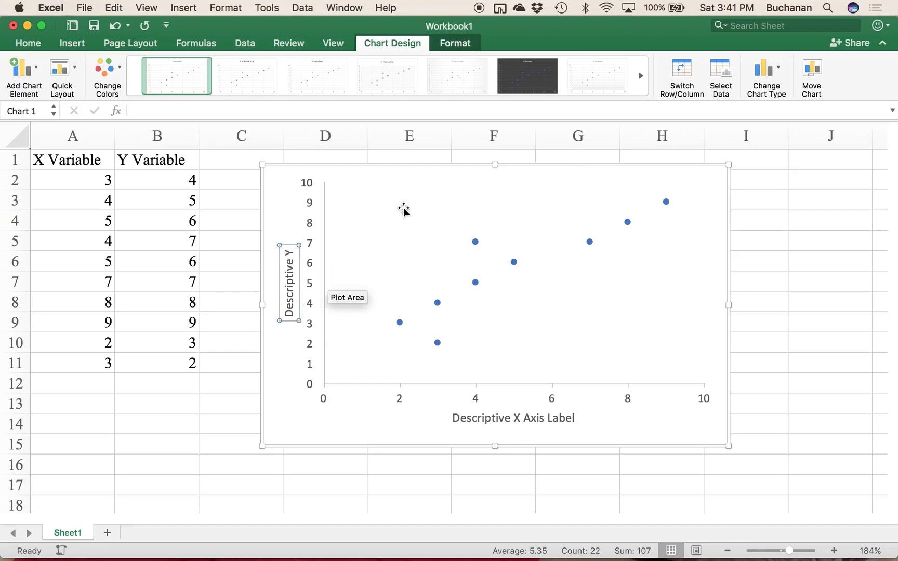
{"action": "type", "text": " Axi"}
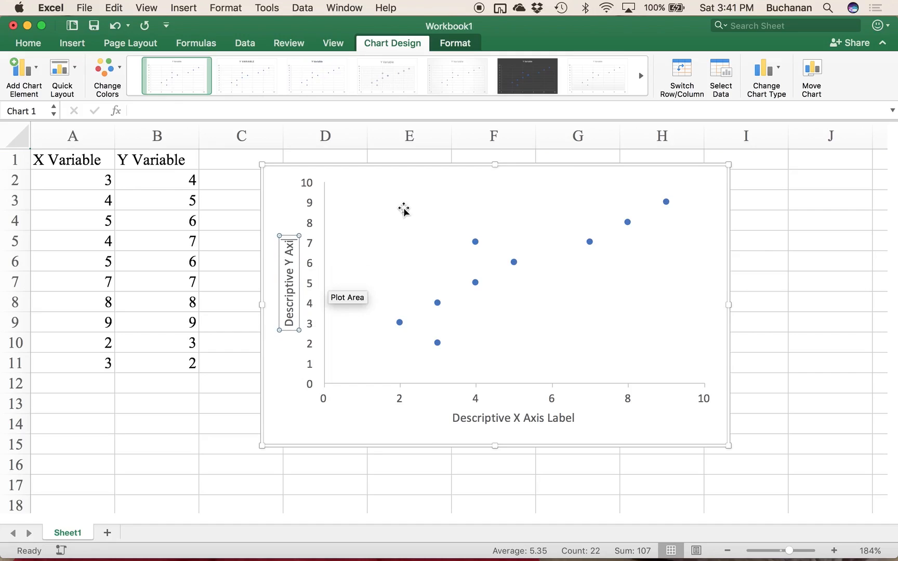
{"action": "type", "text": "s Label"}
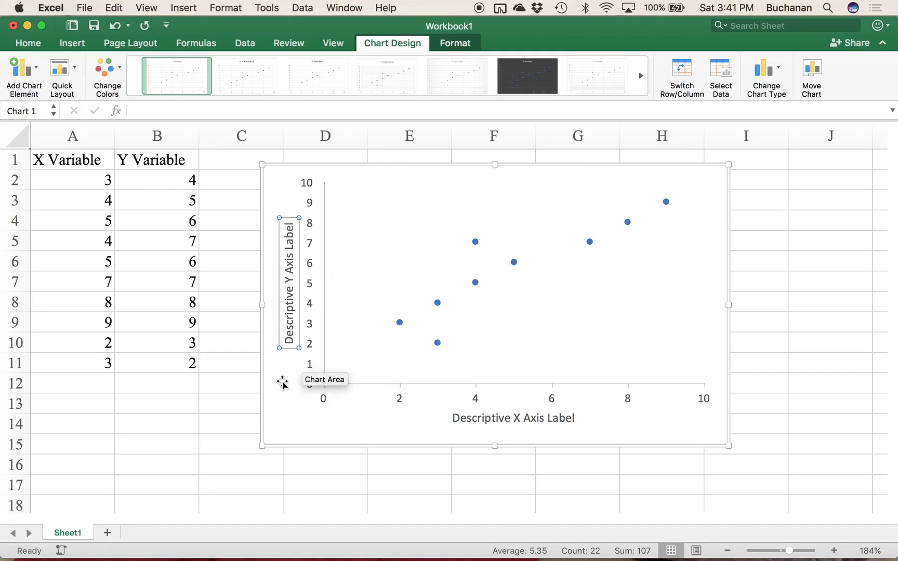
Step: Recolor the scatter chart's data points with the monochromatic gray and black palette
{"action": "left_click", "coordinate": [480, 420]}
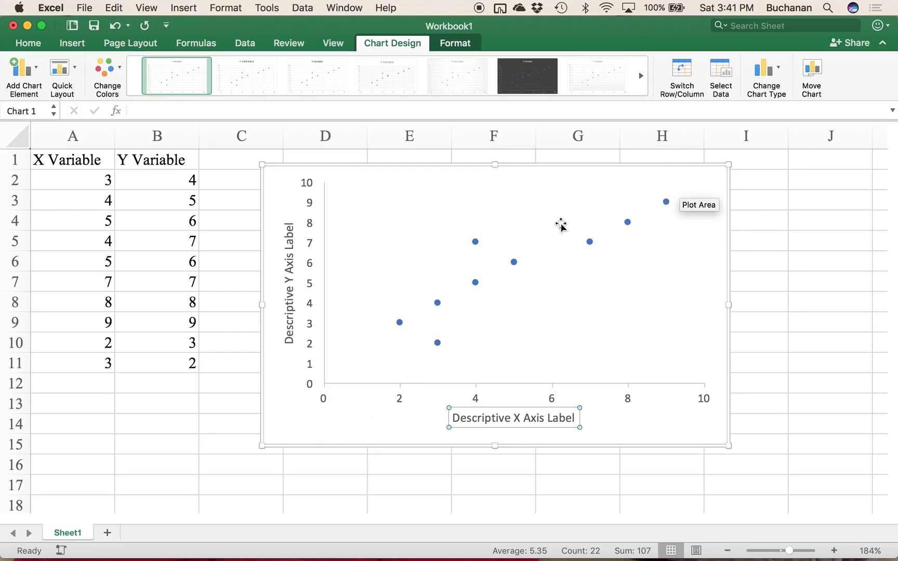
{"action": "left_click", "coordinate": [513, 263]}
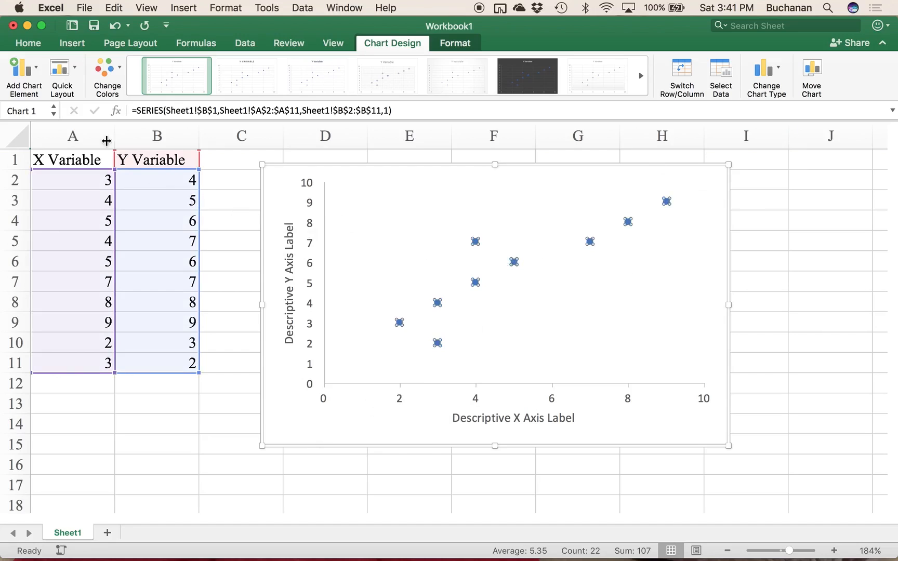
{"action": "left_click", "coordinate": [103, 78]}
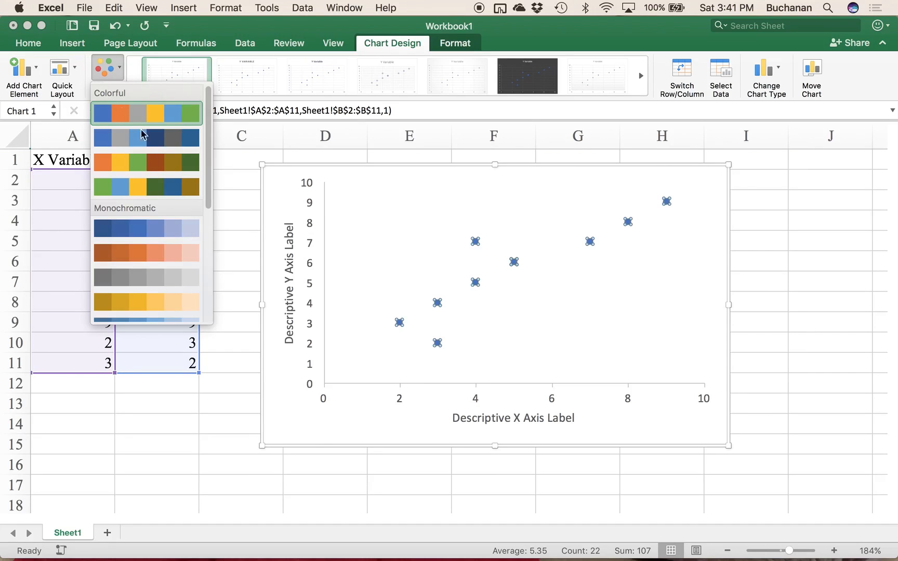
{"action": "scroll", "coordinate": [125, 244], "scroll_direction": "down", "scroll_amount": 10}
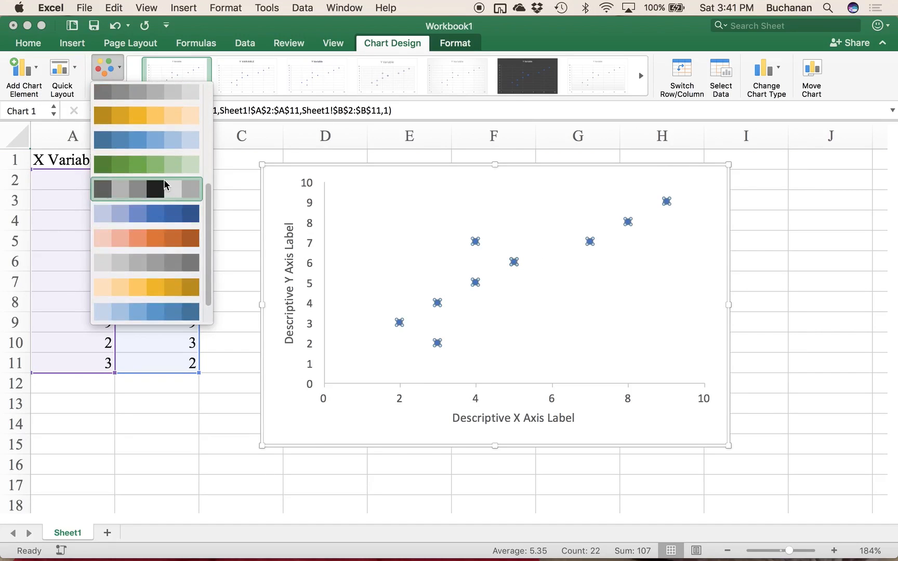
{"action": "left_click", "coordinate": [162, 188]}
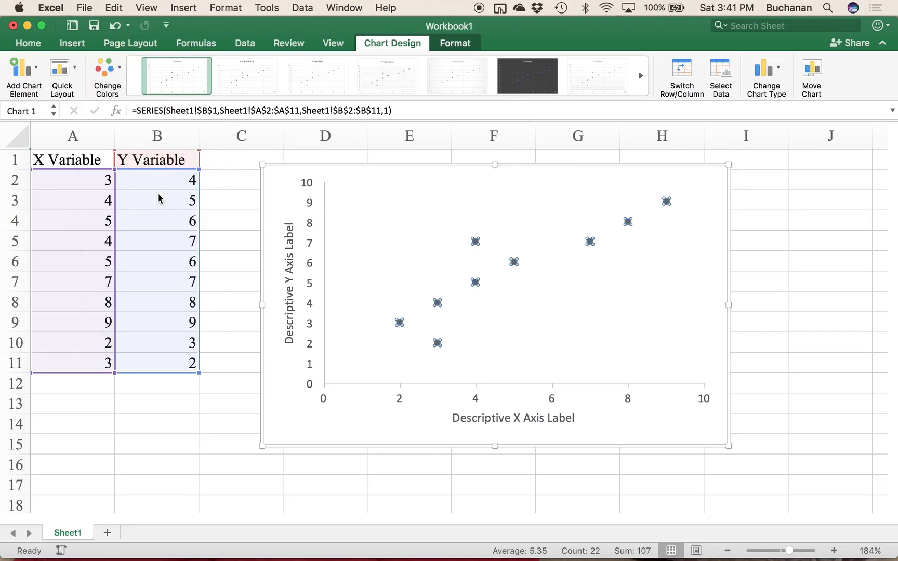
{"action": "left_click", "coordinate": [104, 67]}
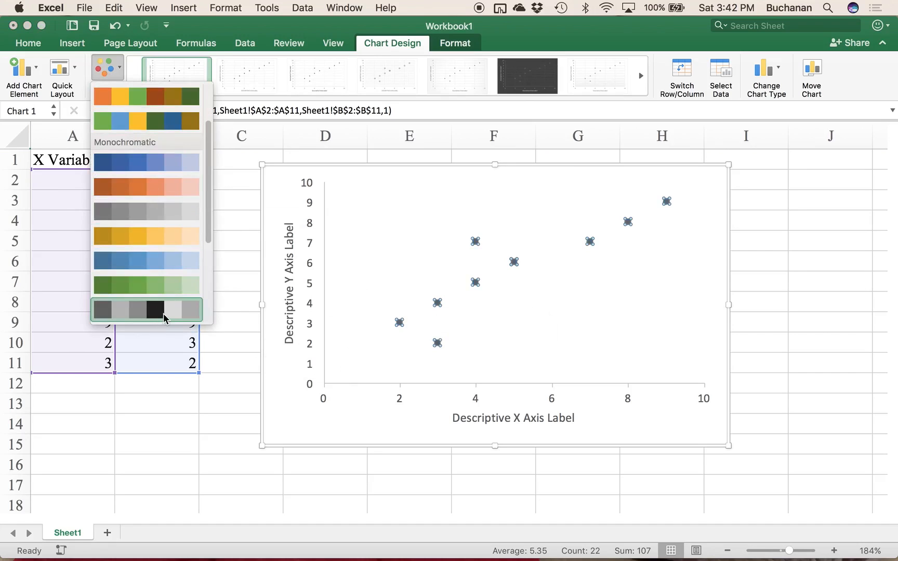
{"action": "scroll", "coordinate": [164, 317], "scroll_direction": "down", "scroll_amount": 3}
{"action": "left_click", "coordinate": [158, 192]}
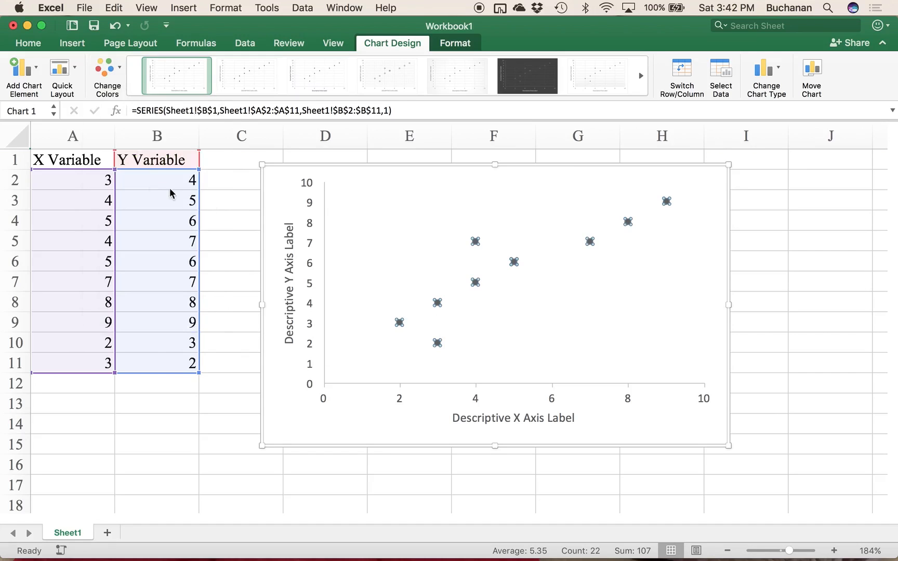
{"action": "left_click", "coordinate": [594, 425]}
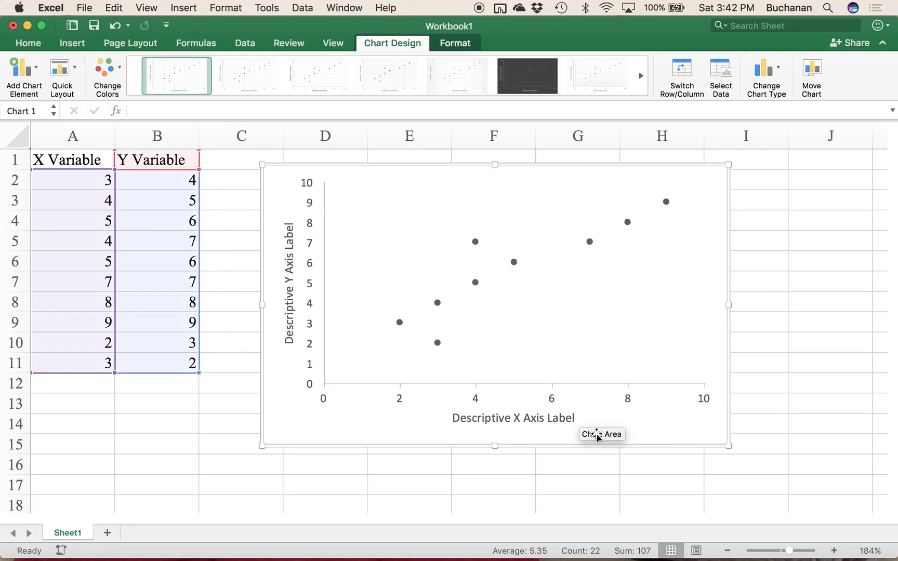
Step: Set the vertical axis title's font to Arial Hebrew
{"action": "left_click", "coordinate": [22, 46]}
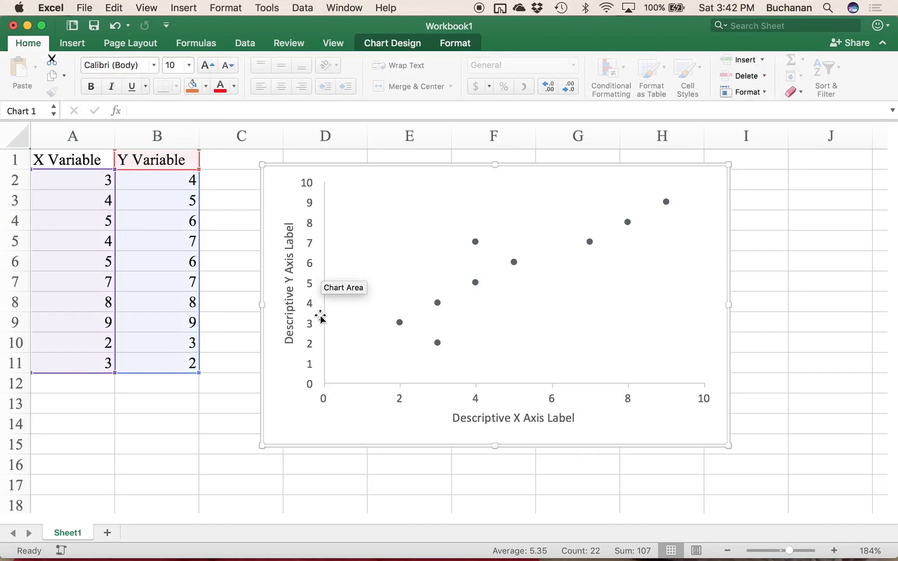
{"action": "left_click", "coordinate": [290, 303]}
{"action": "left_click", "coordinate": [131, 67]}
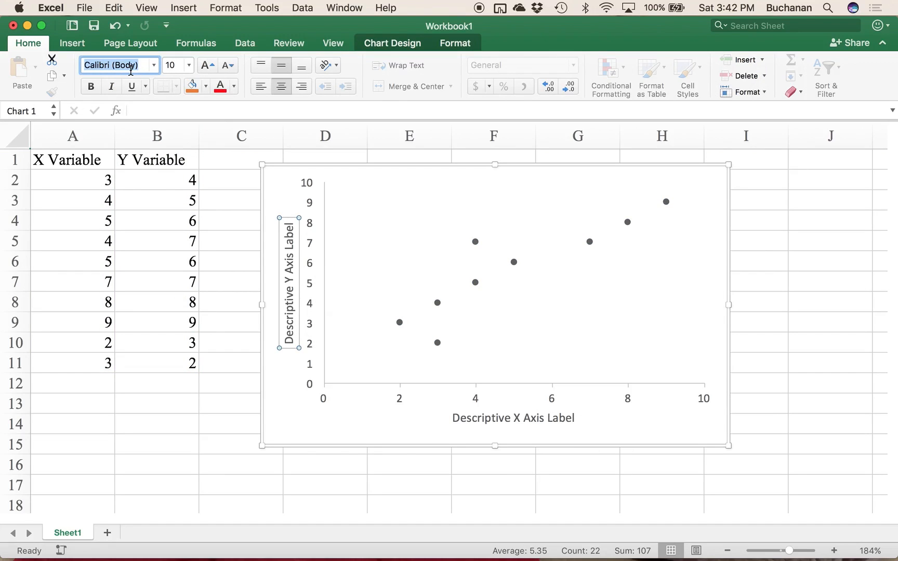
{"action": "type", "text": "Arial Hebrew"}
{"action": "key", "text": "Return"}
{"action": "left_click", "coordinate": [312, 267]}
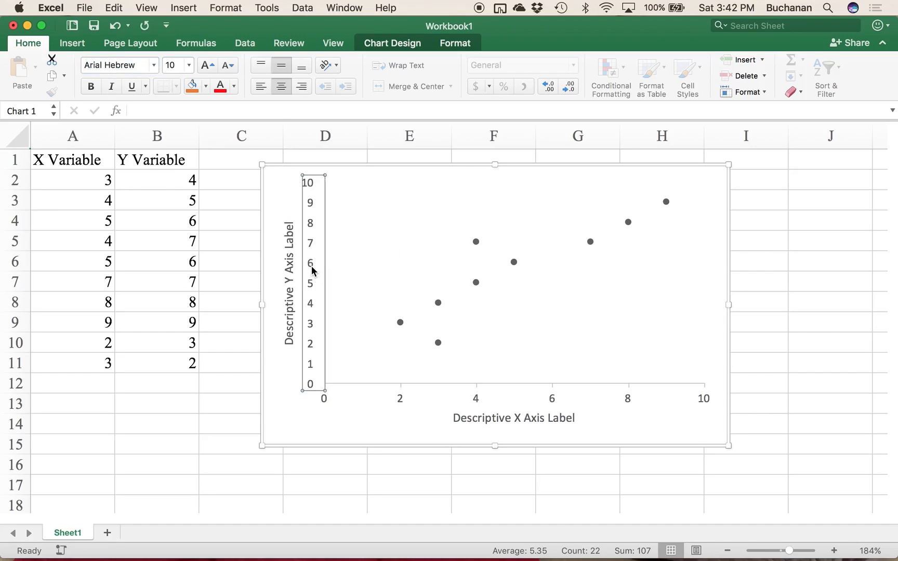
Step: Set the vertical axis title's font to Times New Roman
{"action": "left_click", "coordinate": [290, 310]}
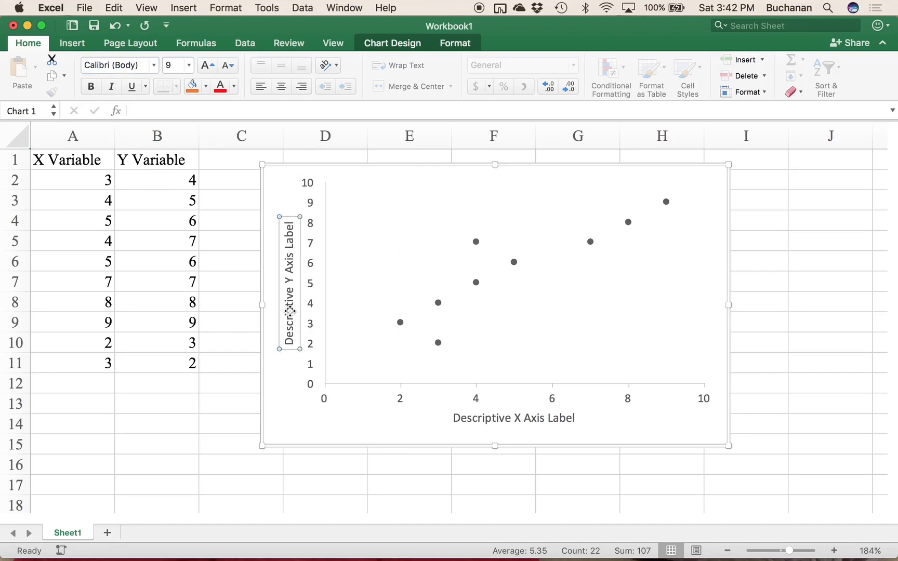
{"action": "left_click", "coordinate": [114, 65]}
{"action": "type", "text": "Times"}
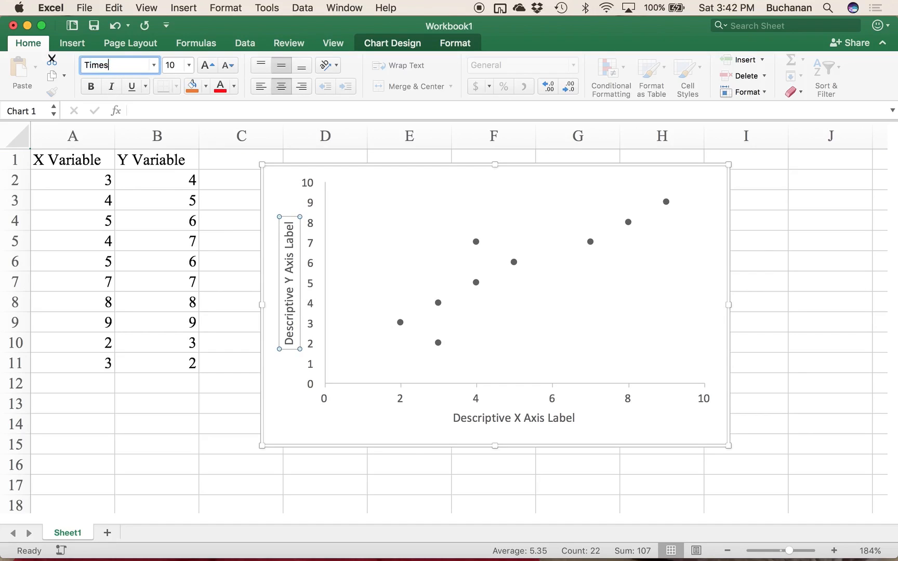
{"action": "type", "text": " e"}
{"action": "type", "text": " New R..."}
{"action": "key", "text": "Return"}
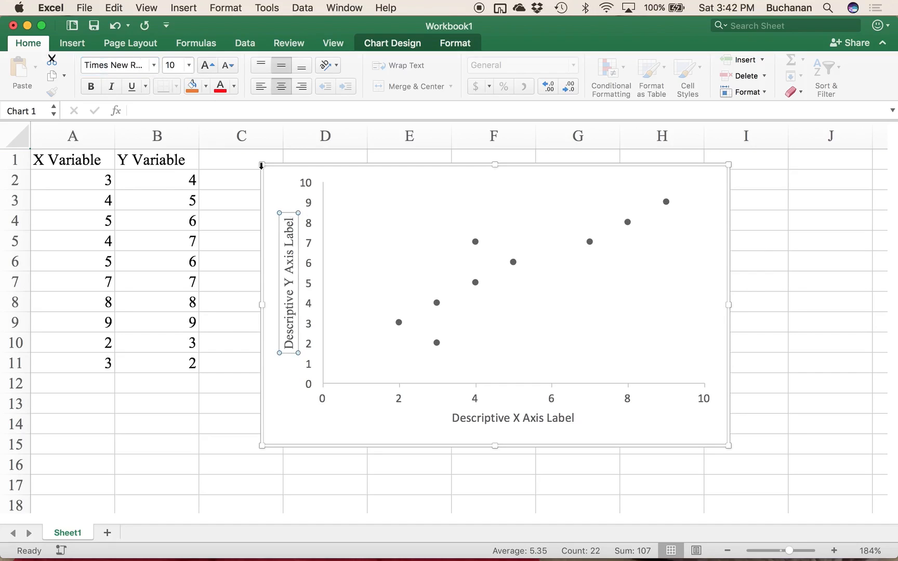
Step: Set the font of the number labels on both the vertical and horizontal axes to Times New Roman
{"action": "left_click", "coordinate": [309, 245]}
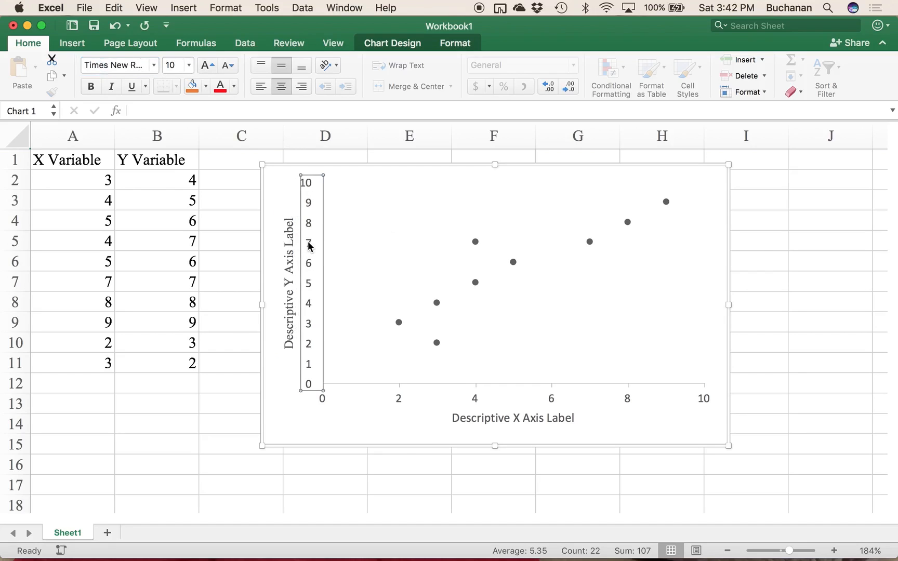
{"action": "left_click", "coordinate": [121, 63]}
{"action": "type", "text": "Times"}
{"action": "key", "text": "Return"}
{"action": "left_click", "coordinate": [459, 401]}
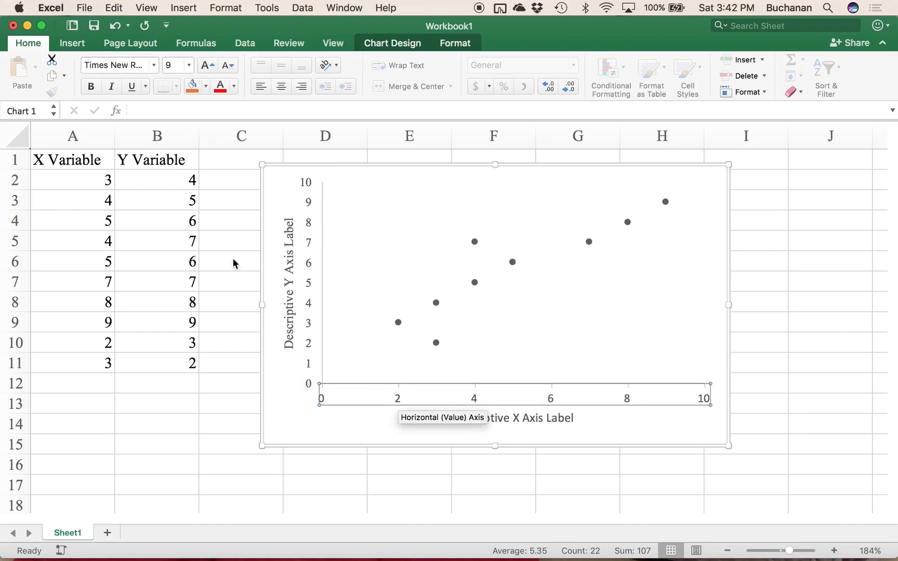
{"action": "left_click", "coordinate": [115, 63]}
{"action": "type", "text": "Times"}
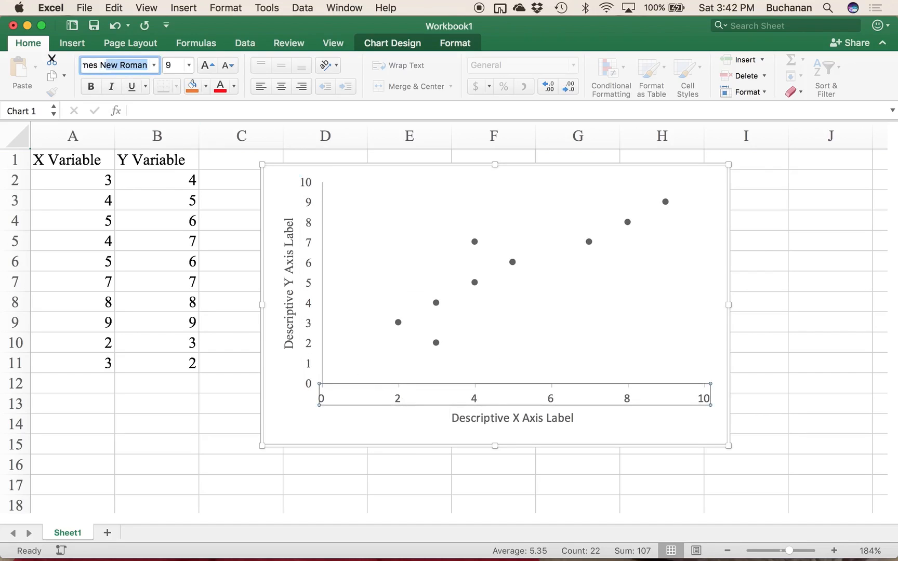
{"action": "key", "text": "Return"}
Step: Set the horizontal axis title's font to Times New Roman
{"action": "left_click", "coordinate": [486, 408]}
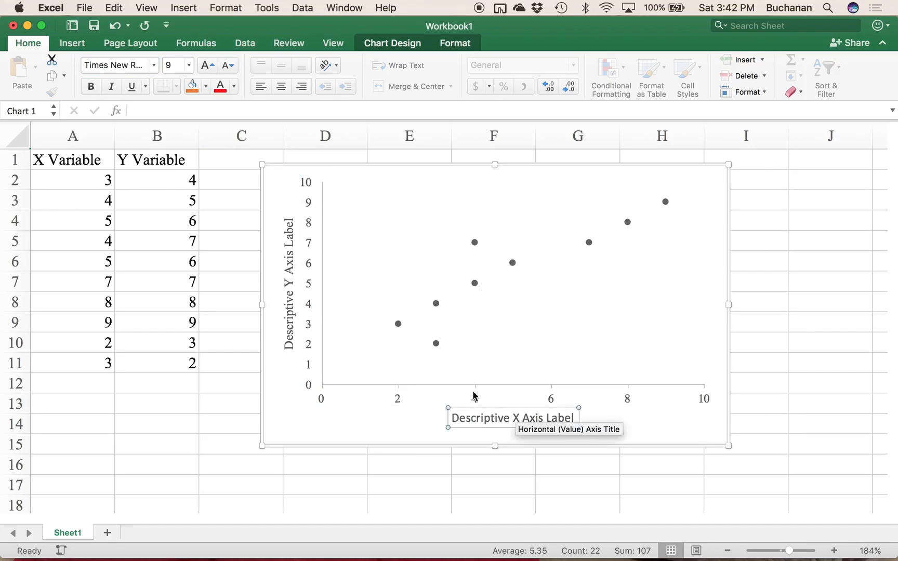
{"action": "left_click", "coordinate": [114, 64]}
{"action": "type", "text": "Times New Roman"}
{"action": "key", "text": "Return"}
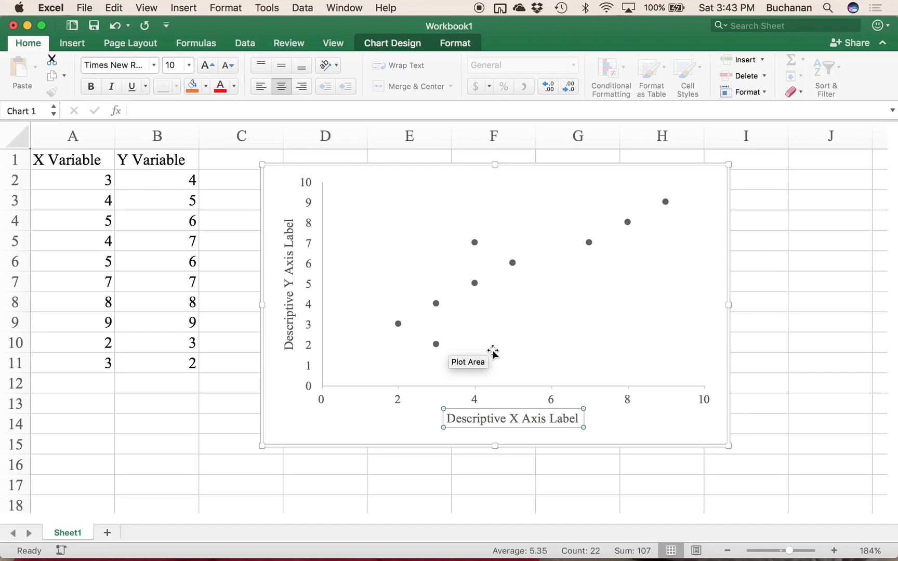
Step: Try to rename the Sheet1 worksheet
{"action": "left_click", "coordinate": [65, 532]}
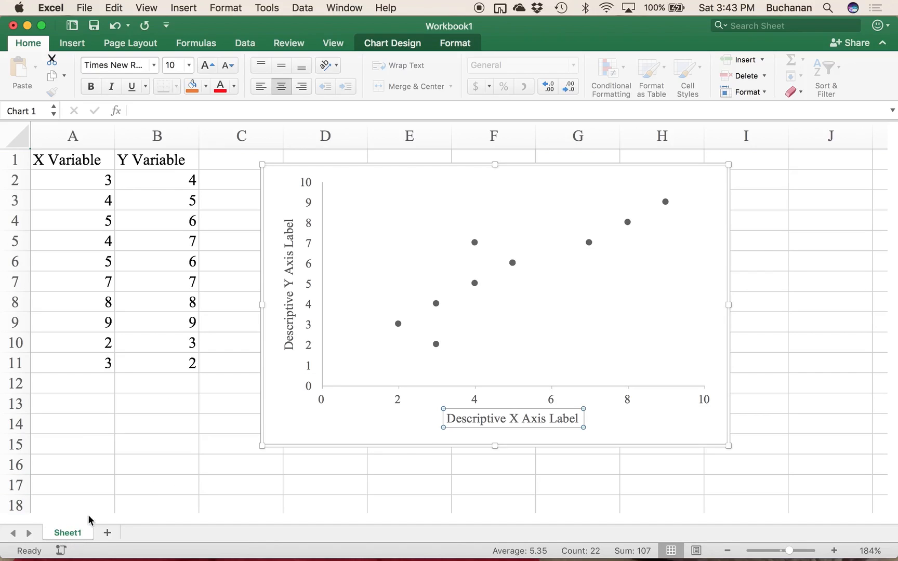
{"action": "left_click", "coordinate": [64, 533]}
{"action": "right_click", "coordinate": [65, 533]}
{"action": "left_click", "coordinate": [59, 532]}
{"action": "right_click", "coordinate": [59, 532]}
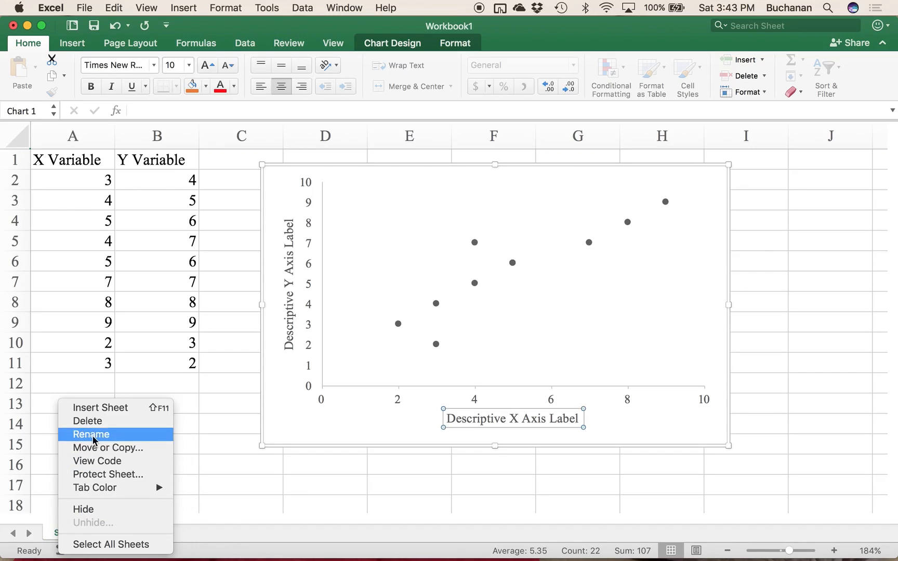
{"action": "left_click", "coordinate": [95, 435]}
{"action": "type", "text": "scjlte"}
{"action": "left_click", "coordinate": [137, 472]}
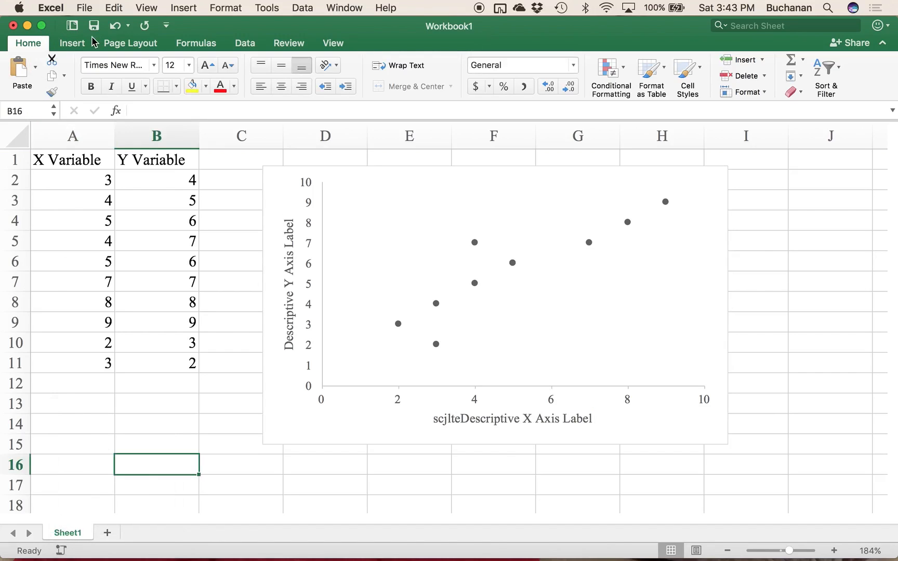
Step: Save the workbook as "plots" in the Downloads folder in Excel Workbook (.xlsx) format
{"action": "key", "text": "super+s"}
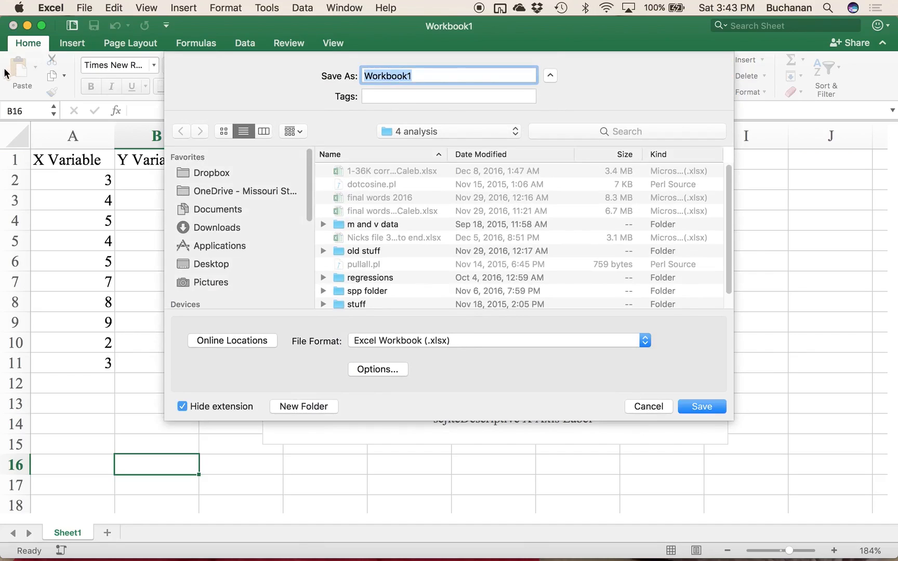
{"action": "left_click", "coordinate": [213, 227]}
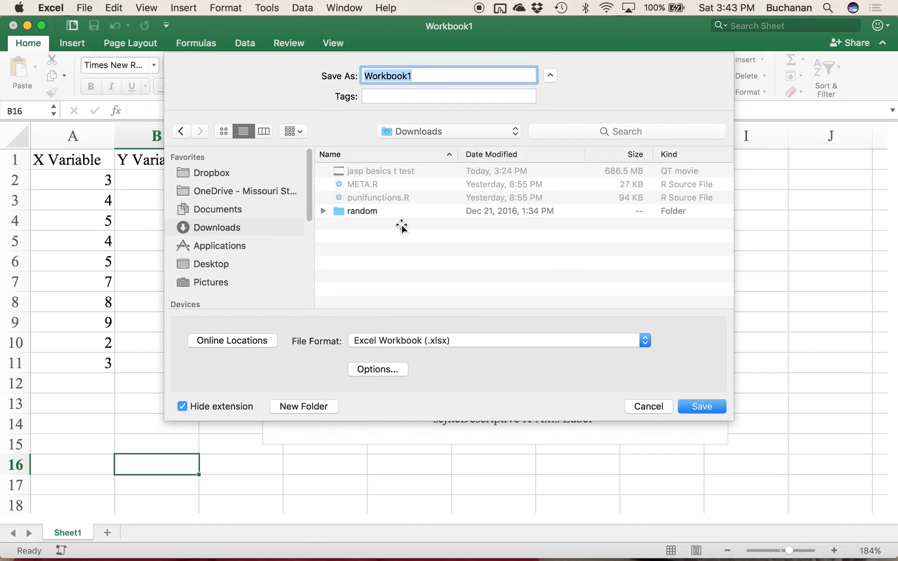
{"action": "type", "text": "plots"}
{"action": "key", "text": "Return"}
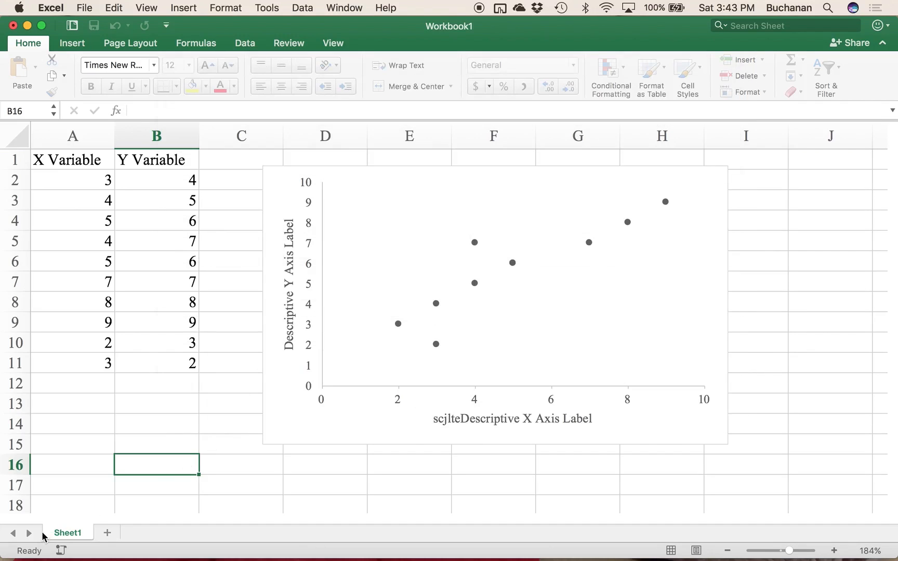
Step: Rename the Sheet1 worksheet as "scatterplots"
{"action": "double_click", "coordinate": [72, 530]}
{"action": "type", "text": "scatterplots"}
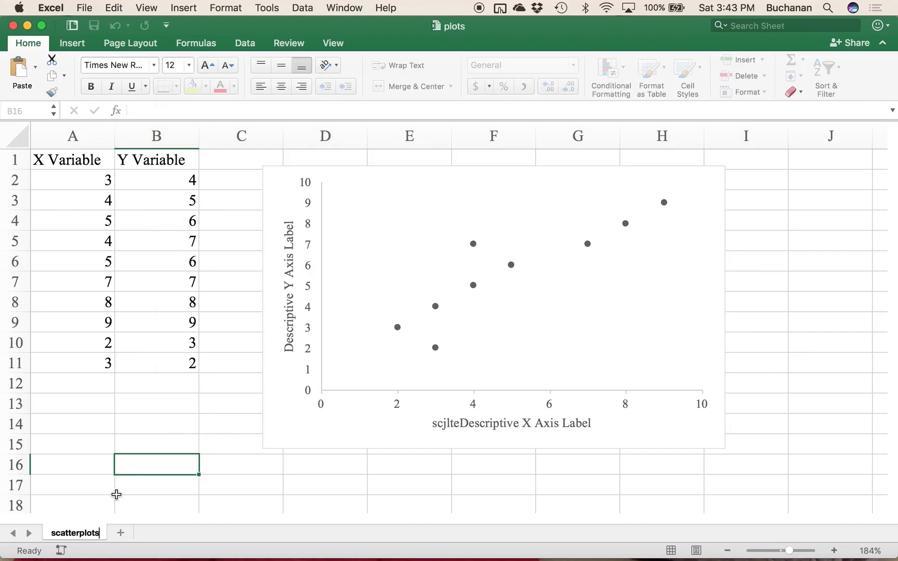
{"action": "key", "text": "Return"}
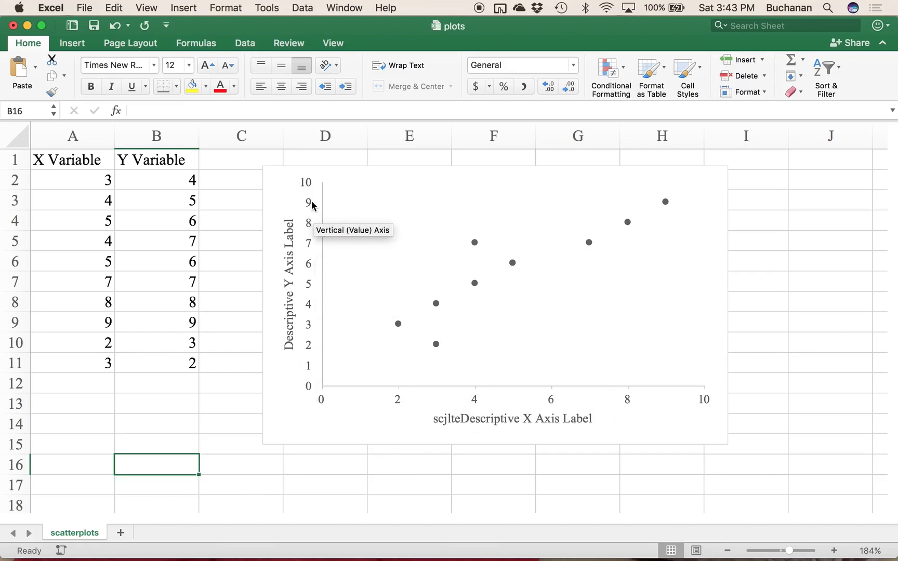
Step: Set the major unit of the chart's horizontal axis to 1 and close the formatting options
{"action": "left_click", "coordinate": [364, 409]}
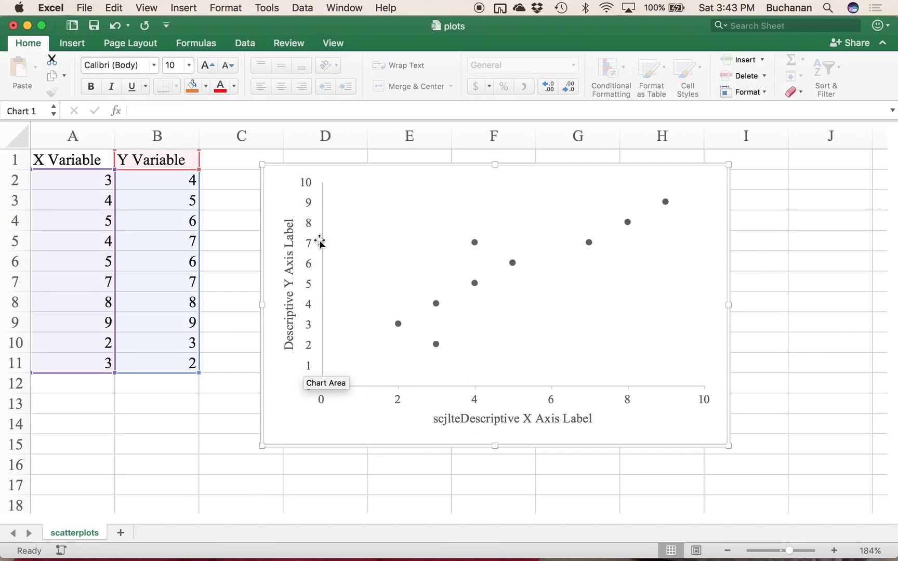
{"action": "left_click", "coordinate": [396, 405]}
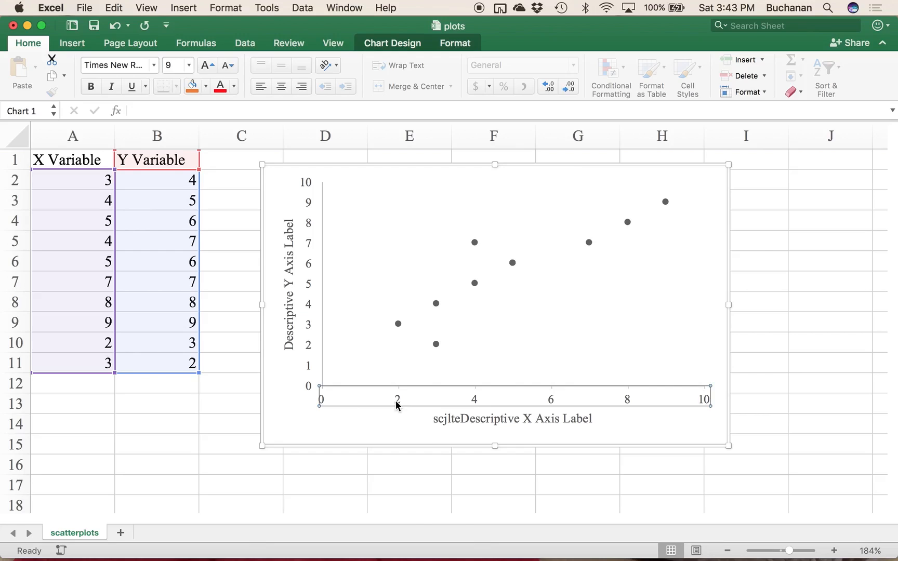
{"action": "right_click", "coordinate": [397, 405]}
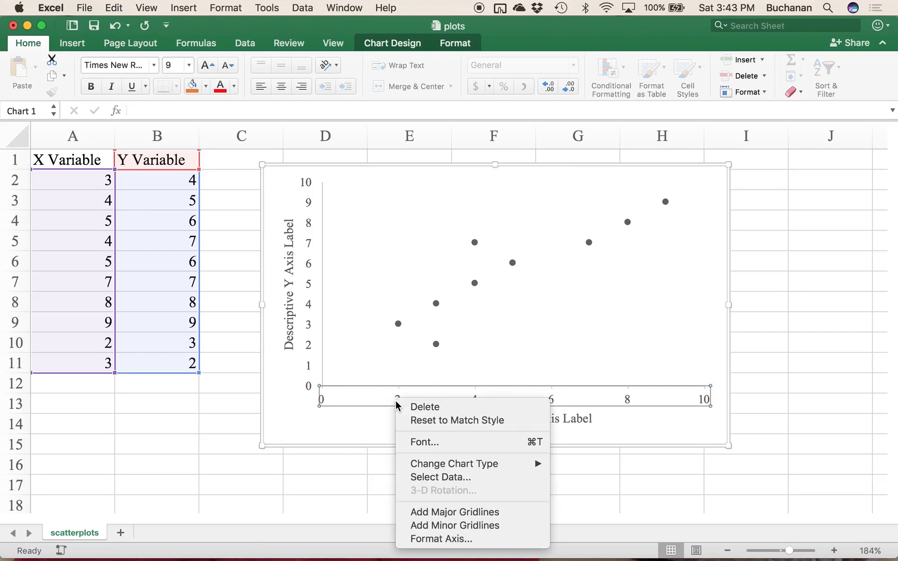
{"action": "left_click", "coordinate": [443, 539]}
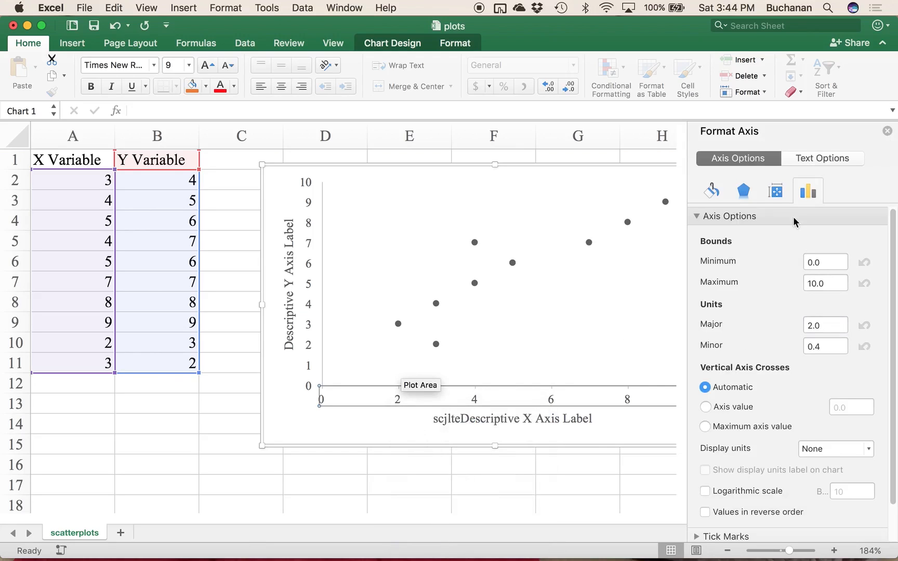
{"action": "left_click", "coordinate": [834, 326]}
{"action": "type", "text": "1"}
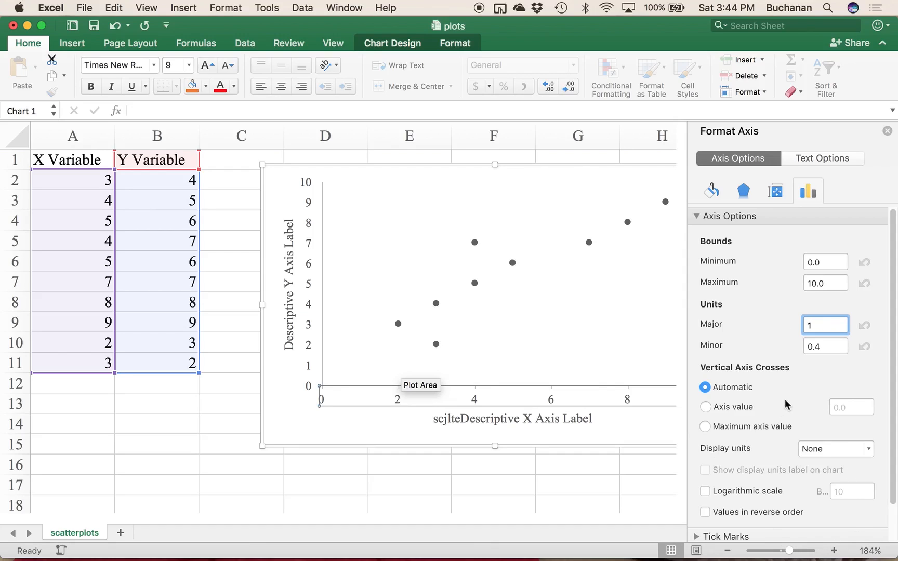
{"action": "left_click", "coordinate": [580, 365]}
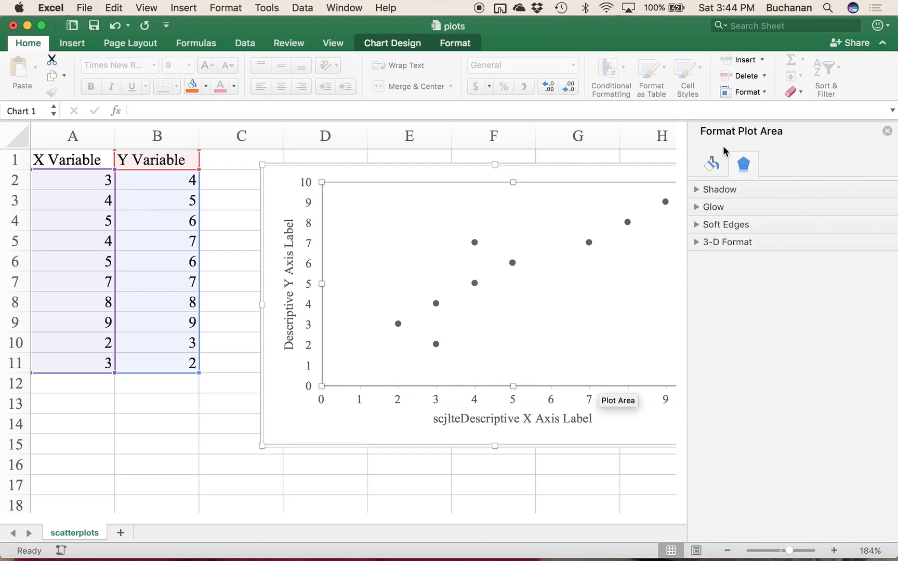
{"action": "left_click", "coordinate": [887, 131]}
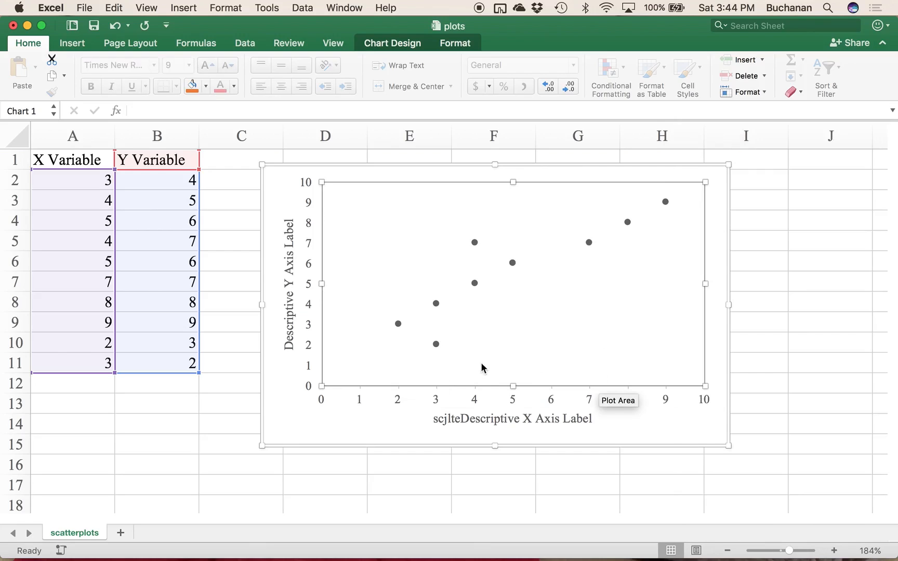
Step: Set the minimum bound of the chart's vertical axis to 1
{"action": "left_click", "coordinate": [359, 395]}
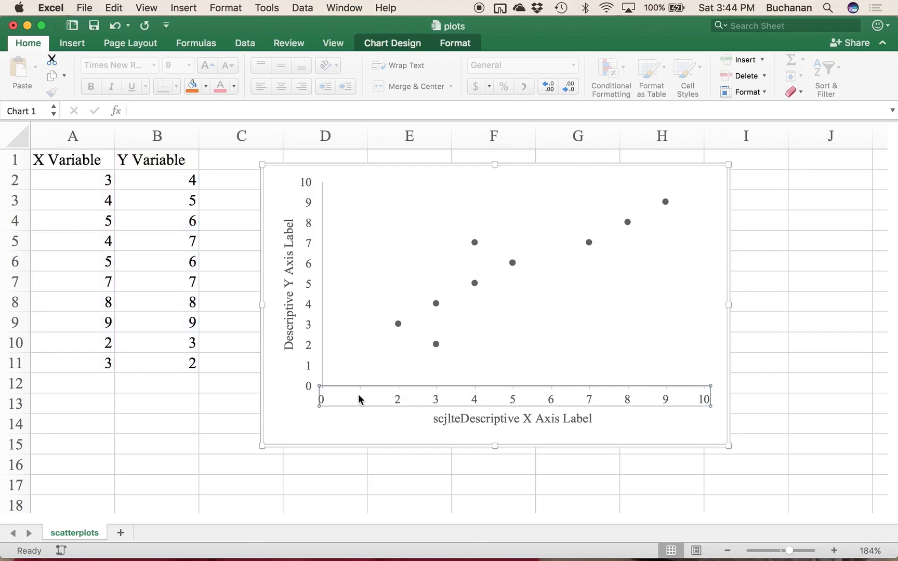
{"action": "left_click", "coordinate": [315, 367]}
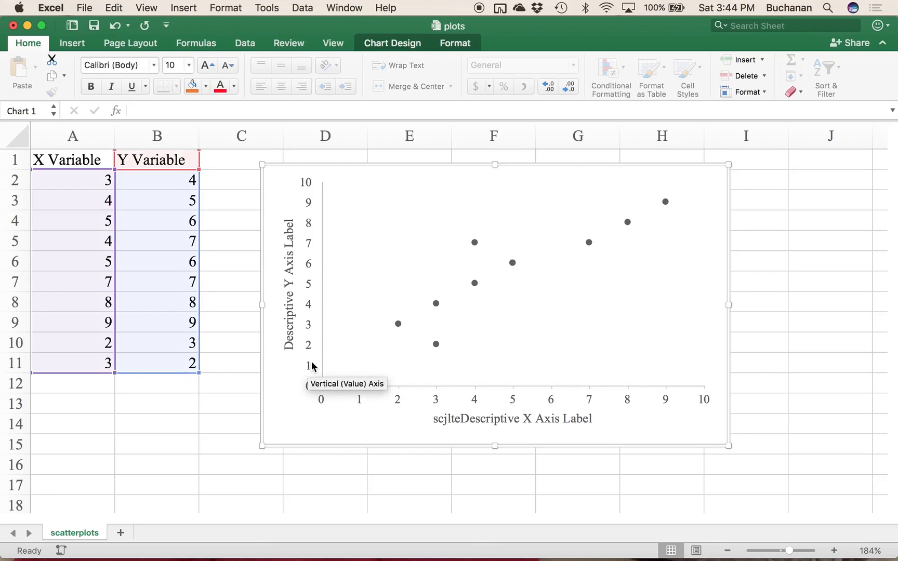
{"action": "left_click", "coordinate": [312, 367]}
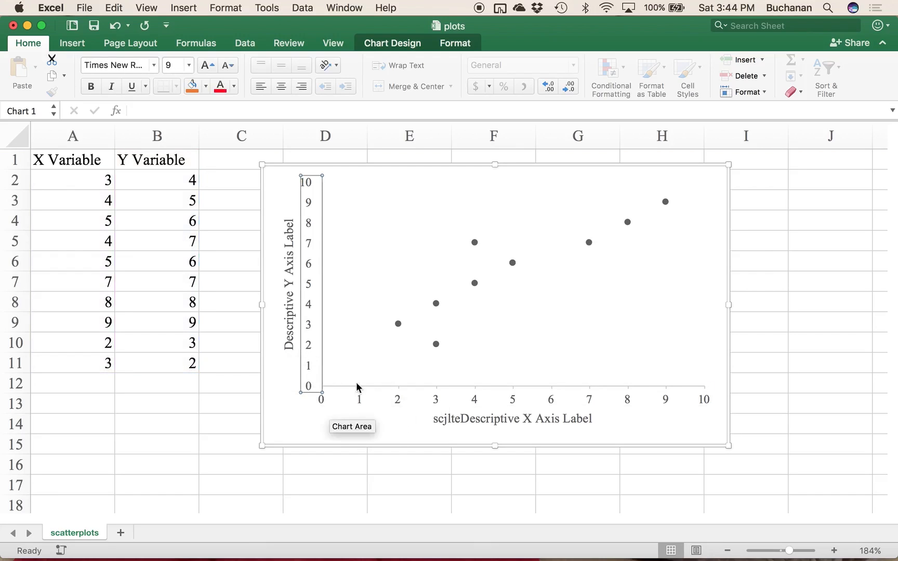
{"action": "right_click", "coordinate": [315, 356]}
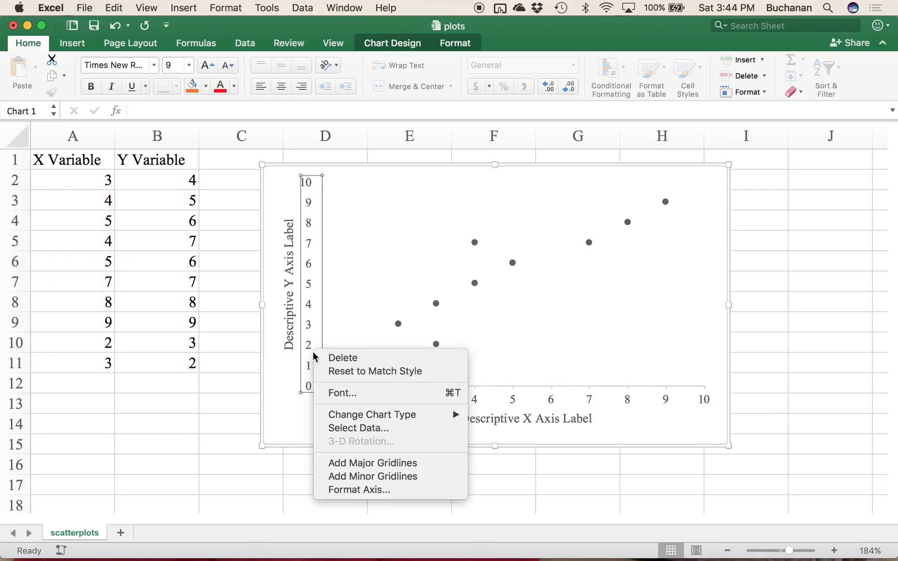
{"action": "left_click", "coordinate": [354, 490]}
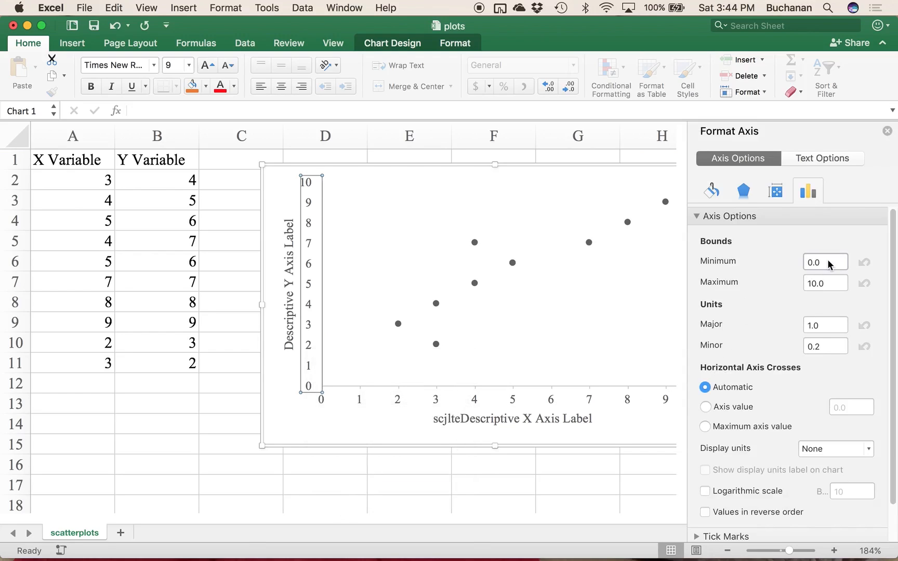
{"action": "left_click", "coordinate": [824, 263]}
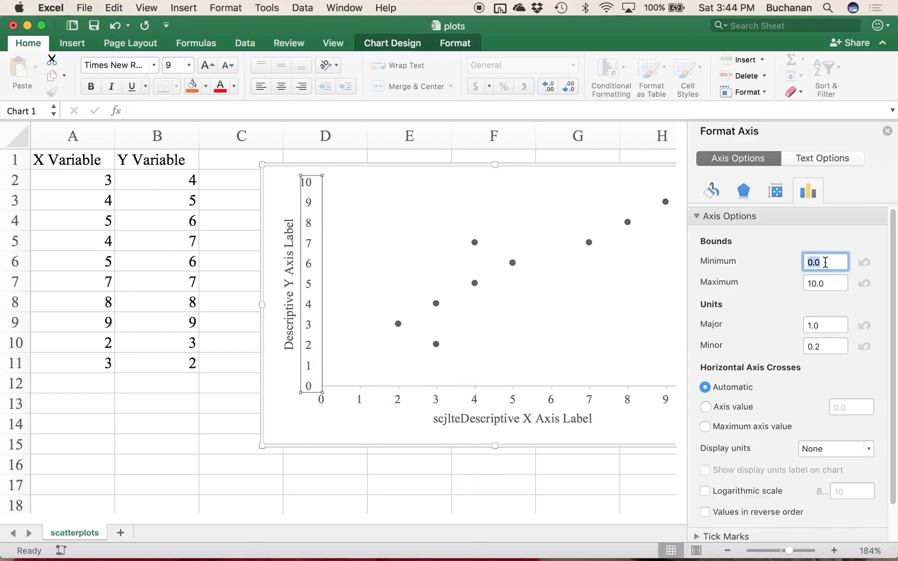
{"action": "type", "text": "1"}
{"action": "left_click", "coordinate": [496, 402]}
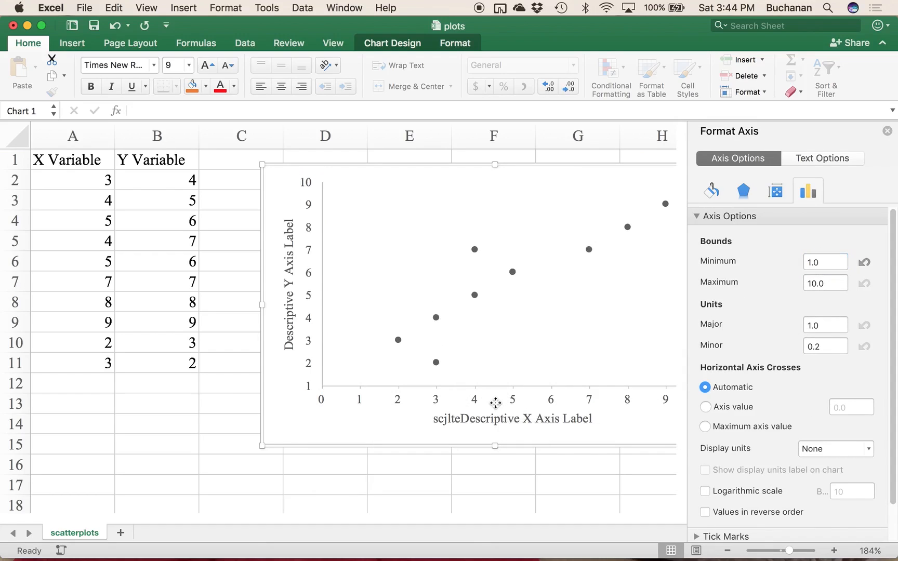
{"action": "left_click", "coordinate": [457, 393]}
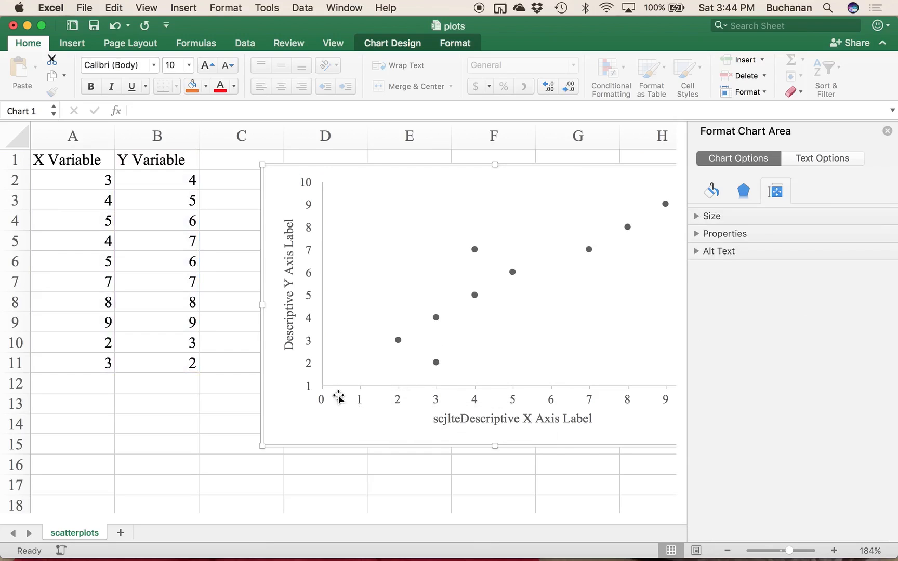
{"action": "right_click", "coordinate": [338, 398]}
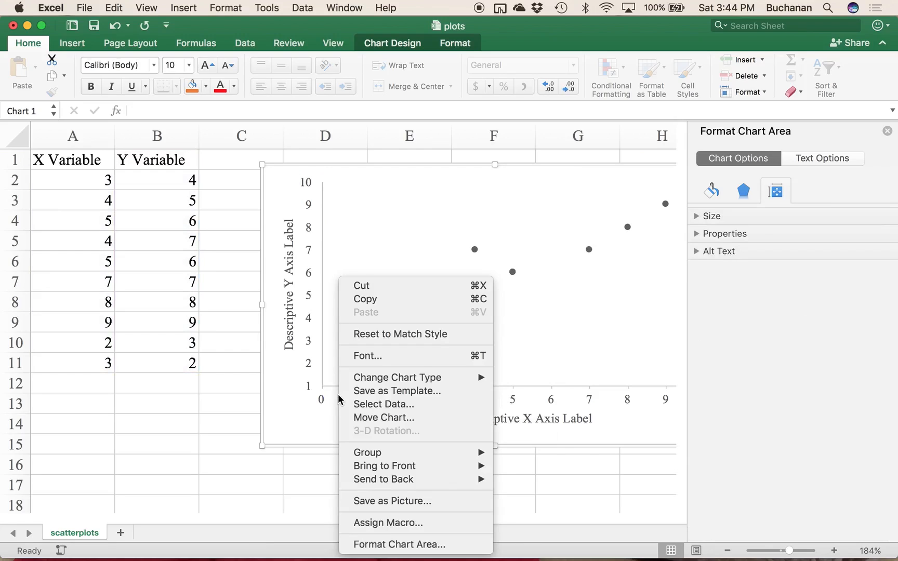
{"action": "left_click", "coordinate": [299, 416]}
{"action": "left_click", "coordinate": [339, 390]}
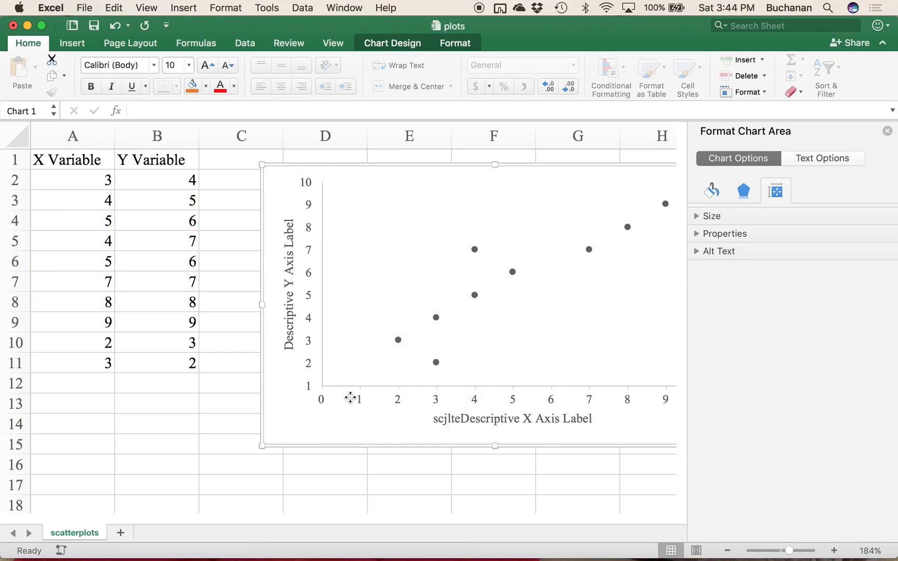
{"action": "left_click", "coordinate": [887, 131]}
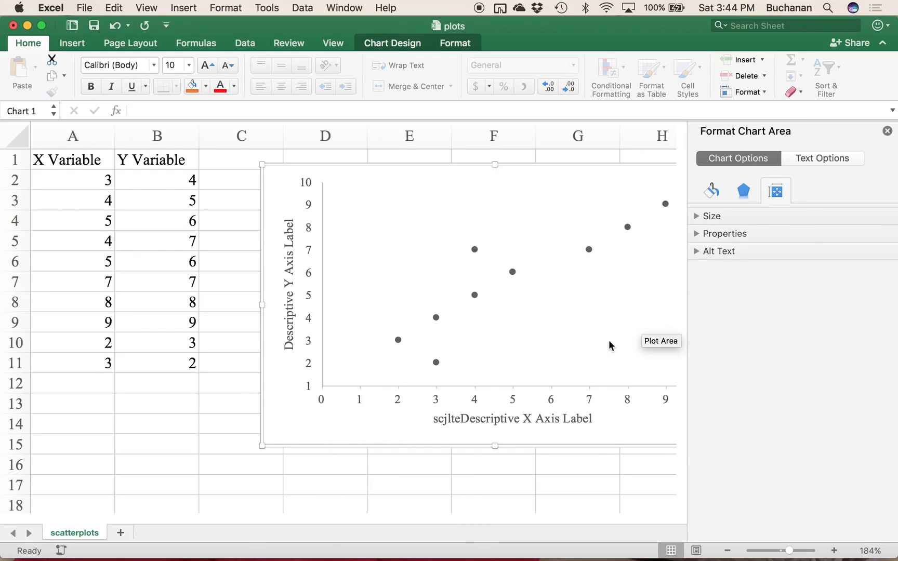
Step: Set the minimum bound of the chart's horizontal axis to 1
{"action": "left_click", "coordinate": [629, 400]}
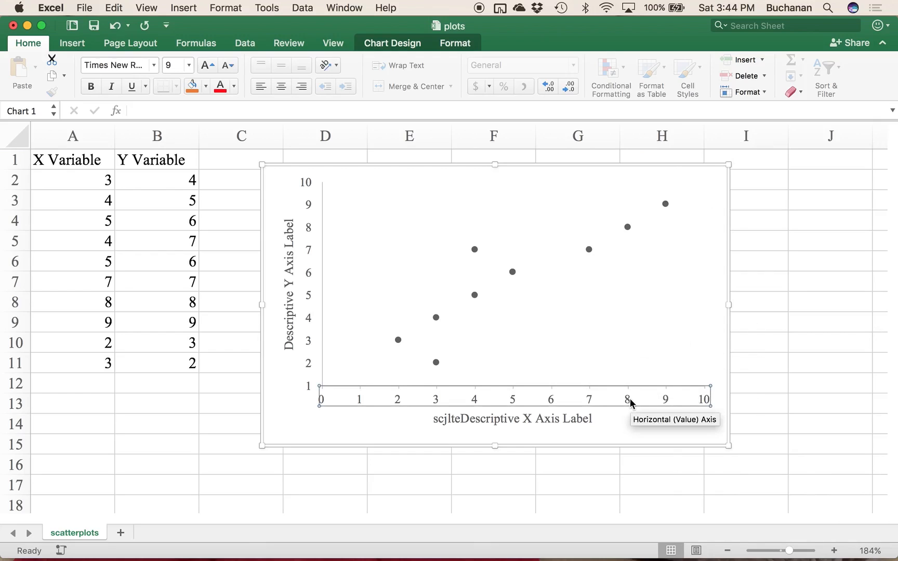
{"action": "right_click", "coordinate": [626, 398]}
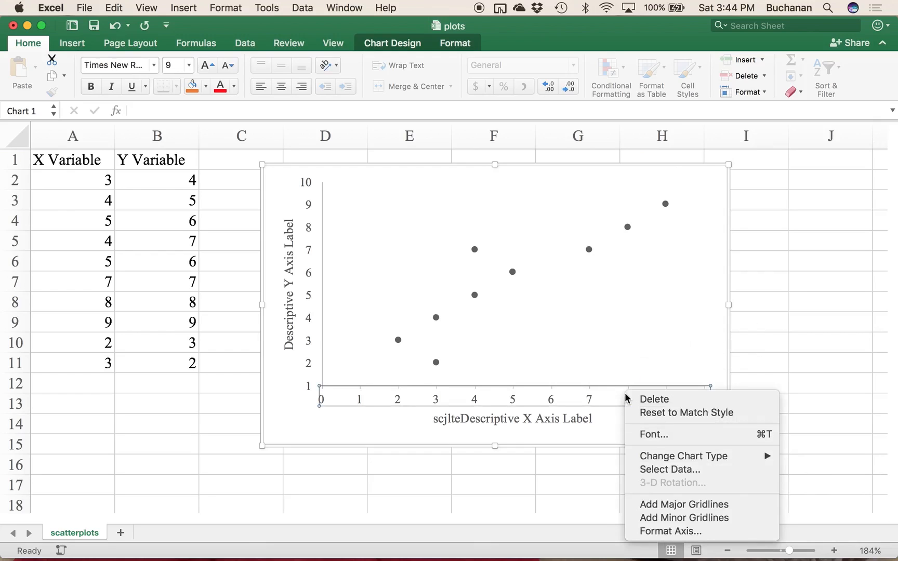
{"action": "left_click", "coordinate": [650, 531]}
{"action": "left_click", "coordinate": [813, 263]}
{"action": "type", "text": "1"}
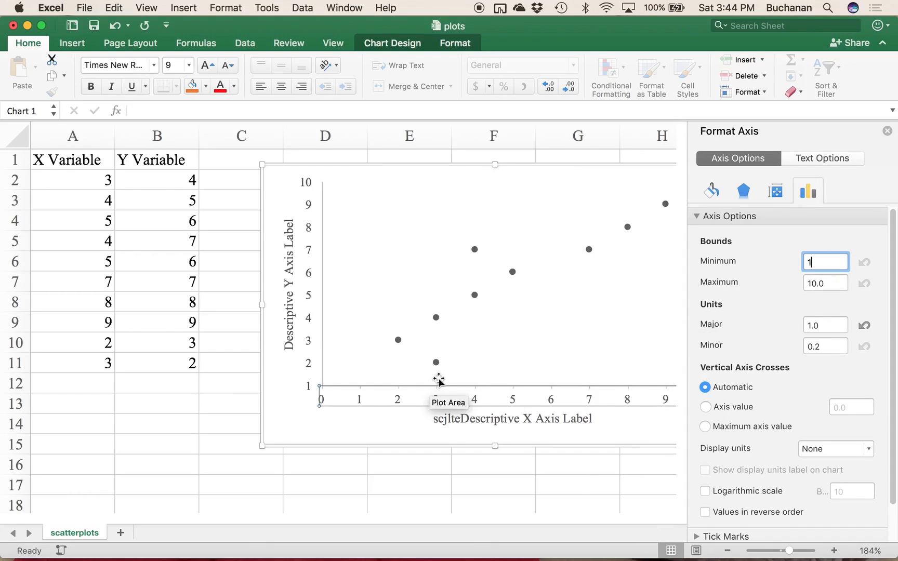
{"action": "scroll", "coordinate": [750, 361], "scroll_direction": "down", "scroll_amount": 3}
{"action": "scroll", "coordinate": [750, 361], "scroll_direction": "up", "scroll_amount": 2}
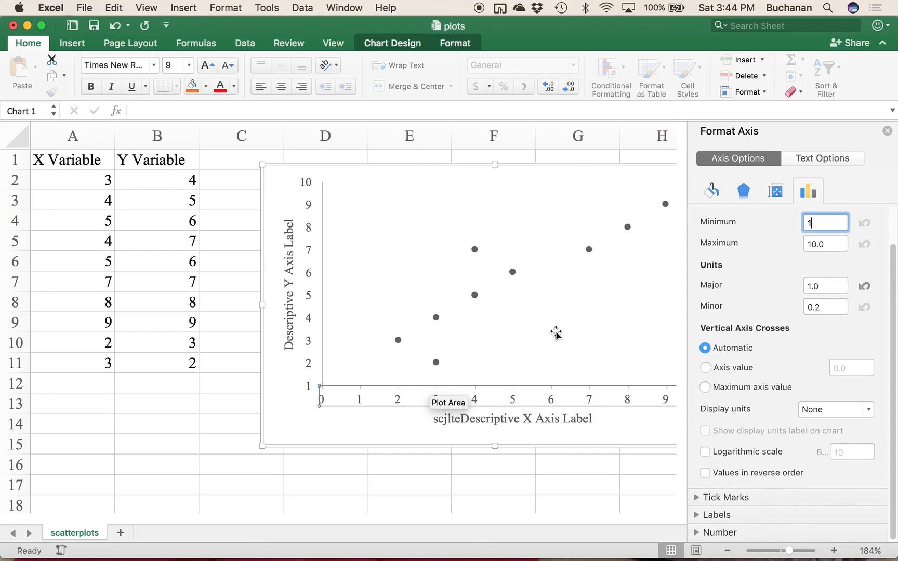
{"action": "key", "text": "Return"}
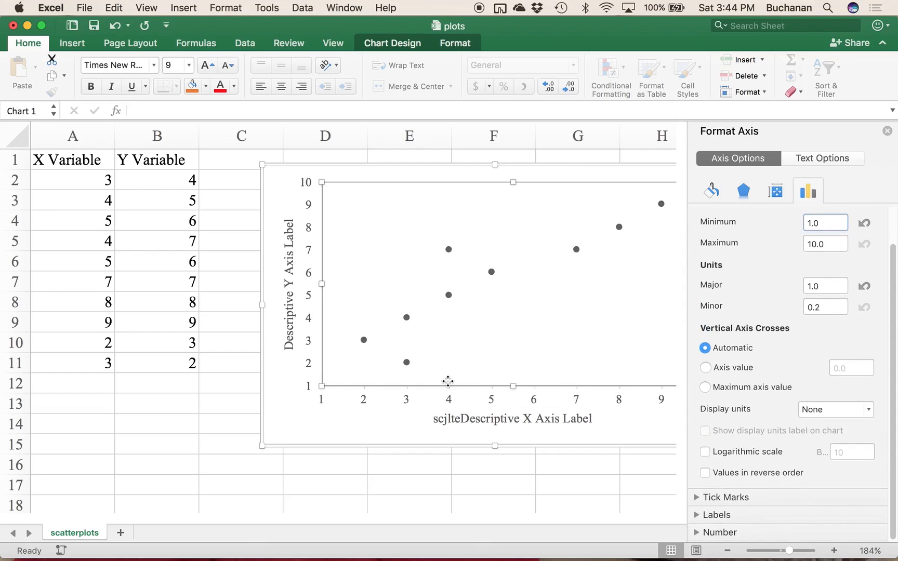
{"action": "left_click", "coordinate": [465, 360]}
{"action": "left_click", "coordinate": [382, 432]}
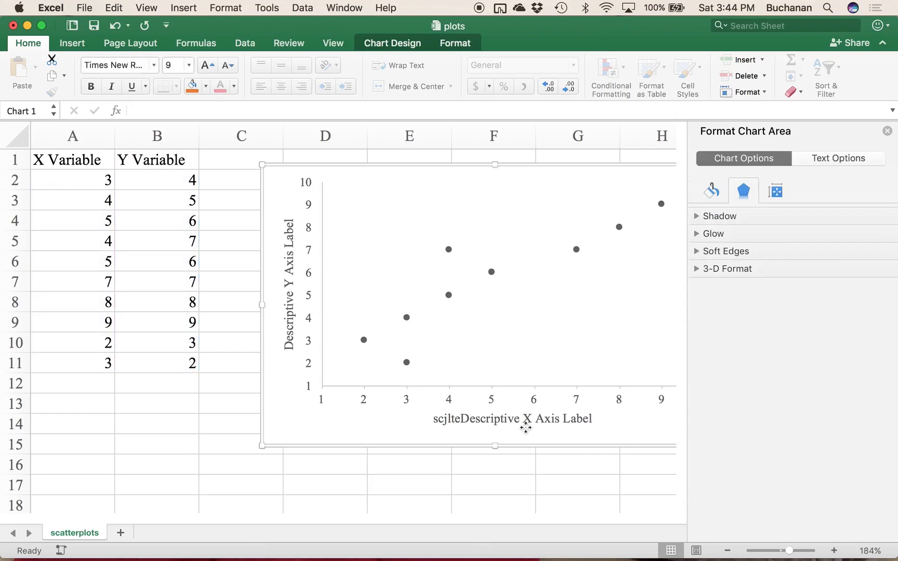
Step: Delete the stray text "scjlte" from the horizontal axis title so it reads "Descriptive X Axis Label", and close the formatting options
{"action": "left_click", "coordinate": [449, 420]}
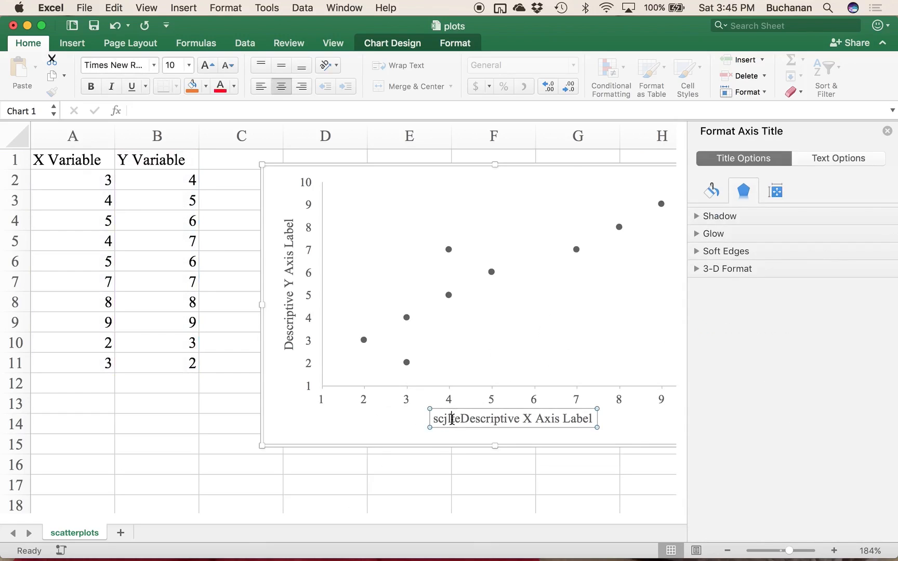
{"action": "left_click", "coordinate": [459, 421]}
{"action": "left_click", "coordinate": [411, 419], "text": "shift"}
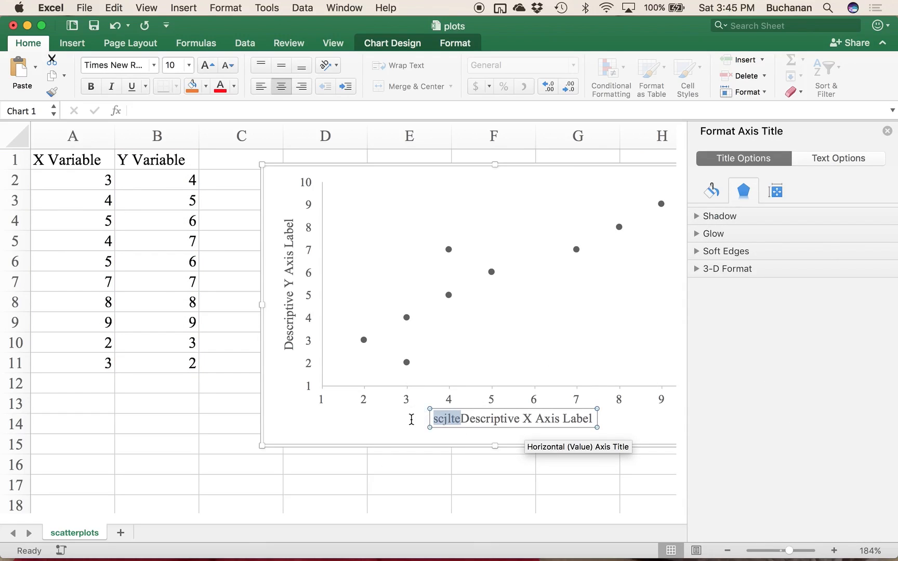
{"action": "key", "text": "BackSpace"}
{"action": "left_click", "coordinate": [397, 433]}
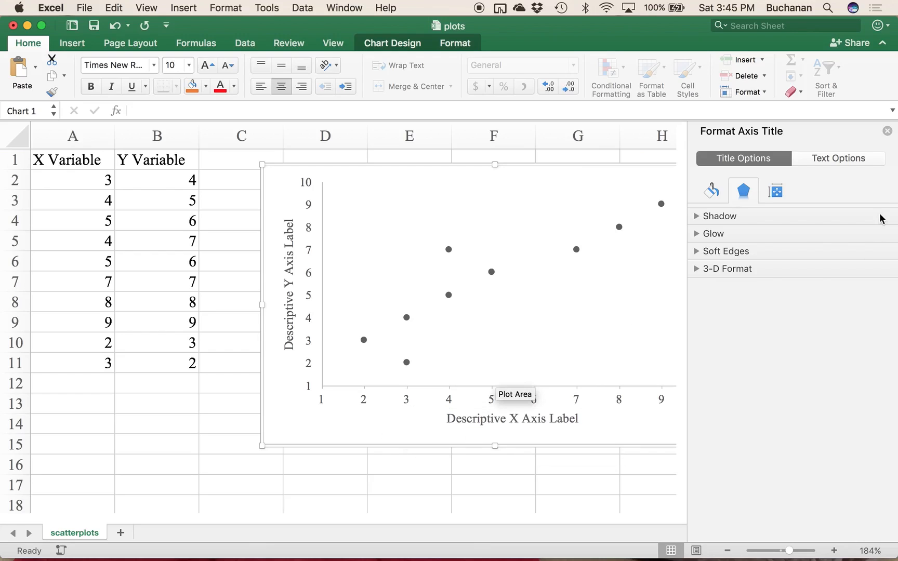
{"action": "left_click", "coordinate": [886, 131]}
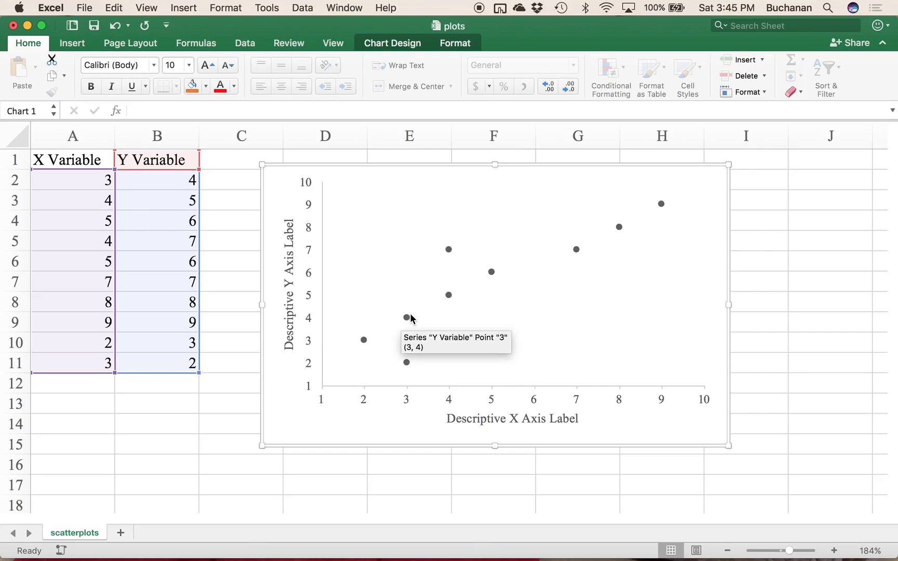
{"action": "left_click", "coordinate": [541, 321]}
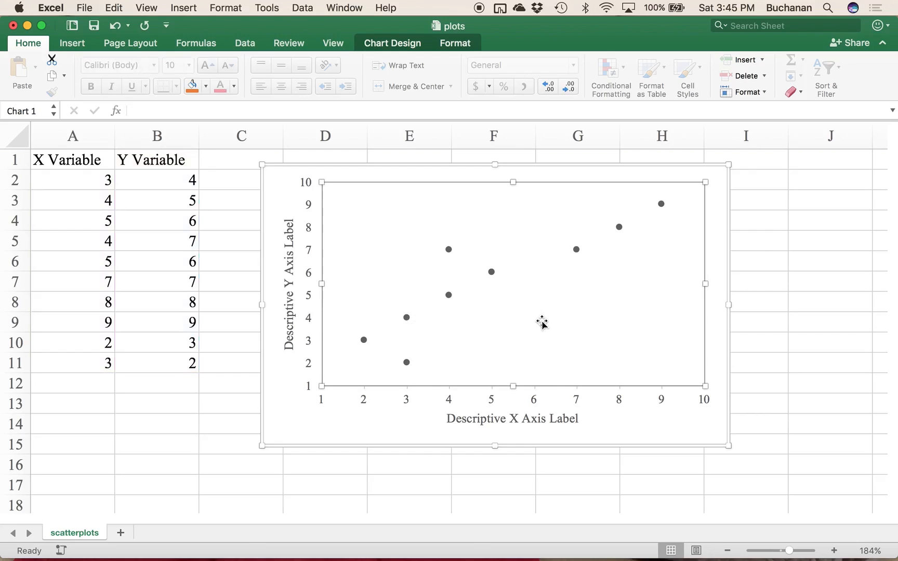
{"action": "right_click", "coordinate": [449, 296]}
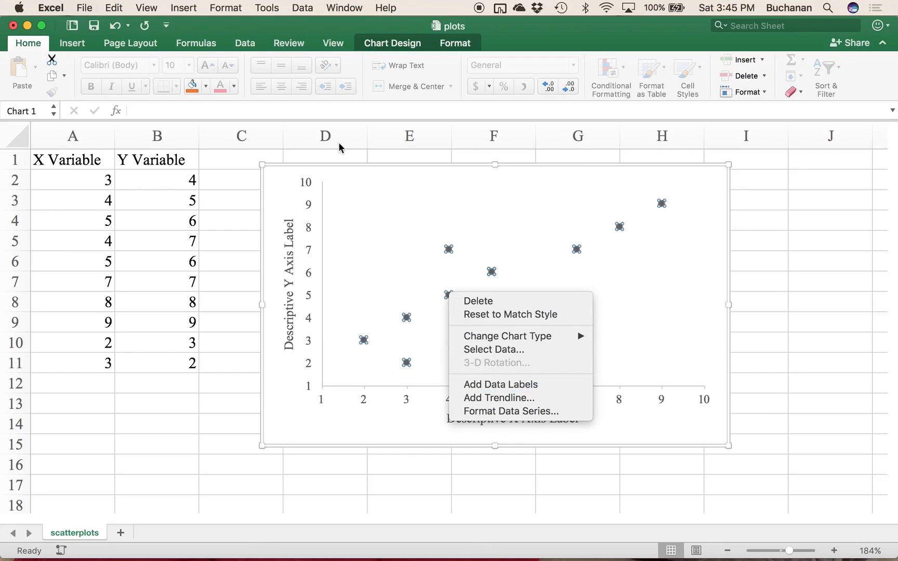
{"action": "left_click", "coordinate": [410, 43]}
{"action": "left_click", "coordinate": [295, 188]}
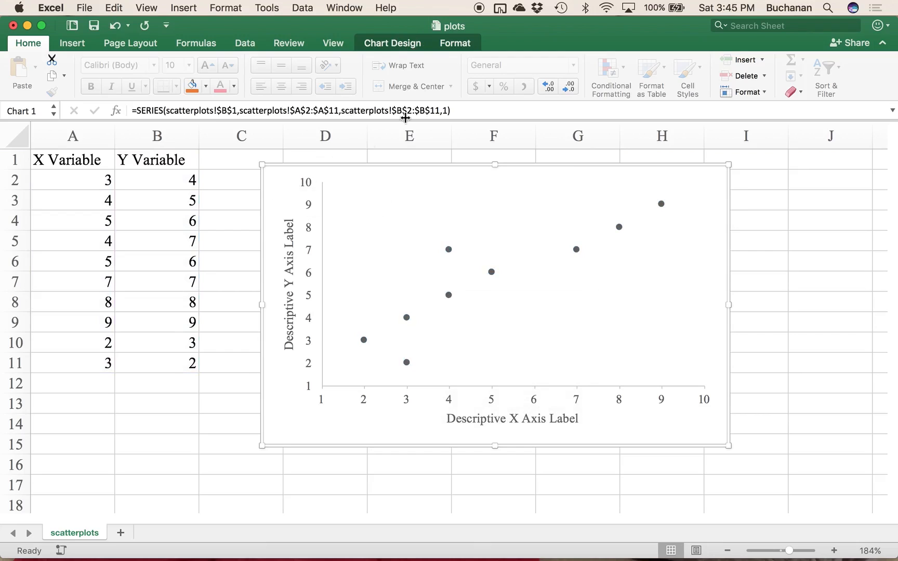
Step: Add a linear trendline to the scatter chart
{"action": "left_click", "coordinate": [410, 48]}
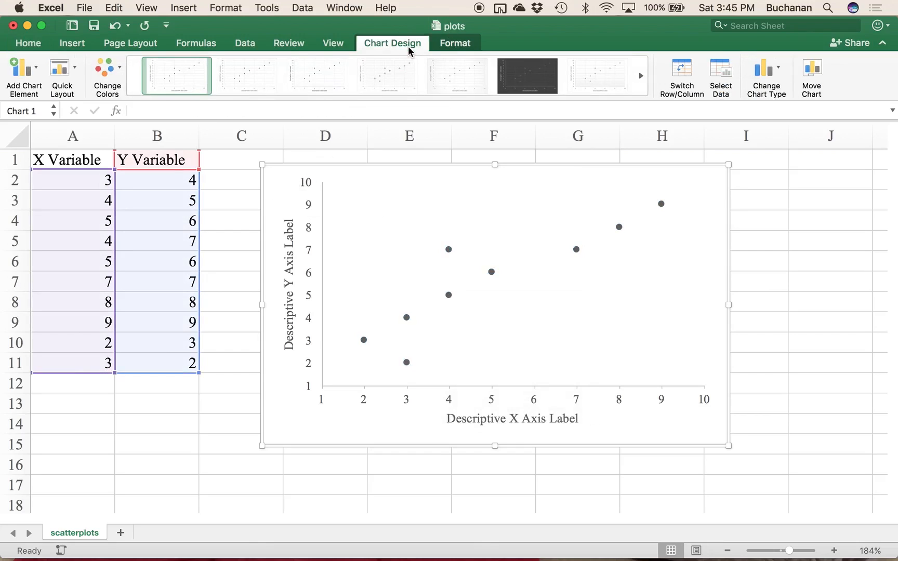
{"action": "left_click", "coordinate": [29, 73]}
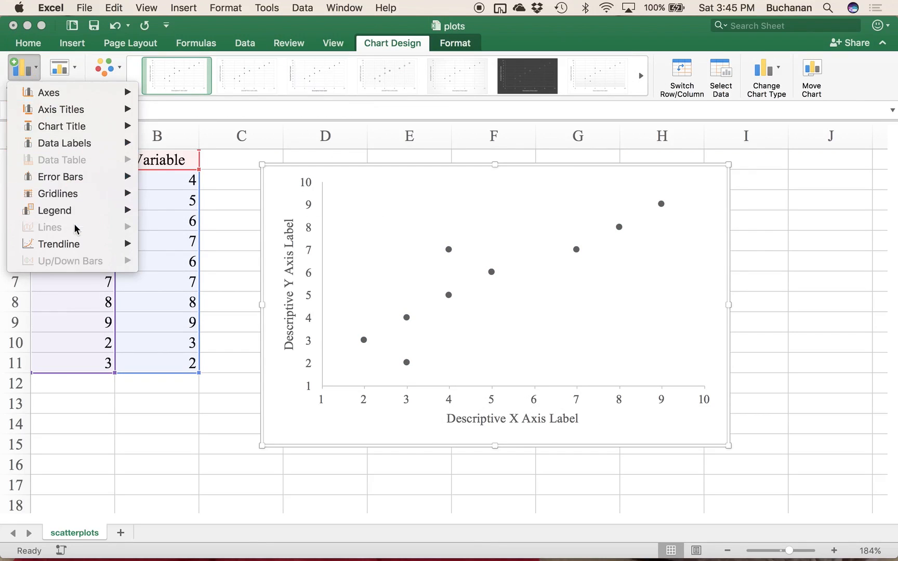
{"action": "mouse_move", "coordinate": [83, 250]}
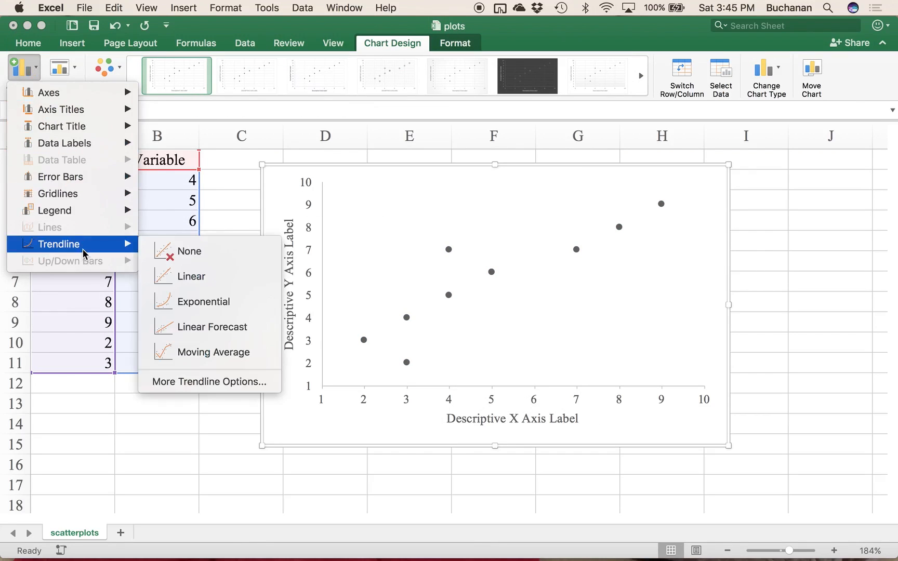
{"action": "left_click", "coordinate": [198, 280]}
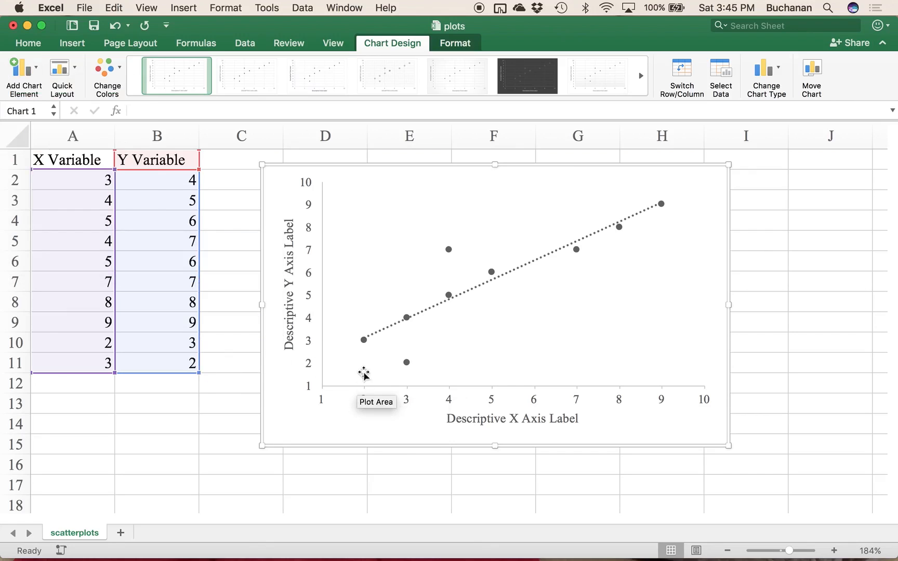
Step: Open the trendline's formatting options and change its dash type from dotted to a continuous line
{"action": "left_click", "coordinate": [528, 268]}
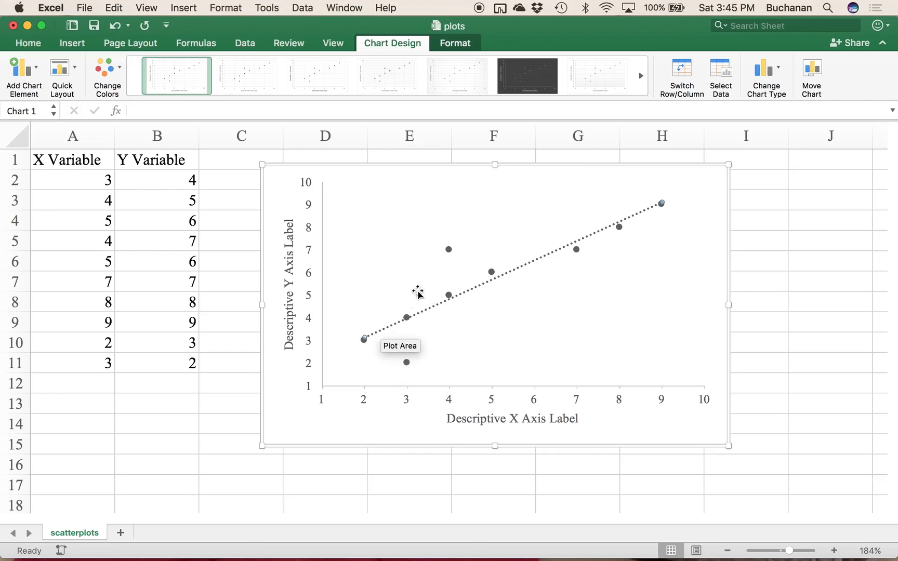
{"action": "right_click", "coordinate": [555, 254]}
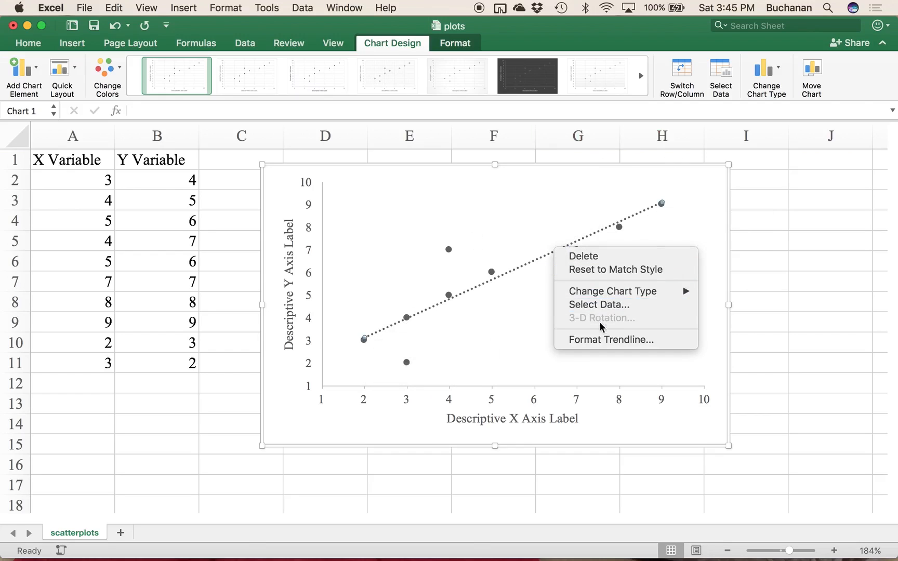
{"action": "left_click", "coordinate": [599, 340]}
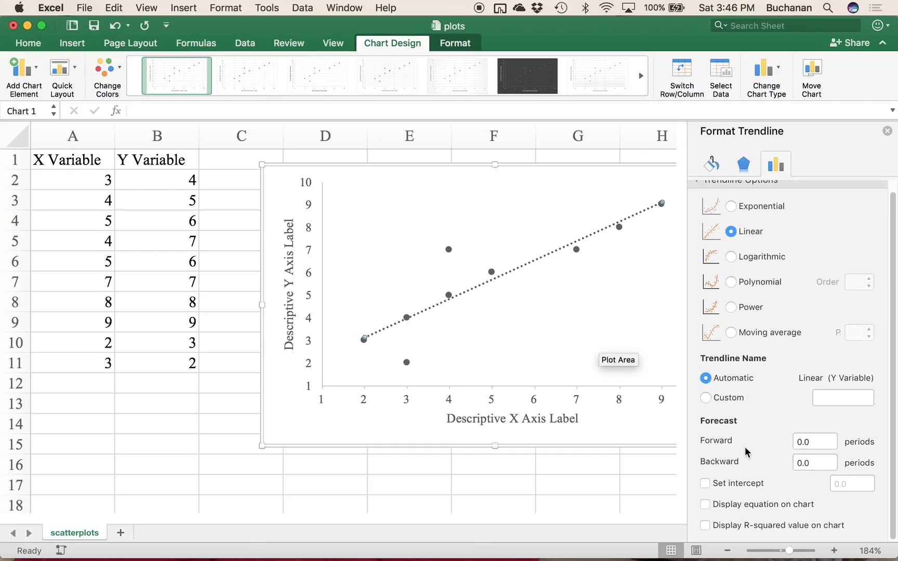
{"action": "left_click", "coordinate": [717, 169]}
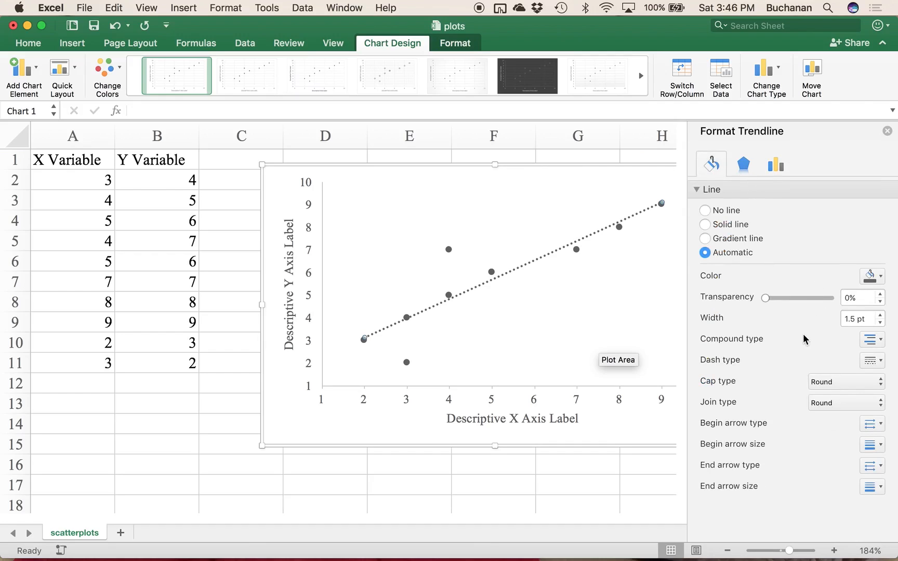
{"action": "left_click", "coordinate": [873, 362]}
{"action": "left_click", "coordinate": [846, 379]}
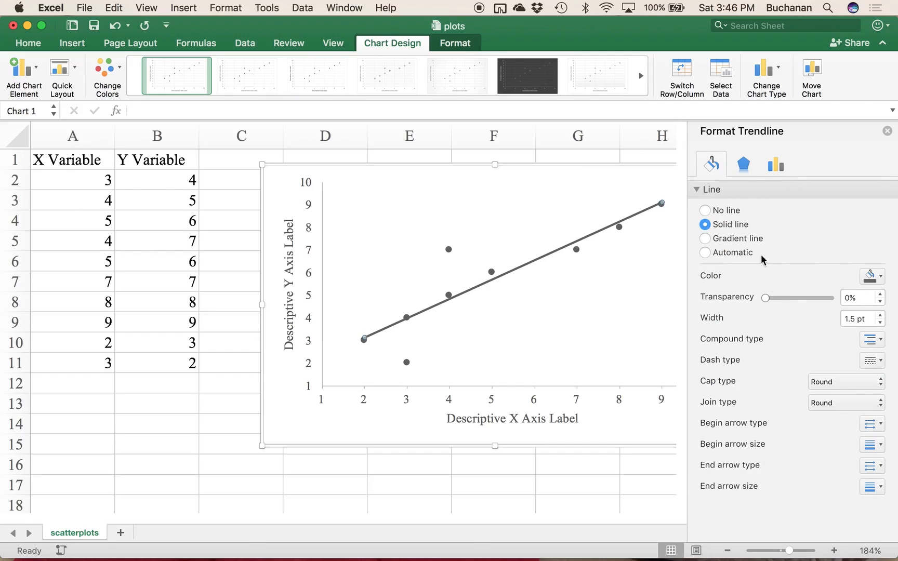
Step: Try the gradient, automatic and solid line settings on the trendline, and close the formatting options
{"action": "left_click", "coordinate": [714, 240]}
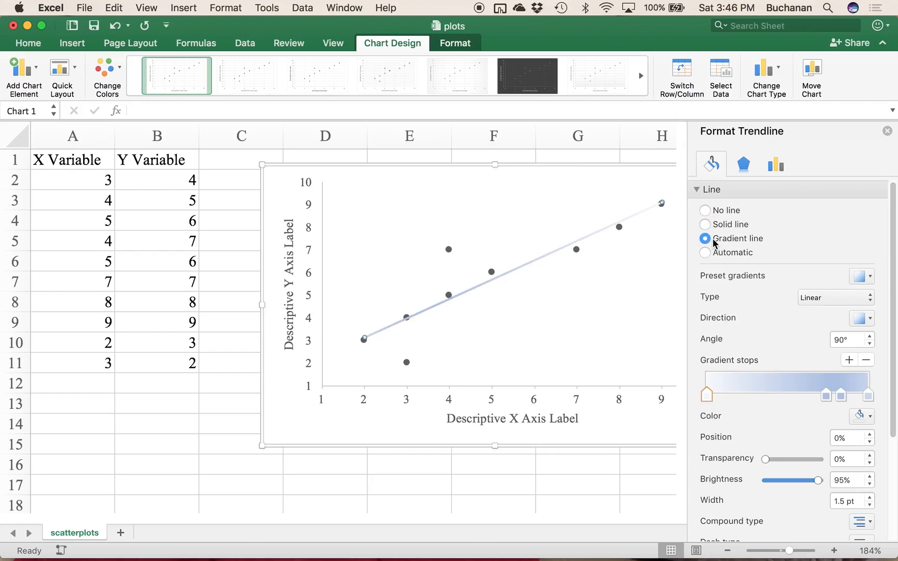
{"action": "left_click", "coordinate": [714, 255]}
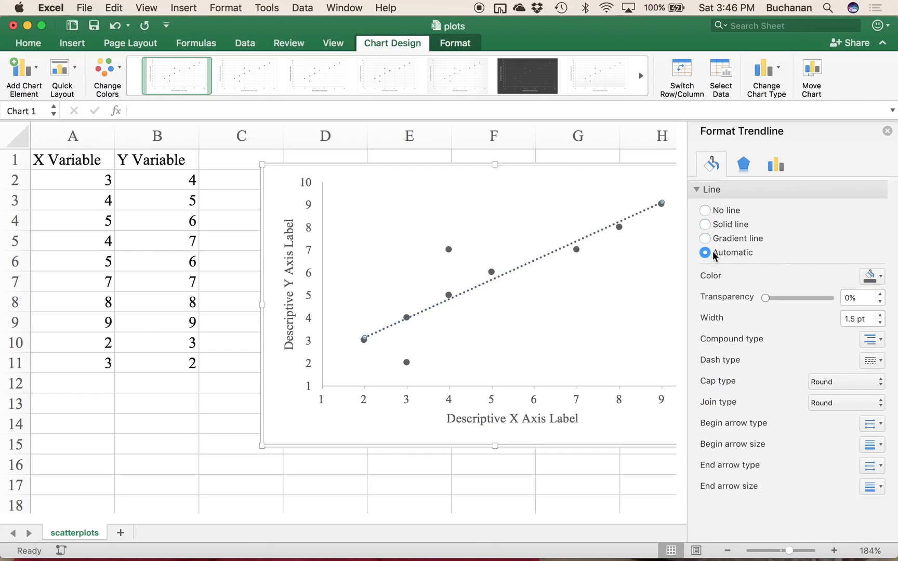
{"action": "left_click", "coordinate": [703, 227]}
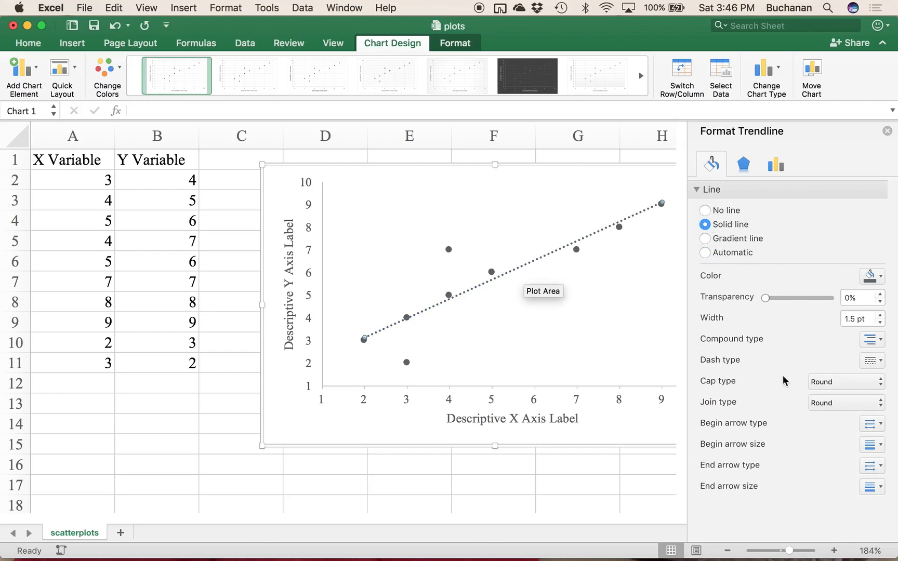
{"action": "left_click", "coordinate": [321, 426]}
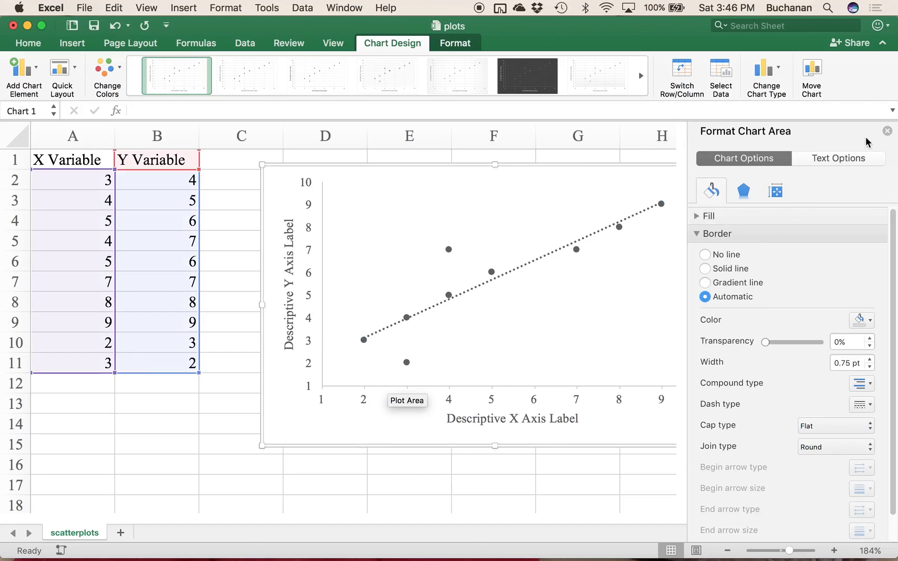
{"action": "left_click", "coordinate": [887, 131]}
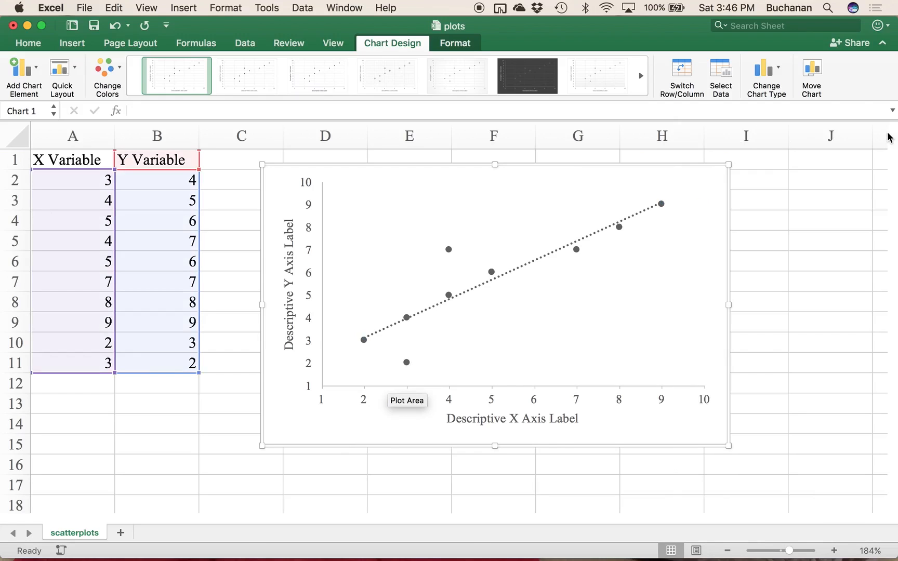
Step: Format the trendline as a solid line with the continuous dash type, and close the formatting options
{"action": "left_click", "coordinate": [501, 279]}
{"action": "right_click", "coordinate": [500, 279]}
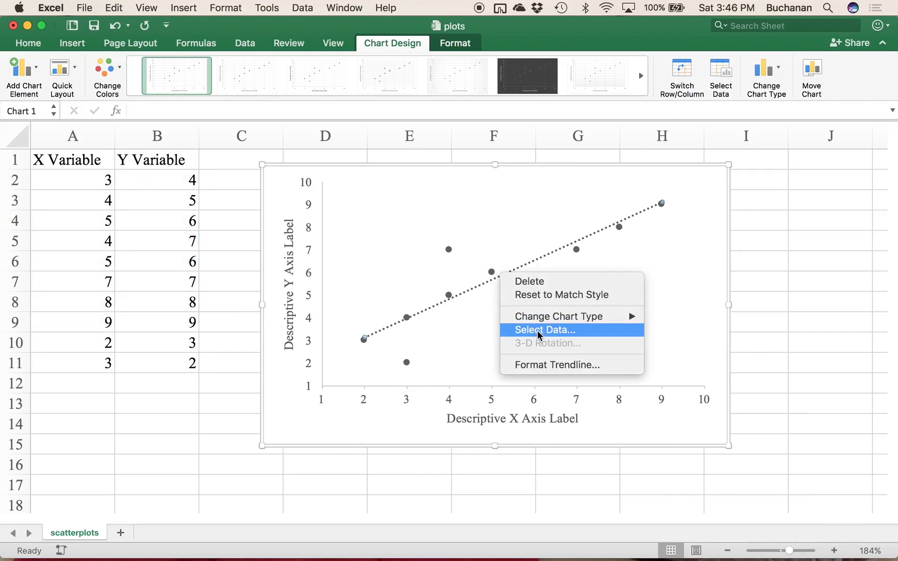
{"action": "left_click", "coordinate": [544, 365]}
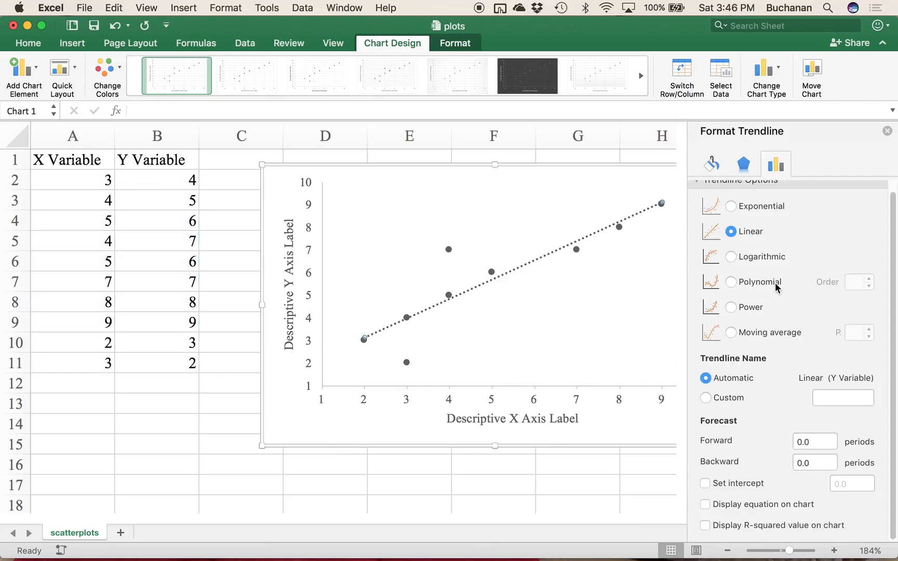
{"action": "left_click", "coordinate": [711, 166]}
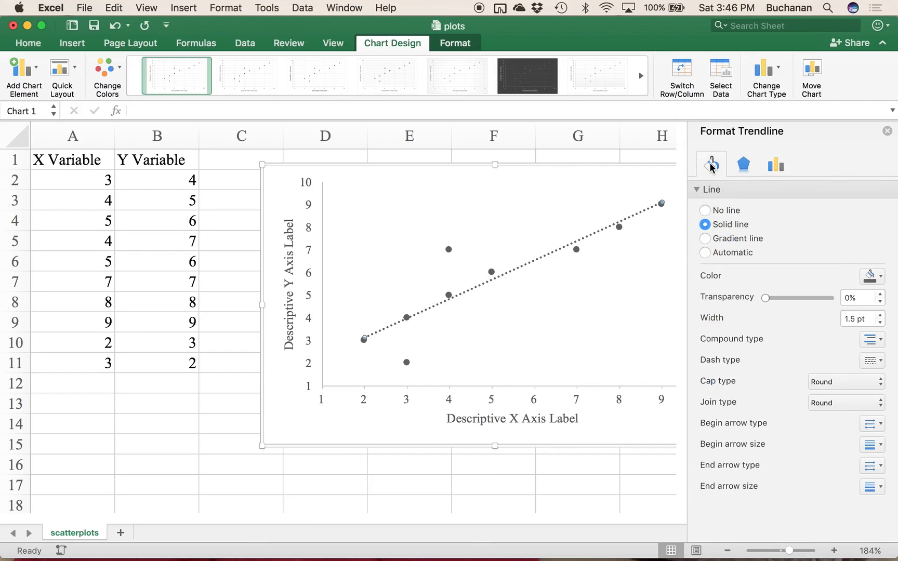
{"action": "left_click", "coordinate": [726, 224]}
{"action": "left_click", "coordinate": [871, 364]}
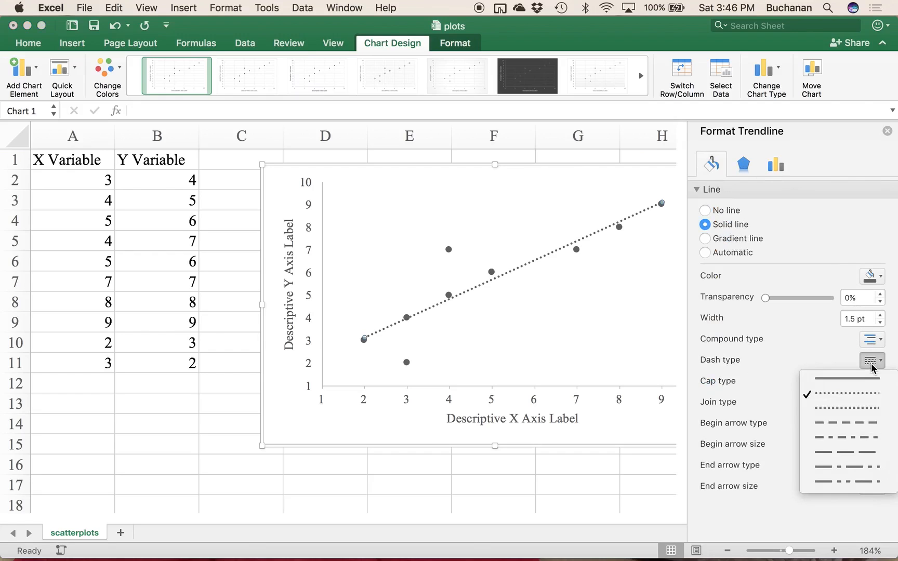
{"action": "left_click", "coordinate": [844, 378]}
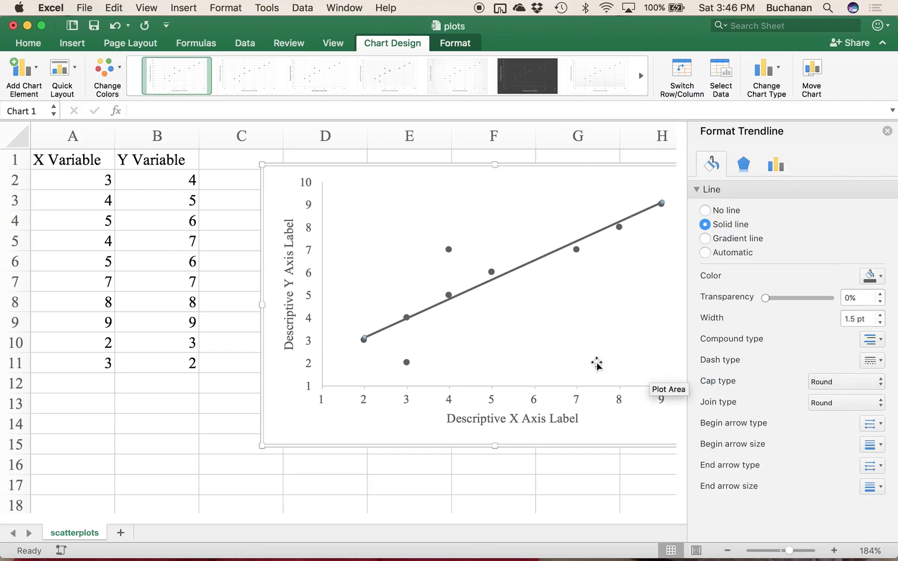
{"action": "left_click", "coordinate": [523, 360]}
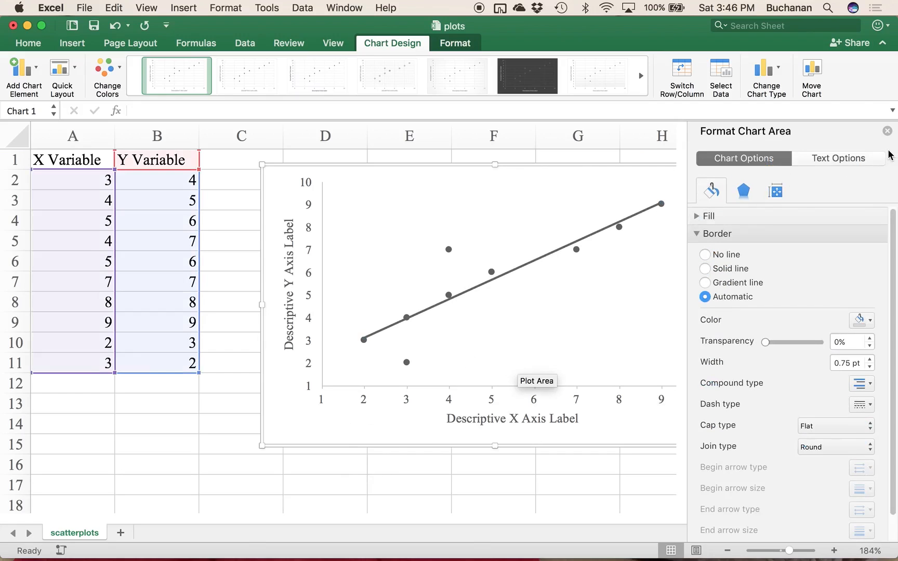
{"action": "left_click", "coordinate": [887, 132]}
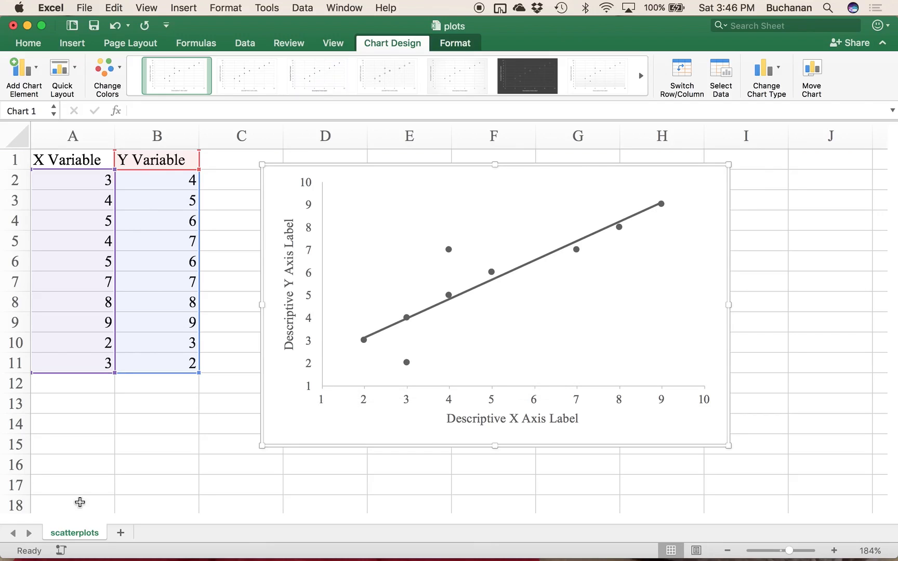
Step: Add a new worksheet and name it "one IV Bar Charts"
{"action": "left_click", "coordinate": [120, 533]}
{"action": "double_click", "coordinate": [122, 533]}
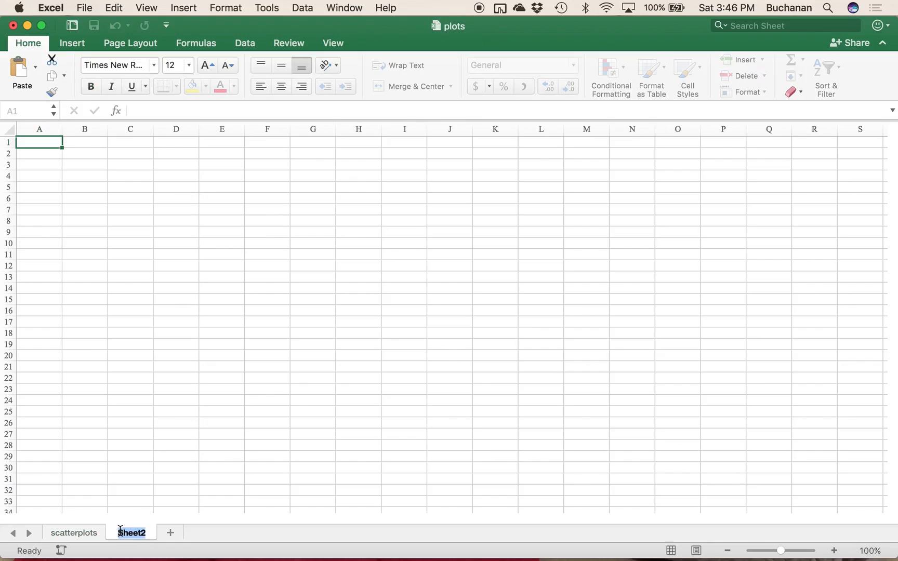
{"action": "type", "text": "one IV Bar Charts"}
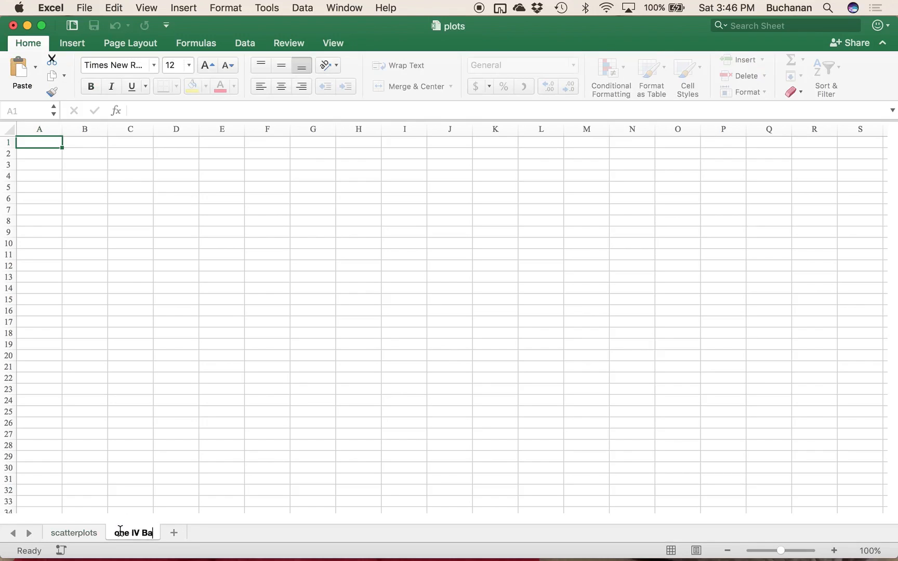
{"action": "left_click", "coordinate": [89, 432]}
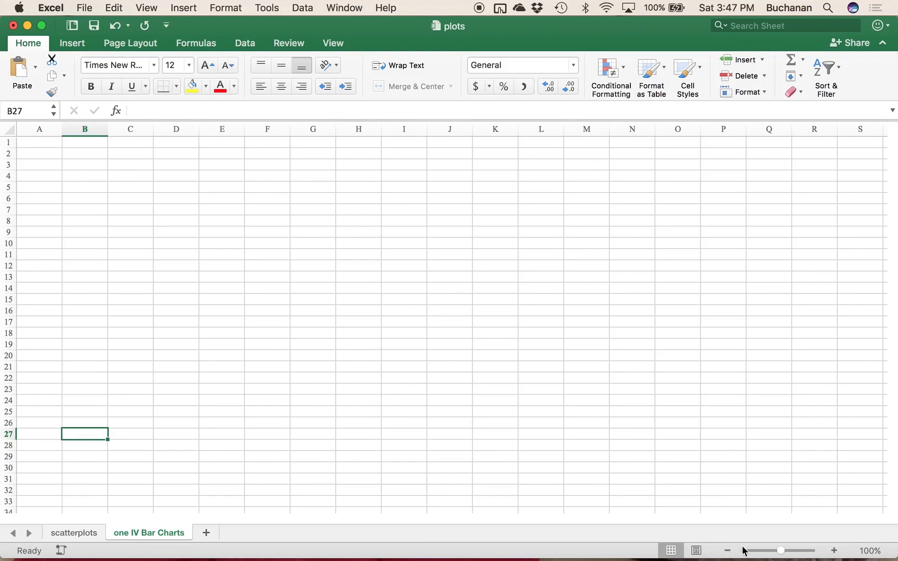
Step: Enter the note "type in means" in cell B2 of the new sheet
{"action": "left_click_drag", "start_coordinate": [781, 555], "coordinate": [793, 551]}
{"action": "scroll", "coordinate": [331, 215], "scroll_direction": "up", "scroll_amount": 5}
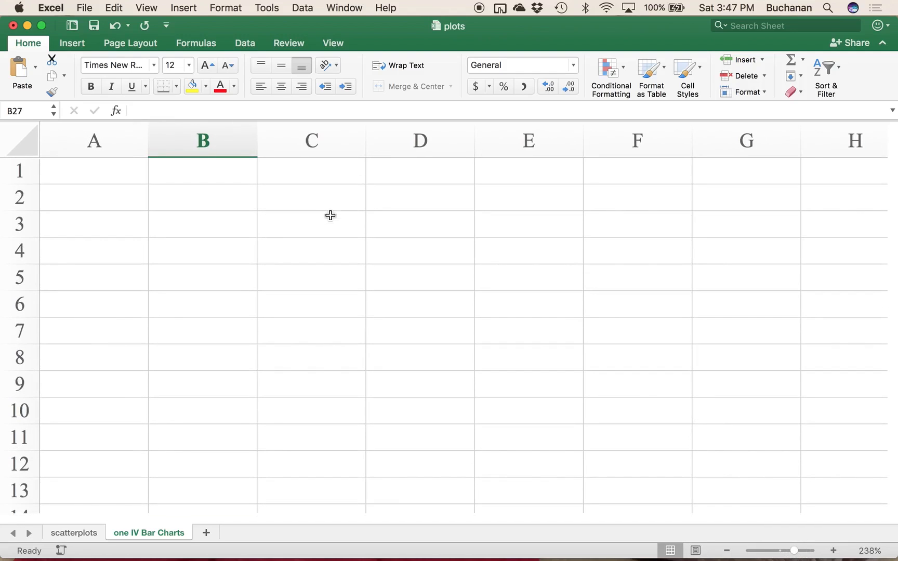
{"action": "left_click", "coordinate": [203, 193]}
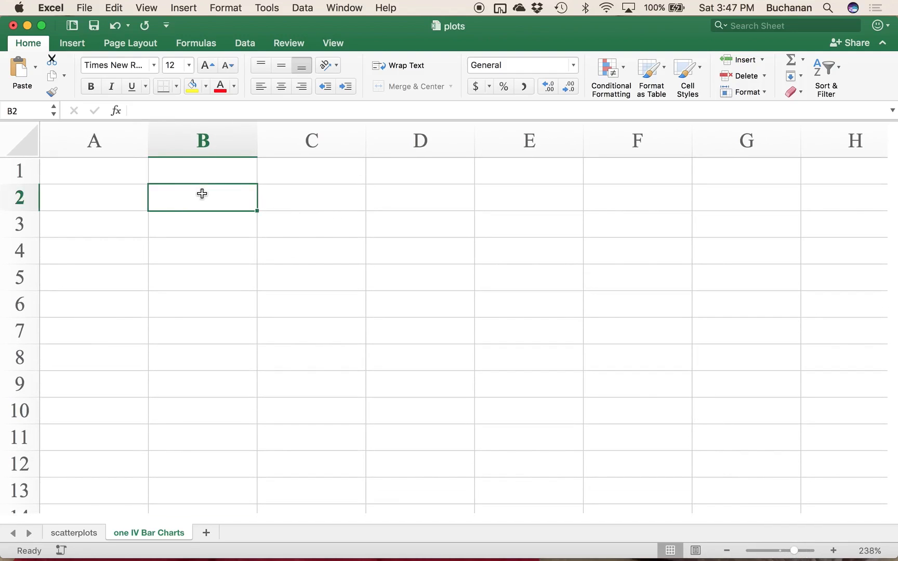
{"action": "type", "text": "type in means"}
{"action": "key", "text": "Return"}
{"action": "key", "text": "Return"}
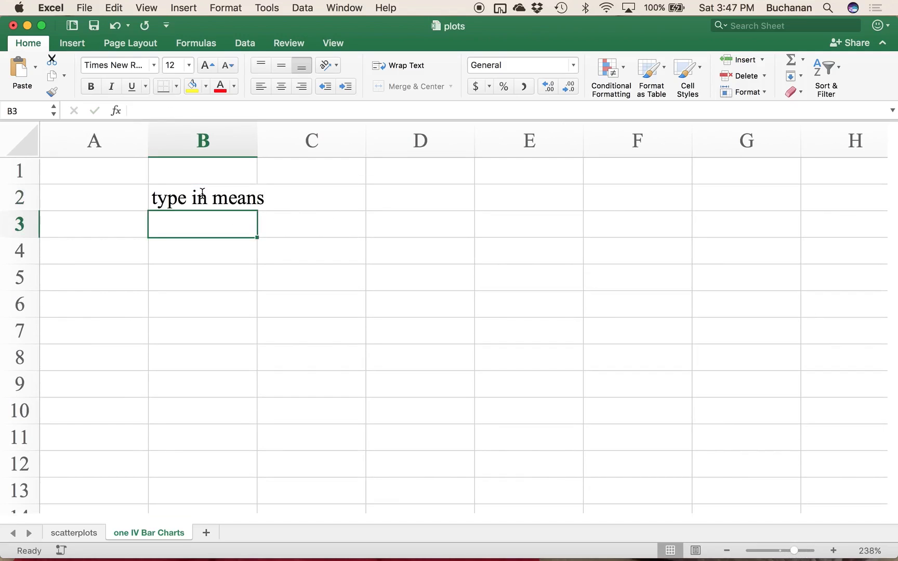
Step: Enter the group labels "Control Group" in cell B4 and "Experimental Group" in cell B5
{"action": "key", "text": "Right"}
{"action": "key", "text": "Left"}
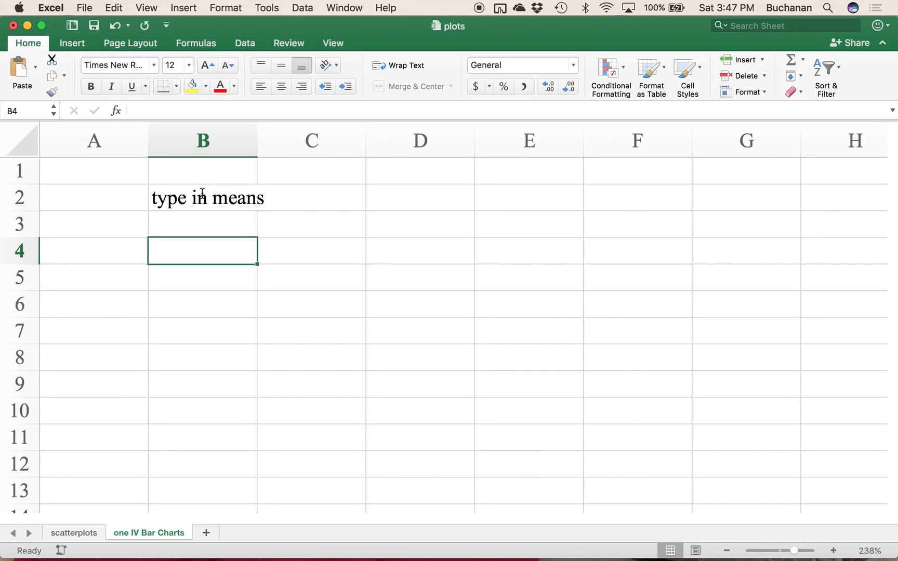
{"action": "type", "text": "Control Group"}
{"action": "key", "text": "Return"}
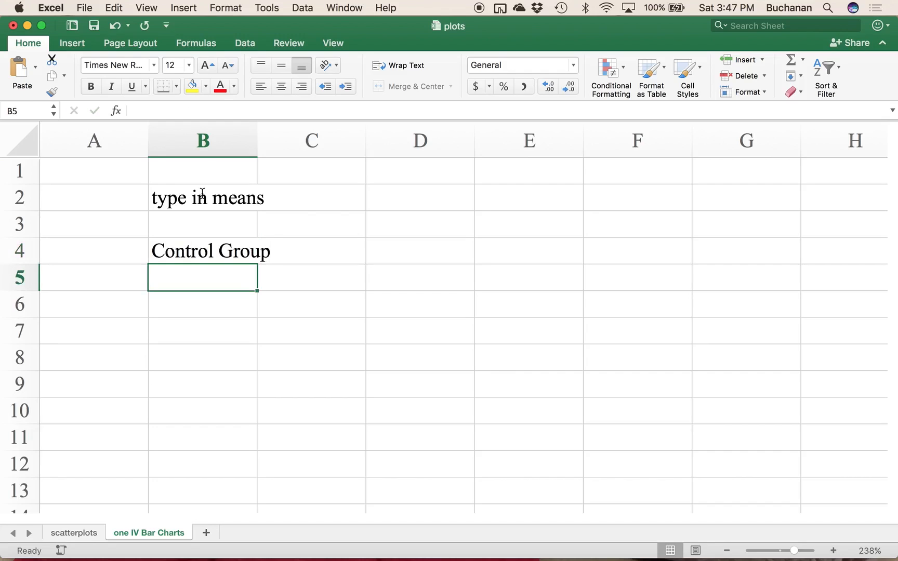
{"action": "type", "text": "Experimental Group"}
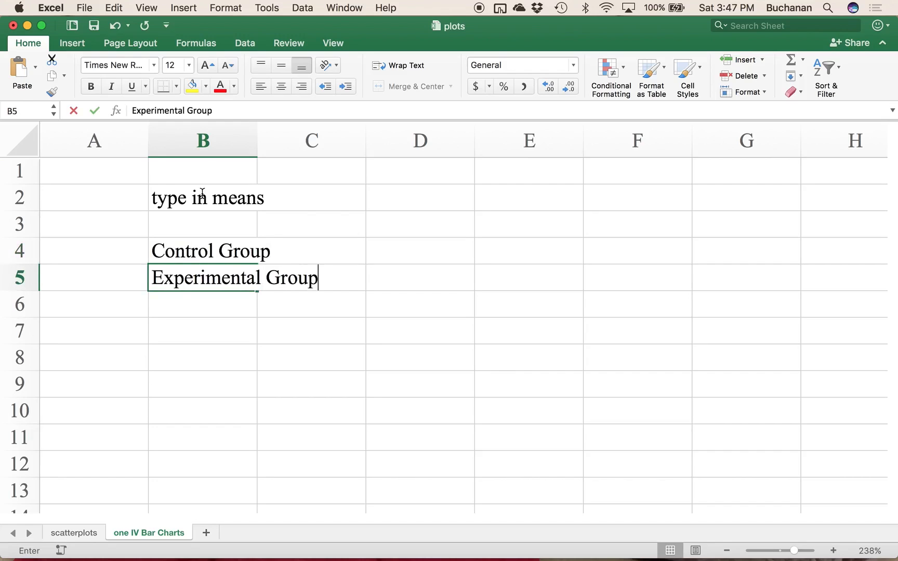
{"action": "key", "text": "Return"}
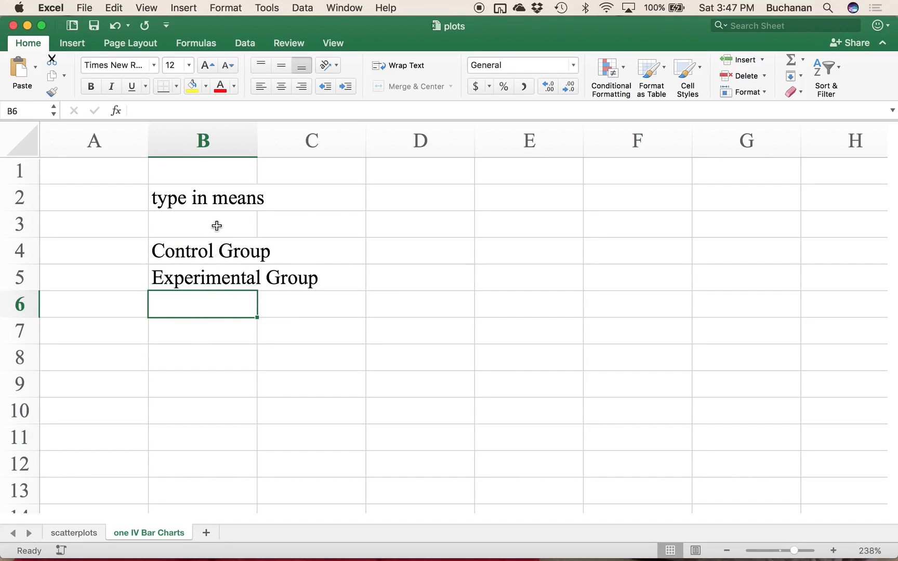
Step: Enter the note "type in labels" in cell B1
{"action": "left_click", "coordinate": [203, 167]}
{"action": "type", "text": "t"}
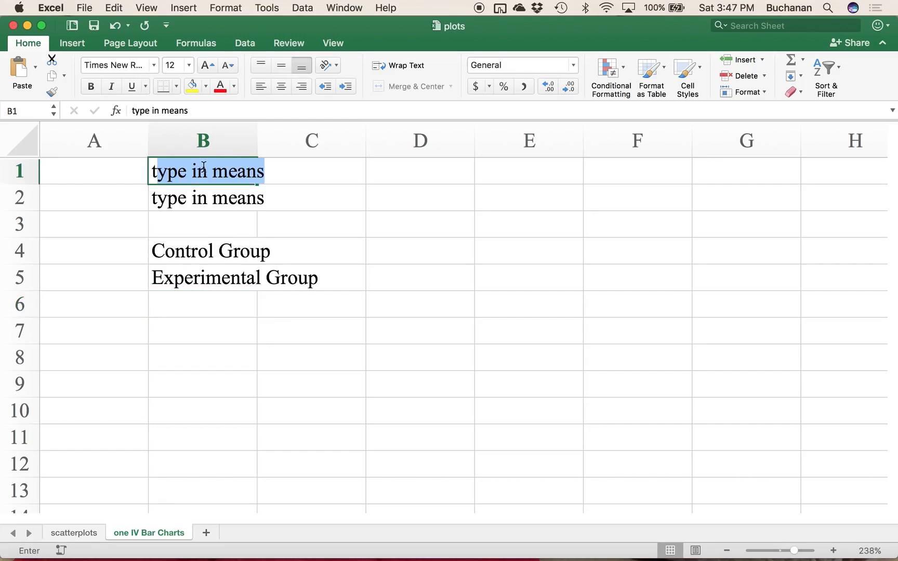
{"action": "type", "text": "ype "}
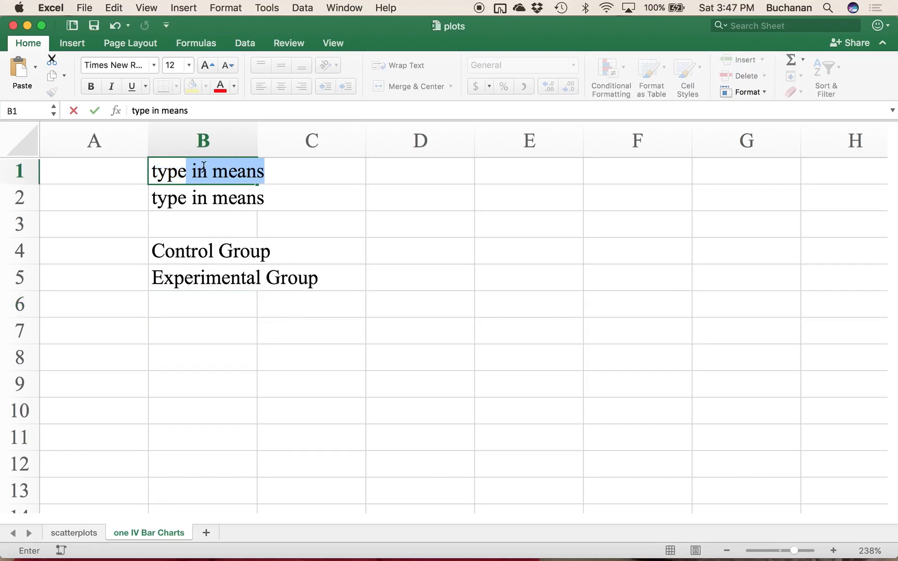
{"action": "type", "text": "in labels"}
{"action": "key", "text": "Return"}
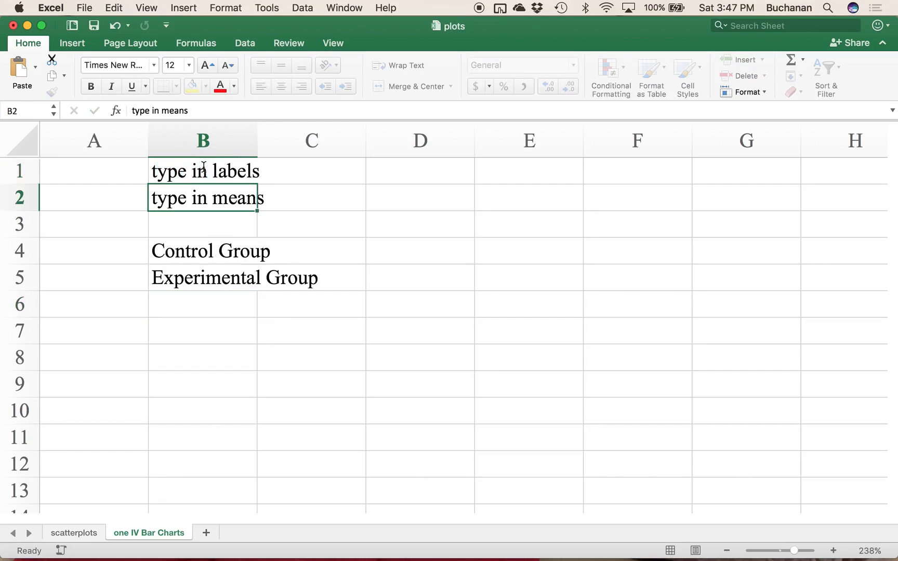
Step: Widen column B to fit its labels and enter "Mean" in C3, 12 in C4 and 15 in C5
{"action": "left_click", "coordinate": [308, 249]}
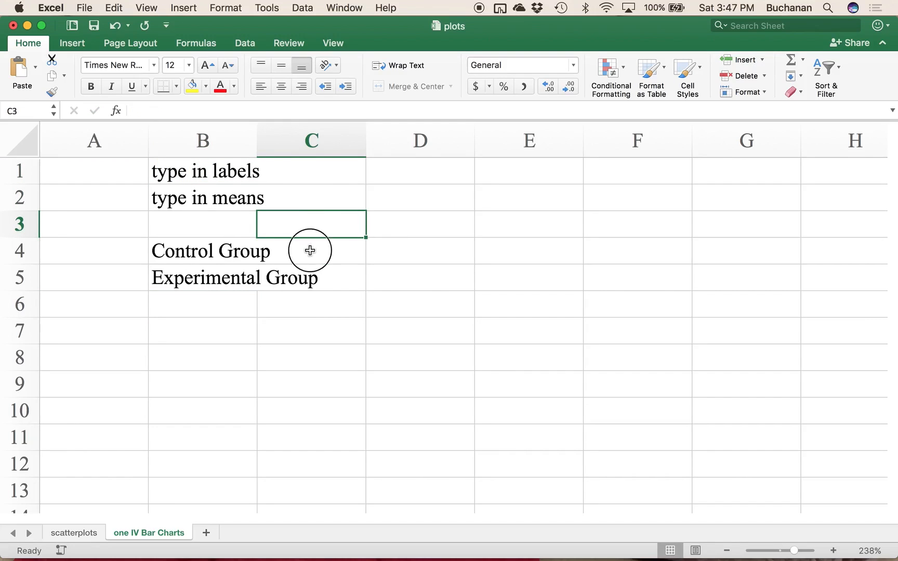
{"action": "double_click", "coordinate": [258, 155]}
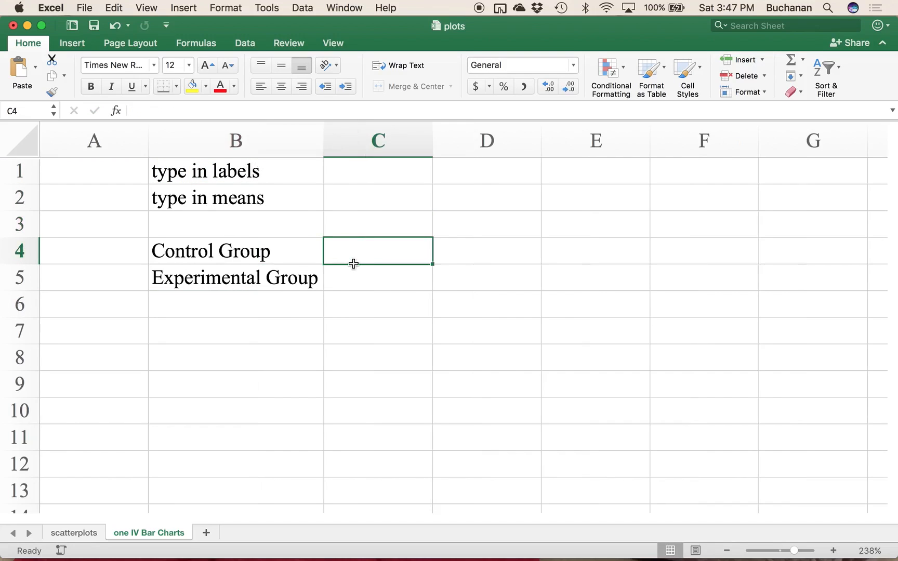
{"action": "left_click", "coordinate": [364, 218]}
{"action": "type", "text": "Mean"}
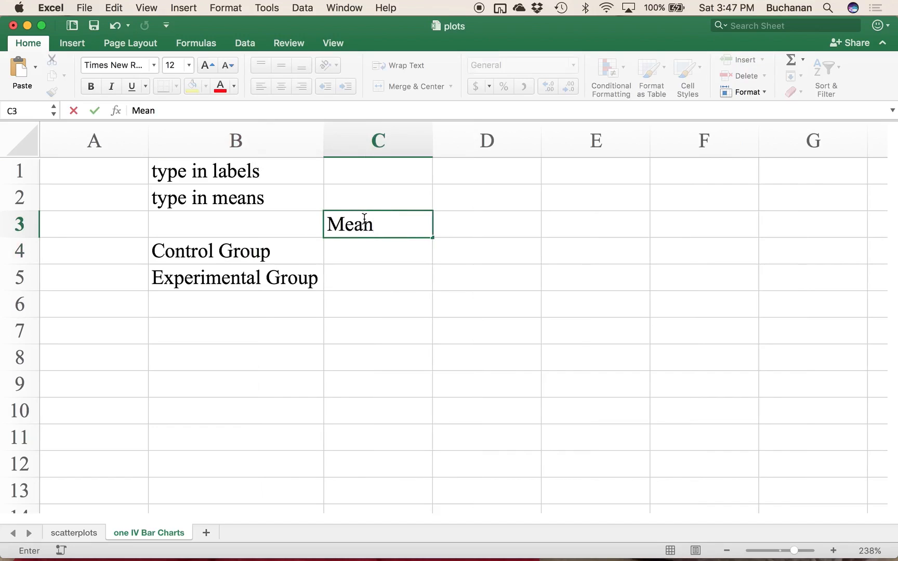
{"action": "key", "text": "Return"}
{"action": "type", "text": "12"}
{"action": "key", "text": "Return"}
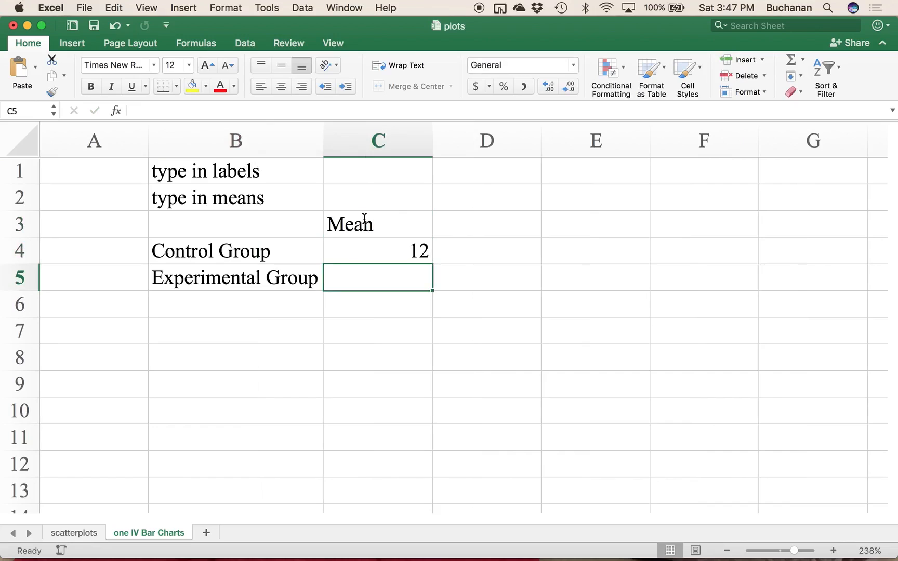
{"action": "type", "text": "15"}
{"action": "key", "text": "Return"}
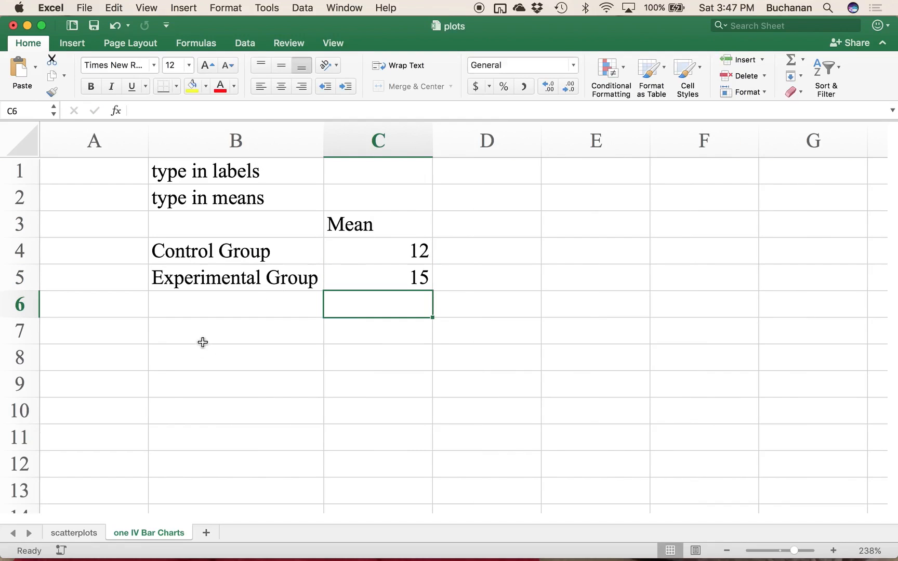
{"action": "left_click", "coordinate": [227, 352]}
{"action": "left_click_drag", "start_coordinate": [243, 230], "coordinate": [381, 276]}
{"action": "key", "text": "super+c"}
{"action": "left_click", "coordinate": [225, 331]}
{"action": "key", "text": "Return"}
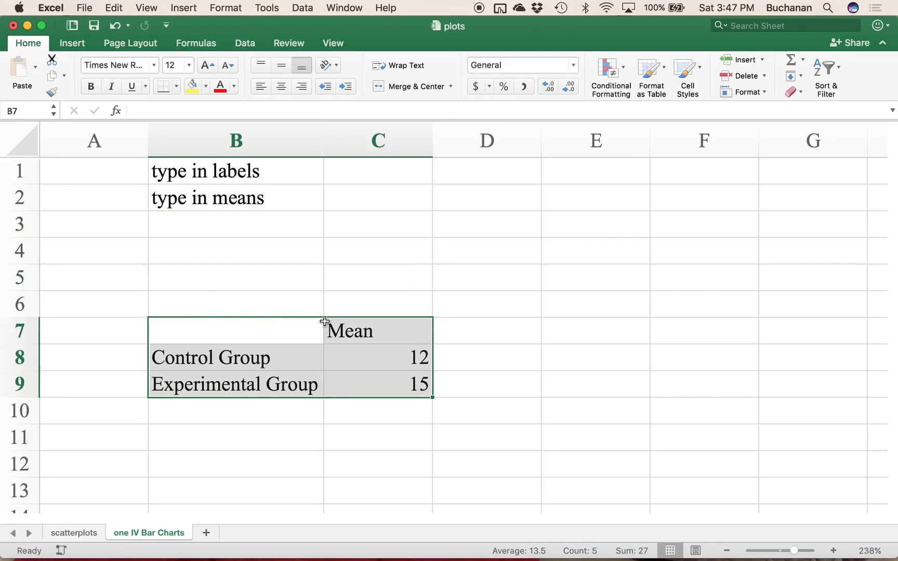
{"action": "key", "text": "super+z"}
Step: Copy the group means table in B3:C5 and paste the copy starting at cell B7
{"action": "left_click", "coordinate": [311, 223]}
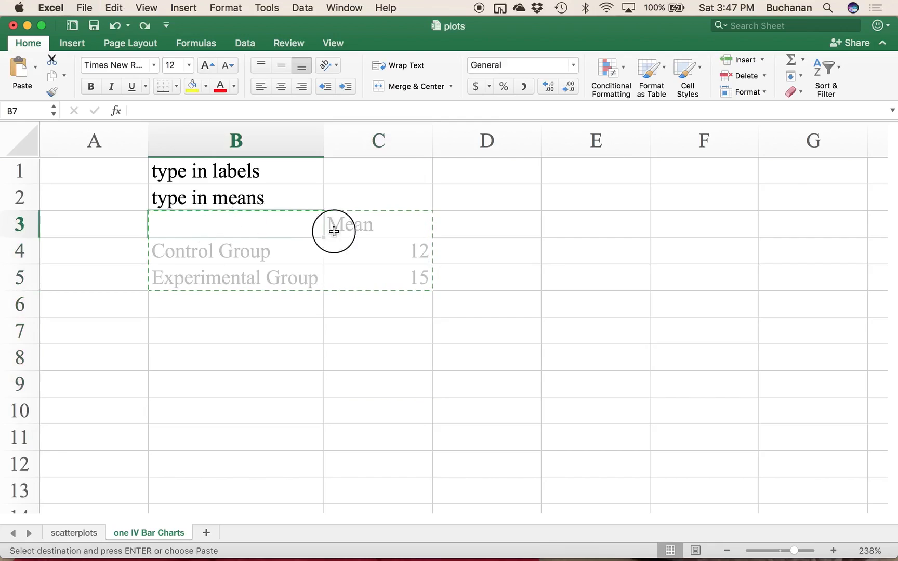
{"action": "left_click_drag", "start_coordinate": [310, 223], "coordinate": [393, 278]}
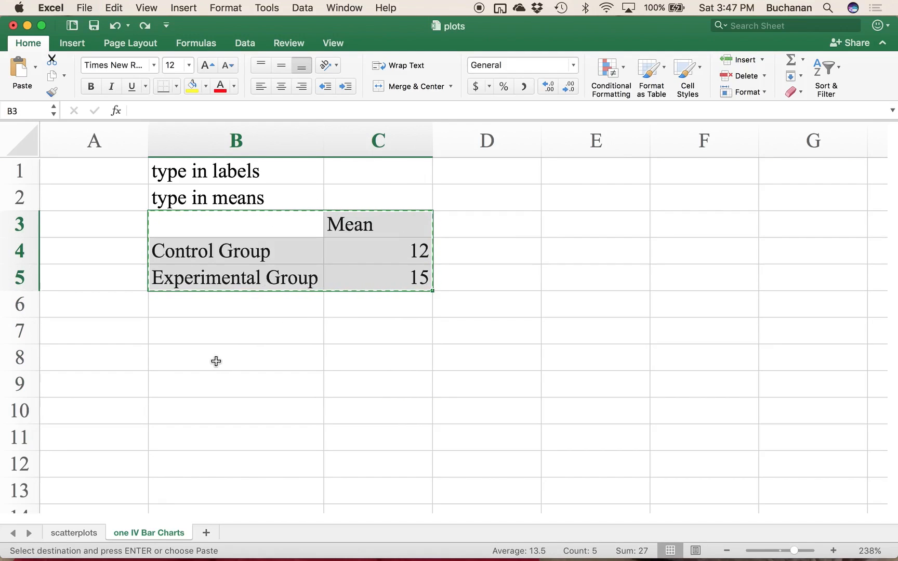
{"action": "left_click", "coordinate": [225, 332]}
{"action": "key", "text": "super+v"}
Step: Change the copied table's header in C7 to "SD" and enter 2 in C8 and 1 in C9
{"action": "left_click", "coordinate": [345, 333]}
{"action": "type", "text": "S"}
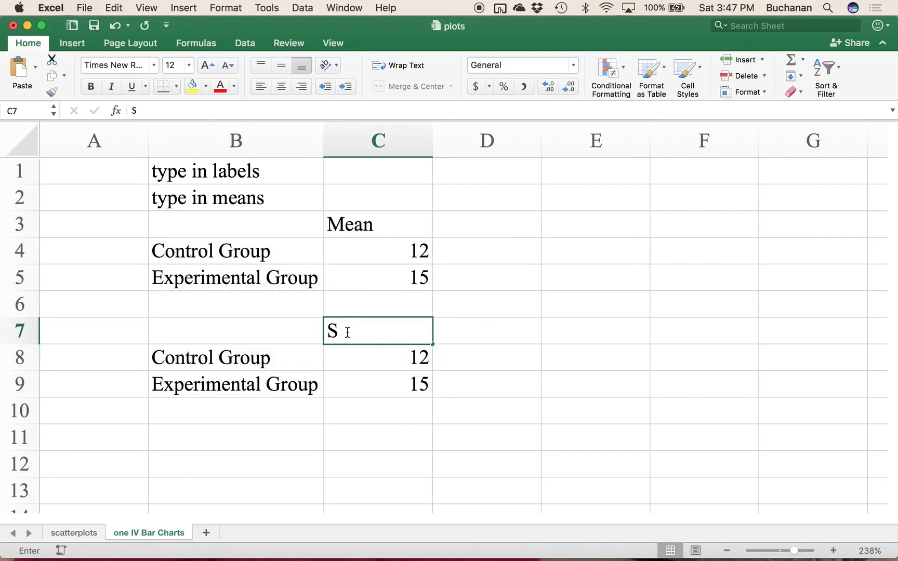
{"action": "type", "text": "D"}
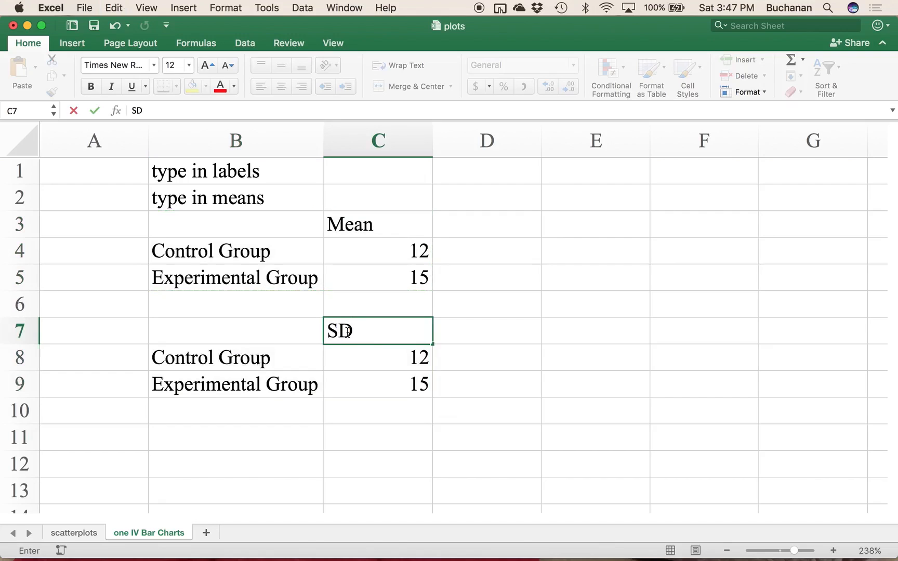
{"action": "left_click", "coordinate": [365, 366]}
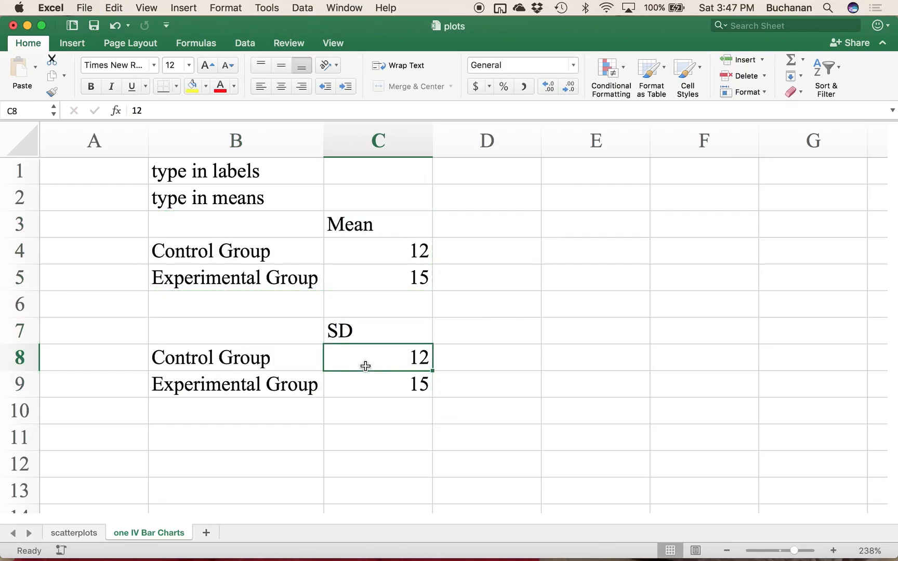
{"action": "type", "text": "2"}
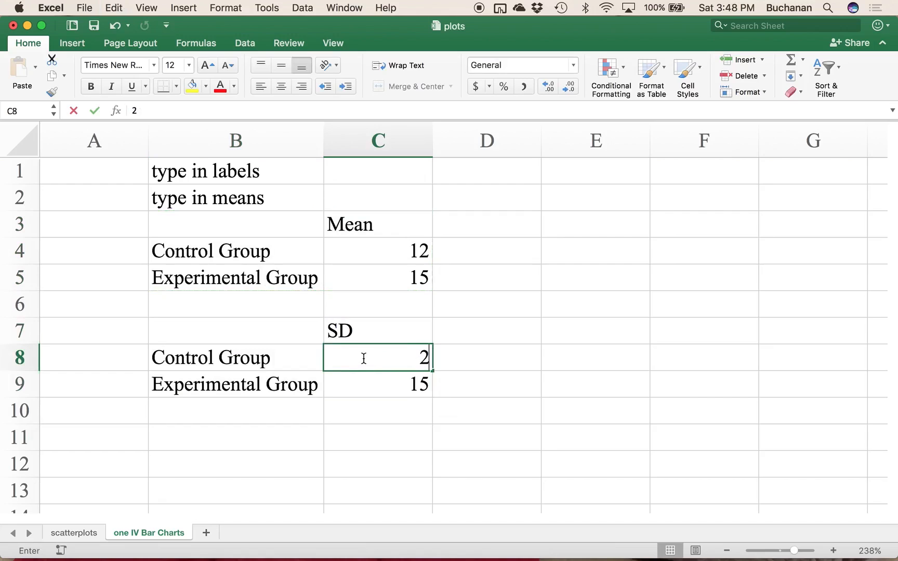
{"action": "key", "text": "Return"}
{"action": "type", "text": "1.4"}
{"action": "key", "text": "BackSpace"}
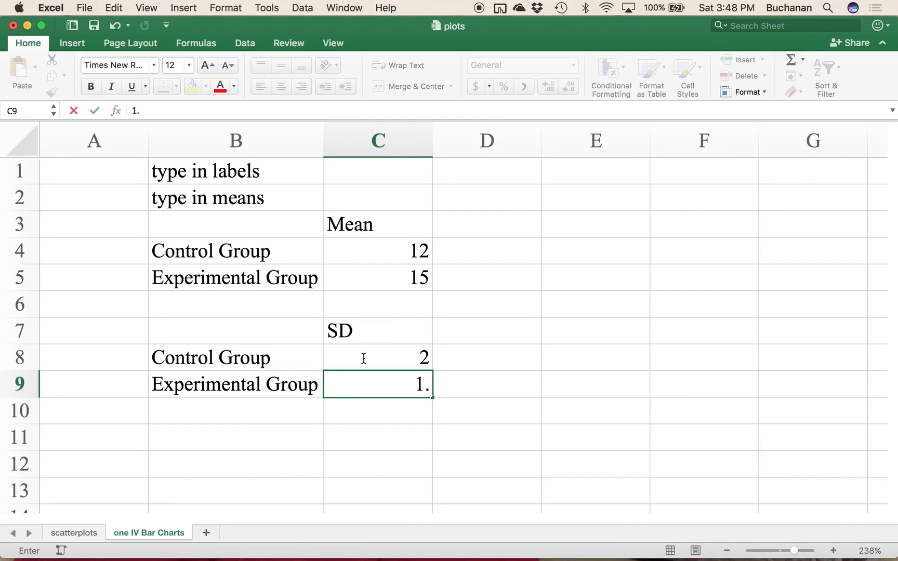
{"action": "key", "text": "Return"}
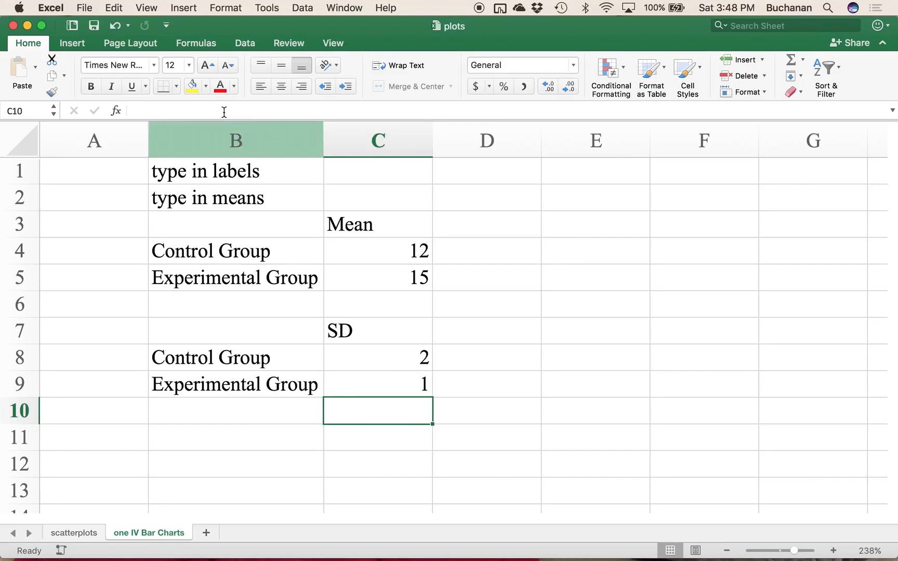
Step: Insert a clustered column chart from the means table in B3:C5
{"action": "left_click_drag", "start_coordinate": [256, 226], "coordinate": [357, 282]}
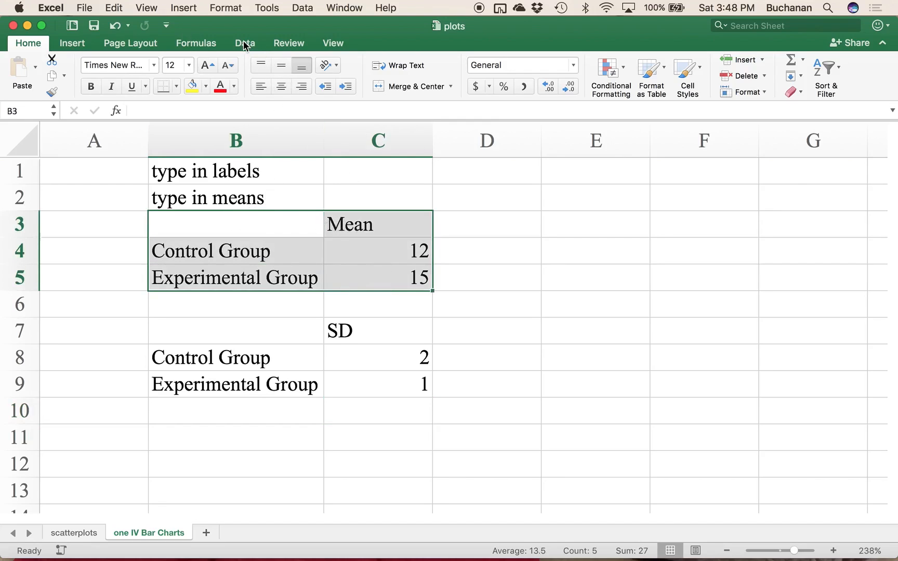
{"action": "left_click", "coordinate": [81, 49]}
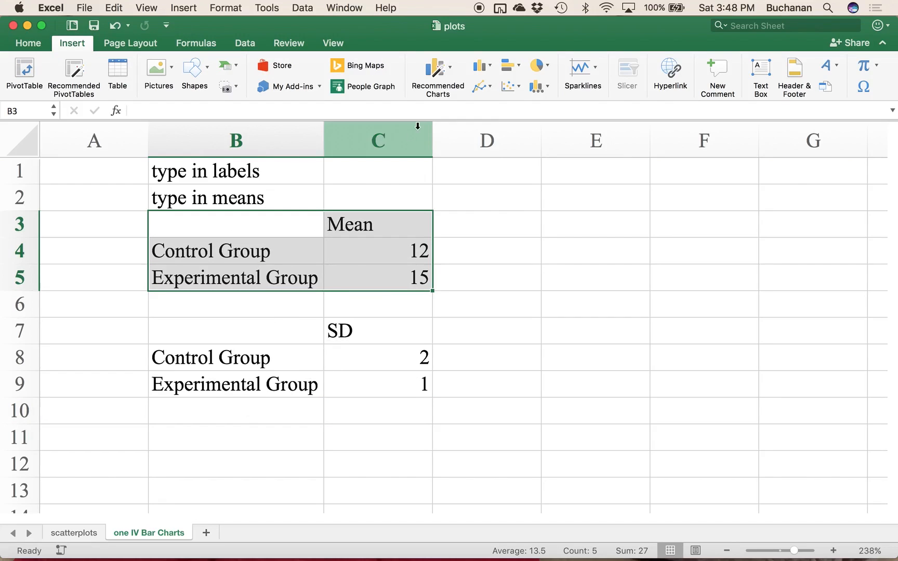
{"action": "left_click", "coordinate": [442, 68]}
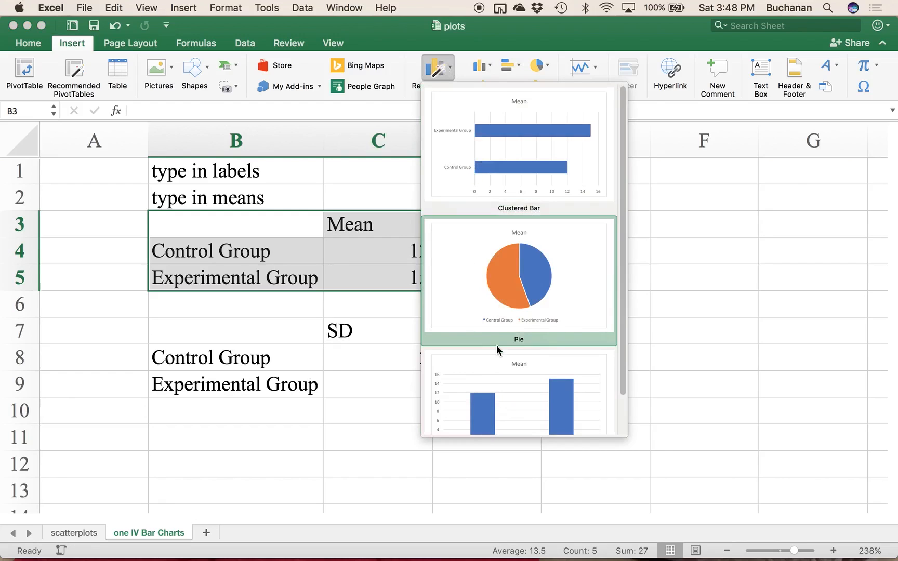
{"action": "scroll", "coordinate": [495, 344], "scroll_direction": "down", "scroll_amount": 3}
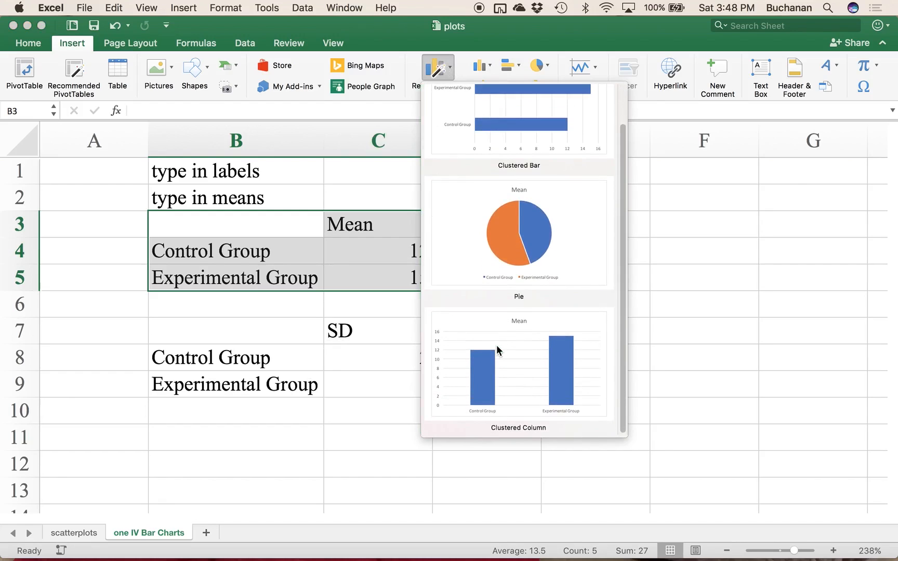
{"action": "left_click", "coordinate": [485, 67]}
{"action": "left_click", "coordinate": [485, 67]}
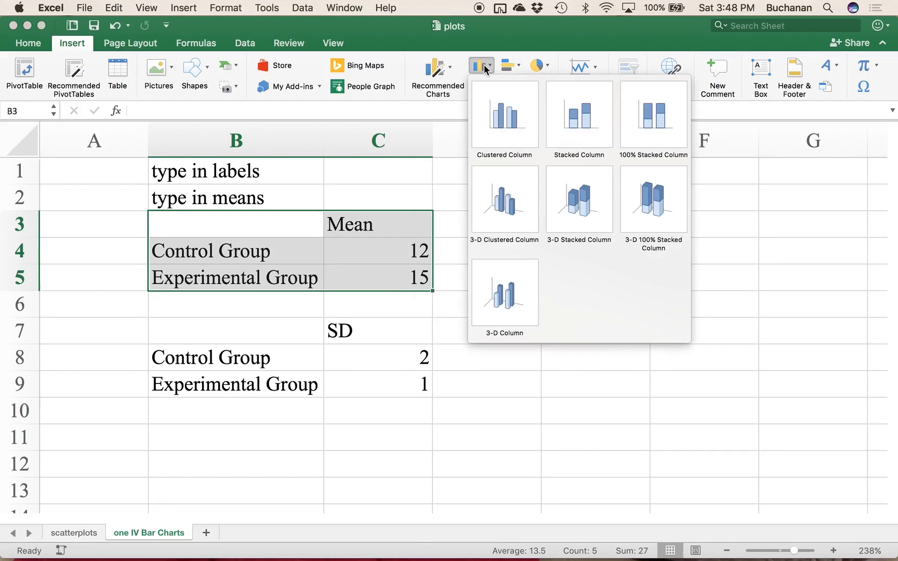
{"action": "left_click", "coordinate": [498, 135]}
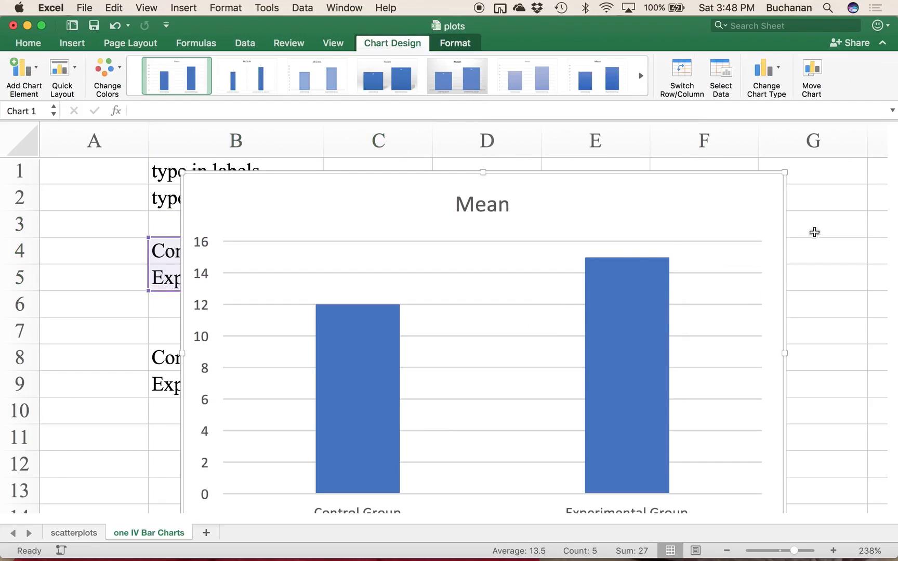
Step: Shrink the column chart and try to move it clear of the data tables
{"action": "scroll", "coordinate": [821, 217], "scroll_direction": "down", "scroll_amount": 3}
{"action": "scroll", "coordinate": [821, 217], "scroll_direction": "right", "scroll_amount": 2}
{"action": "scroll", "coordinate": [821, 218], "scroll_direction": "up", "scroll_amount": 2}
{"action": "scroll", "coordinate": [821, 217], "scroll_direction": "right", "scroll_amount": 1}
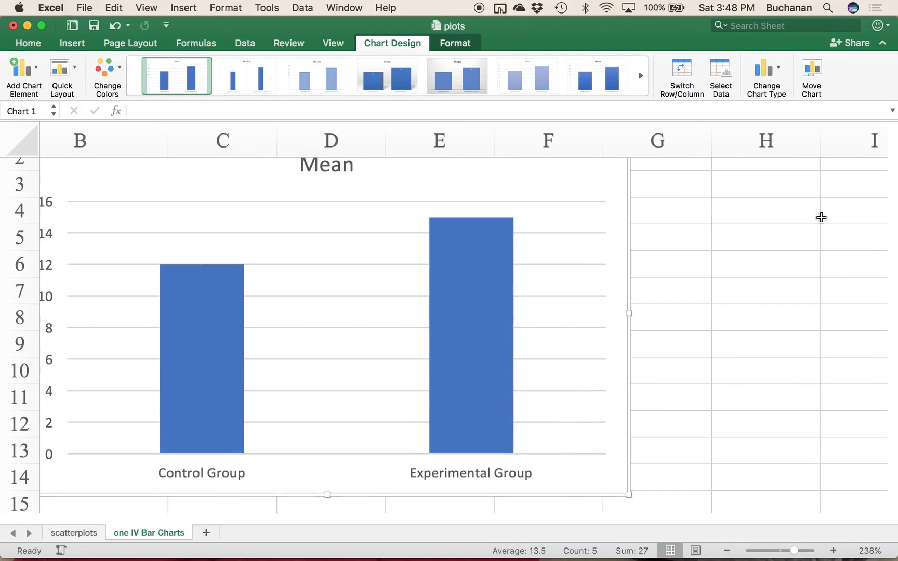
{"action": "left_click_drag", "start_coordinate": [632, 498], "coordinate": [465, 401]}
{"action": "left_click_drag", "start_coordinate": [321, 297], "coordinate": [681, 290]}
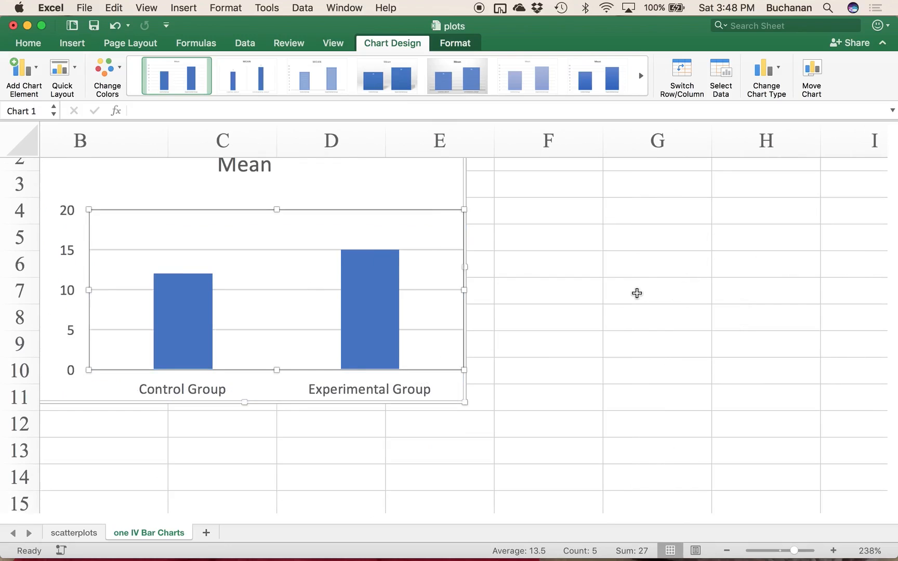
{"action": "key", "text": "super+c"}
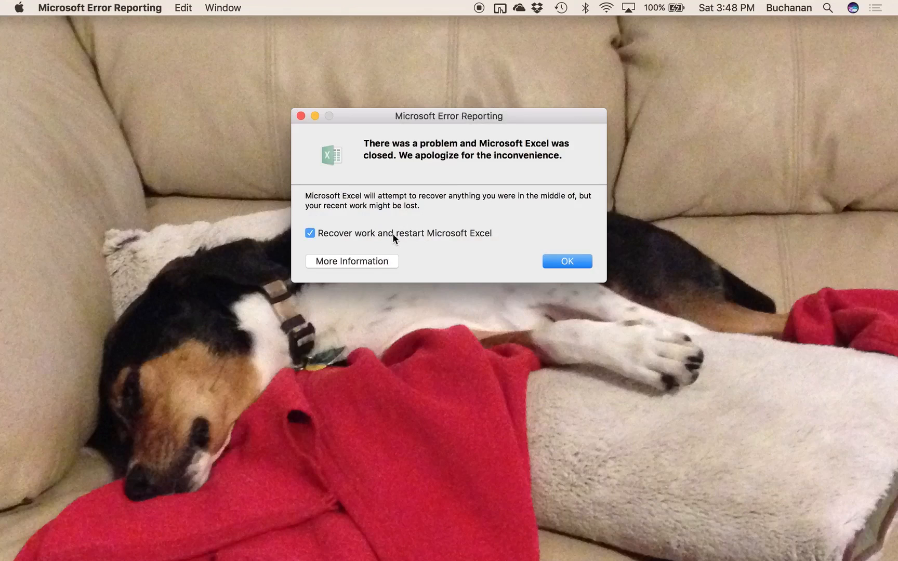
Step: Dismiss the crash report with work recovery enabled and reopen the recent "plots" workbook in Excel
{"action": "left_click", "coordinate": [555, 266]}
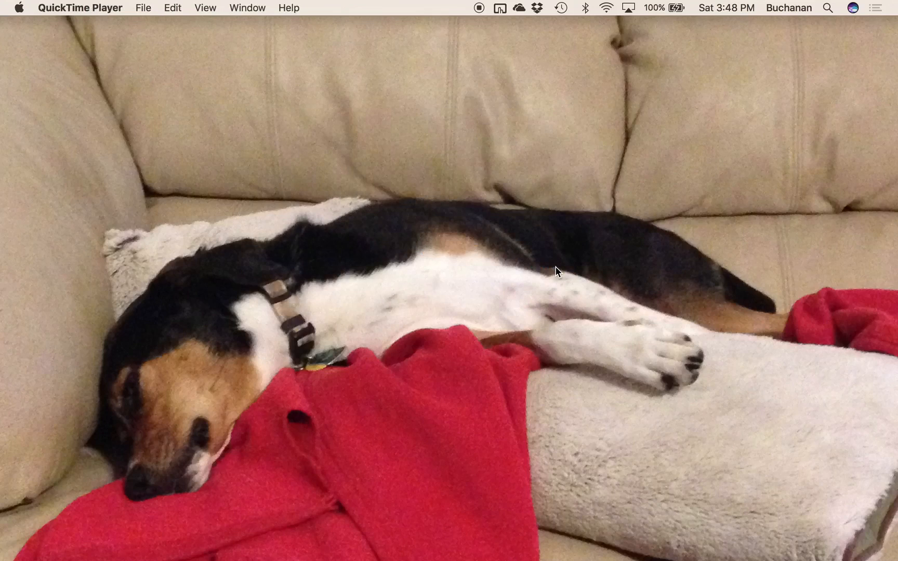
{"action": "mouse_move", "coordinate": [493, 559]}
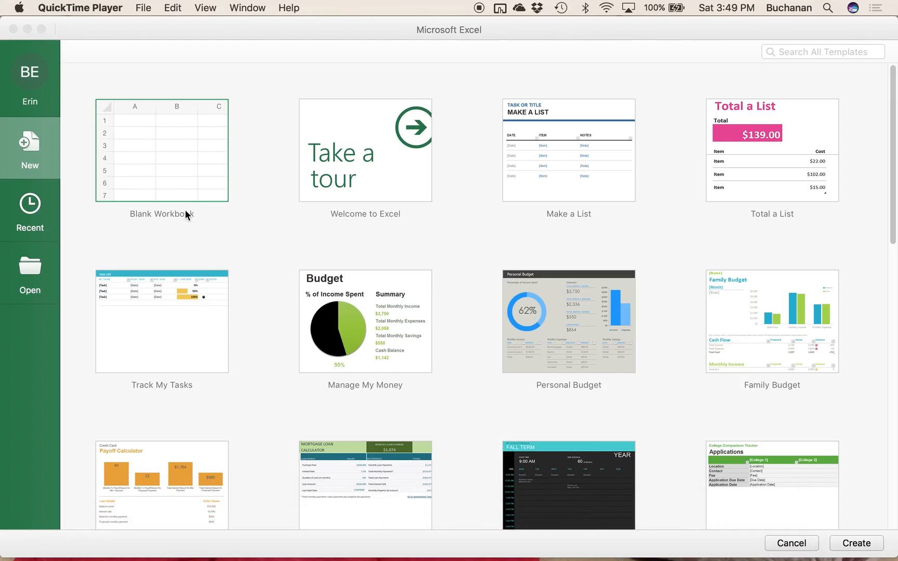
{"action": "mouse_move", "coordinate": [1, 560]}
{"action": "left_click", "coordinate": [416, 374]}
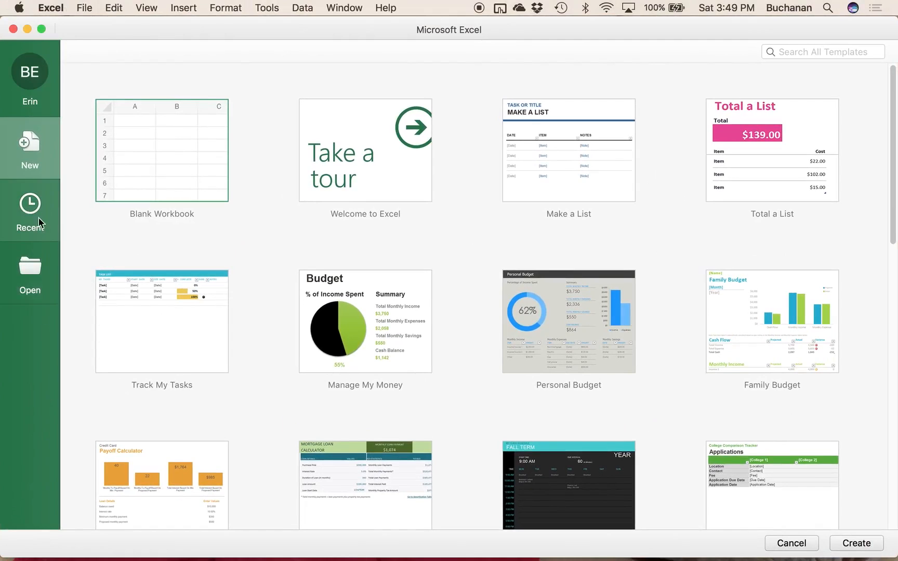
{"action": "left_click", "coordinate": [49, 199]}
{"action": "double_click", "coordinate": [185, 106]}
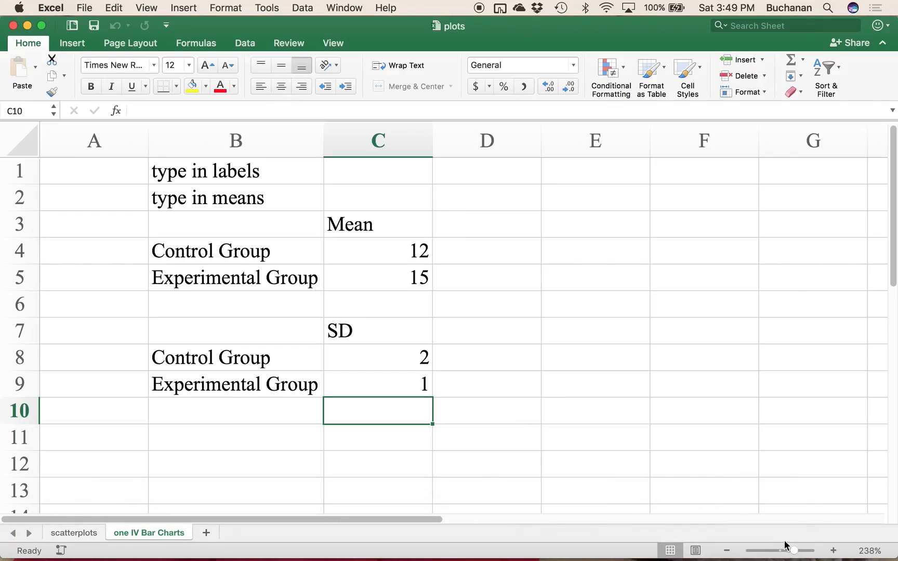
Step: Insert a clustered column chart from the means in B3:C5 and place it beside the data in columns E to J
{"action": "left_click_drag", "start_coordinate": [796, 552], "coordinate": [784, 551]}
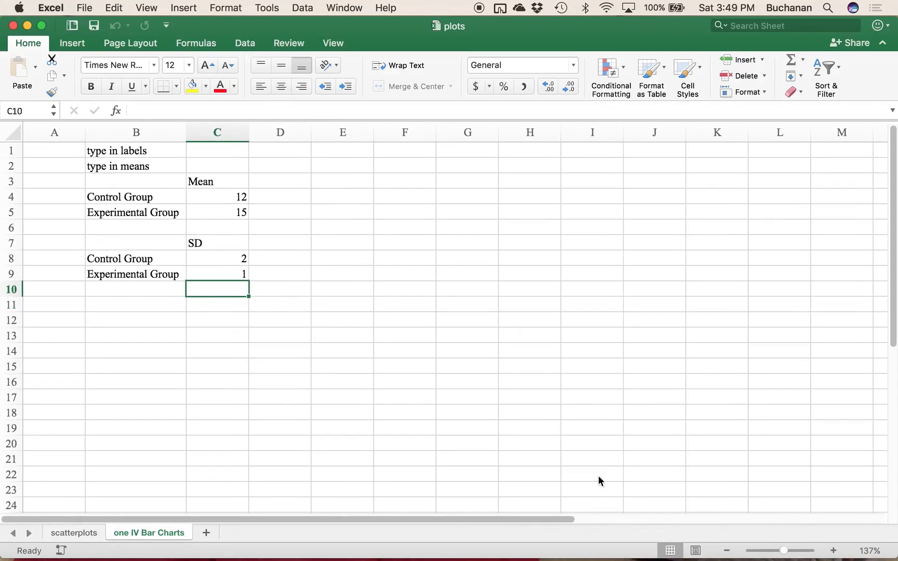
{"action": "left_click_drag", "start_coordinate": [154, 181], "coordinate": [208, 209]}
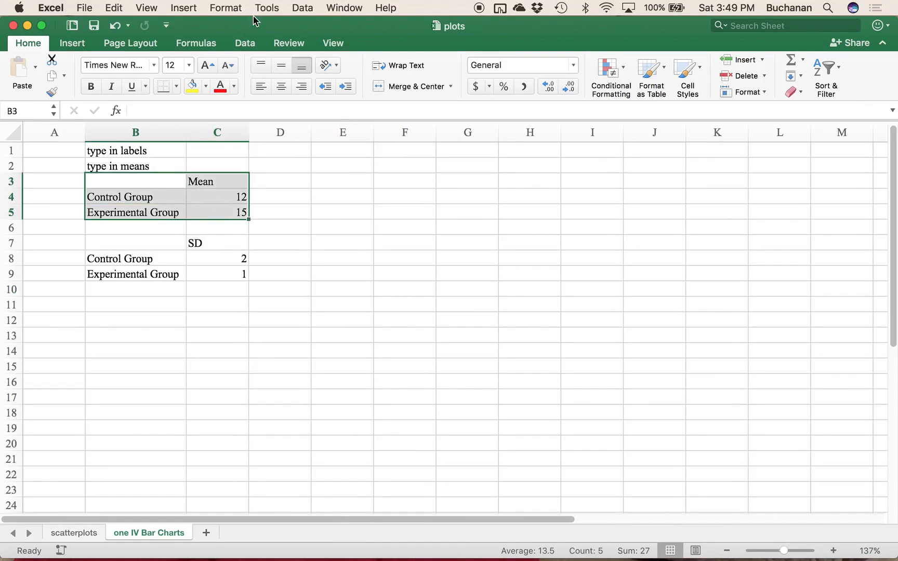
{"action": "left_click", "coordinate": [73, 43]}
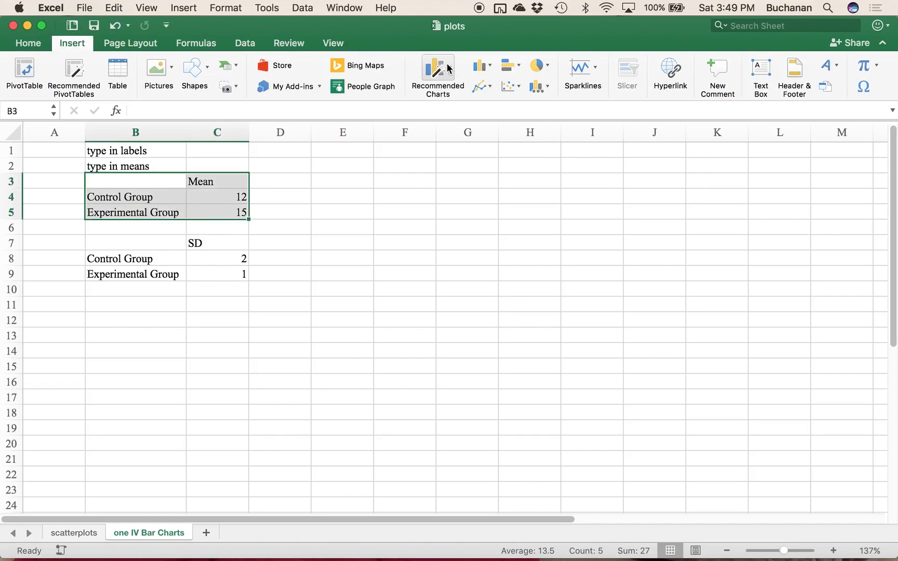
{"action": "left_click", "coordinate": [485, 70]}
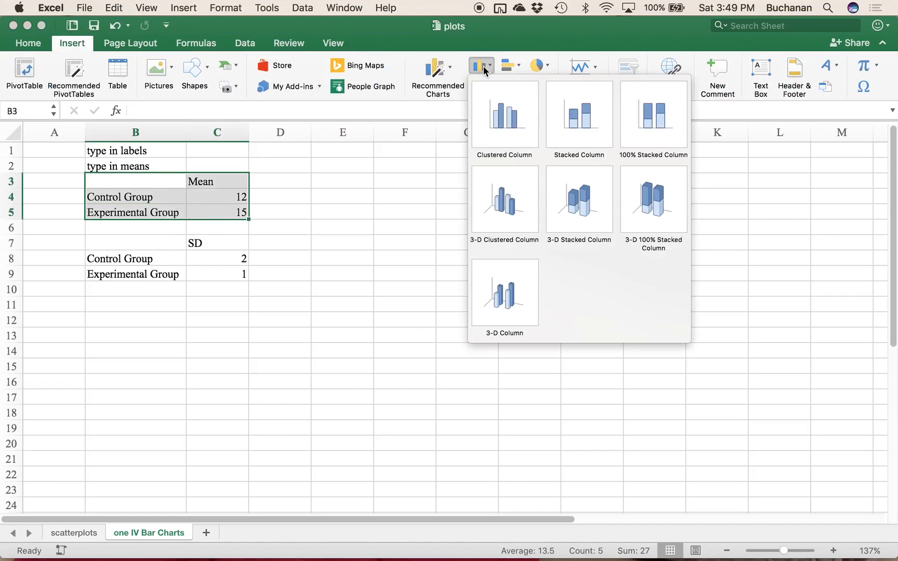
{"action": "left_click", "coordinate": [485, 120]}
{"action": "left_click_drag", "start_coordinate": [392, 255], "coordinate": [403, 182]}
Step: Delete the column chart's title and its horizontal gridlines
{"action": "left_click", "coordinate": [471, 183]}
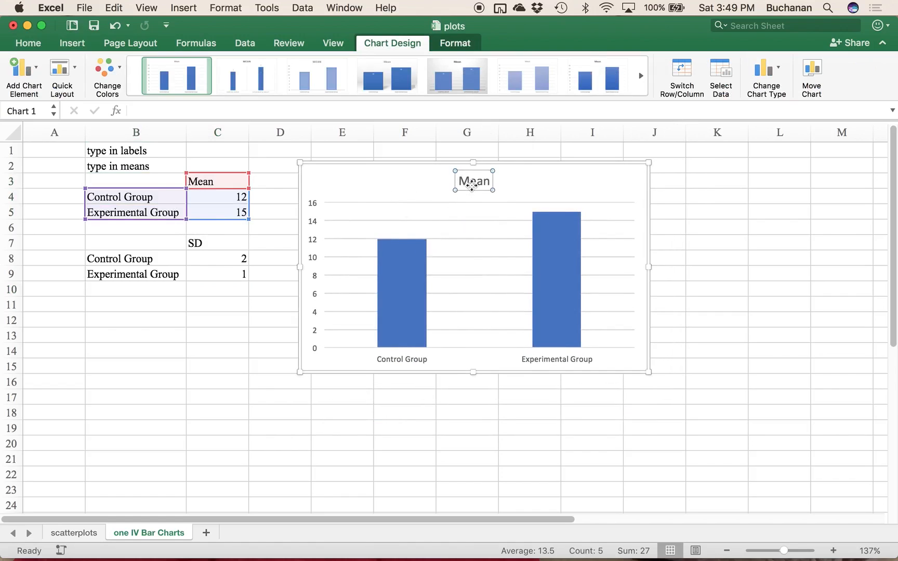
{"action": "key", "text": "Delete"}
{"action": "left_click", "coordinate": [475, 201]}
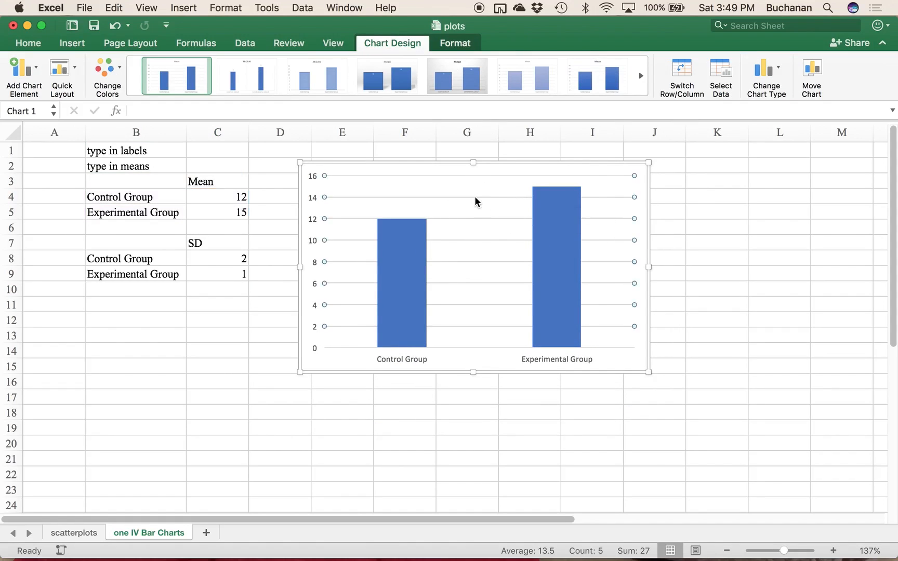
{"action": "key", "text": "Delete"}
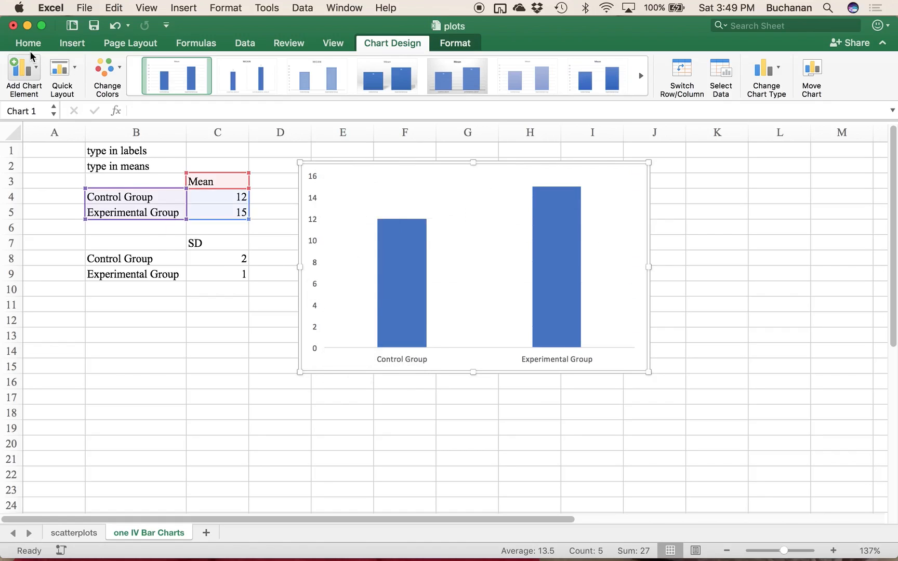
{"action": "left_click", "coordinate": [31, 75]}
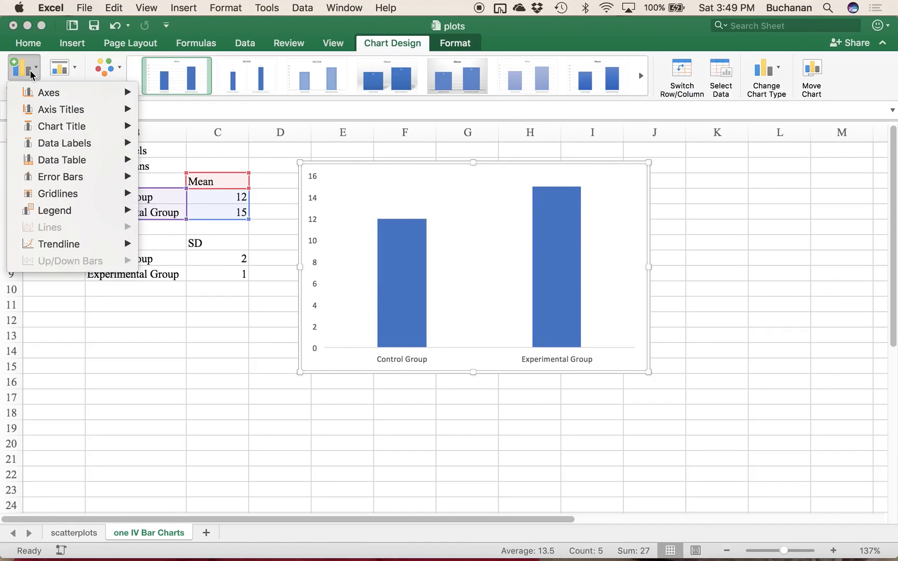
{"action": "mouse_move", "coordinate": [118, 200]}
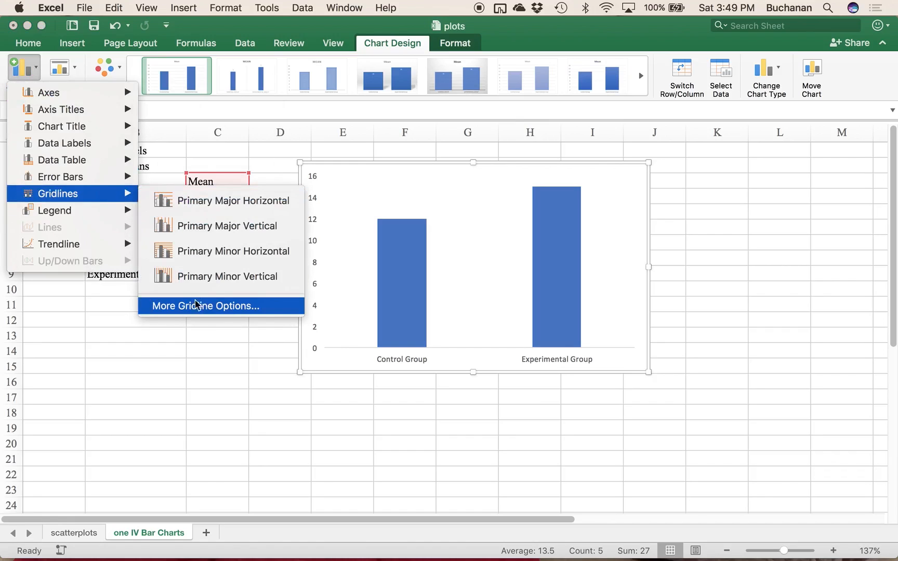
{"action": "mouse_move", "coordinate": [99, 216]}
{"action": "left_click", "coordinate": [322, 256]}
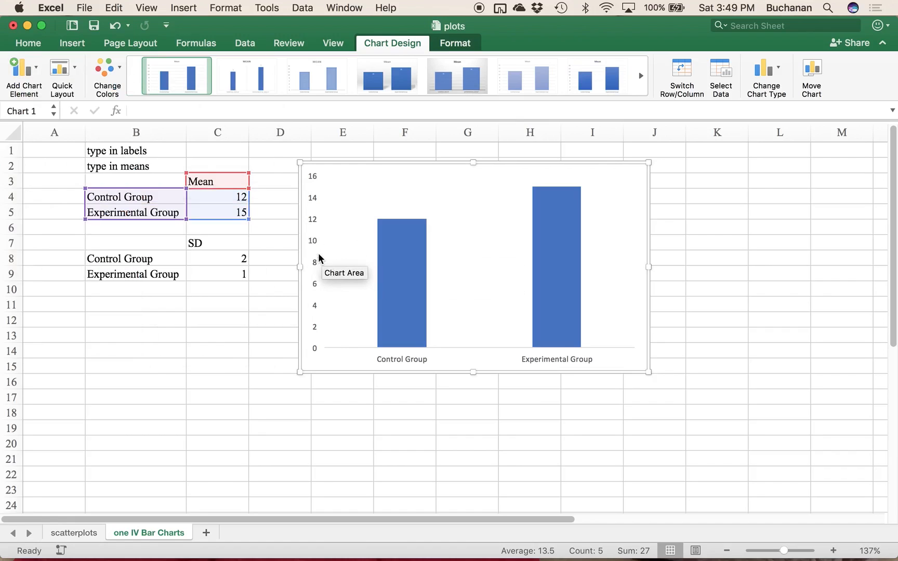
Step: Open the vertical axis's format settings and look through its axis, tick mark, label and number options
{"action": "left_click", "coordinate": [312, 243]}
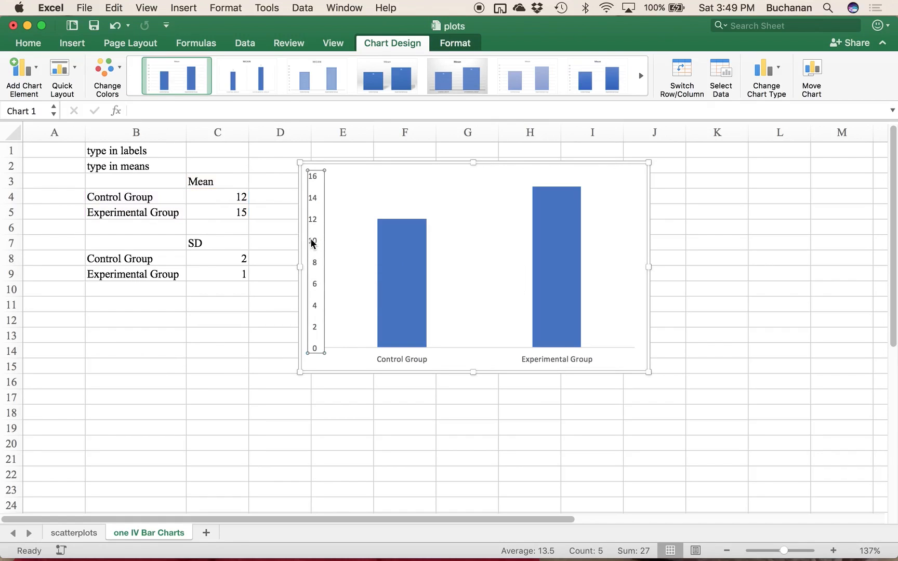
{"action": "right_click", "coordinate": [312, 243]}
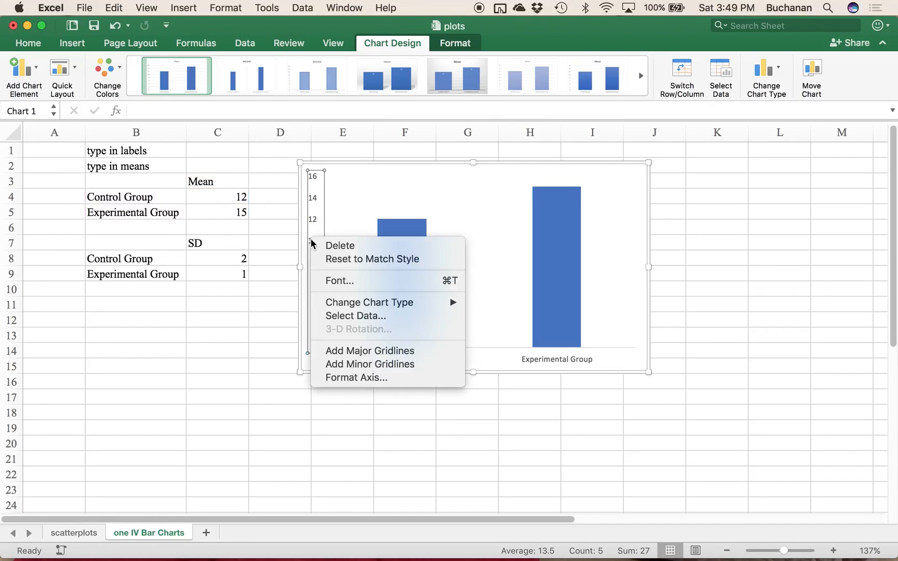
{"action": "left_click", "coordinate": [357, 378]}
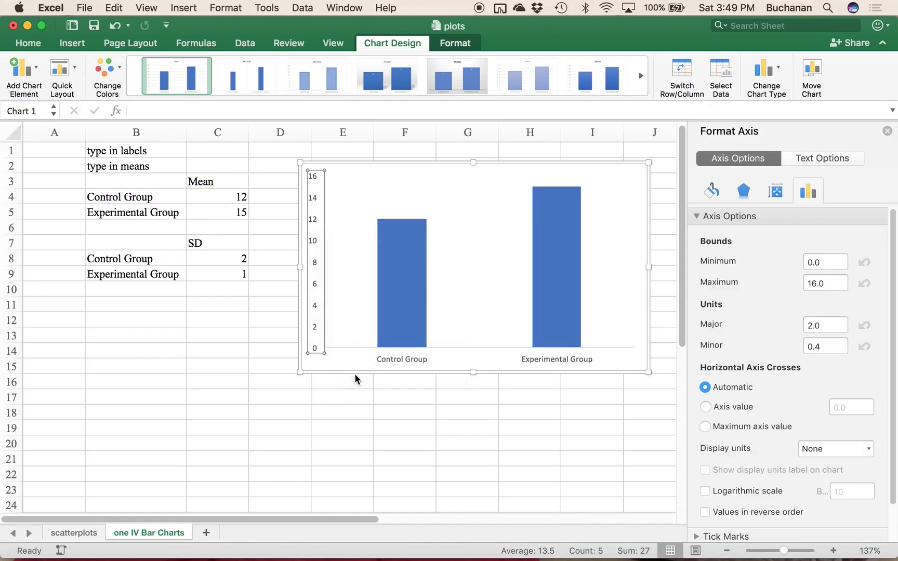
{"action": "scroll", "coordinate": [728, 346], "scroll_direction": "down", "scroll_amount": 3}
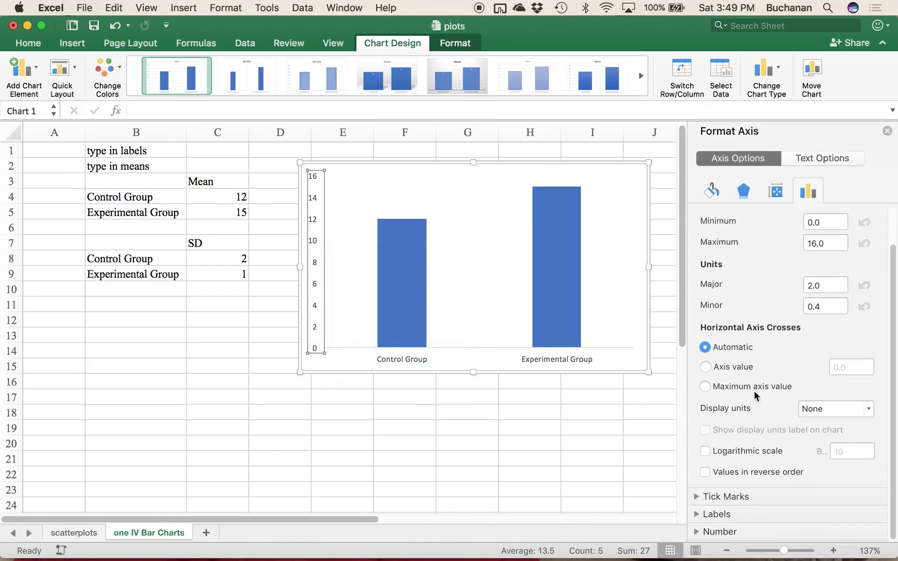
{"action": "left_click", "coordinate": [695, 497]}
{"action": "scroll", "coordinate": [698, 457], "scroll_direction": "down", "scroll_amount": 2}
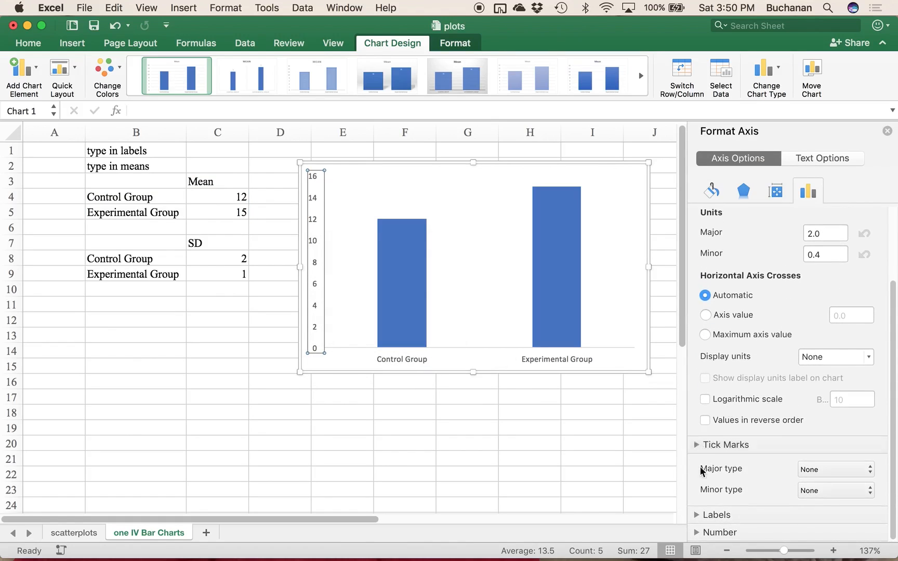
{"action": "left_click", "coordinate": [699, 446]}
{"action": "left_click", "coordinate": [699, 515]}
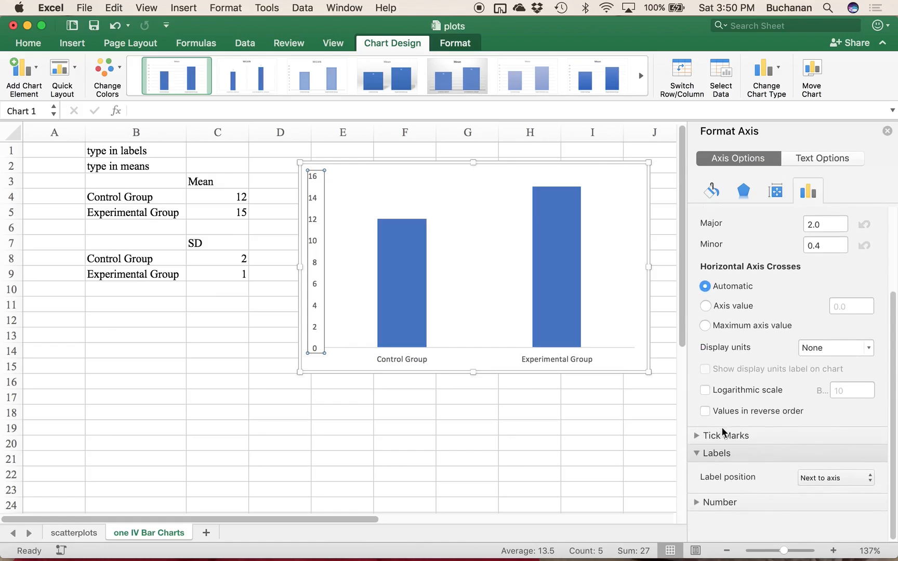
{"action": "left_click", "coordinate": [699, 483]}
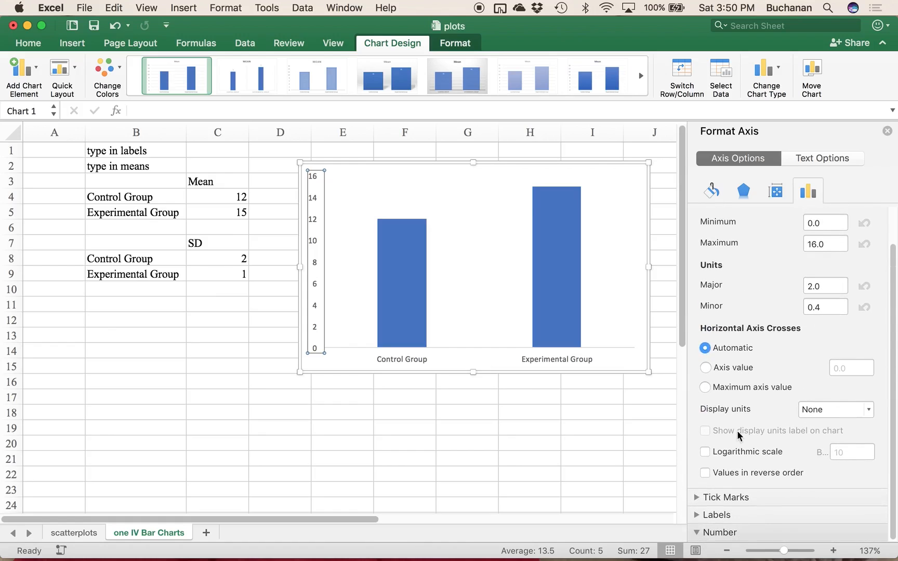
{"action": "left_click", "coordinate": [764, 532]}
{"action": "scroll", "coordinate": [761, 393], "scroll_direction": "up", "scroll_amount": 5}
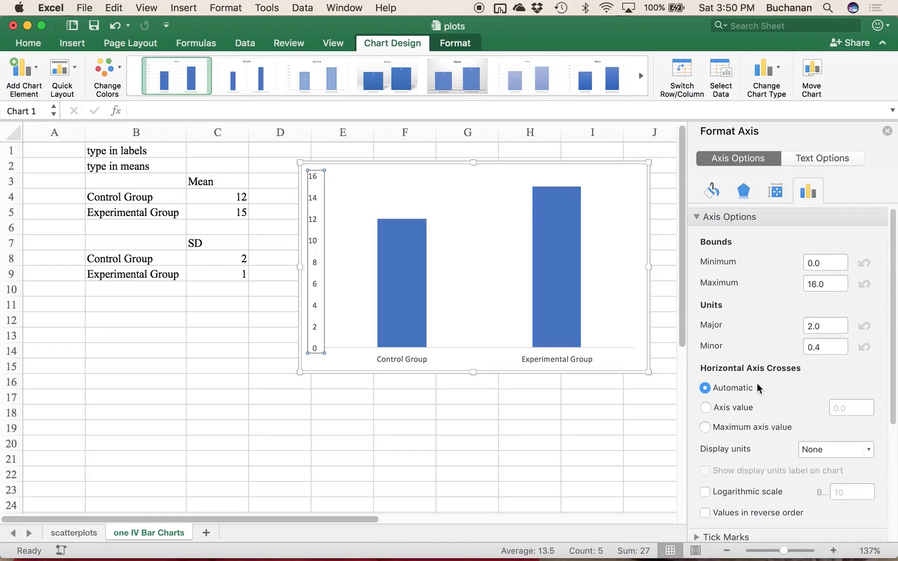
Step: Give the chart's vertical axis a solid line
{"action": "left_click", "coordinate": [712, 194]}
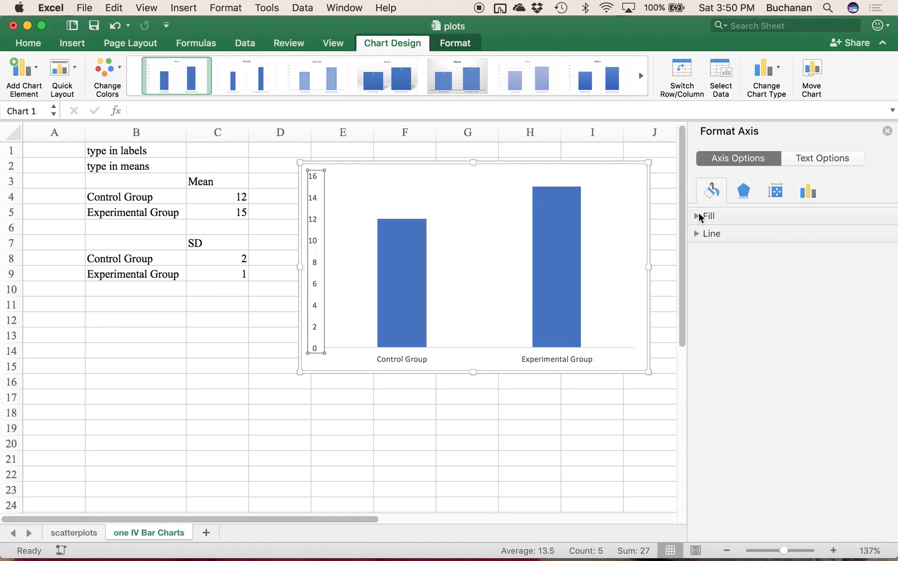
{"action": "left_click", "coordinate": [701, 235]}
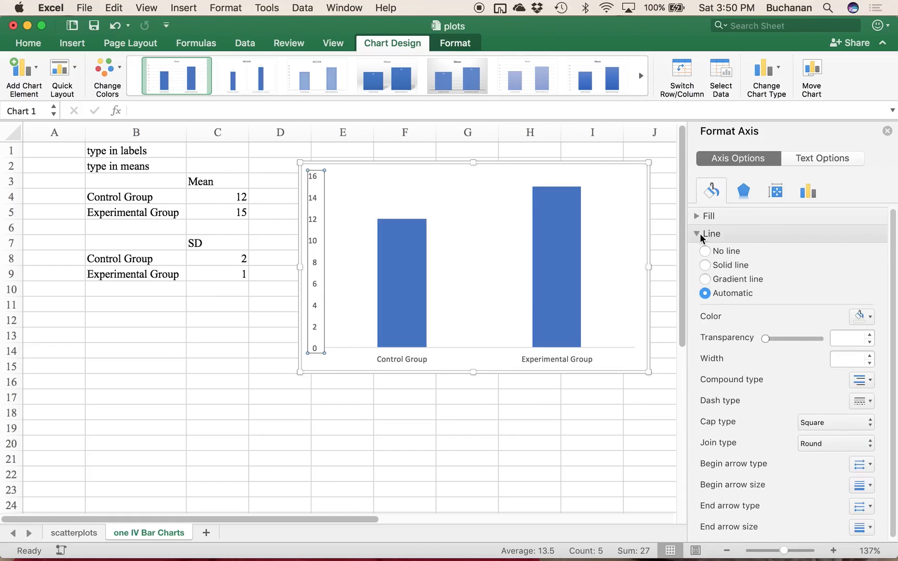
{"action": "left_click", "coordinate": [705, 268]}
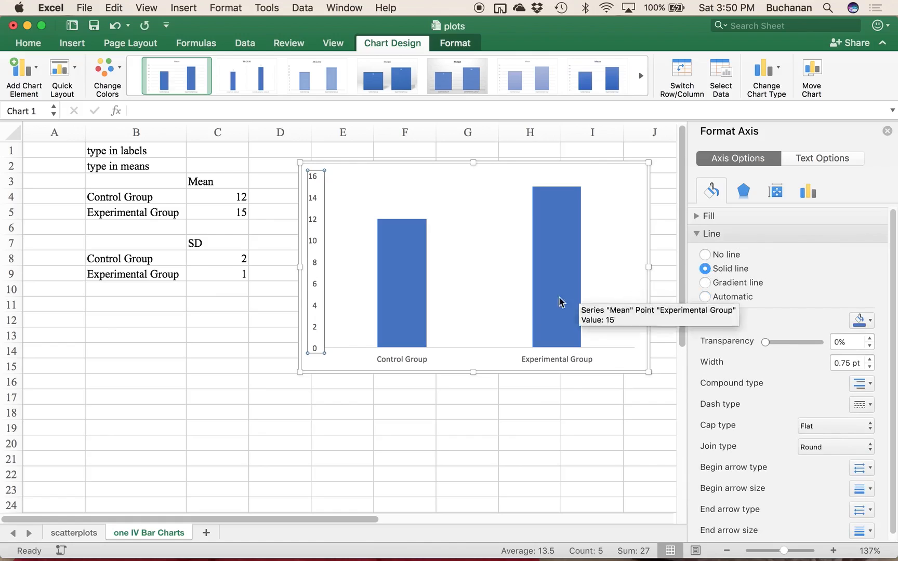
{"action": "left_click", "coordinate": [503, 306]}
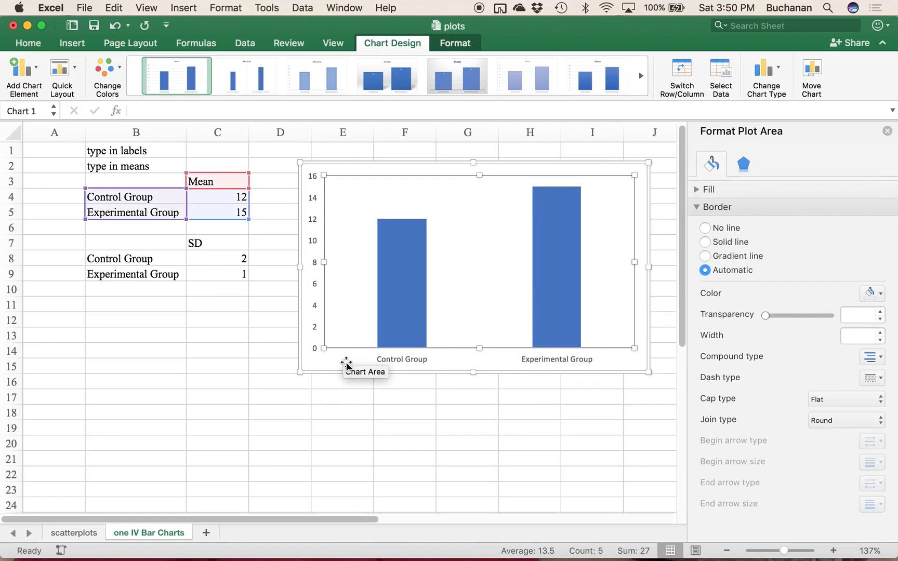
{"action": "left_click", "coordinate": [345, 361]}
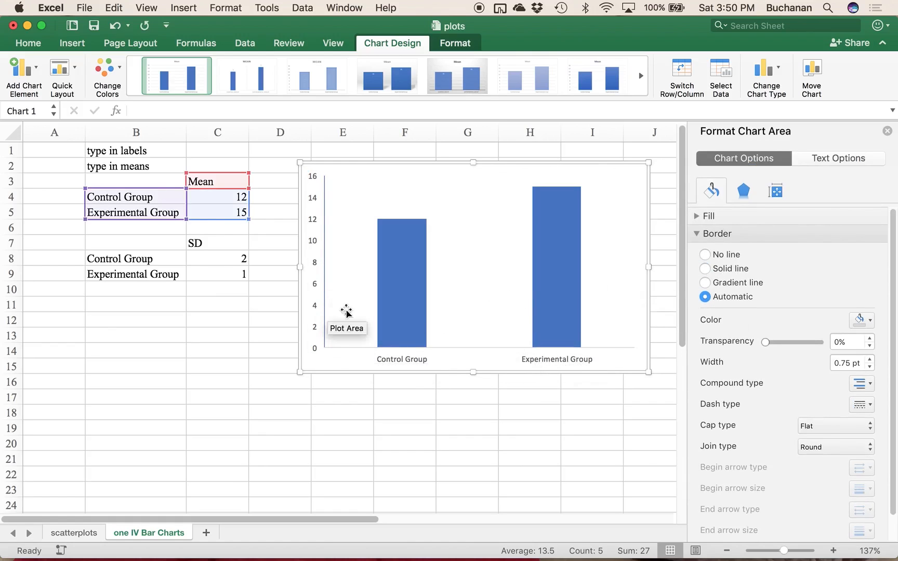
Step: Set the vertical axis line's color to black and deselect the chart
{"action": "left_click", "coordinate": [324, 258]}
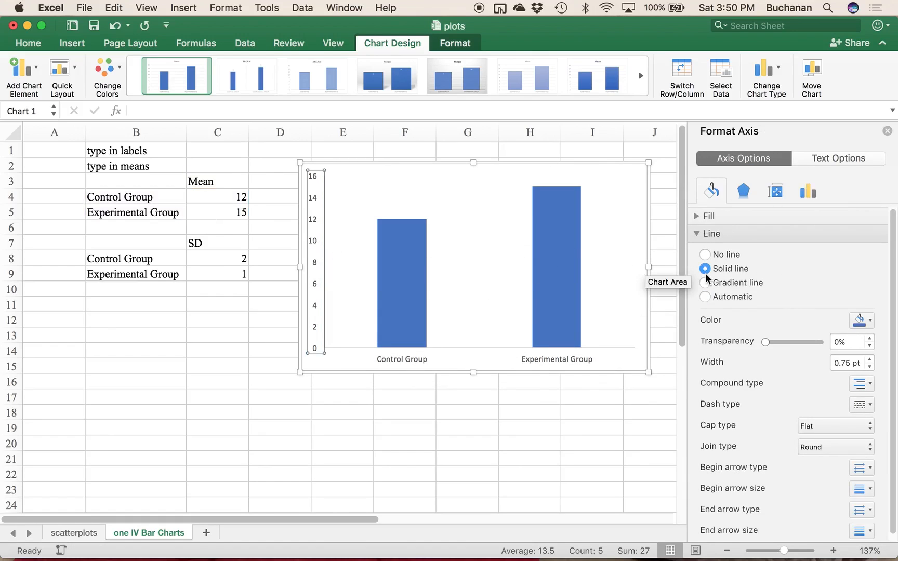
{"action": "left_click", "coordinate": [863, 322]}
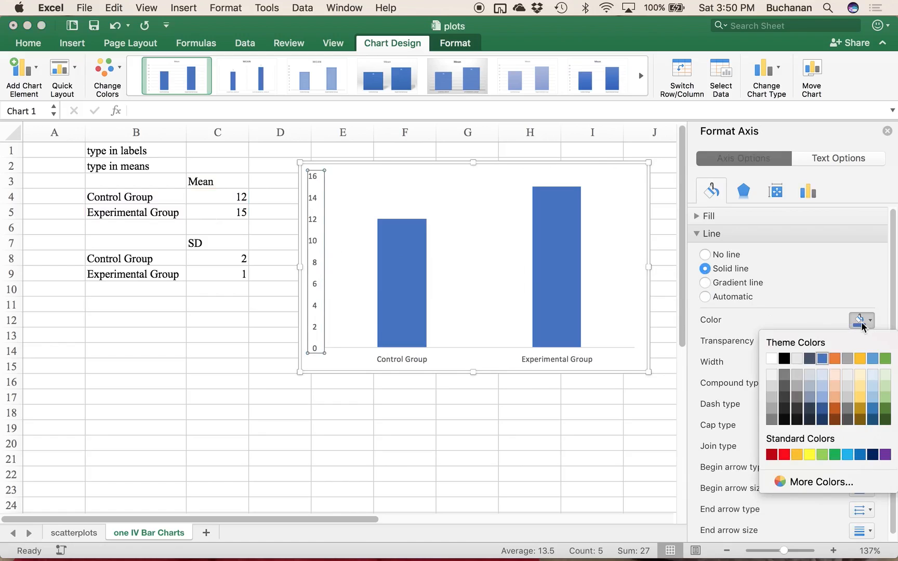
{"action": "left_click", "coordinate": [783, 358]}
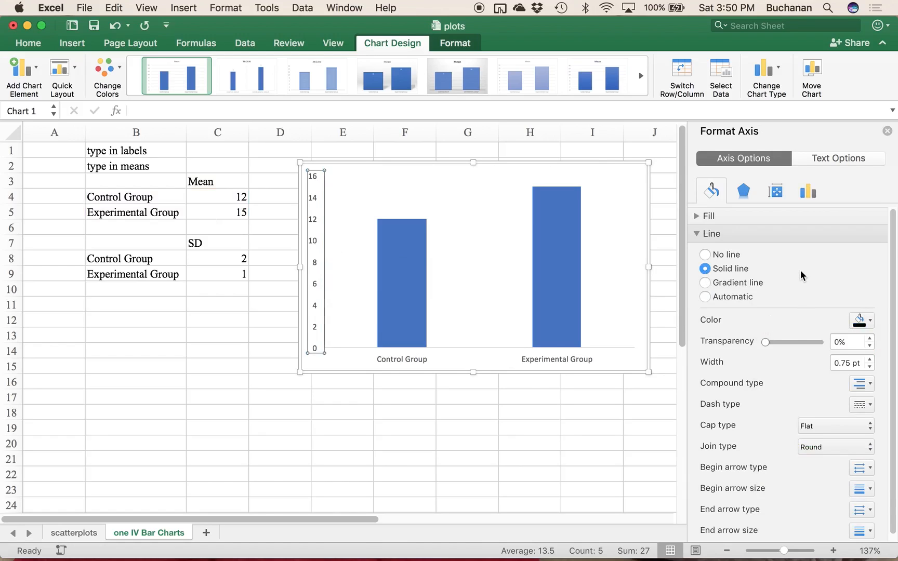
{"action": "left_click", "coordinate": [347, 347]}
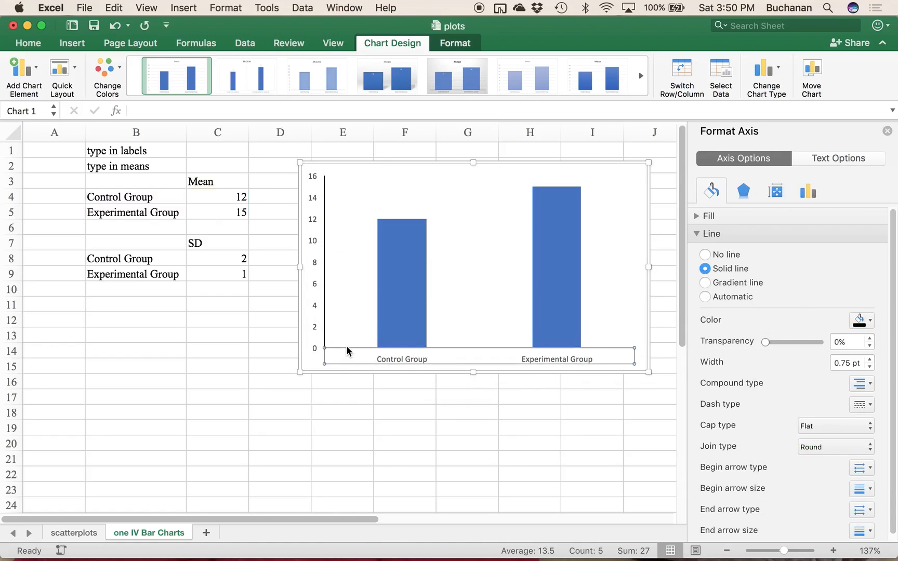
{"action": "left_click", "coordinate": [485, 262]}
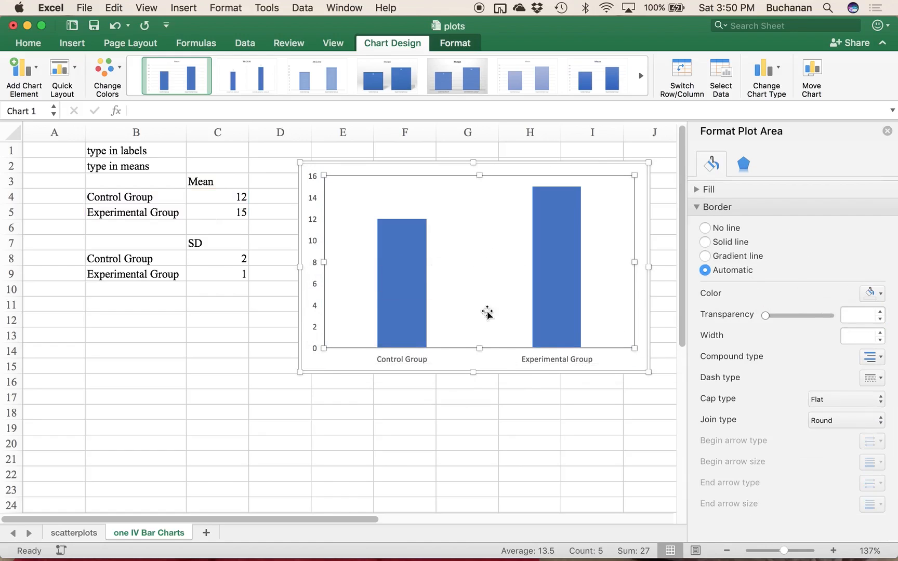
{"action": "left_click", "coordinate": [367, 472]}
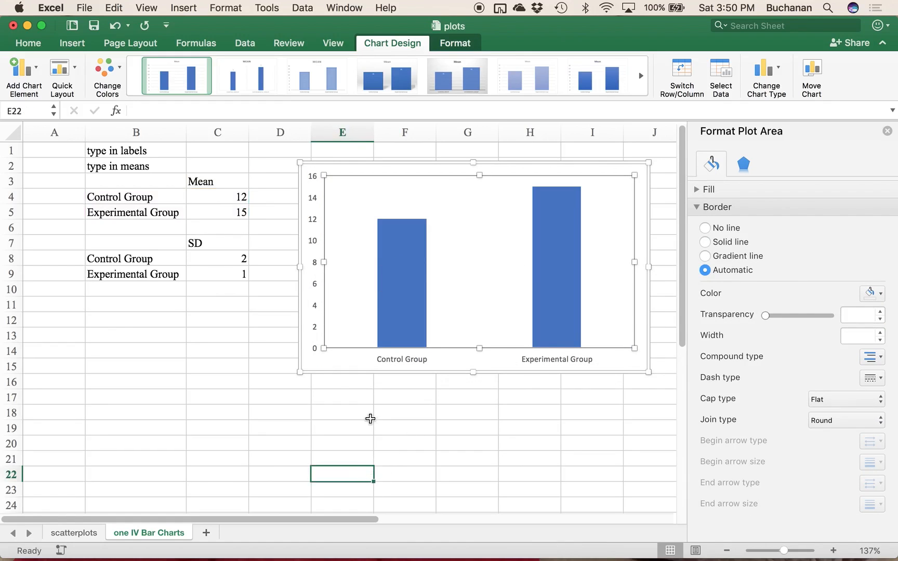
{"action": "left_click", "coordinate": [369, 384]}
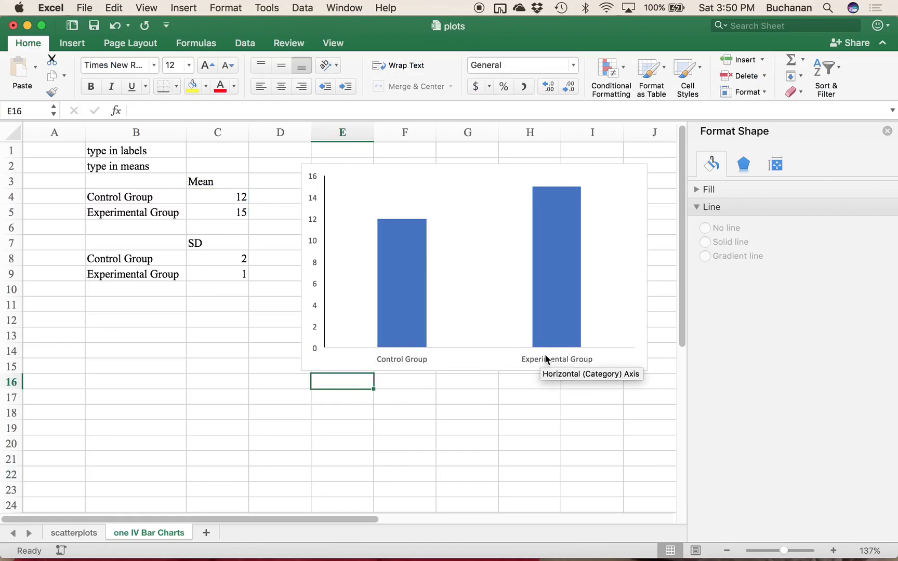
Step: Give the horizontal category axis a solid black line and deselect the chart
{"action": "left_click", "coordinate": [354, 350]}
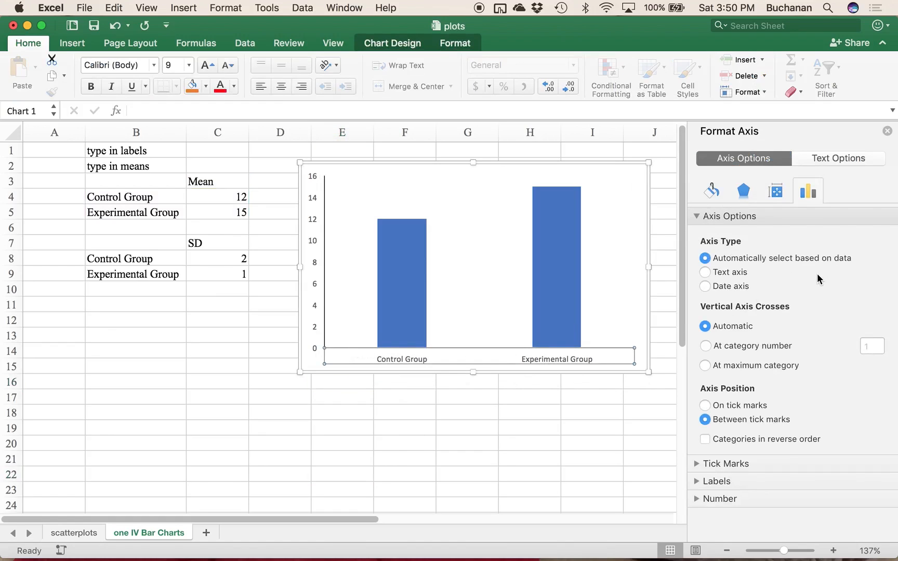
{"action": "left_click", "coordinate": [711, 190]}
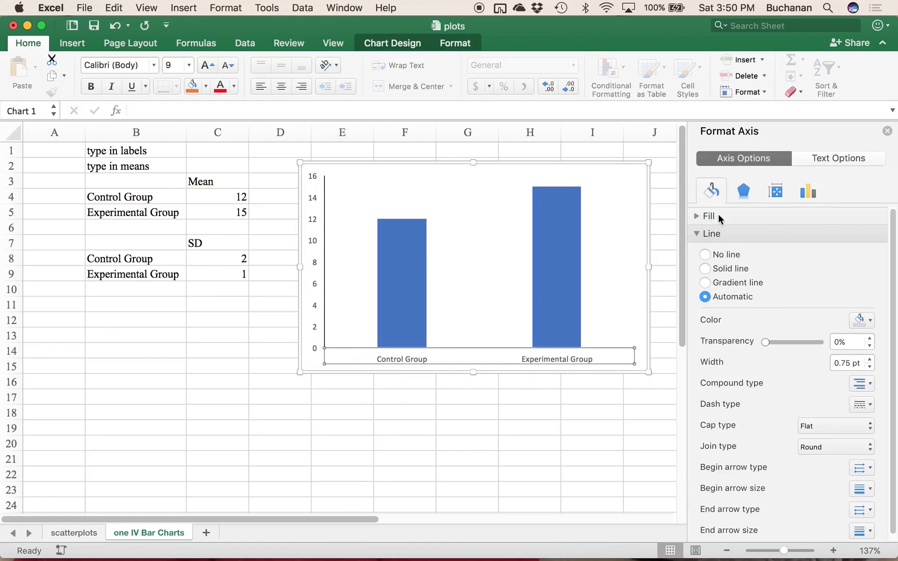
{"action": "left_click", "coordinate": [719, 272]}
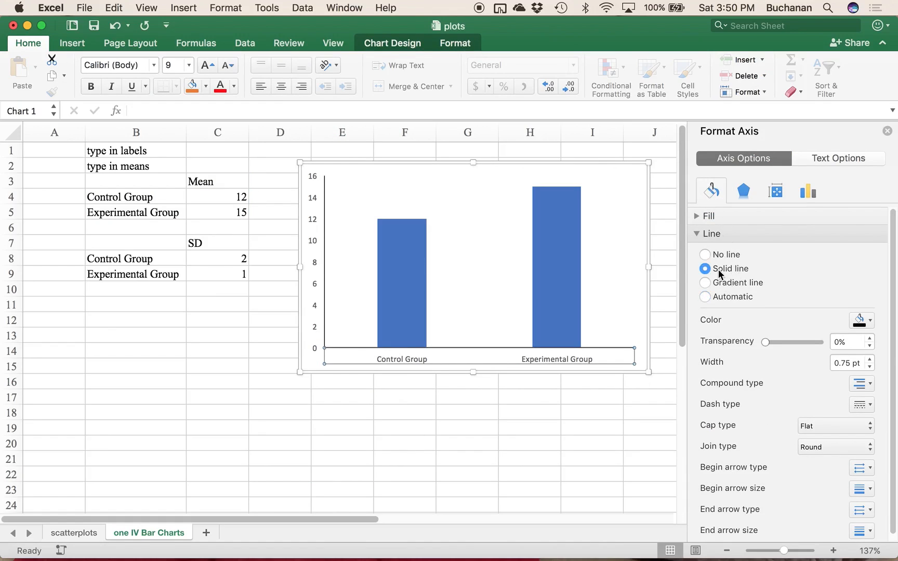
{"action": "left_click", "coordinate": [572, 432]}
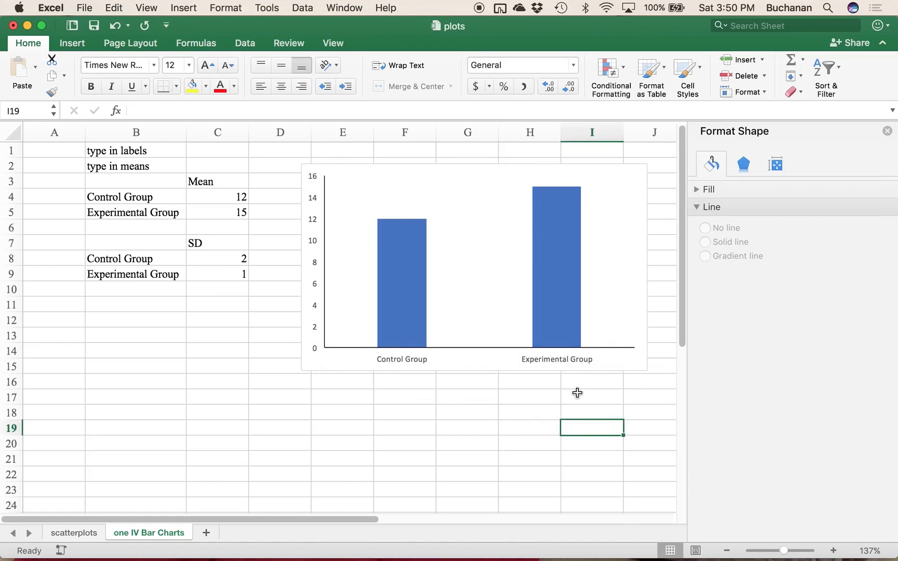
Step: Recolor the chart's bars with the monochromatic mixed gray and black palette that starts with dark gray
{"action": "mouse_move", "coordinate": [410, 258]}
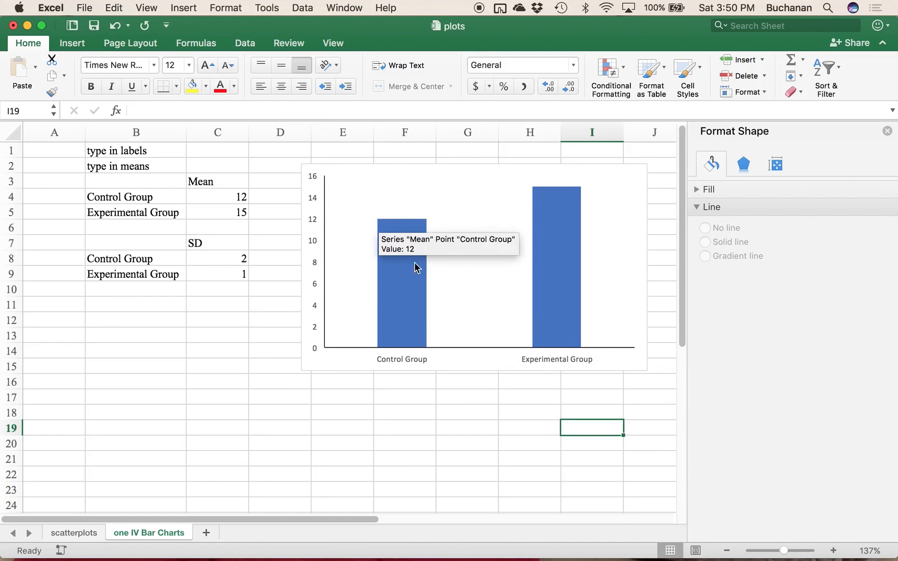
{"action": "left_click", "coordinate": [243, 46]}
{"action": "left_click", "coordinate": [243, 45]}
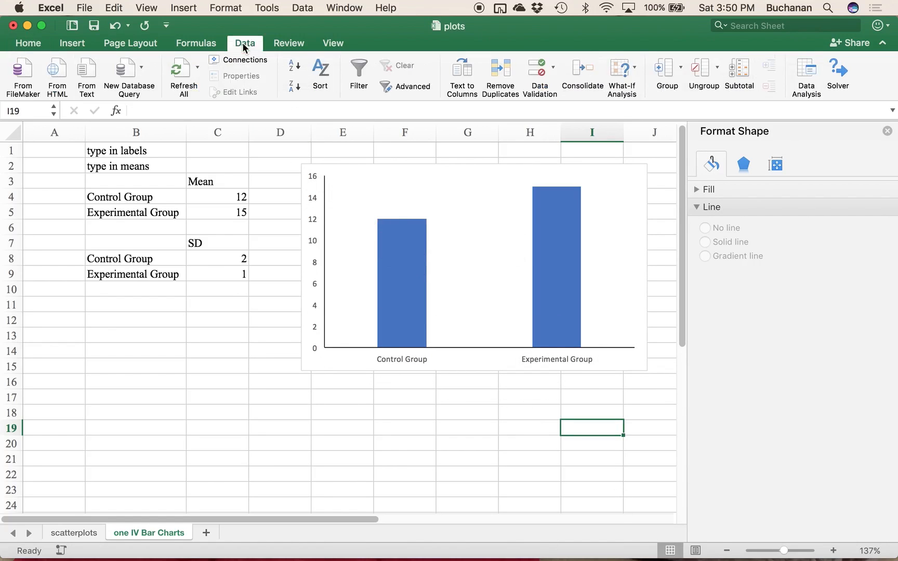
{"action": "left_click", "coordinate": [81, 46]}
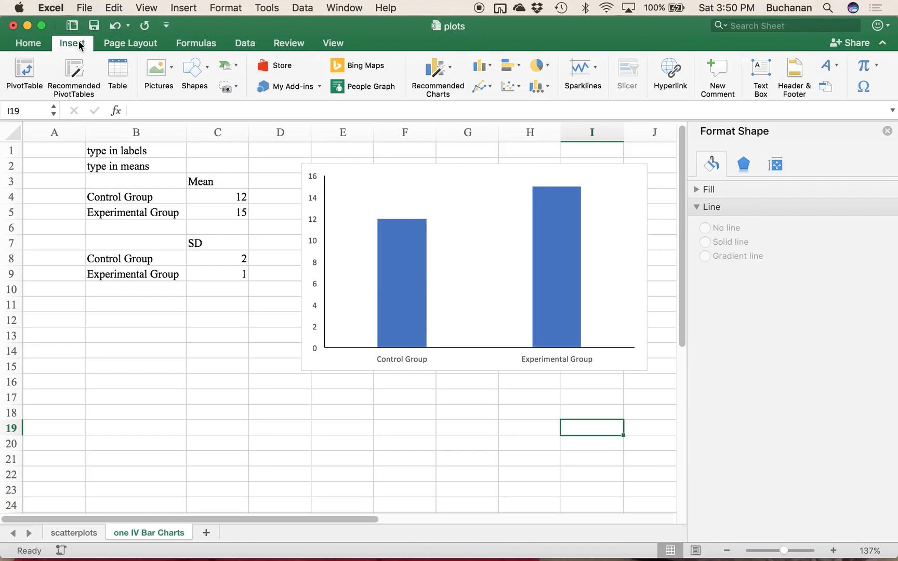
{"action": "left_click", "coordinate": [476, 218]}
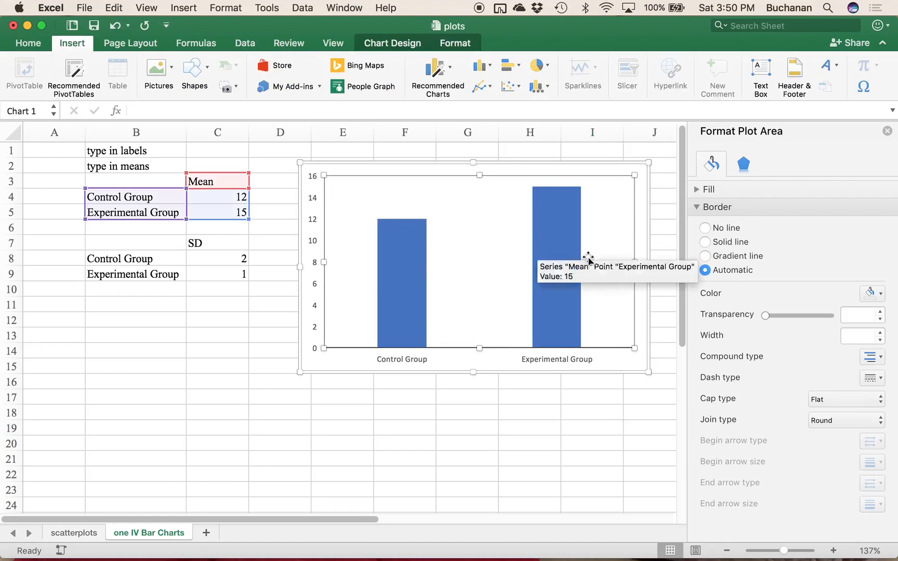
{"action": "left_click", "coordinate": [394, 43]}
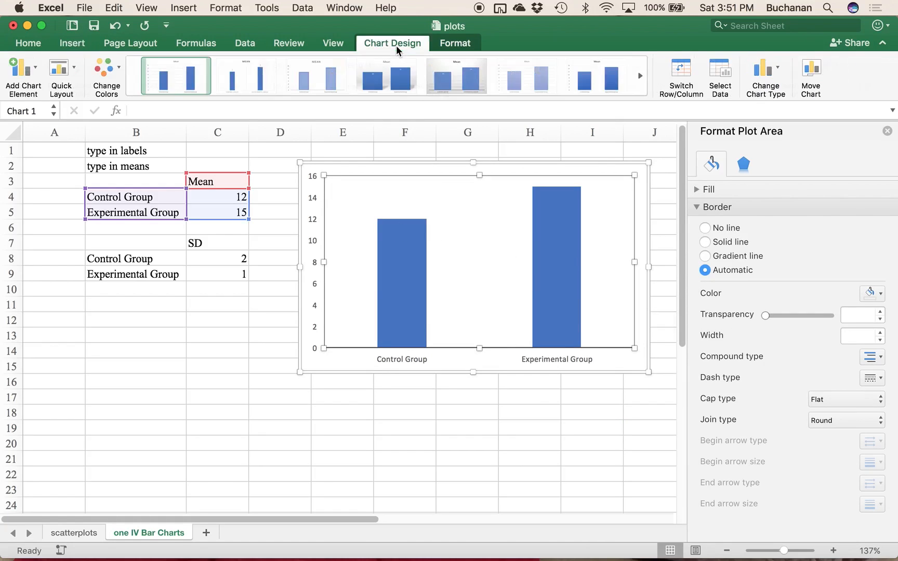
{"action": "left_click", "coordinate": [104, 73]}
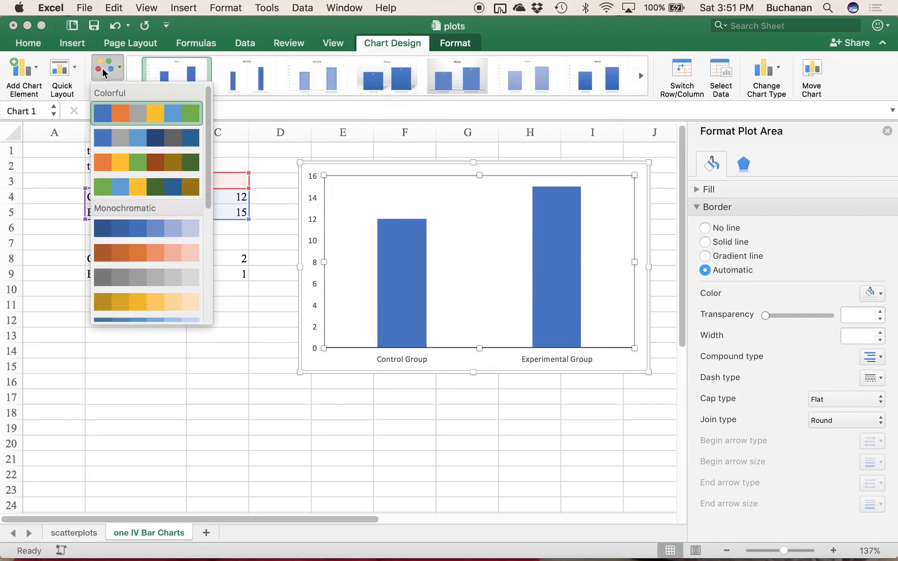
{"action": "scroll", "coordinate": [132, 194], "scroll_direction": "down", "scroll_amount": 5}
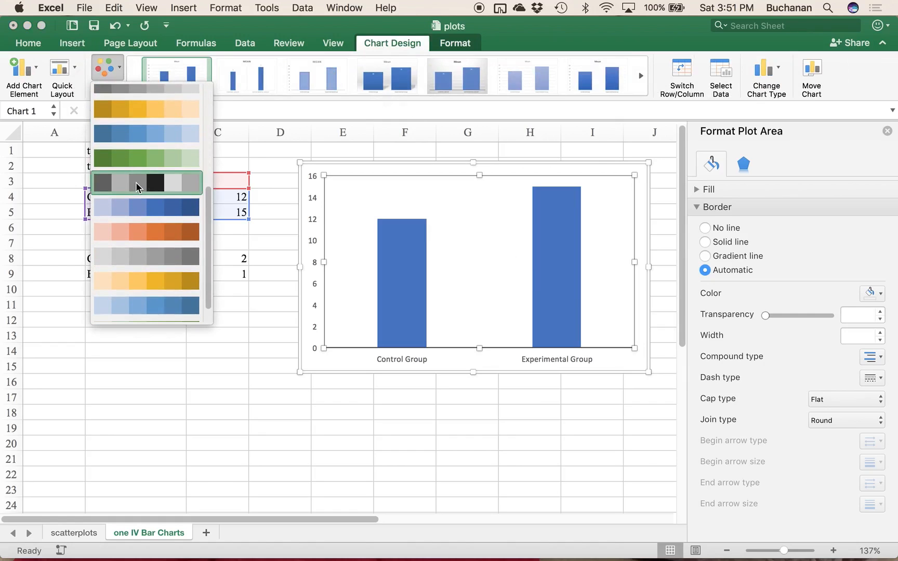
{"action": "left_click", "coordinate": [137, 185]}
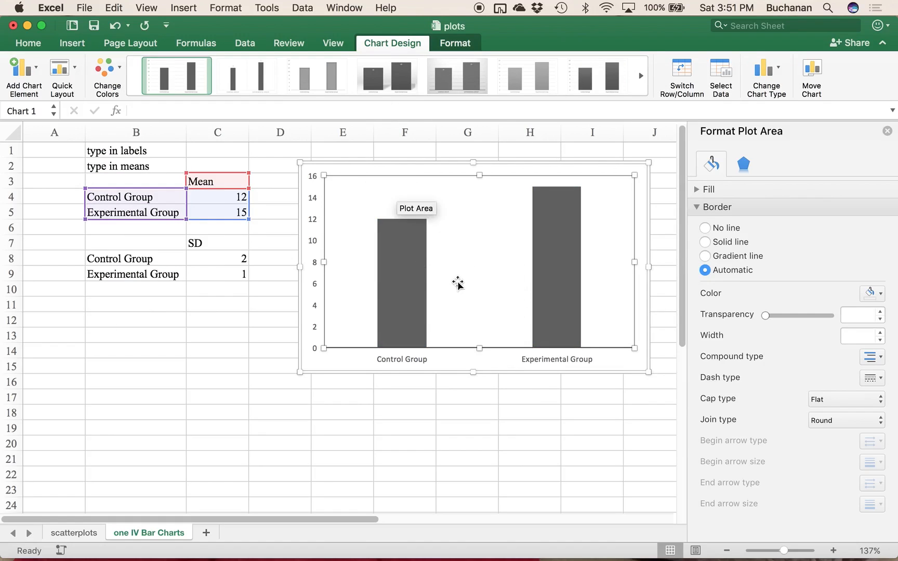
Step: Format the chart's horizontal category axis labels in Times New Roman, size 12
{"action": "left_click", "coordinate": [491, 362]}
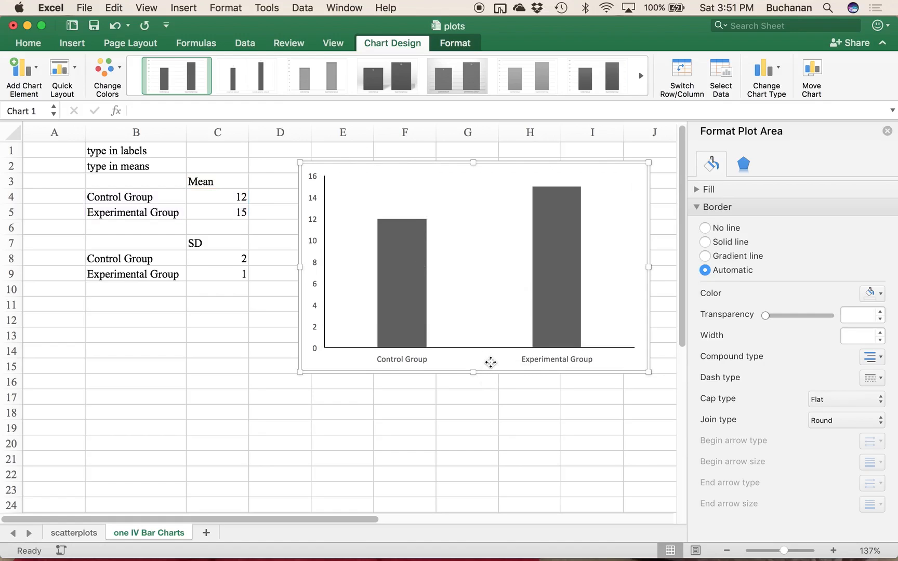
{"action": "left_click", "coordinate": [415, 361]}
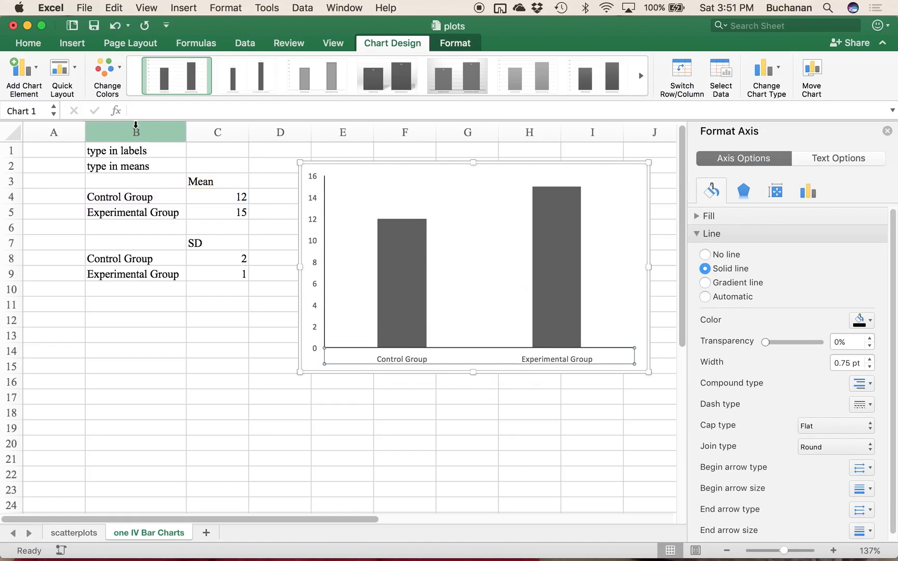
{"action": "left_click", "coordinate": [37, 48]}
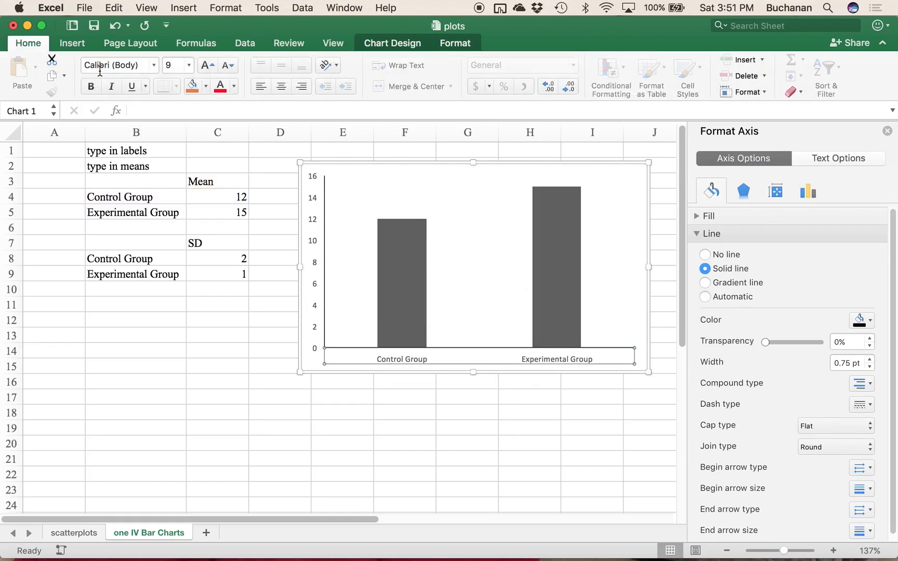
{"action": "left_click", "coordinate": [114, 65]}
{"action": "type", "text": "Times"}
{"action": "type", "text": " New Roman"}
{"action": "key", "text": "Return"}
{"action": "left_click", "coordinate": [165, 64]}
{"action": "type", "text": "12"}
{"action": "key", "text": "Return"}
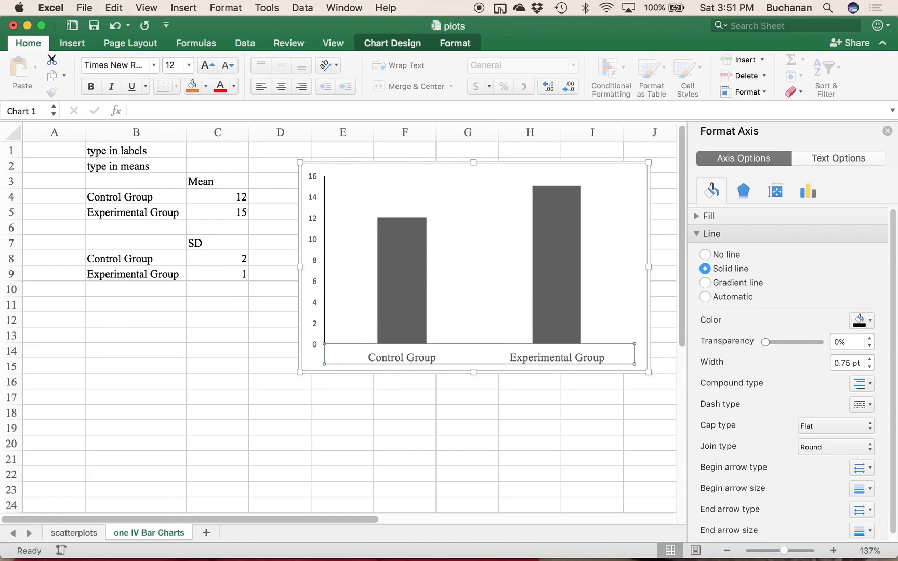
Step: Format the chart's vertical value axis labels in Times New Roman, size 12
{"action": "left_click", "coordinate": [316, 282]}
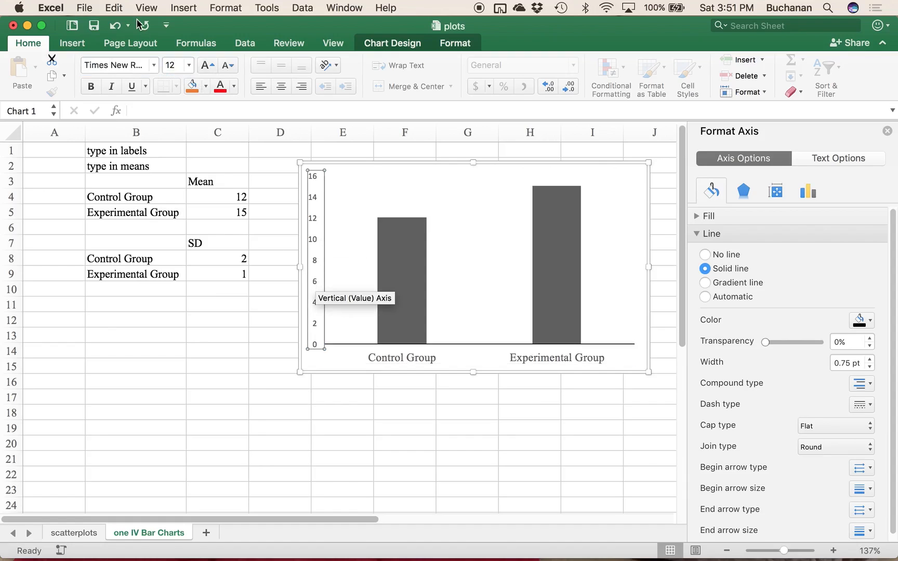
{"action": "left_click", "coordinate": [114, 65]}
{"action": "type", "text": "Times"}
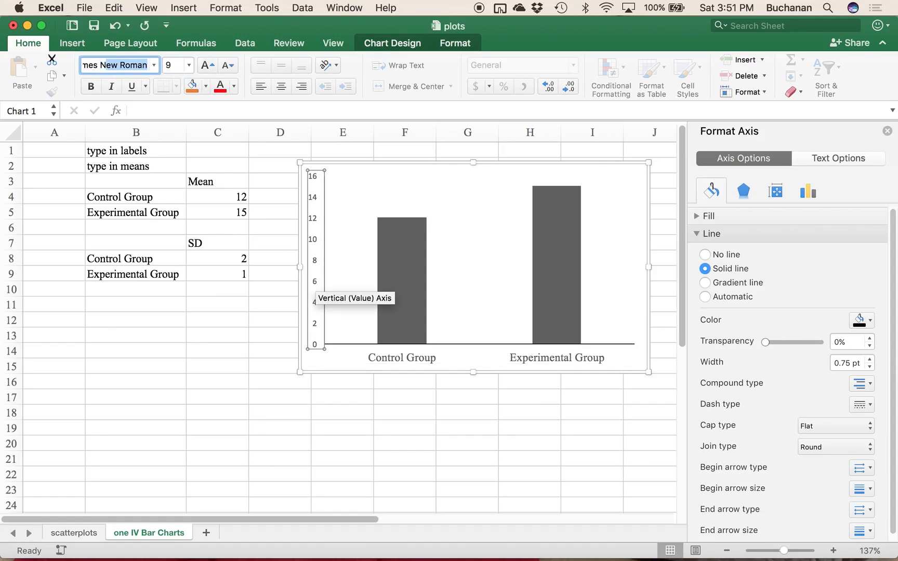
{"action": "key", "text": "Return"}
{"action": "left_click", "coordinate": [176, 65]}
{"action": "type", "text": "12"}
{"action": "key", "text": "Return"}
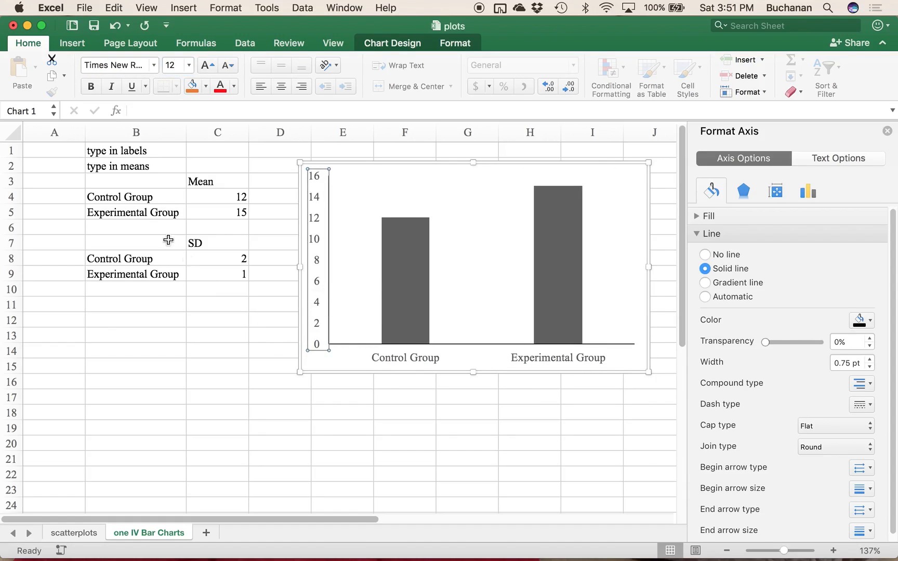
Step: Add primary horizontal and primary vertical axis titles to the chart
{"action": "left_click", "coordinate": [405, 43]}
{"action": "left_click", "coordinate": [26, 79]}
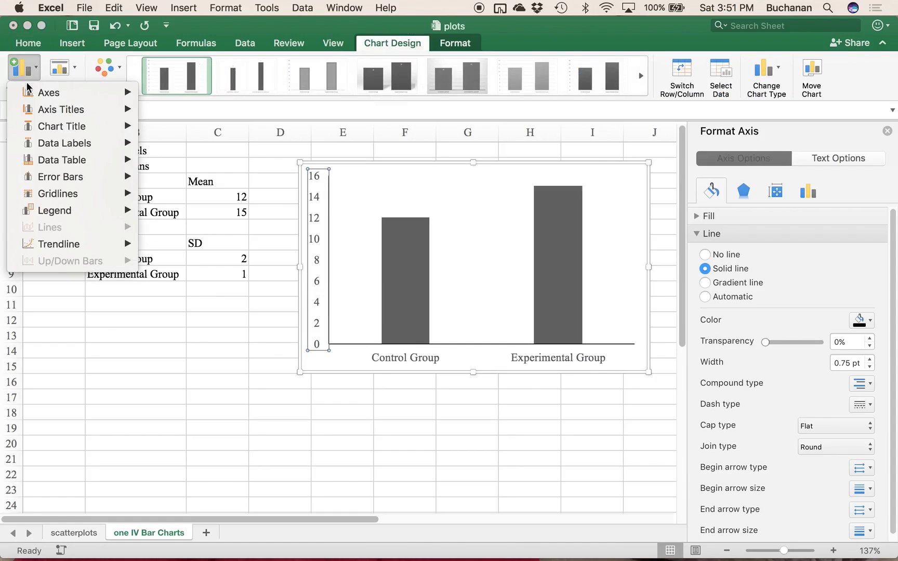
{"action": "mouse_move", "coordinate": [98, 108]}
{"action": "left_click", "coordinate": [201, 118]}
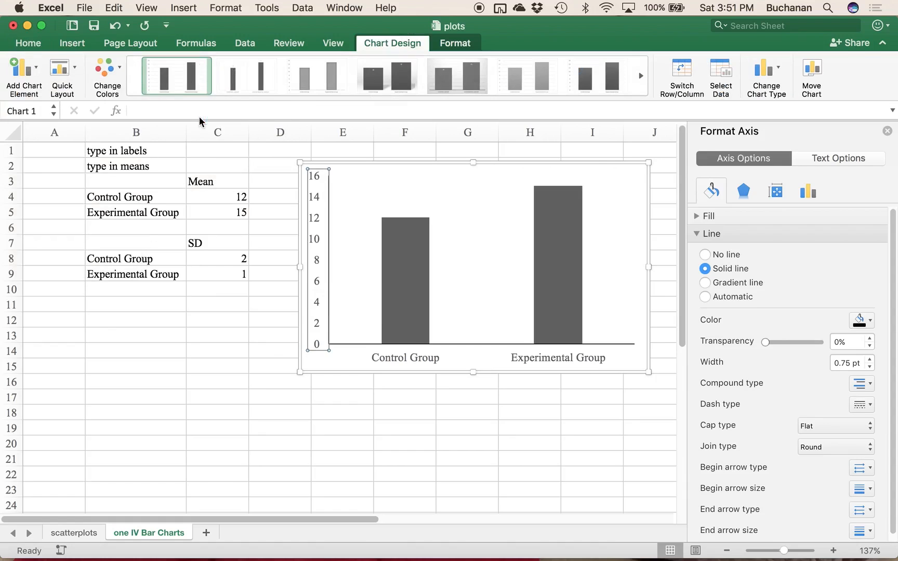
{"action": "left_click", "coordinate": [24, 78]}
{"action": "mouse_move", "coordinate": [99, 109]}
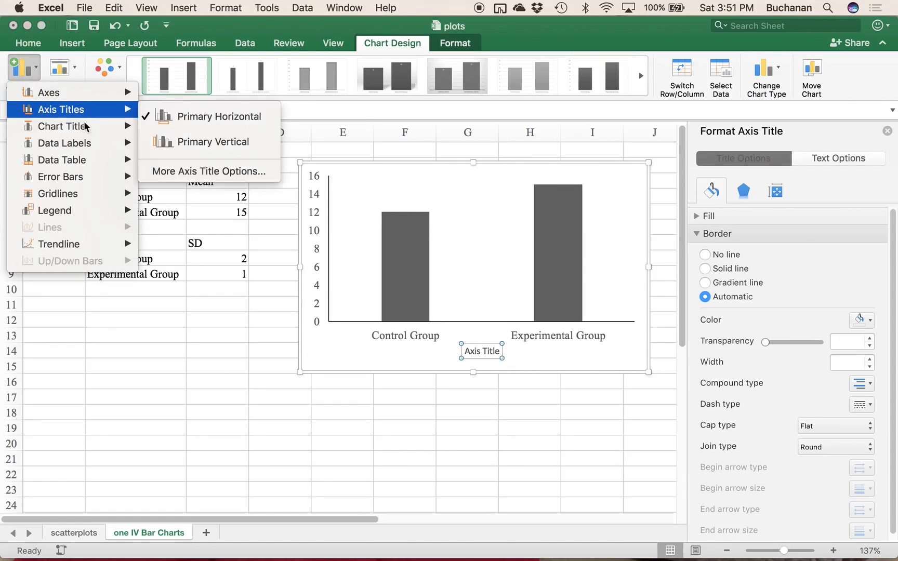
{"action": "left_click", "coordinate": [211, 142]}
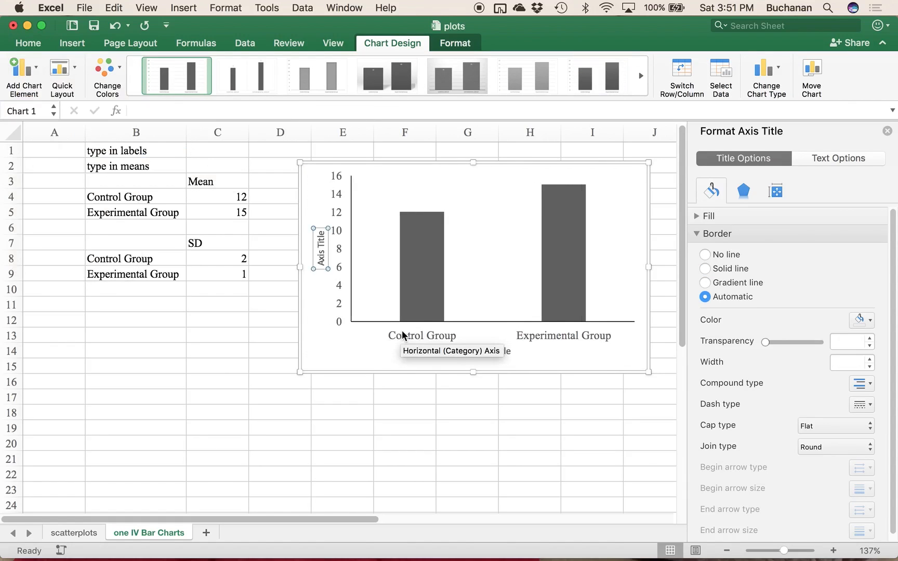
Step: Format the horizontal axis title in Times New Roman, size 12
{"action": "left_click", "coordinate": [494, 352]}
{"action": "left_click", "coordinate": [29, 43]}
{"action": "left_click", "coordinate": [131, 59]}
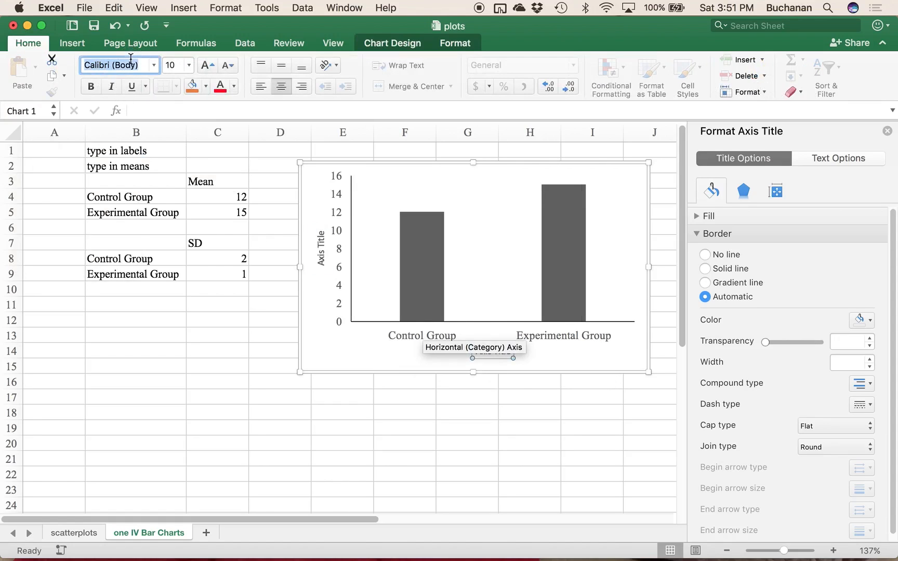
{"action": "type", "text": "Times New Roman"}
{"action": "key", "text": "Return"}
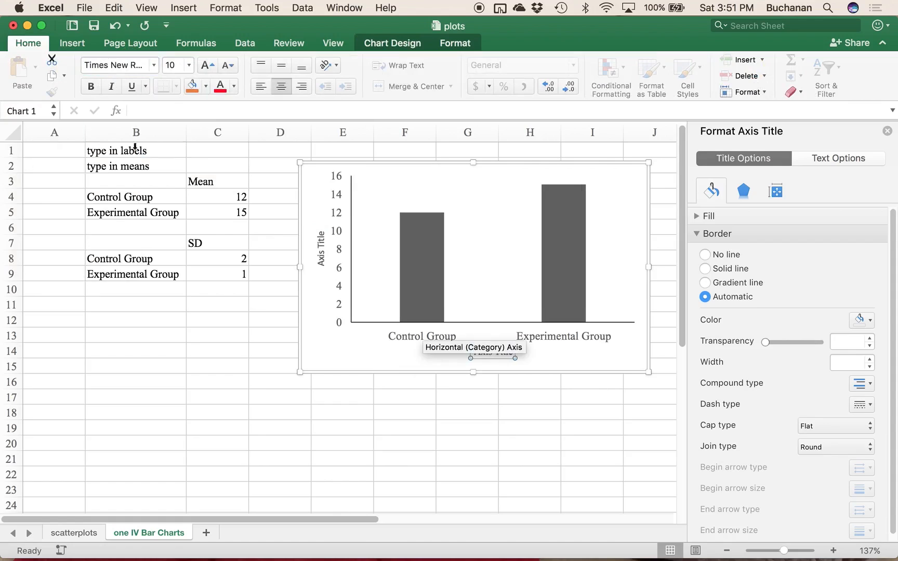
{"action": "left_click", "coordinate": [171, 65]}
{"action": "type", "text": "12"}
{"action": "key", "text": "Return"}
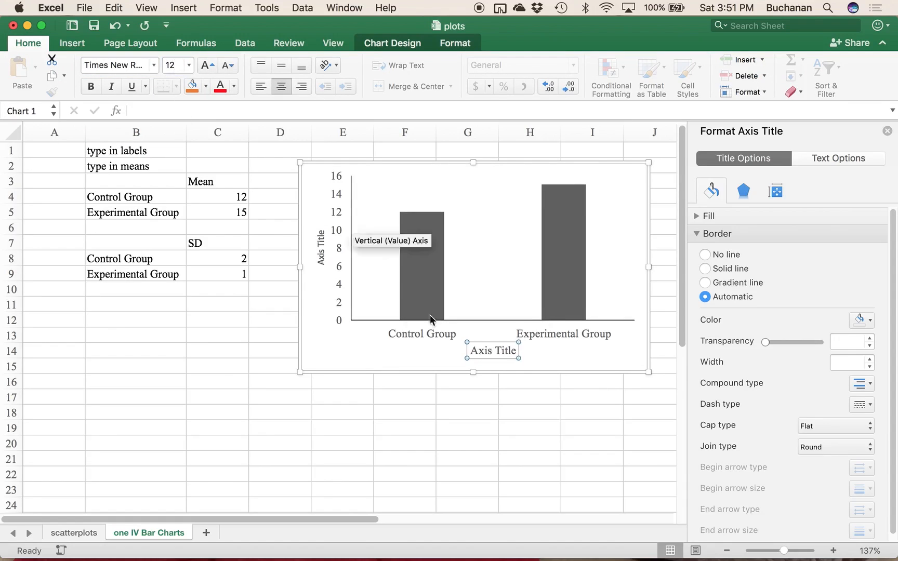
Step: Replace the horizontal axis title's placeholder text with "Condition Group" and deselect the title
{"action": "left_click_drag", "start_coordinate": [472, 351], "coordinate": [520, 352]}
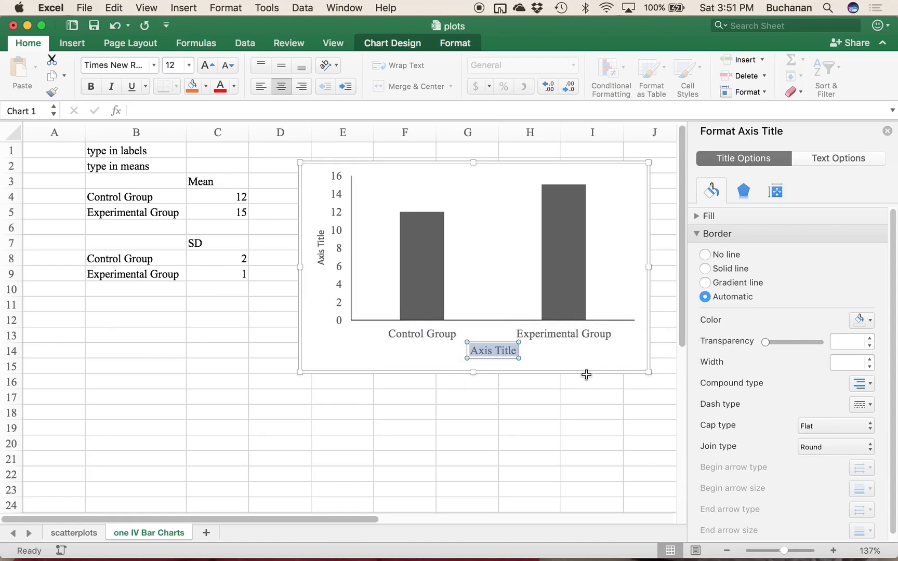
{"action": "type", "text": "Condition Group"}
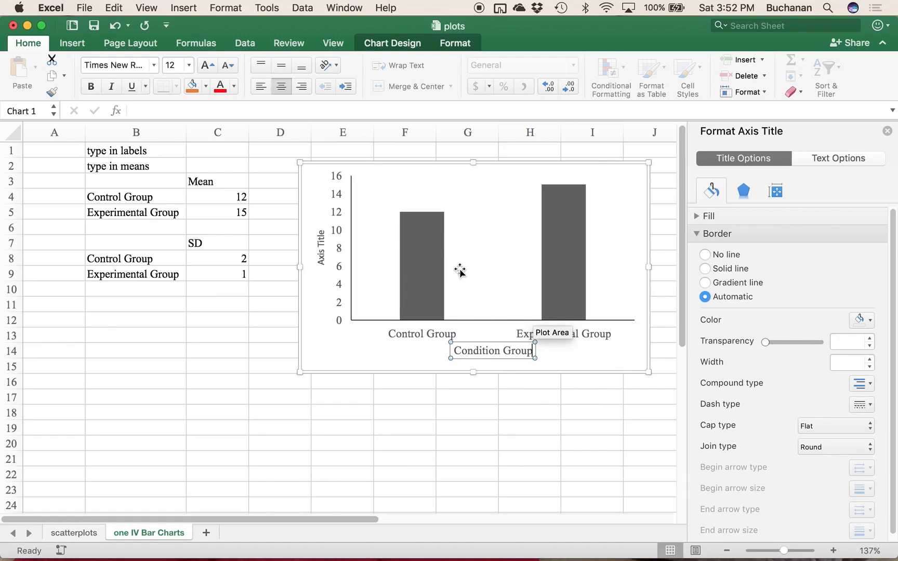
{"action": "left_click", "coordinate": [569, 352]}
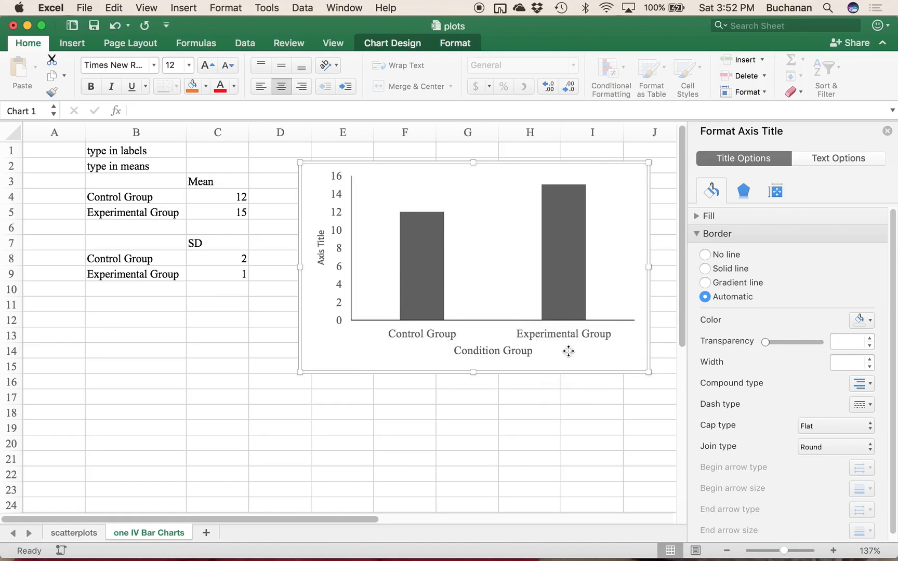
Step: Format the vertical axis title in Times New Roman, size 12
{"action": "left_click", "coordinate": [320, 251]}
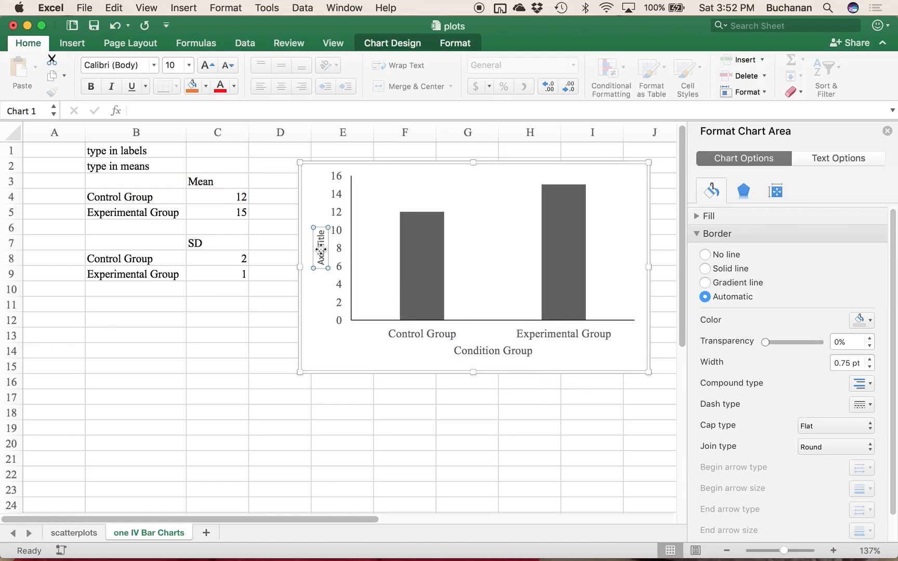
{"action": "left_click", "coordinate": [107, 66]}
{"action": "type", "text": "times new"}
{"action": "key", "text": "Return"}
{"action": "left_click", "coordinate": [172, 64]}
{"action": "type", "text": "12"}
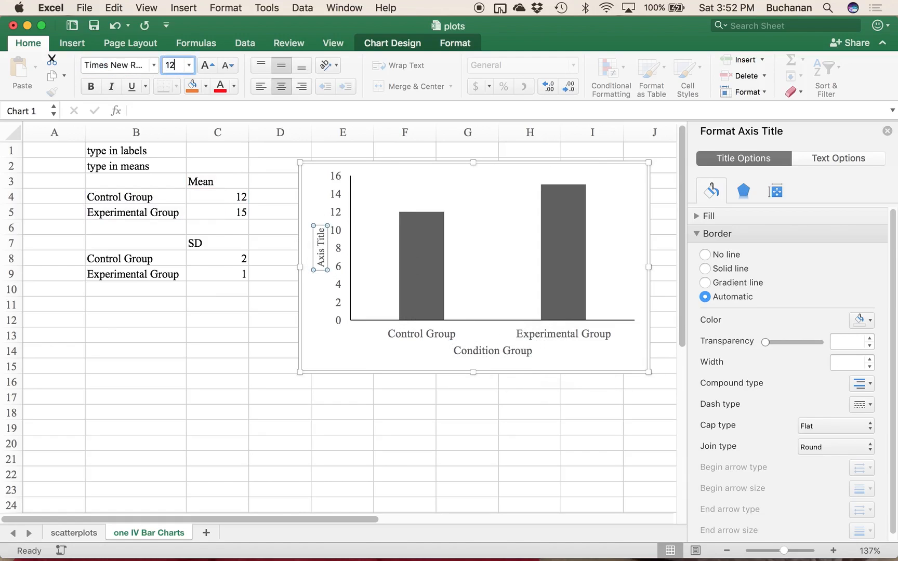
{"action": "key", "text": "Return"}
Step: Replace the vertical axis title's placeholder text with "Mean Dependent Variable" and deselect the title
{"action": "left_click", "coordinate": [322, 245]}
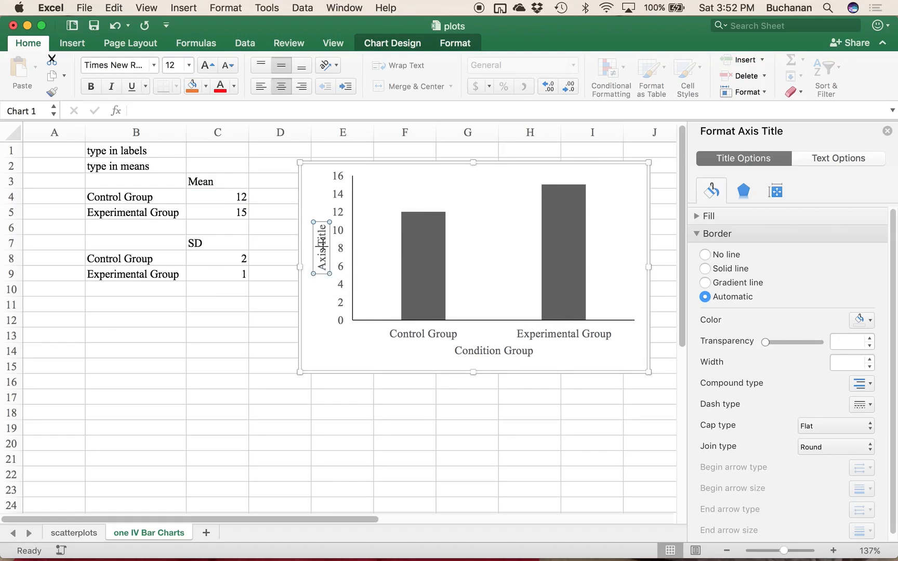
{"action": "left_click_drag", "start_coordinate": [324, 226], "coordinate": [321, 316]}
{"action": "type", "text": "Mean Depd"}
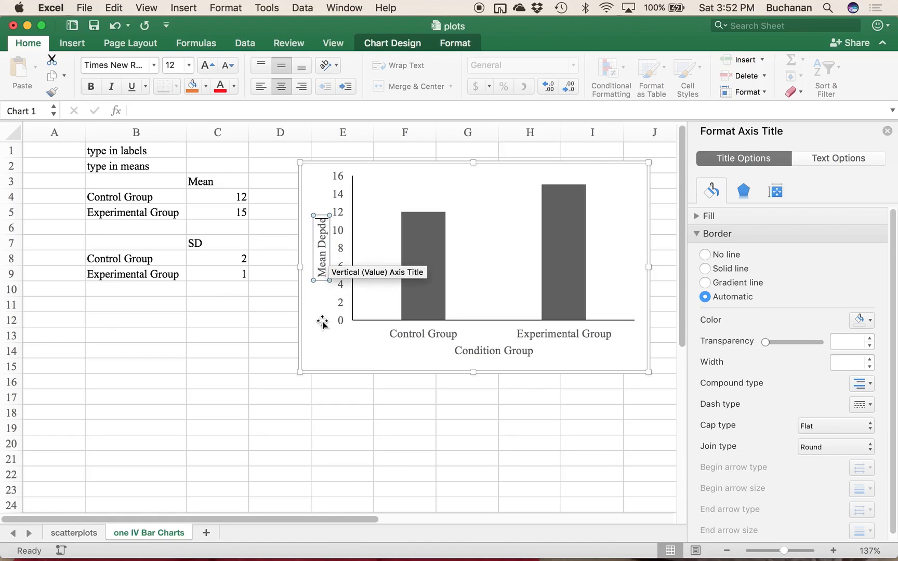
{"action": "key", "text": "BackSpace"}
{"action": "type", "text": "endent Va"}
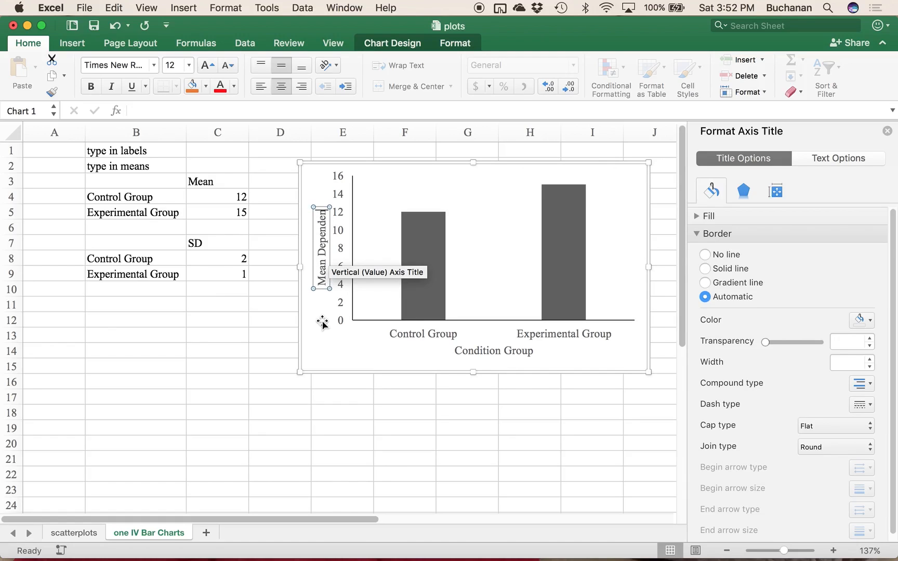
{"action": "type", "text": "r"}
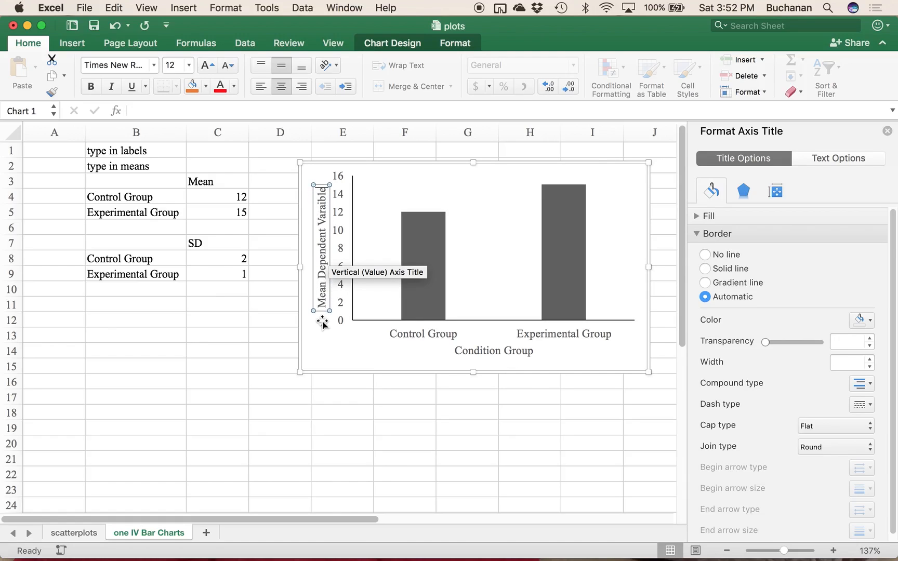
{"action": "type", "text": "iable"}
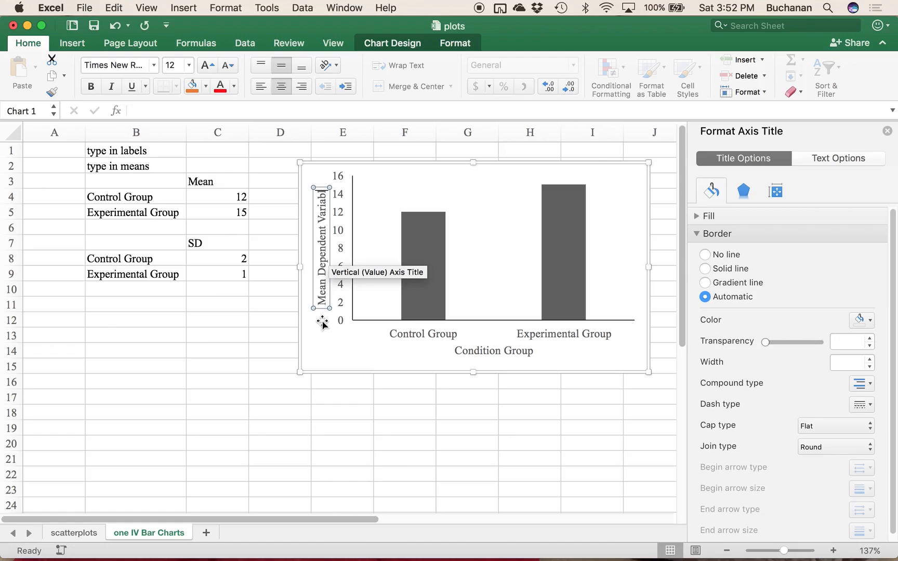
{"action": "left_click", "coordinate": [349, 347]}
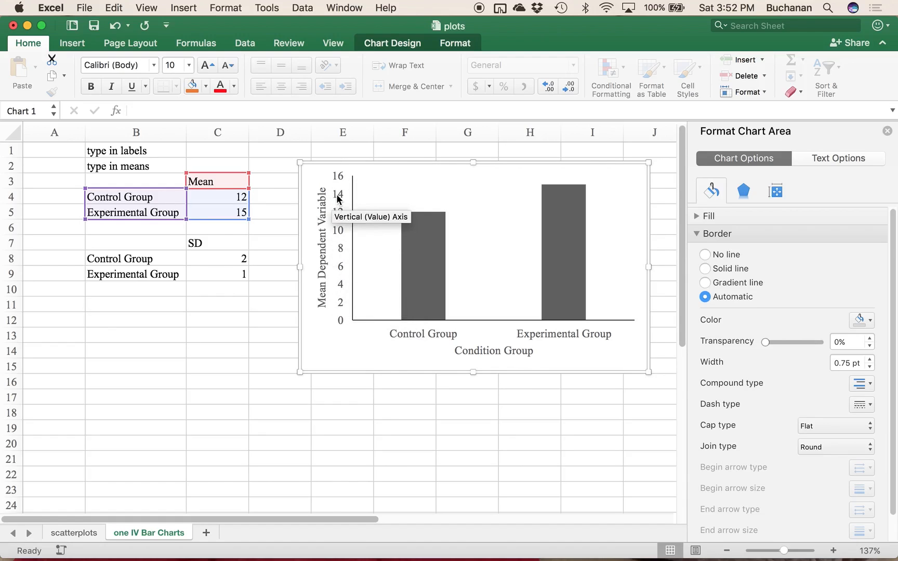
Step: Select the chart's vertical value axis to show its formatting options
{"action": "left_click", "coordinate": [337, 235]}
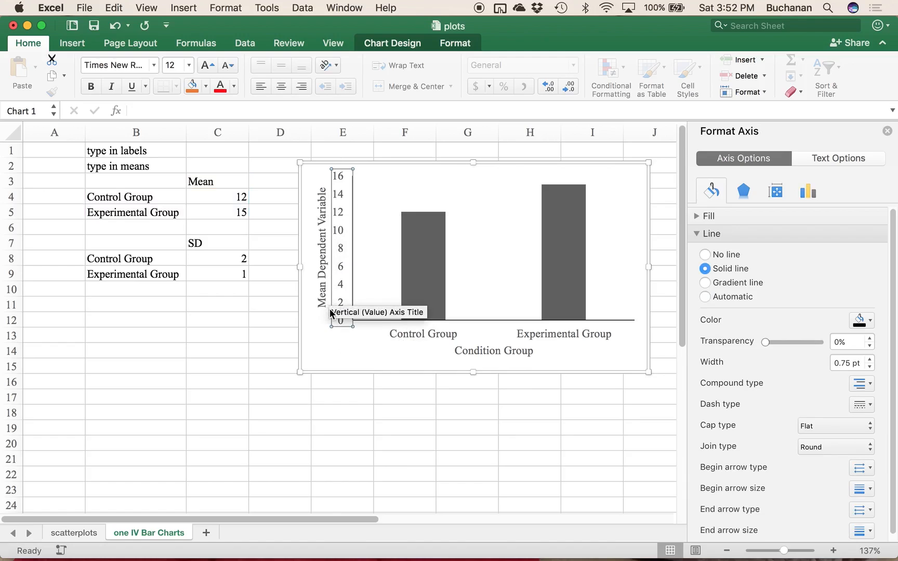
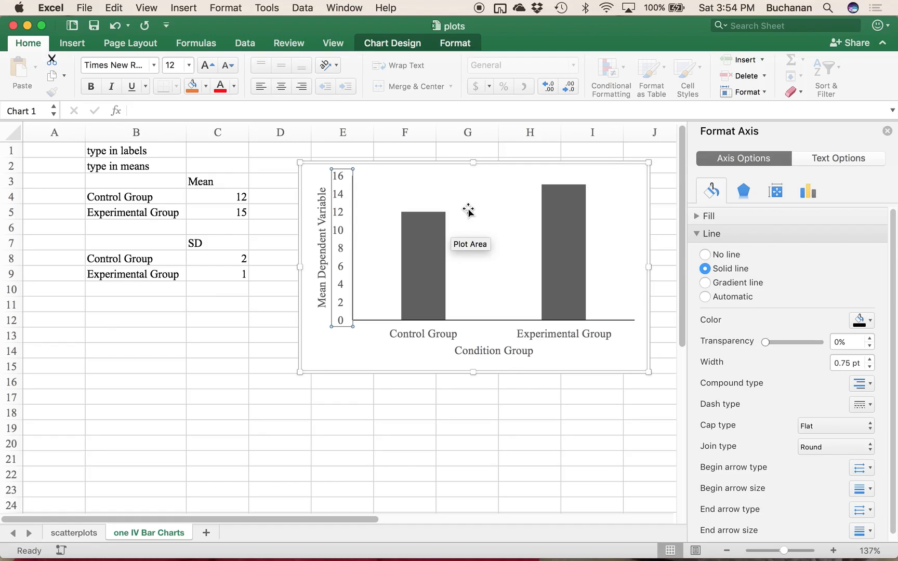
Step: Add error bars to the Mean series through the detailed error bar options
{"action": "mouse_move", "coordinate": [431, 245]}
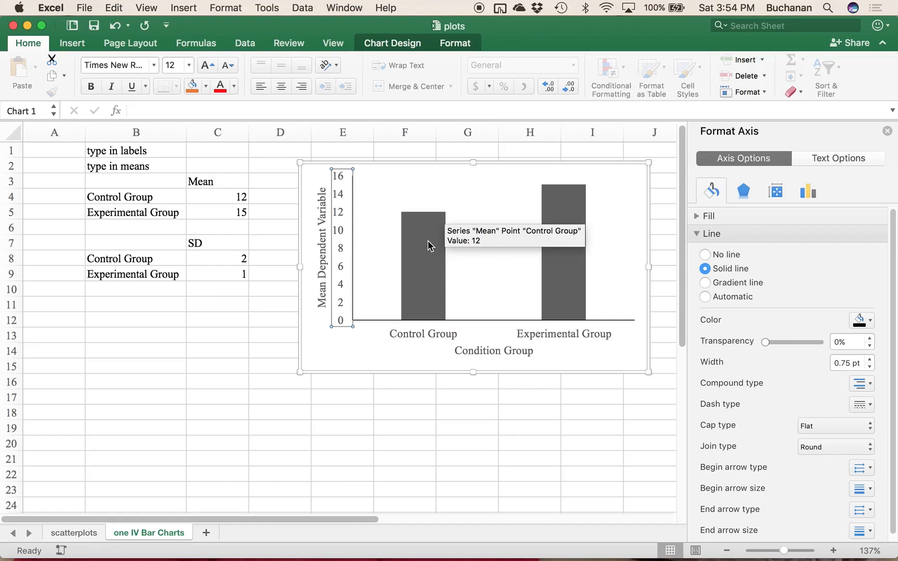
{"action": "left_click", "coordinate": [429, 249]}
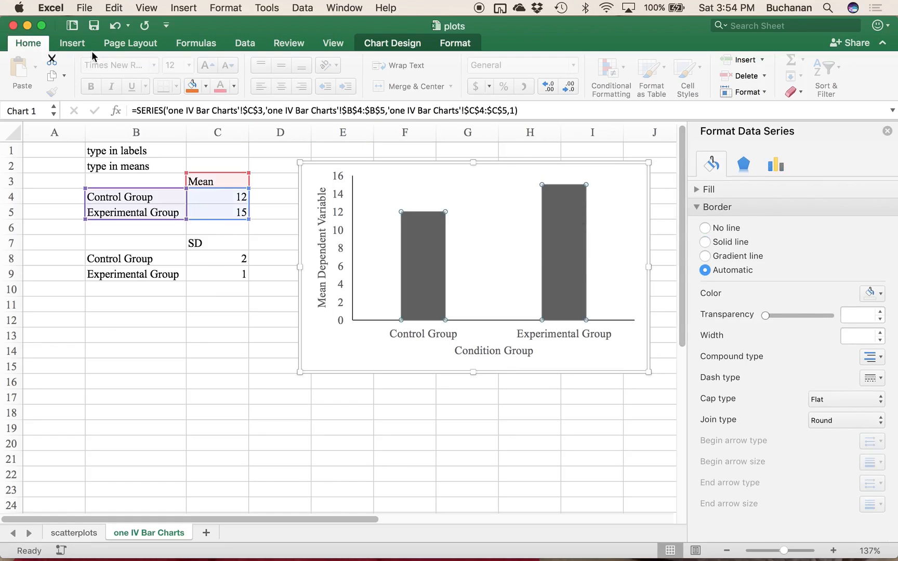
{"action": "left_click", "coordinate": [382, 46]}
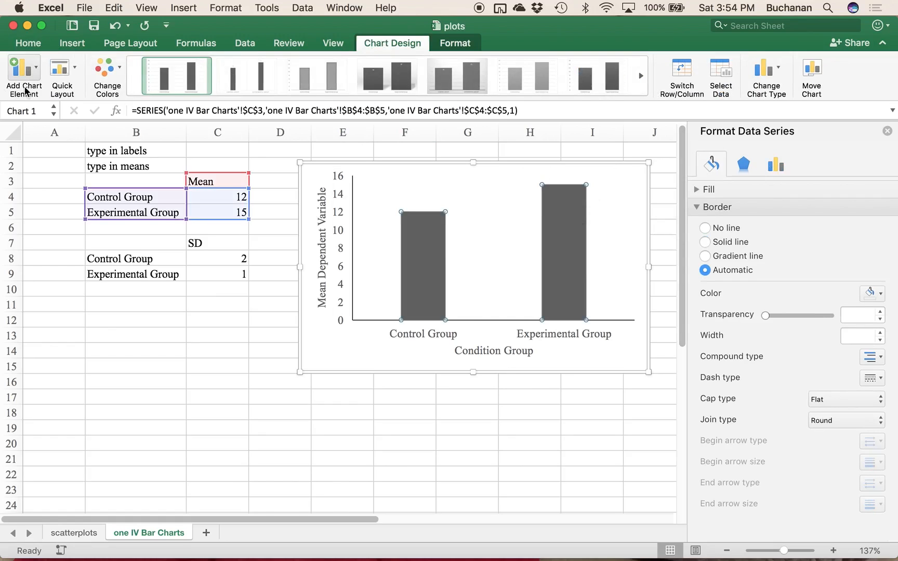
{"action": "left_click", "coordinate": [25, 78]}
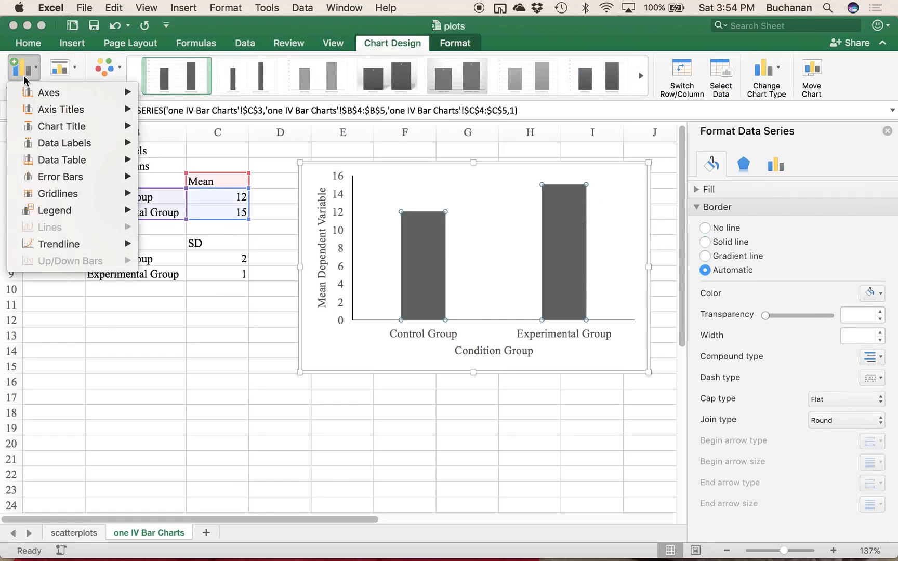
{"action": "mouse_move", "coordinate": [91, 181]}
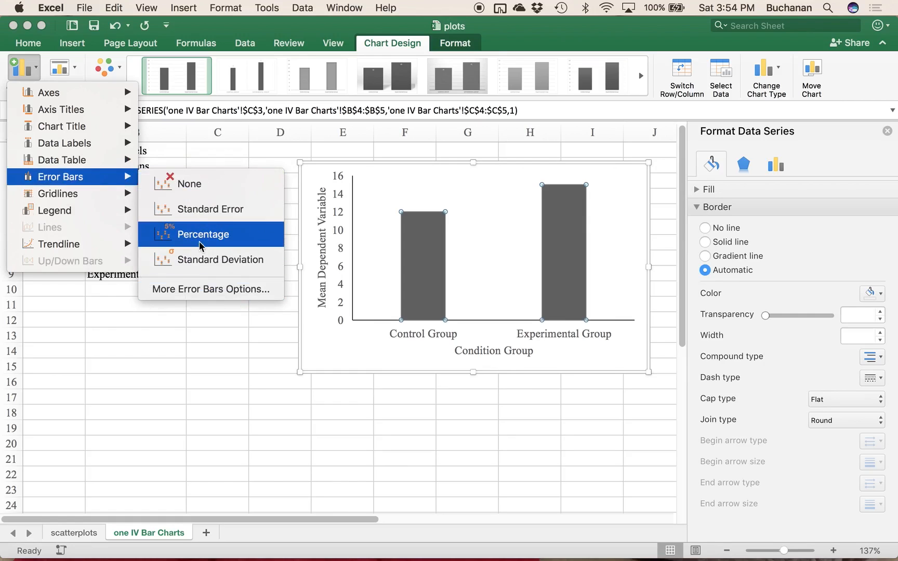
{"action": "left_click", "coordinate": [197, 295]}
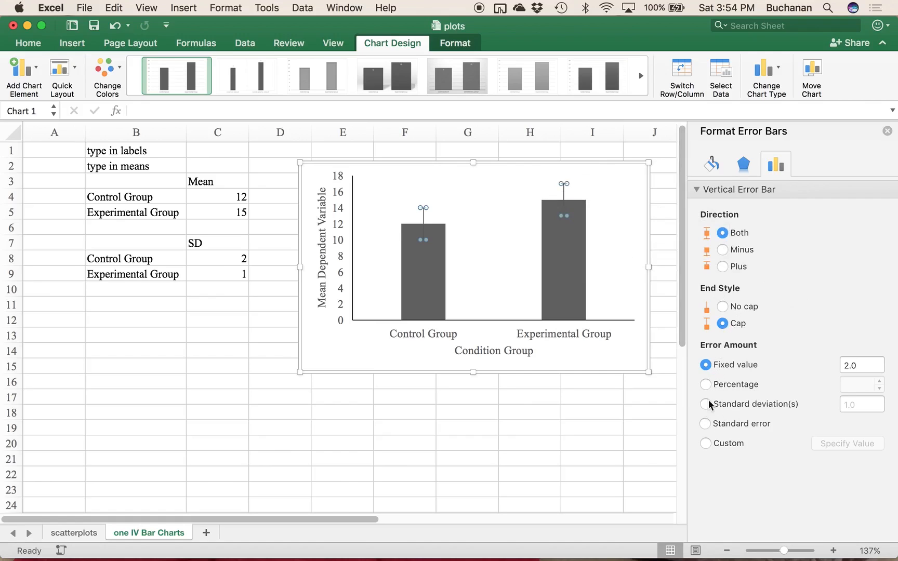
Step: Set custom error amounts, using the SD values in C8:C9 for both the positive and negative error values
{"action": "left_click", "coordinate": [707, 444]}
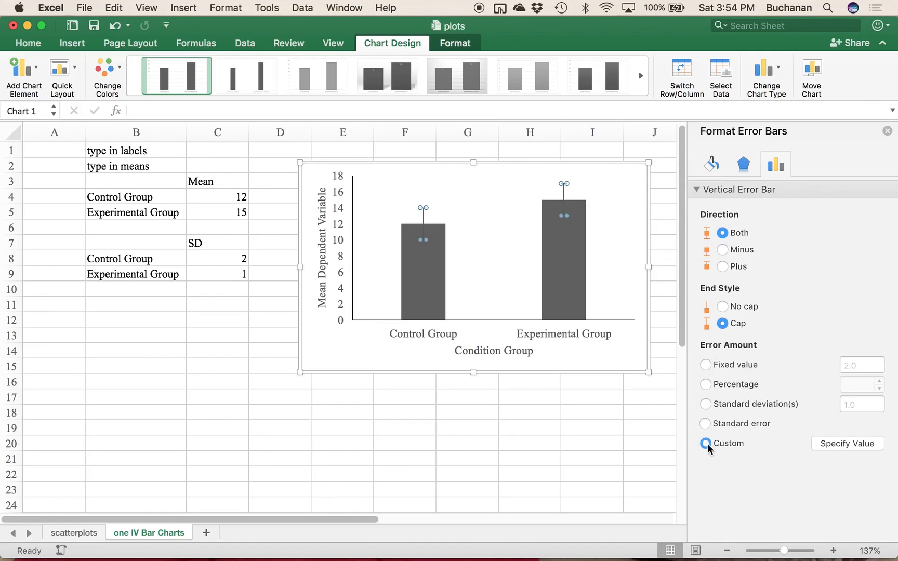
{"action": "left_click", "coordinate": [825, 445]}
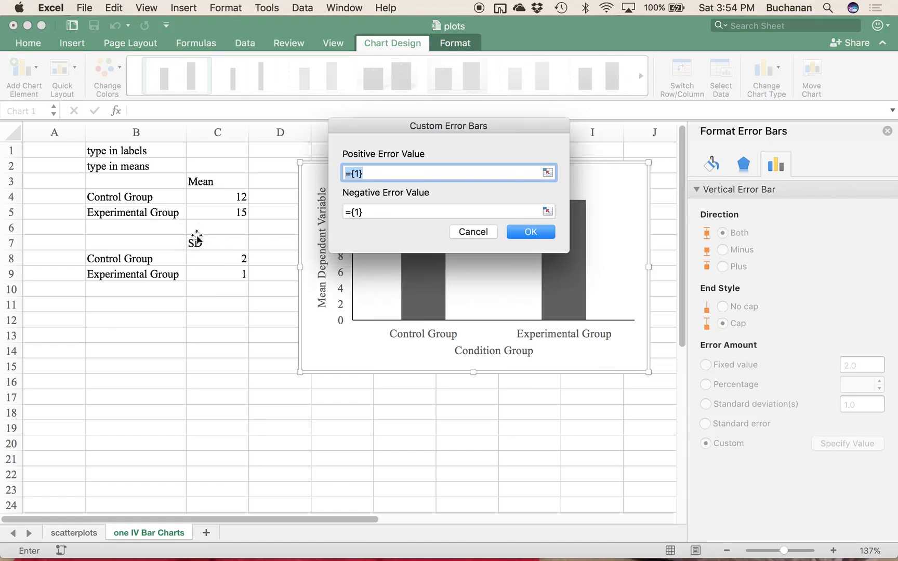
{"action": "left_click_drag", "start_coordinate": [204, 262], "coordinate": [203, 283]}
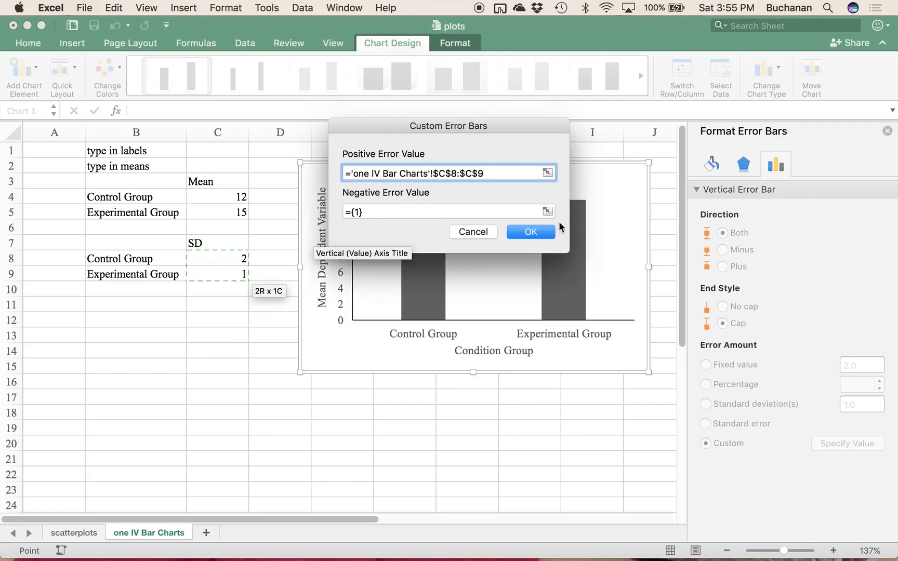
{"action": "left_click", "coordinate": [549, 211]}
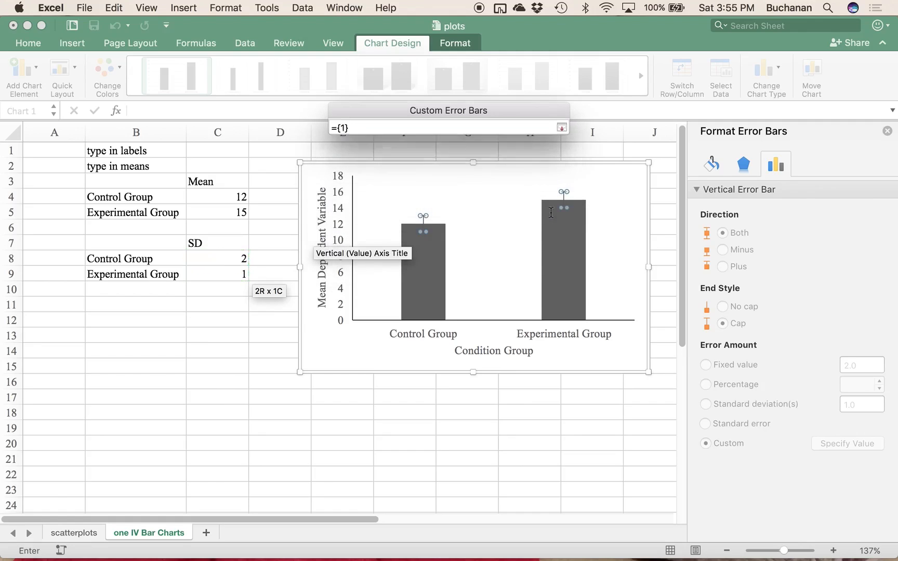
{"action": "left_click_drag", "start_coordinate": [233, 260], "coordinate": [231, 273]}
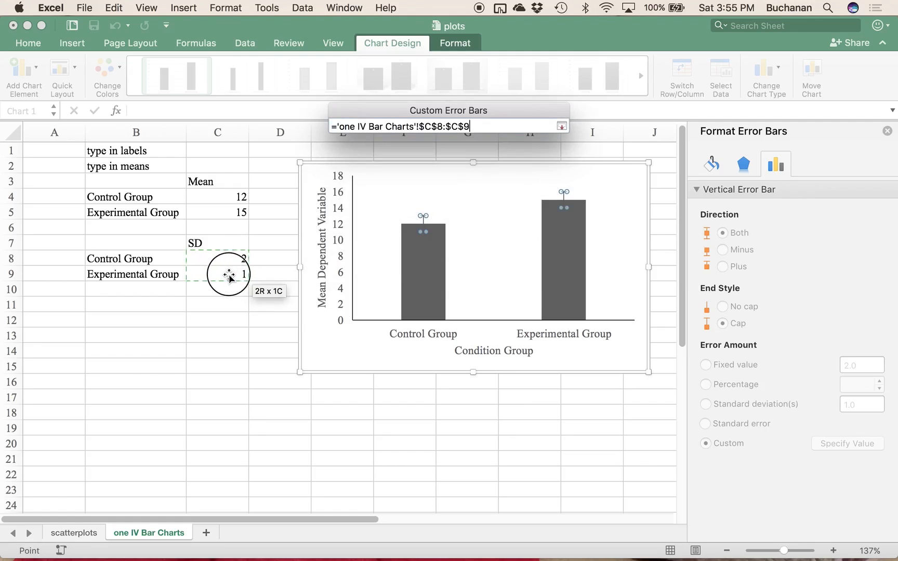
{"action": "left_click", "coordinate": [561, 126]}
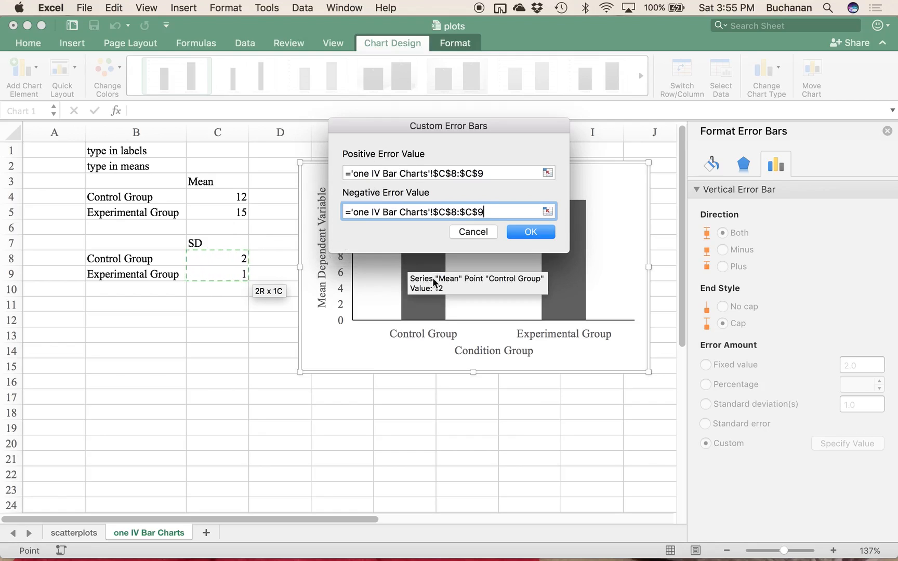
{"action": "left_click", "coordinate": [517, 232]}
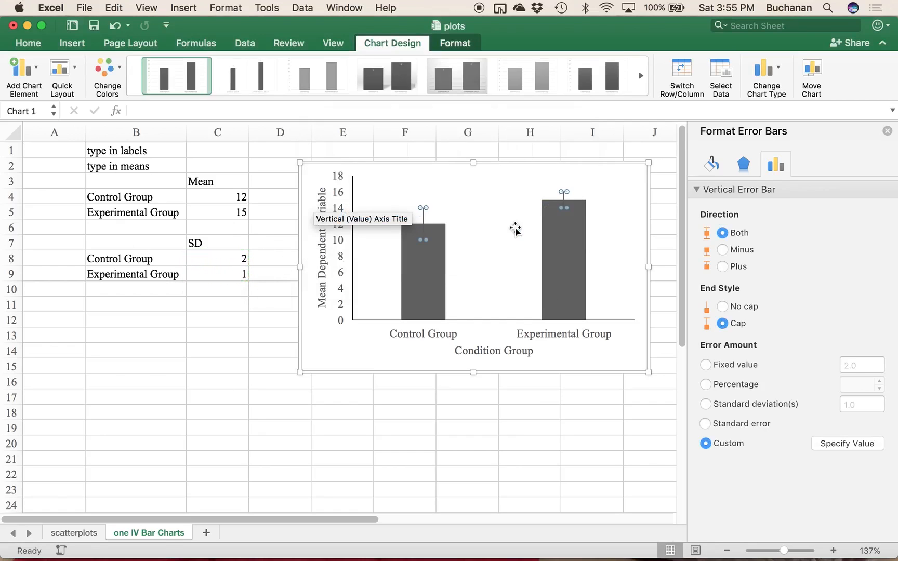
{"action": "left_click", "coordinate": [475, 235]}
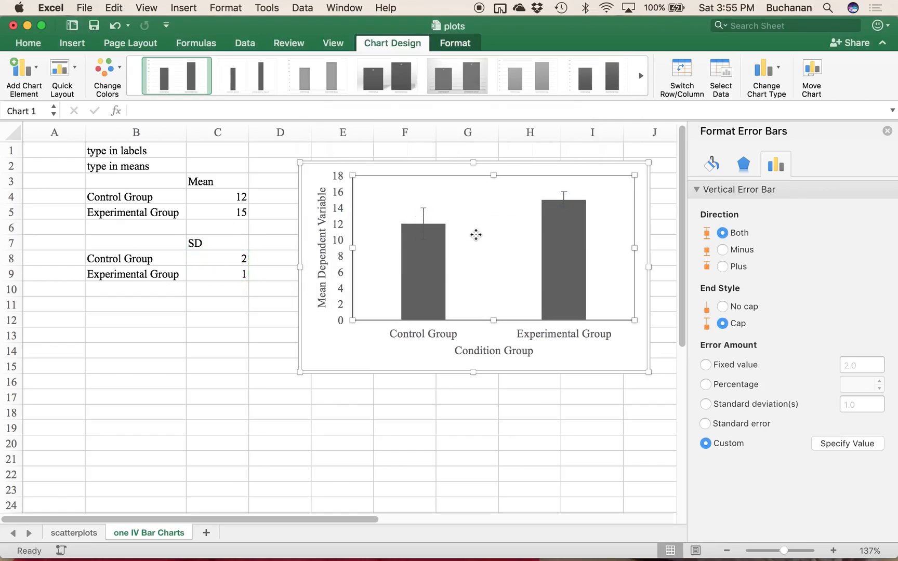
Step: Change the bars to a lighter gray monochromatic color palette and deselect the series
{"action": "left_click", "coordinate": [430, 268]}
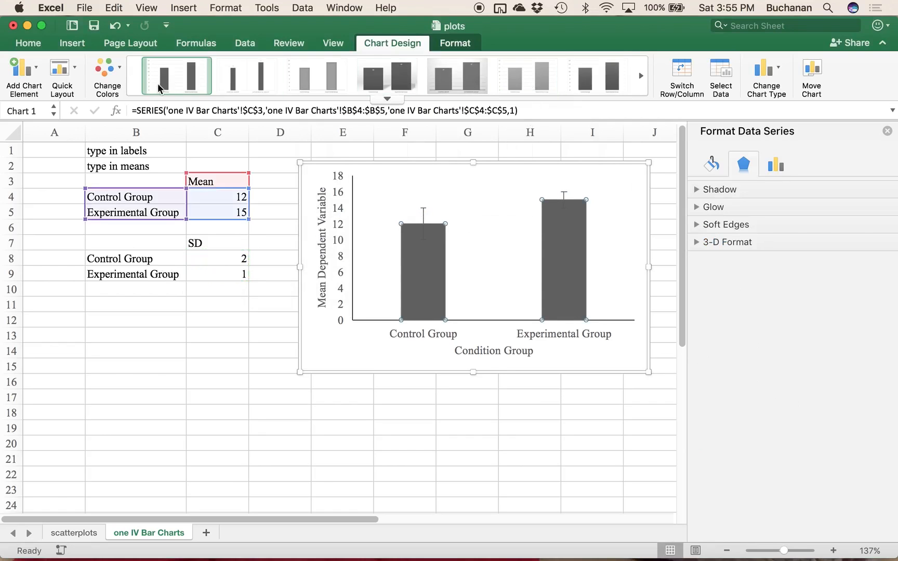
{"action": "left_click", "coordinate": [112, 77]}
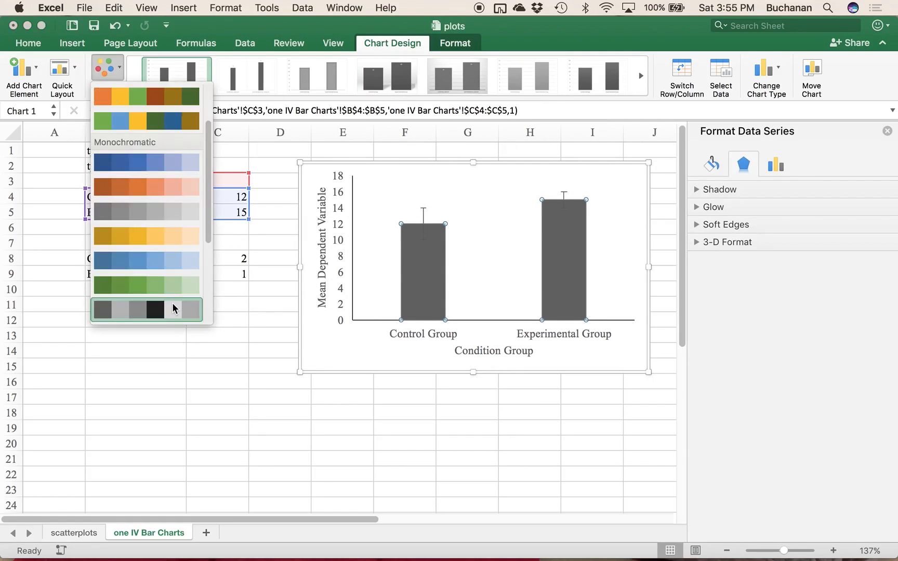
{"action": "scroll", "coordinate": [173, 309], "scroll_direction": "down", "scroll_amount": 3}
{"action": "left_click", "coordinate": [173, 263]}
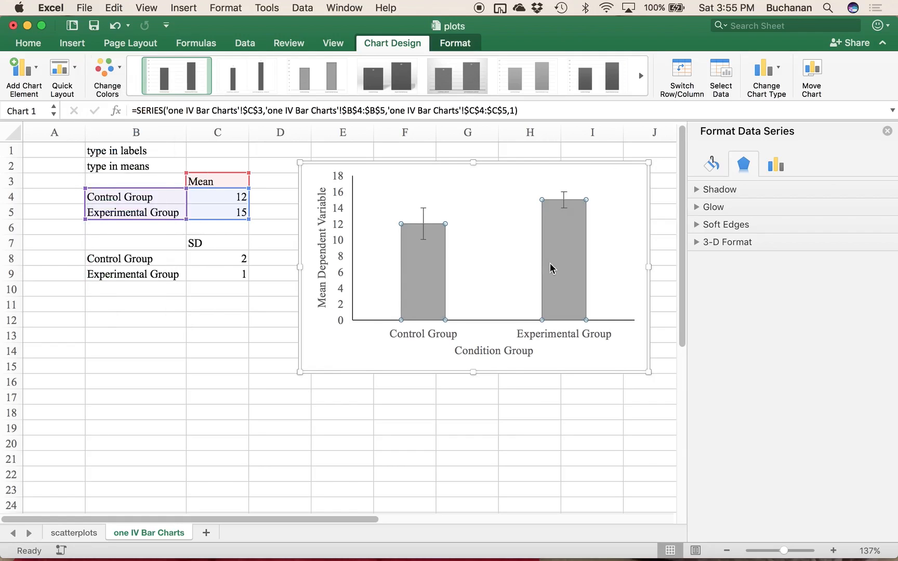
{"action": "left_click", "coordinate": [503, 269]}
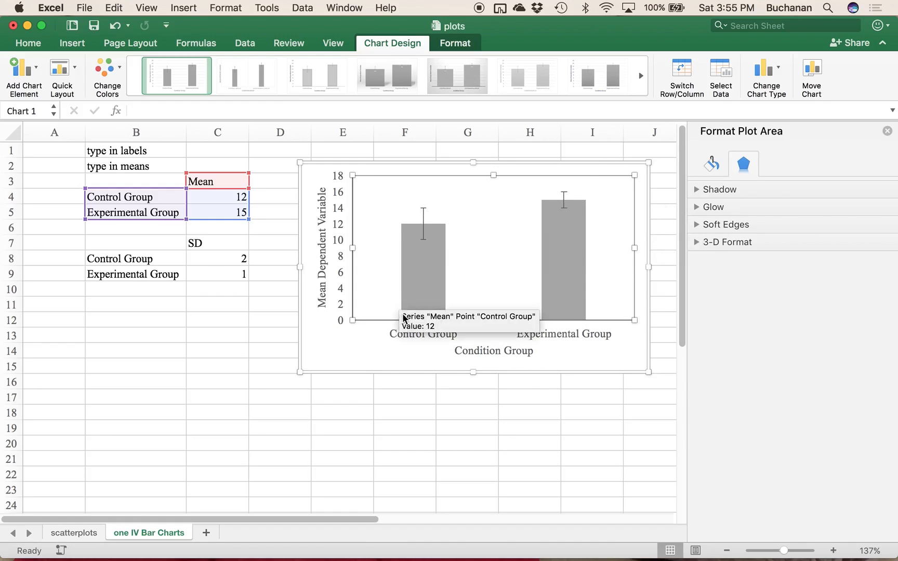
{"action": "left_click", "coordinate": [502, 278]}
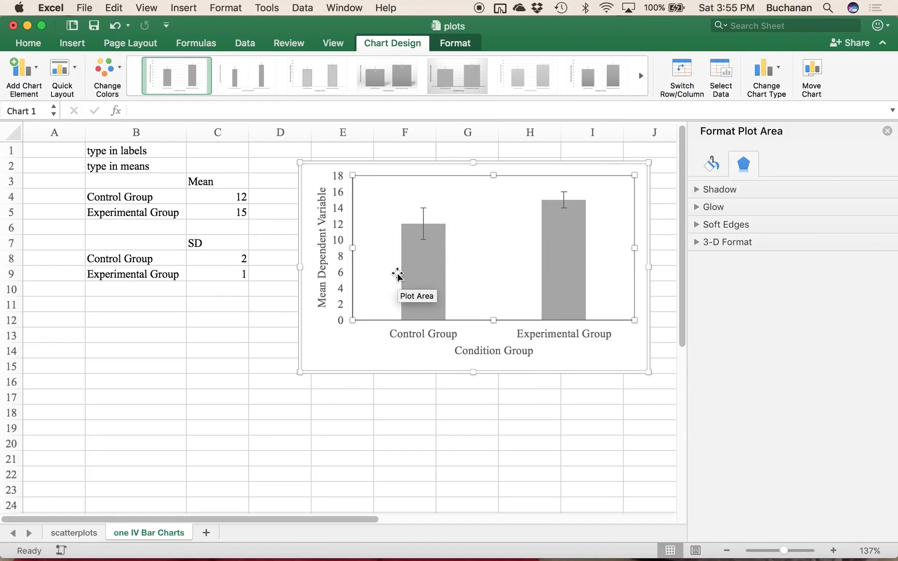
{"action": "left_click", "coordinate": [364, 353]}
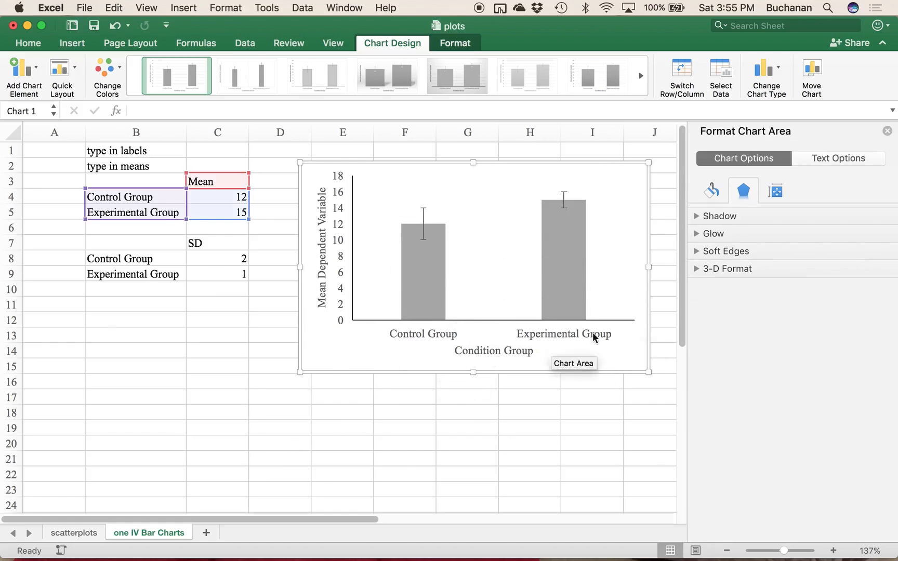
Step: Examine the error bars' direction, end style and error amount settings, and deselect the chart
{"action": "left_click", "coordinate": [423, 222]}
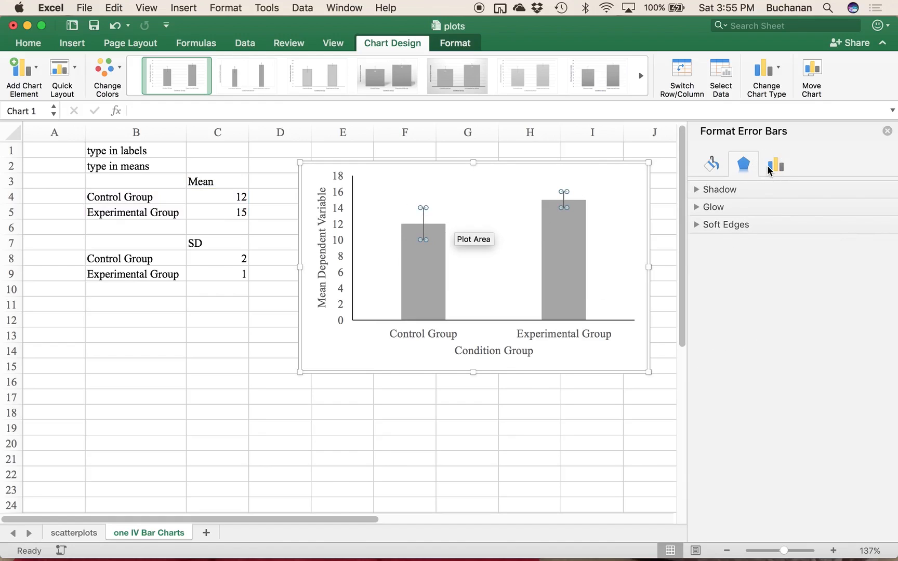
{"action": "left_click", "coordinate": [769, 170]}
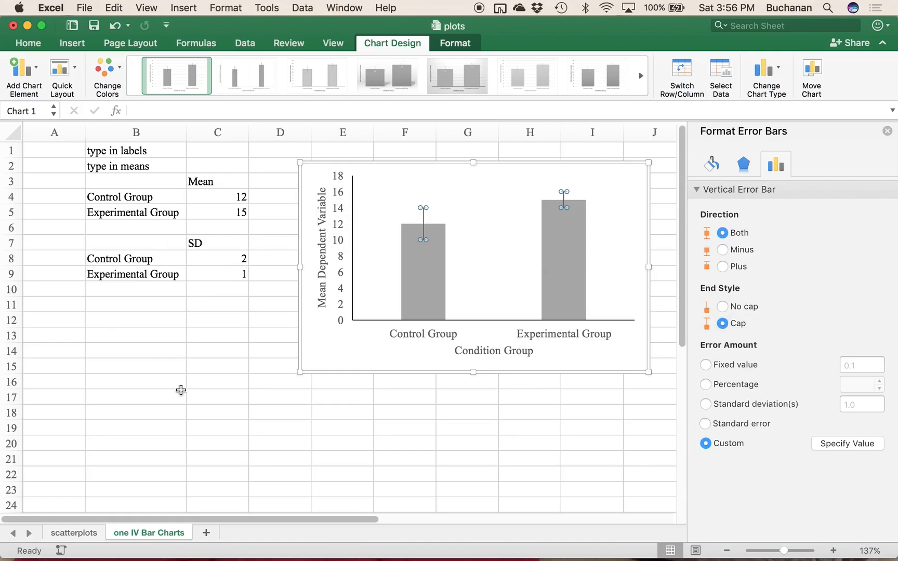
{"action": "left_click", "coordinate": [213, 344]}
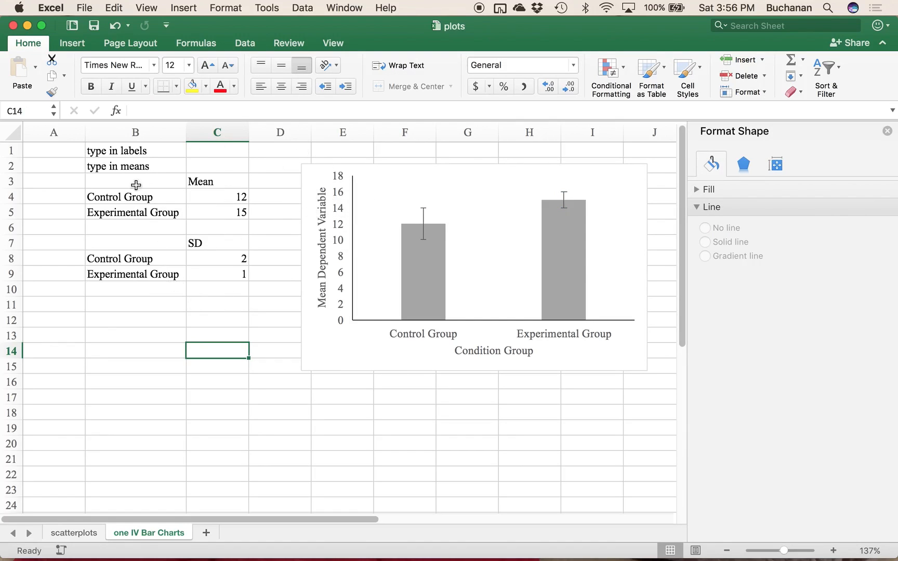
Step: Copy the means table in B3:C5 and paste it at B19
{"action": "left_click_drag", "start_coordinate": [151, 184], "coordinate": [238, 208]}
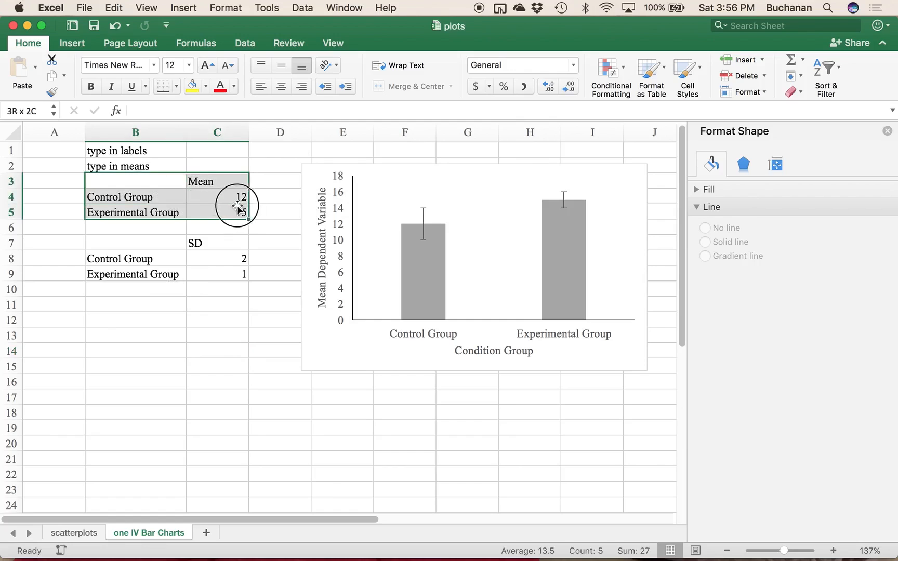
{"action": "key", "text": "super+c"}
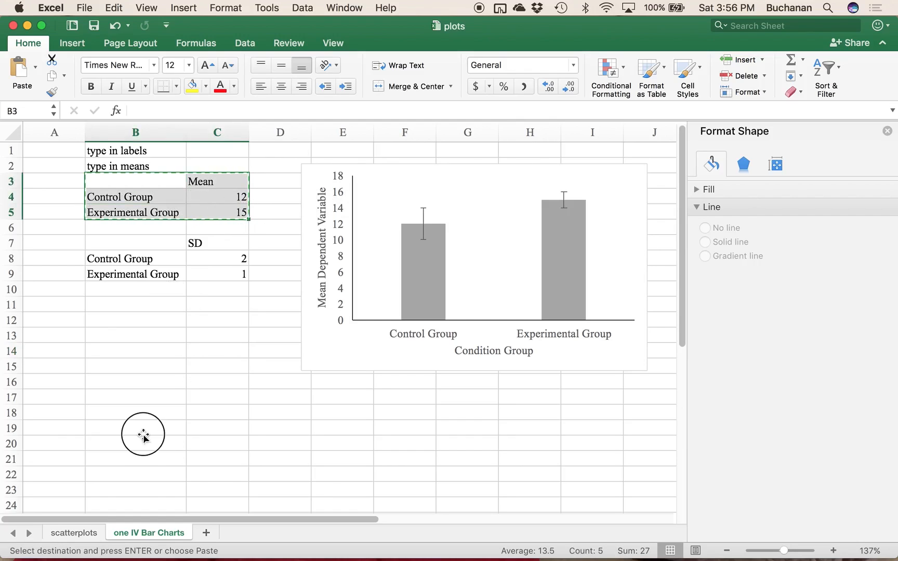
{"action": "left_click", "coordinate": [139, 428]}
{"action": "key", "text": "super+v"}
Step: Add an SD column beside the copied means, starting at D19, with the values 2 and 1
{"action": "left_click", "coordinate": [264, 427]}
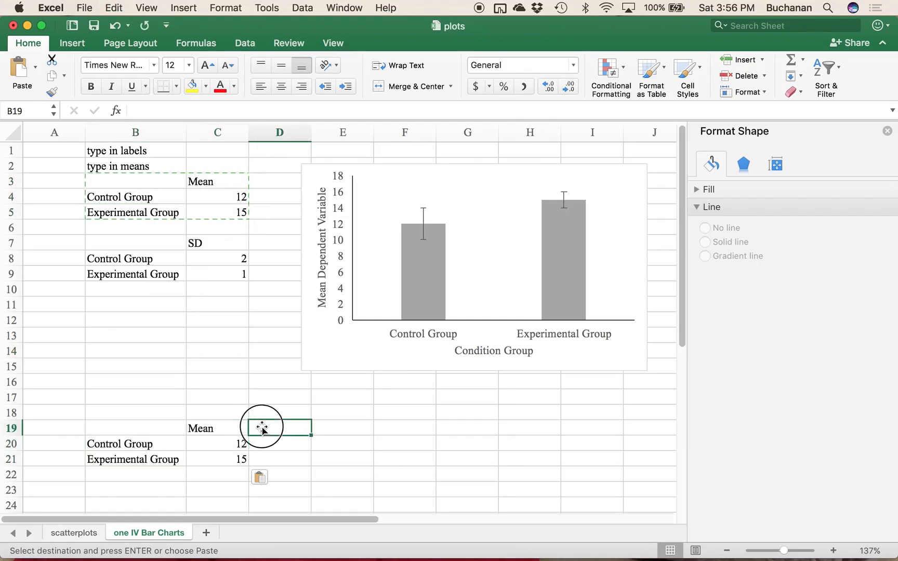
{"action": "type", "text": "SD"}
{"action": "key", "text": "Return"}
{"action": "type", "text": "2"}
{"action": "key", "text": "Return"}
{"action": "type", "text": "1"}
{"action": "key", "text": "Return"}
Step: Insert a clustered column chart from the combined Mean and SD table in B19:D21
{"action": "left_click_drag", "start_coordinate": [169, 428], "coordinate": [299, 460]}
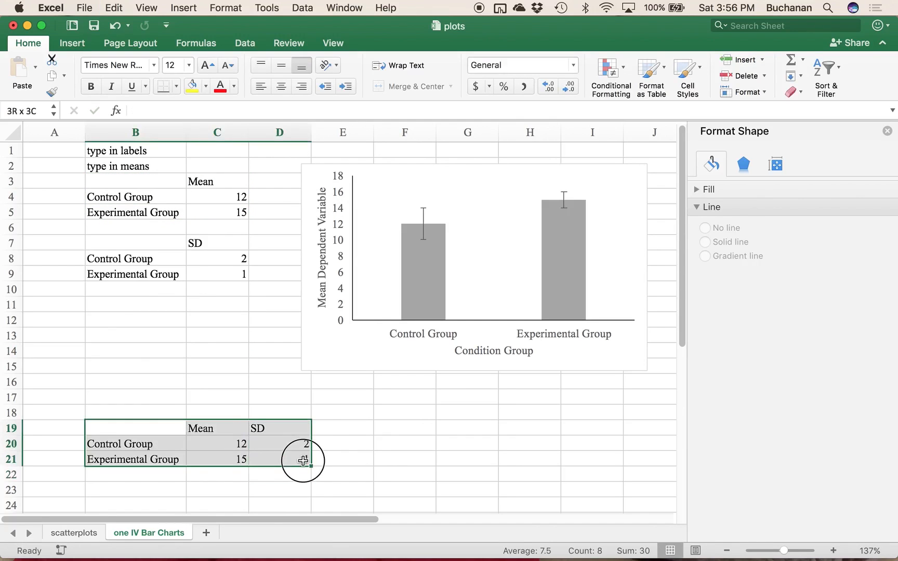
{"action": "left_click", "coordinate": [72, 44]}
{"action": "left_click", "coordinate": [491, 73]}
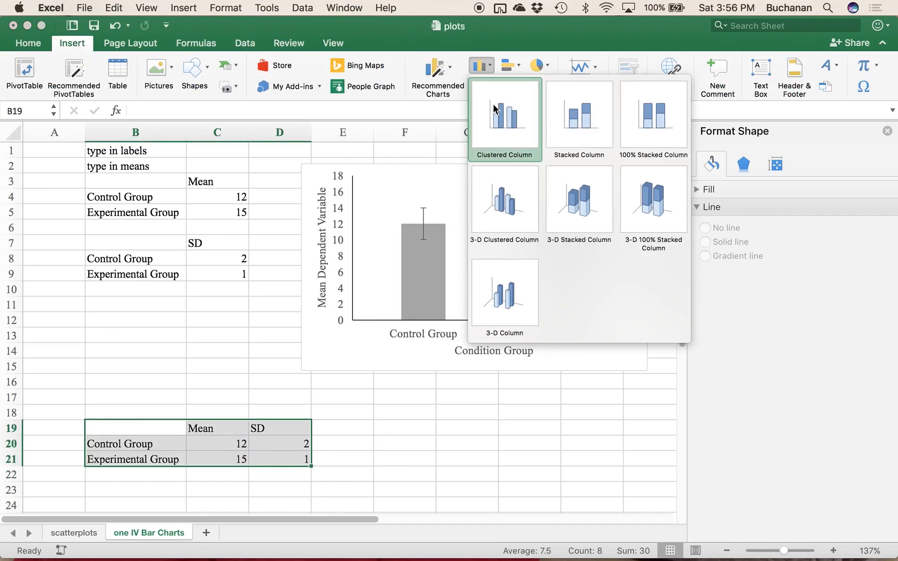
{"action": "left_click", "coordinate": [495, 110]}
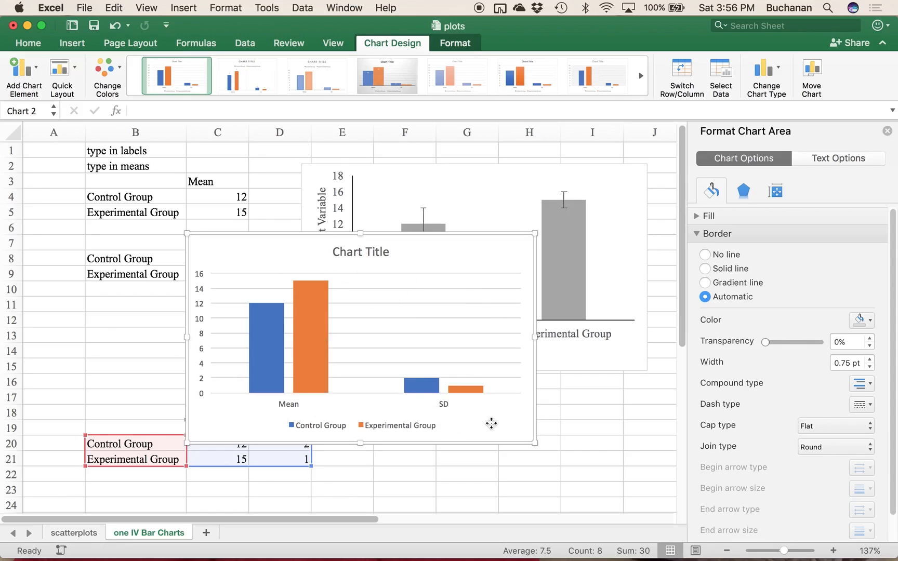
Step: Delete the combined Mean and SD chart and clear the copied table in B19:D21
{"action": "key", "text": "Delete"}
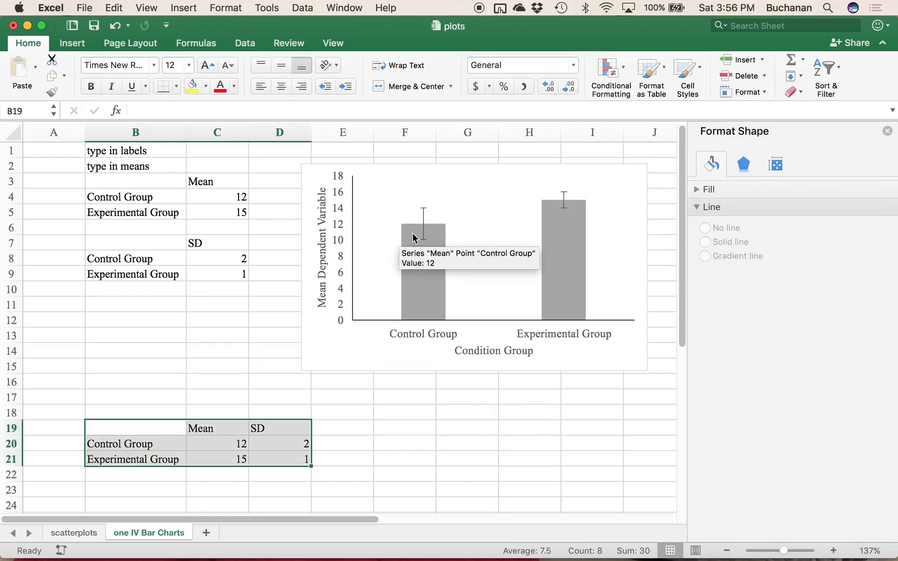
{"action": "left_click_drag", "start_coordinate": [133, 427], "coordinate": [275, 462]}
{"action": "key", "text": "Delete"}
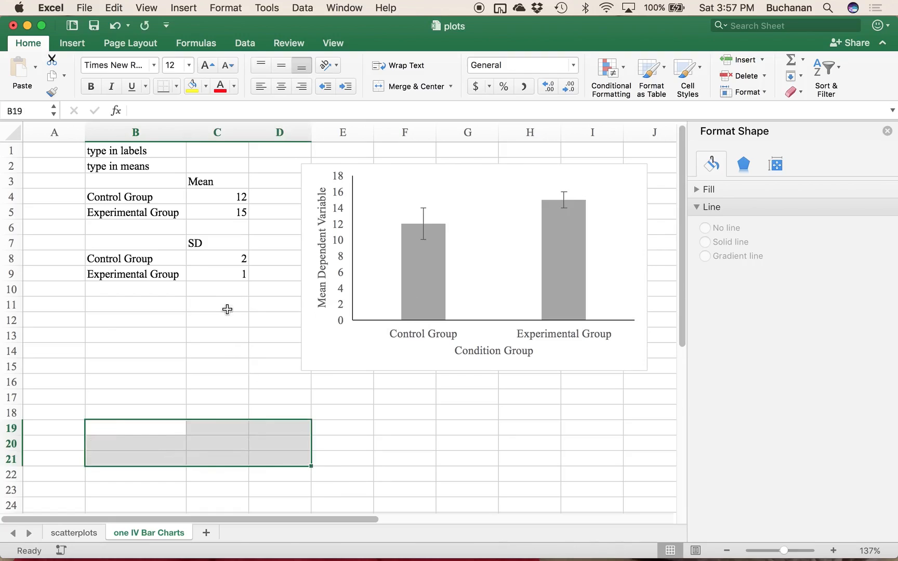
{"action": "left_click", "coordinate": [227, 309]}
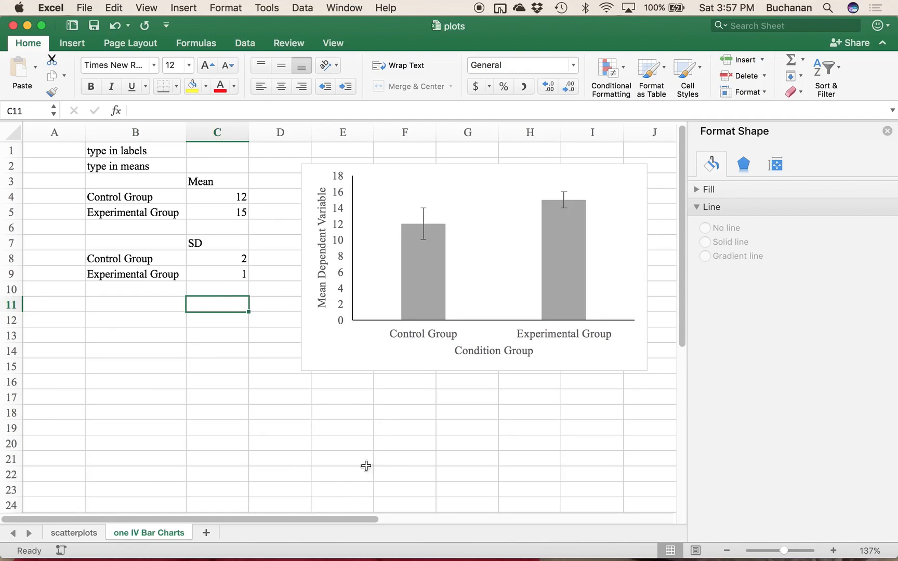
Step: Add a new worksheet and name it two IV Bar Charts
{"action": "left_click", "coordinate": [206, 534]}
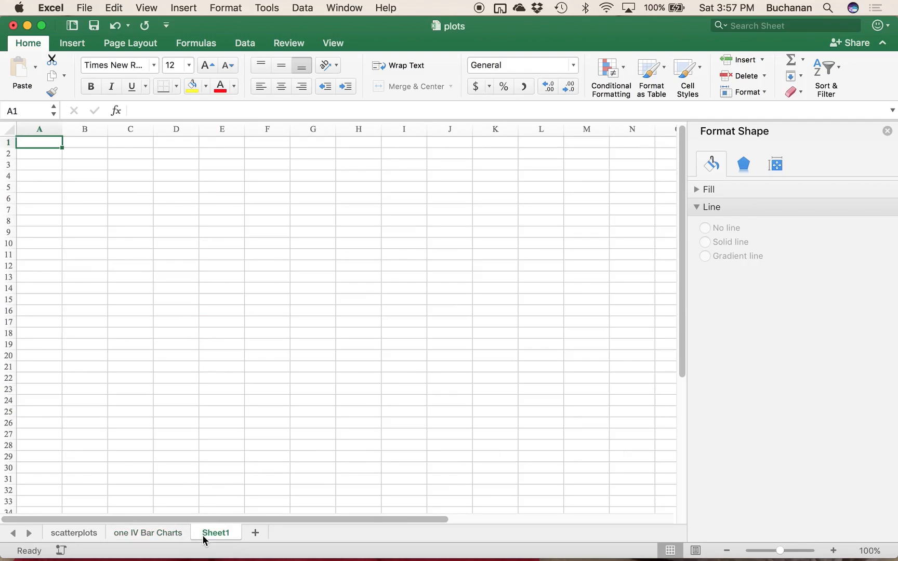
{"action": "double_click", "coordinate": [206, 535]}
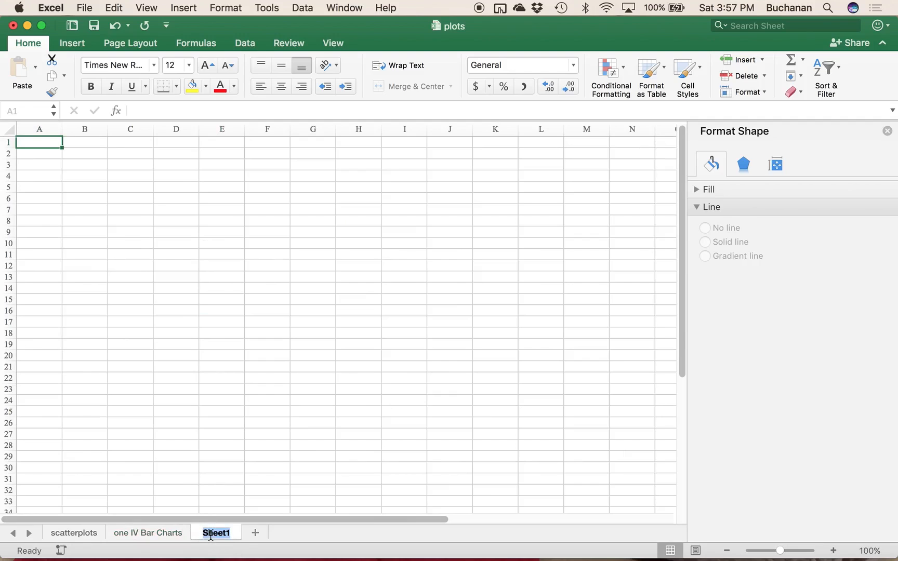
{"action": "type", "text": "two IV B"}
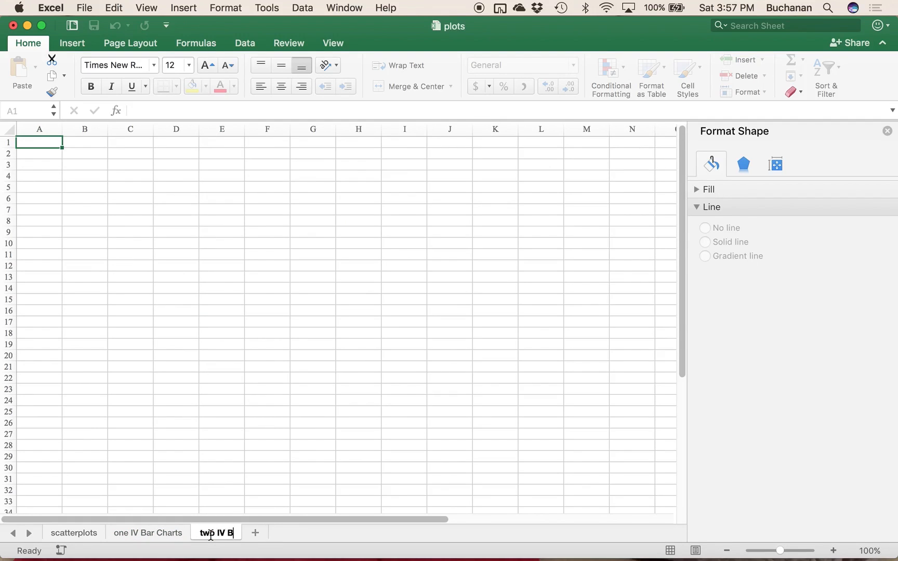
{"action": "type", "text": "ar Charts"}
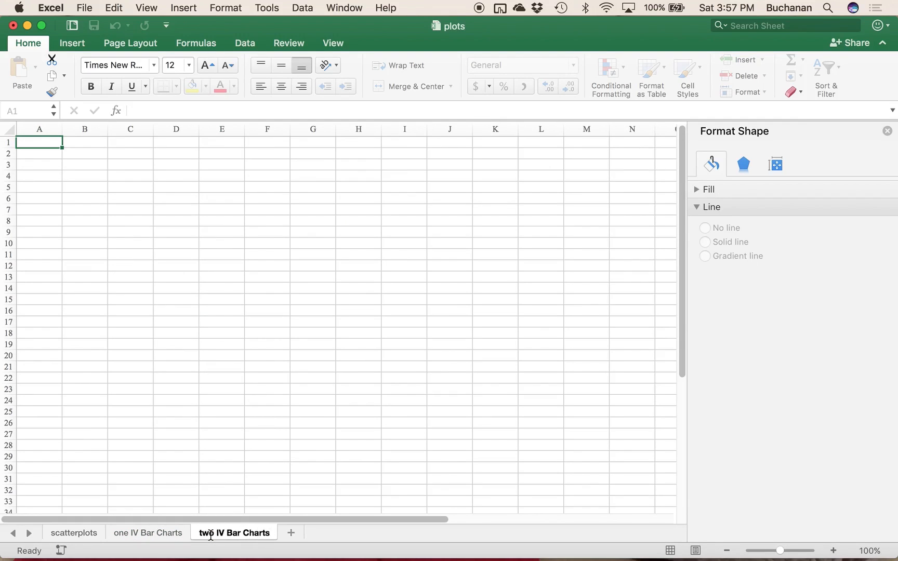
{"action": "left_click", "coordinate": [294, 410]}
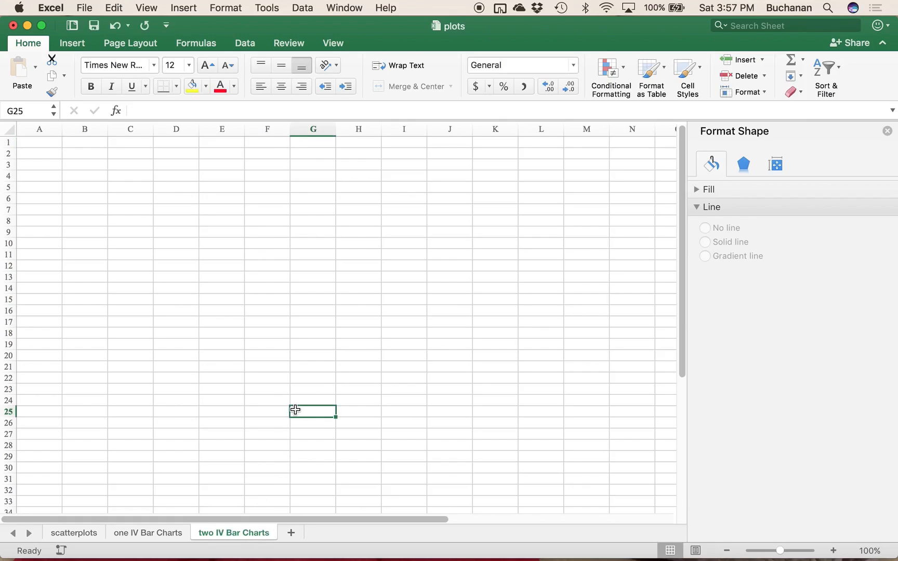
Step: After checking the one IV Bar Charts sheet, list the notes "type in labels", "type in means", "type in SDs" and "edit!" in B2:B5 of two IV Bar Charts
{"action": "left_click", "coordinate": [145, 540]}
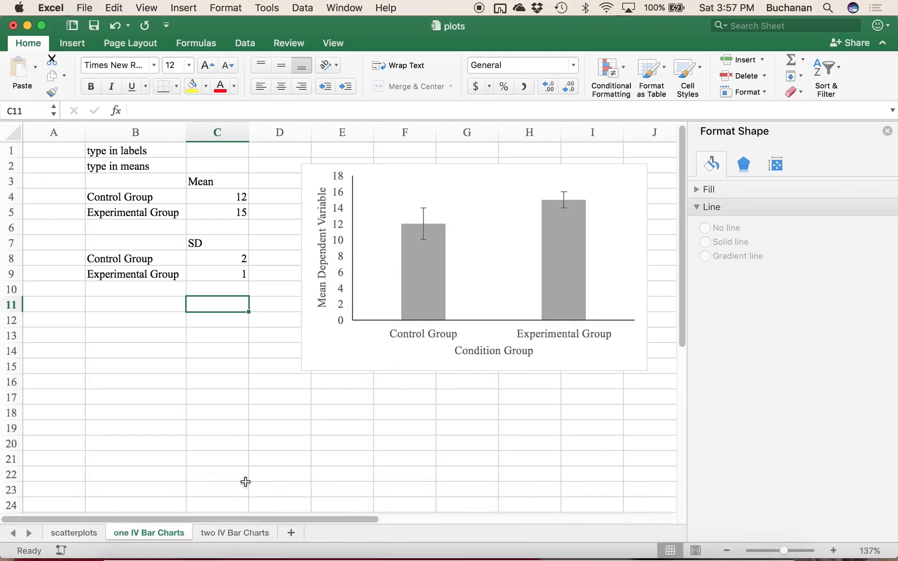
{"action": "left_click", "coordinate": [238, 534]}
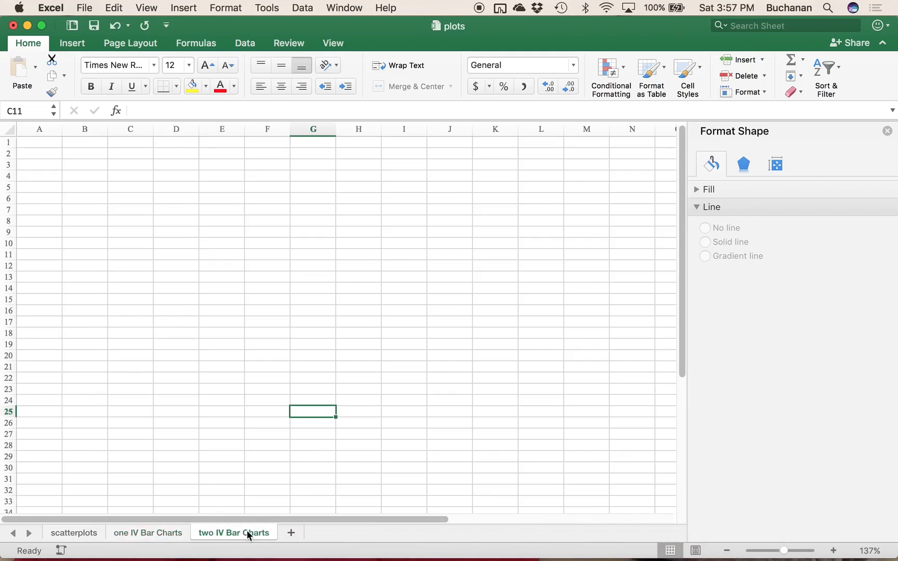
{"action": "left_click", "coordinate": [91, 152]}
{"action": "type", "text": "type in labels"}
{"action": "key", "text": "Return"}
{"action": "type", "text": "type in means"}
{"action": "key", "text": "Return"}
{"action": "type", "text": "type in SDs"}
{"action": "key", "text": "Return"}
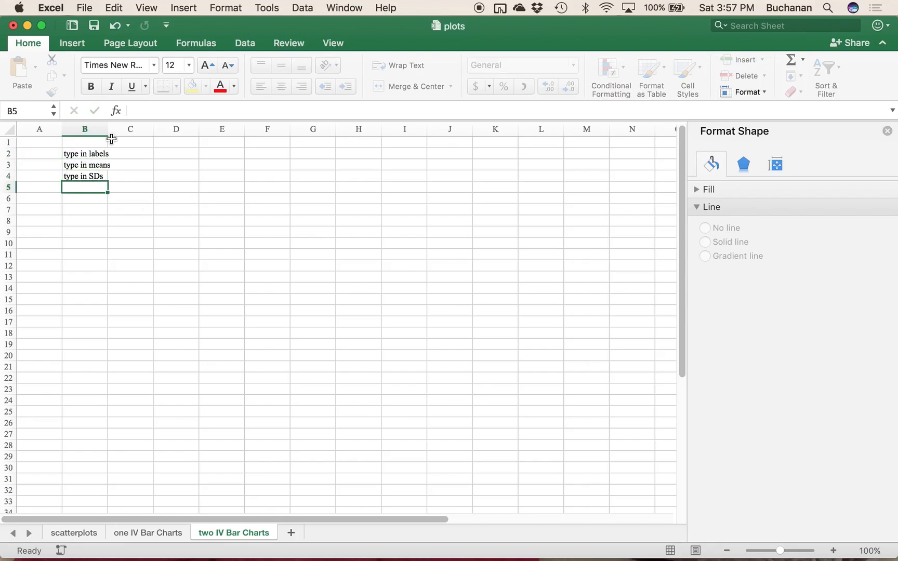
{"action": "type", "text": "edit!"}
{"action": "key", "text": "Return"}
{"action": "key", "text": "Return"}
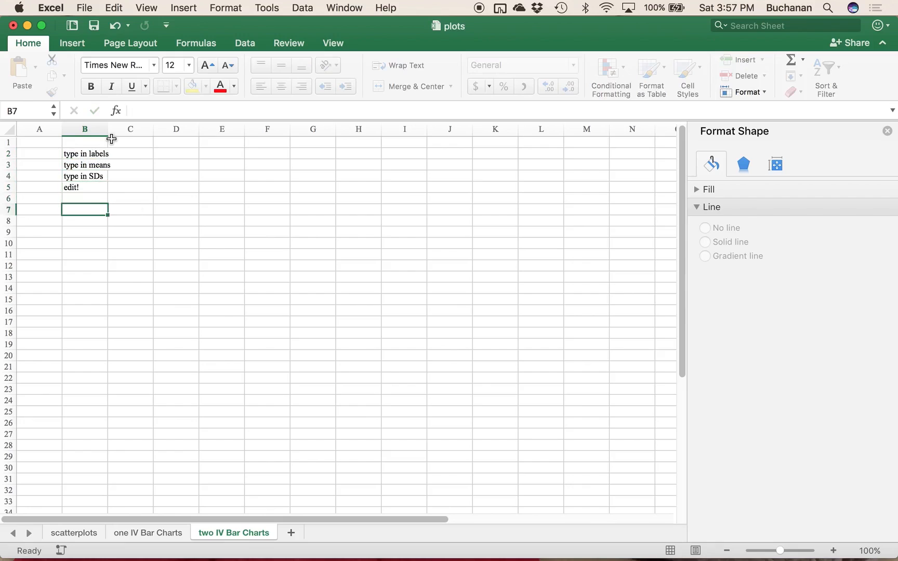
Step: Enter the row labels Control Group in B8 and Experimental Group in B9, enlarging the sheet view and closing the Format Shape pane
{"action": "left_click", "coordinate": [121, 204]}
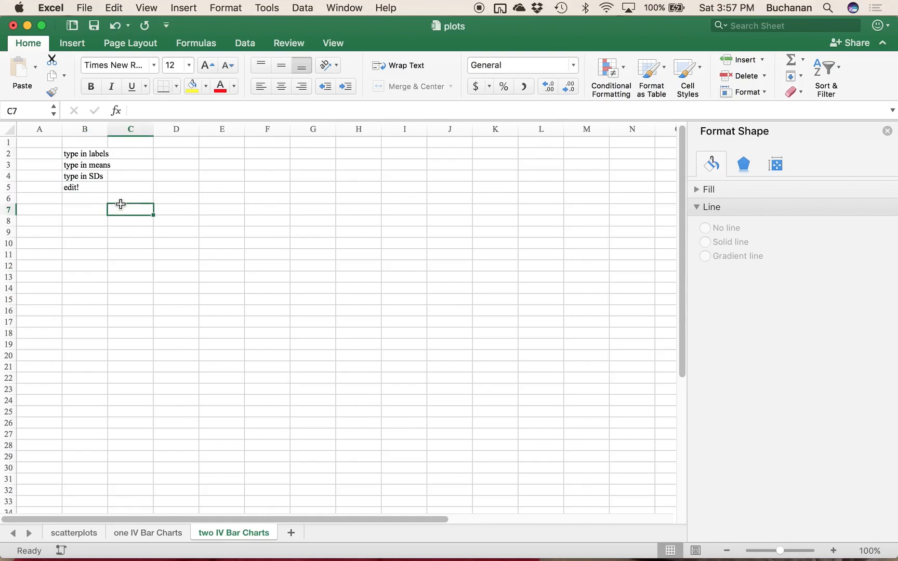
{"action": "key", "text": "Left"}
{"action": "key", "text": "Down"}
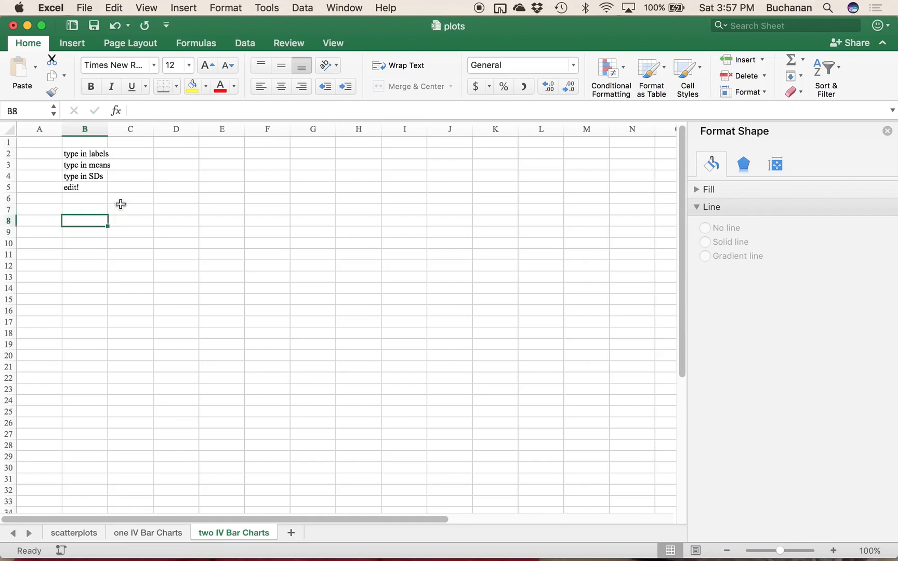
{"action": "type", "text": "Countro"}
{"action": "type", "text": "n"}
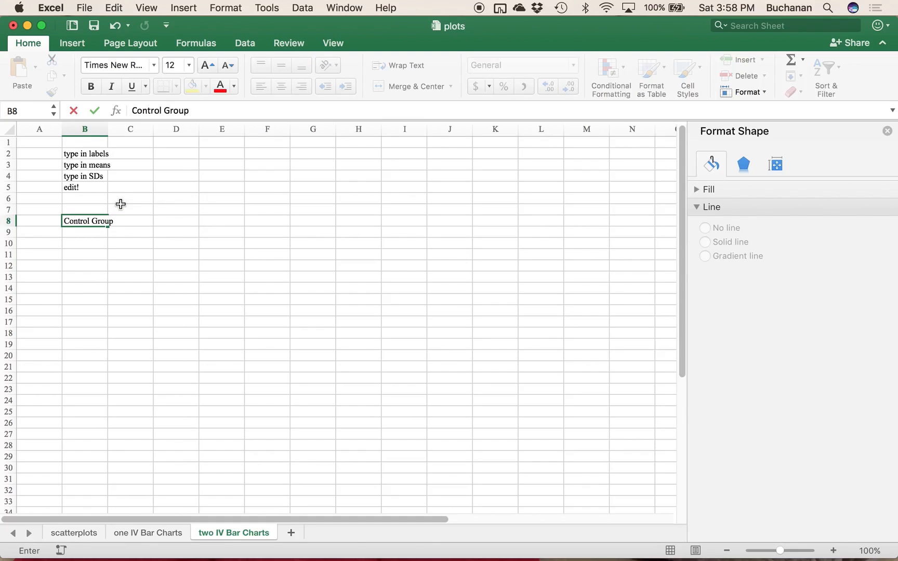
{"action": "key", "text": "Return"}
{"action": "left_click_drag", "start_coordinate": [780, 550], "coordinate": [786, 550]}
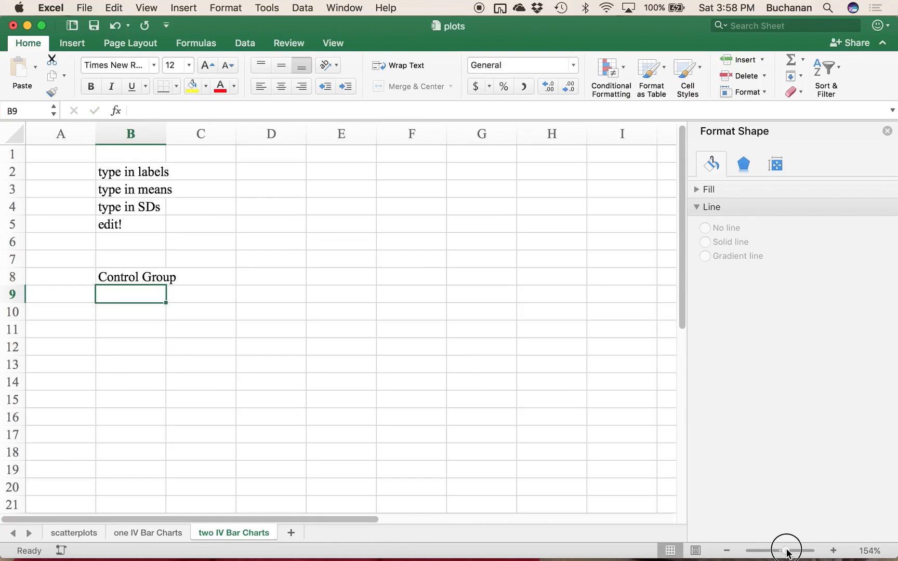
{"action": "left_click", "coordinate": [887, 132]}
{"action": "left_click", "coordinate": [195, 275]}
{"action": "left_click", "coordinate": [149, 295]}
{"action": "type", "text": "Experimental Group"}
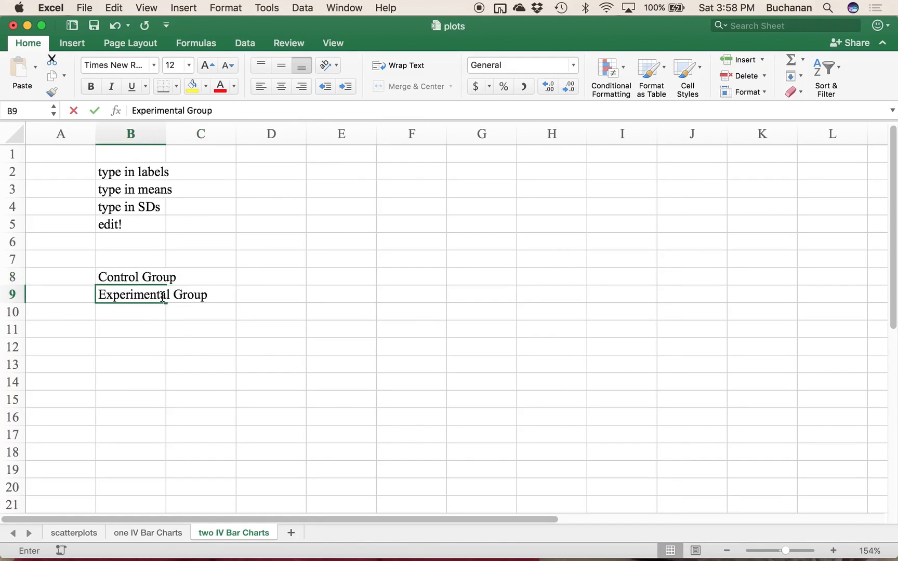
{"action": "key", "text": "Return"}
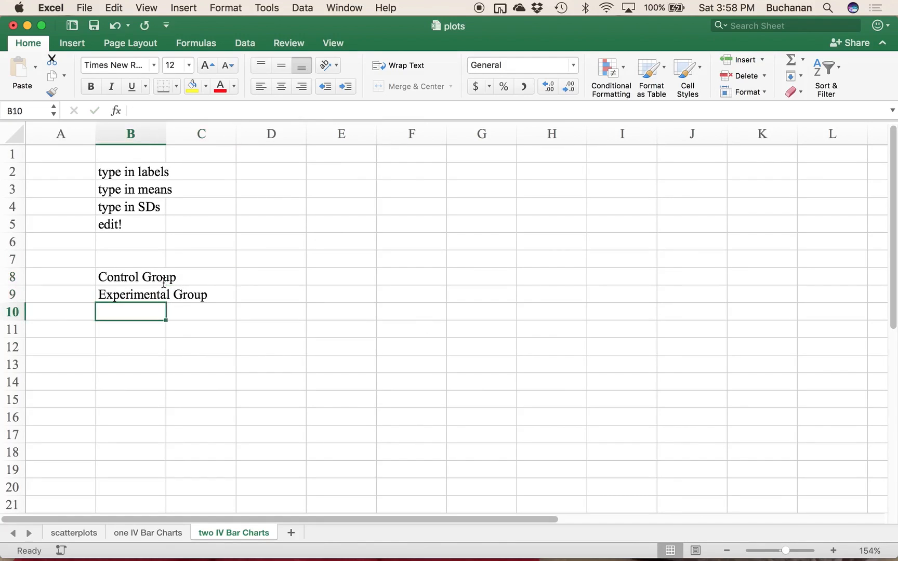
Step: Fit column B to its labels and enter the column headings Feta in C7 and Swiss in D7
{"action": "left_click", "coordinate": [214, 259]}
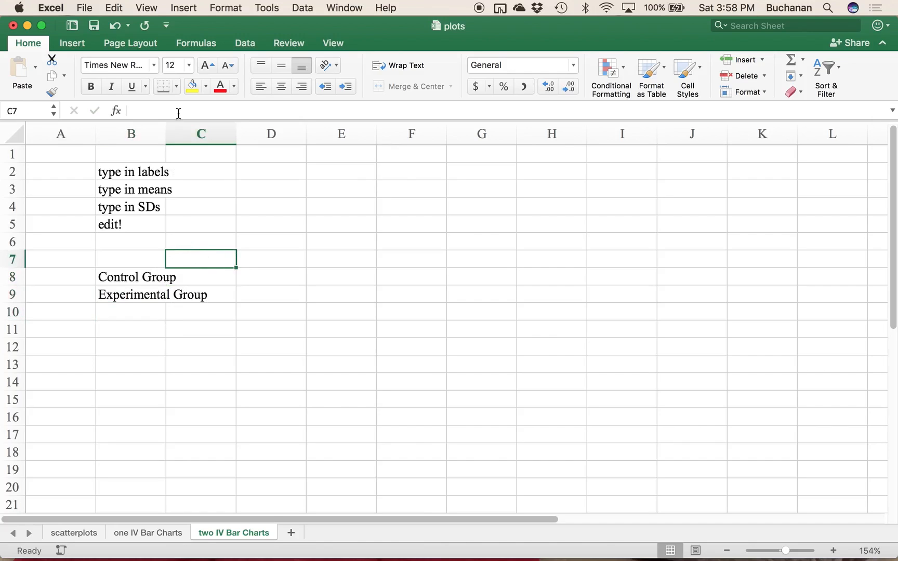
{"action": "double_click", "coordinate": [165, 130]}
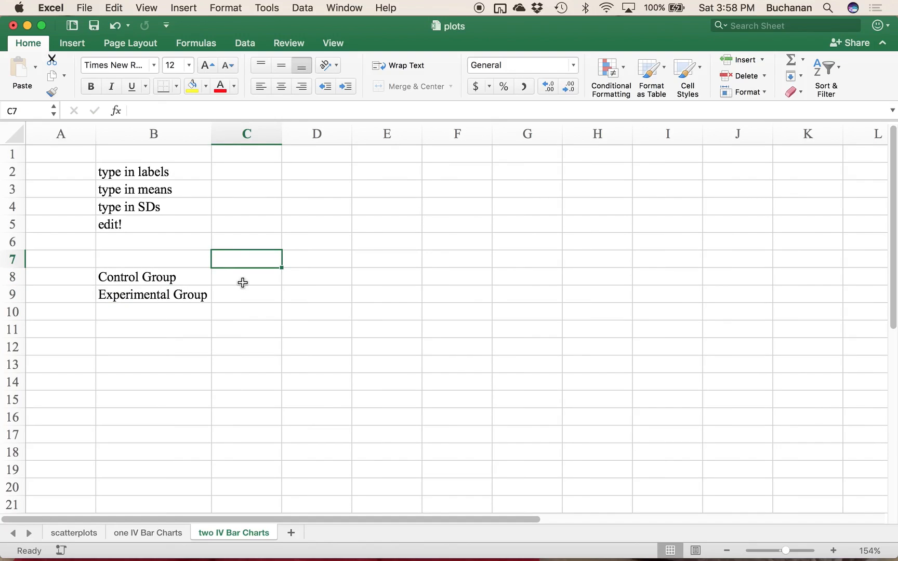
{"action": "type", "text": "Feta"}
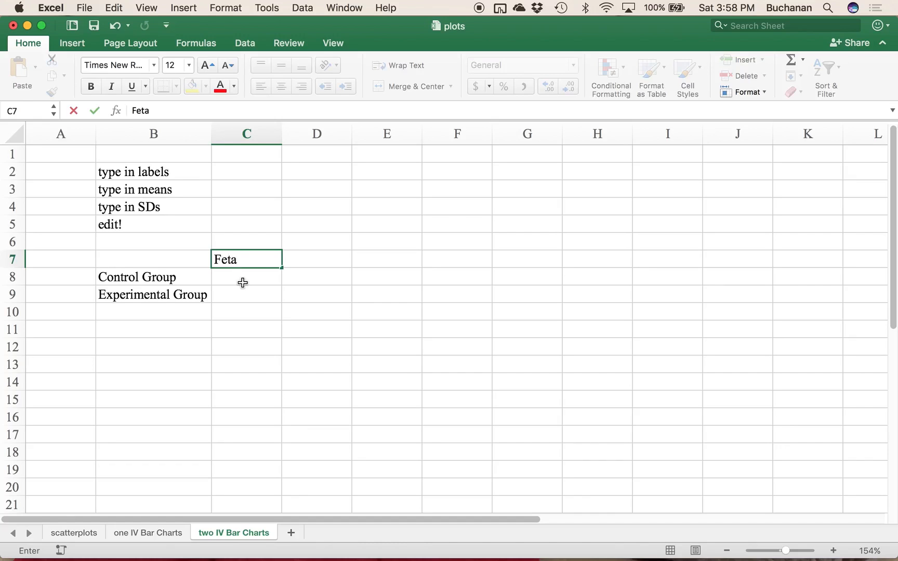
{"action": "key", "text": "Tab"}
{"action": "type", "text": "Swiss"}
{"action": "key", "text": "Return"}
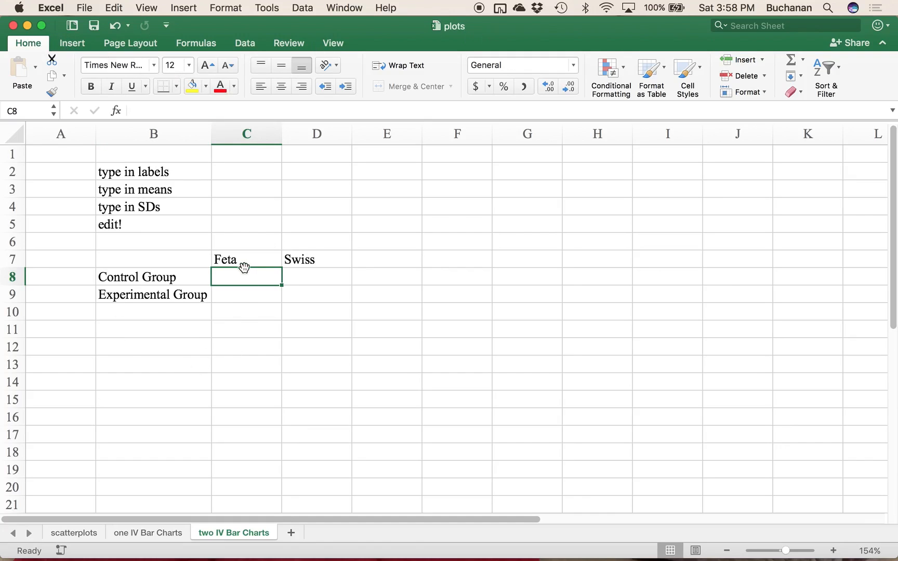
Step: Fill in the means in C8:D9, with 5 and 6 under Feta and 7 and 2 under Swiss
{"action": "type", "text": "5"}
{"action": "key", "text": "Return"}
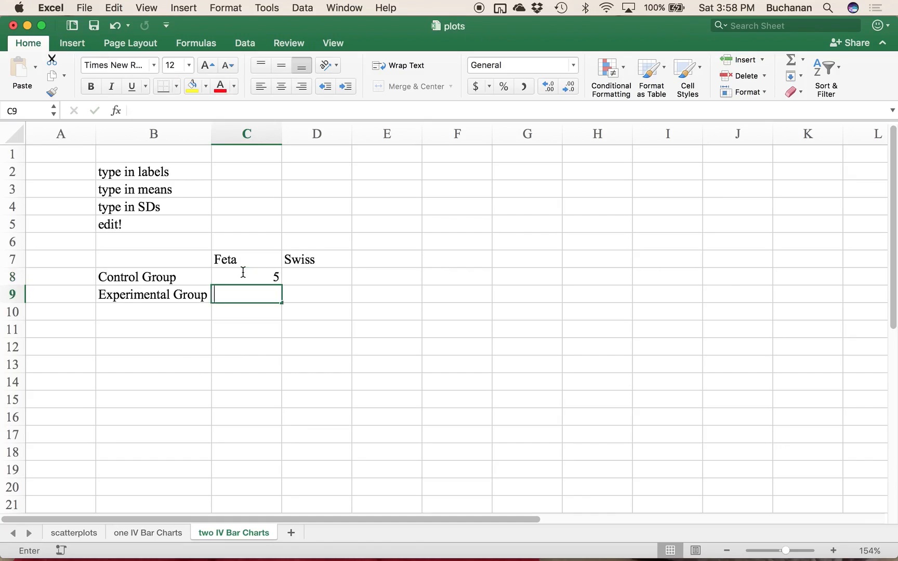
{"action": "type", "text": "6"}
{"action": "key", "text": "Tab"}
{"action": "key", "text": "Up"}
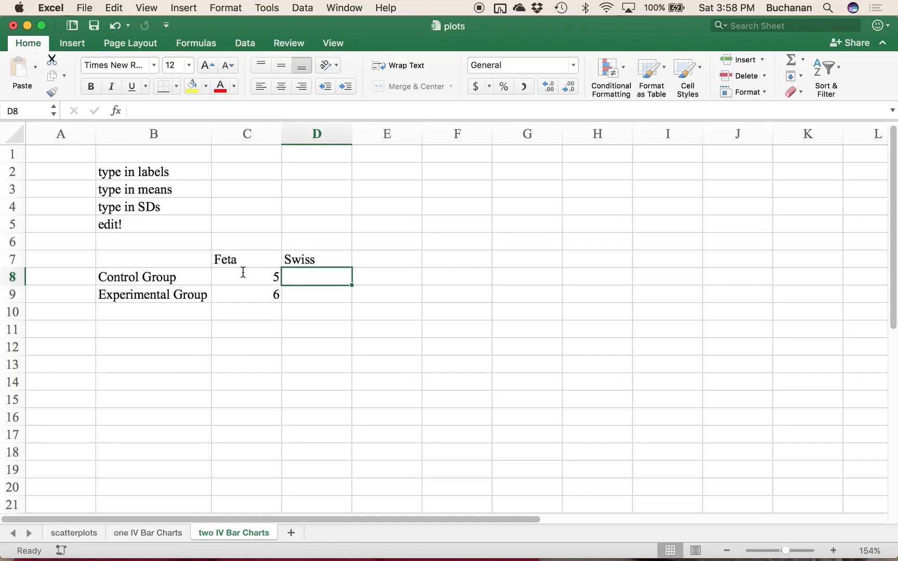
{"action": "type", "text": "7"}
{"action": "key", "text": "Left"}
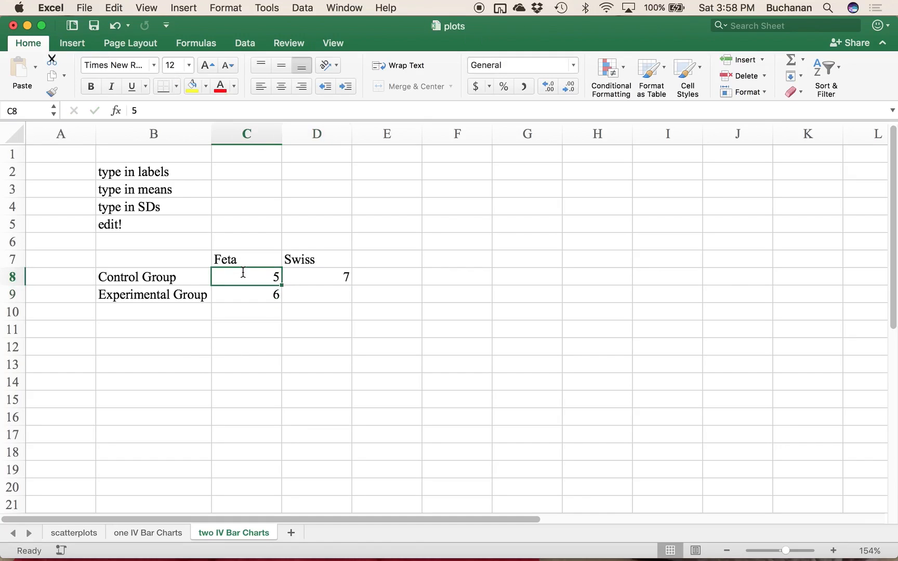
{"action": "key", "text": "Right"}
{"action": "type", "text": "2"}
{"action": "key", "text": "Down"}
{"action": "key", "text": "Up"}
{"action": "type", "text": "77"}
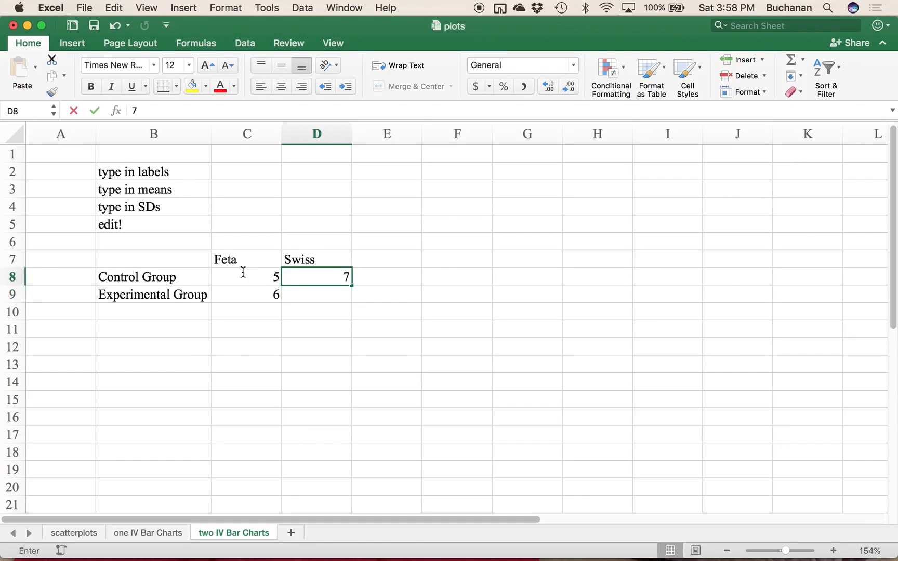
{"action": "key", "text": "Return"}
{"action": "type", "text": "2"}
{"action": "key", "text": "Return"}
Step: Copy the table in B7:D9 and paste it at B12
{"action": "left_click", "coordinate": [150, 348]}
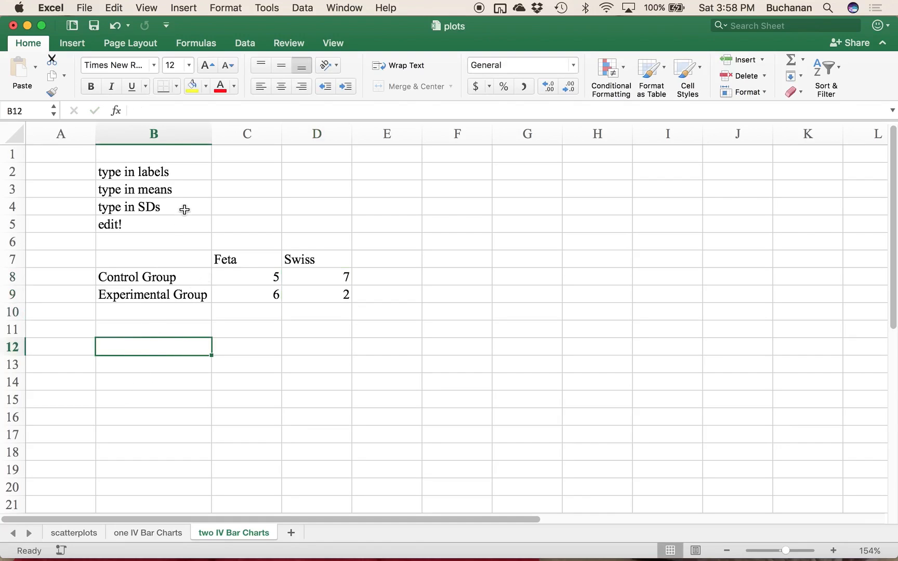
{"action": "left_click_drag", "start_coordinate": [159, 258], "coordinate": [314, 287]}
{"action": "key", "text": "ctrl+c"}
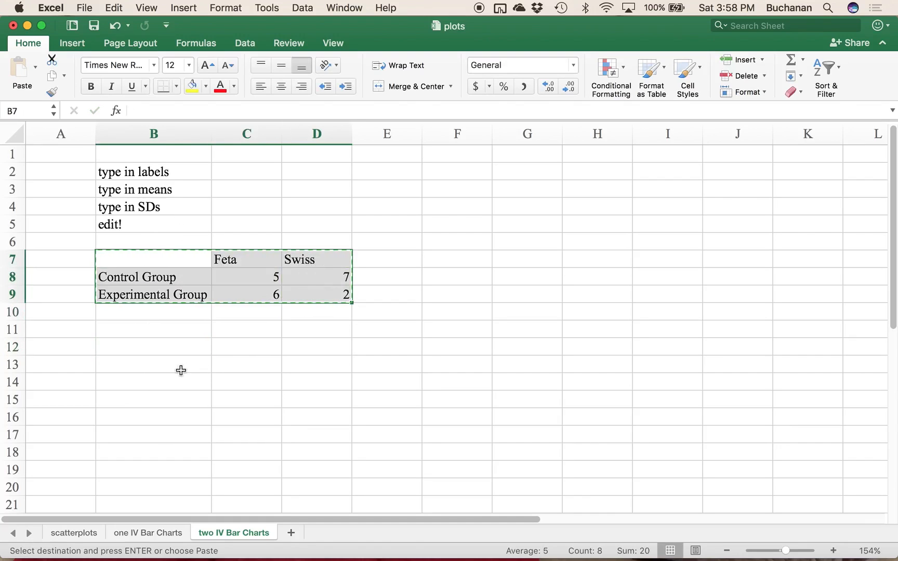
{"action": "left_click", "coordinate": [164, 365]}
{"action": "left_click", "coordinate": [164, 345]}
{"action": "key", "text": "ctrl+v"}
Step: Title the upper table MEANS in C6 and the lower table SDs in C11
{"action": "left_click", "coordinate": [192, 239]}
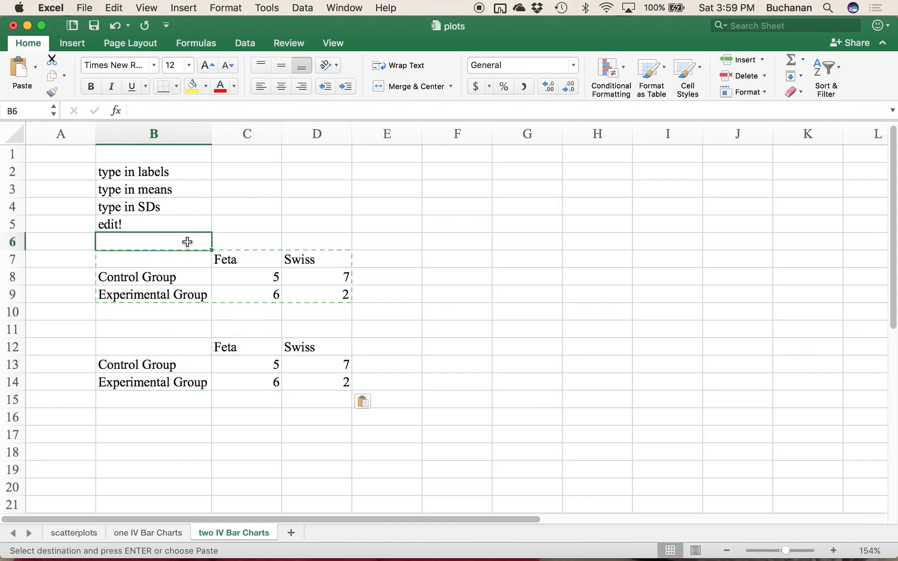
{"action": "key", "text": "Tab"}
{"action": "type", "text": "MEANS"}
{"action": "double_click", "coordinate": [235, 323]}
{"action": "type", "text": "SDs"}
{"action": "key", "text": "Return"}
Step: Replace the values in the SDs table with 1 and 1.5 under Feta and 4 and 1 under Swiss
{"action": "left_click", "coordinate": [252, 368]}
{"action": "type", "text": "1"}
{"action": "key", "text": "Return"}
{"action": "type", "text": "1.5"}
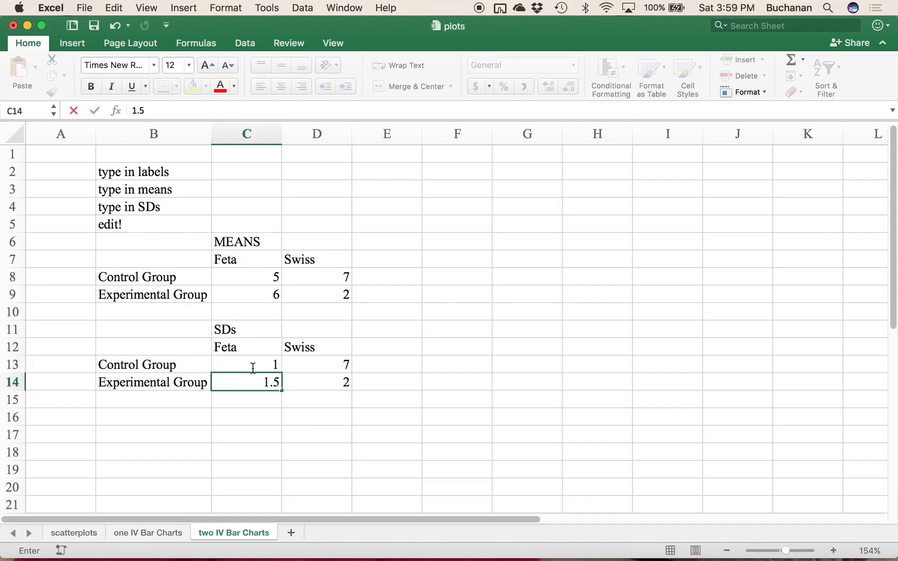
{"action": "key", "text": "Tab"}
{"action": "key", "text": "Up"}
{"action": "type", "text": "4"}
{"action": "key", "text": "Return"}
{"action": "key", "text": "Up"}
{"action": "key", "text": "Down"}
{"action": "type", "text": "1"}
{"action": "key", "text": "Return"}
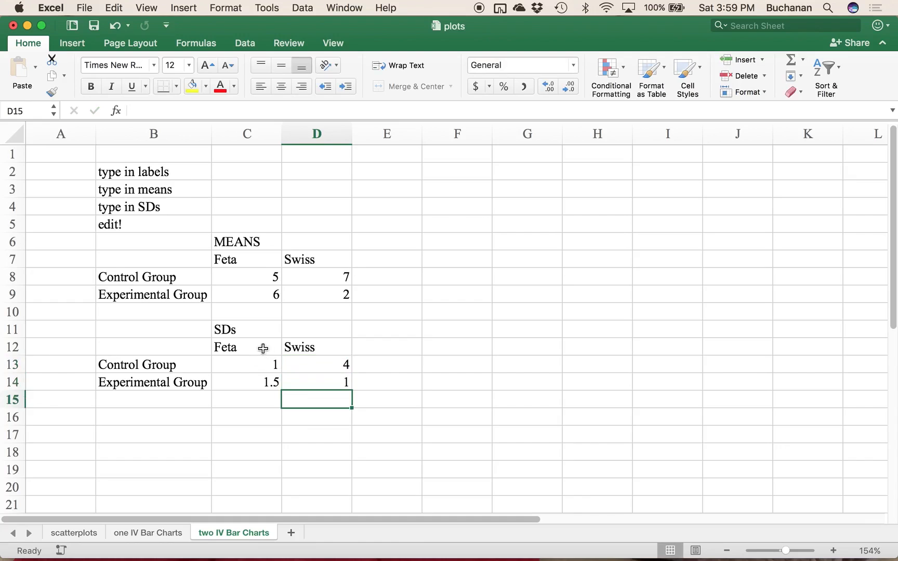
Step: Insert a clustered column chart from the means table in B7:D9 and place it beside the tables
{"action": "left_click_drag", "start_coordinate": [158, 262], "coordinate": [311, 295]}
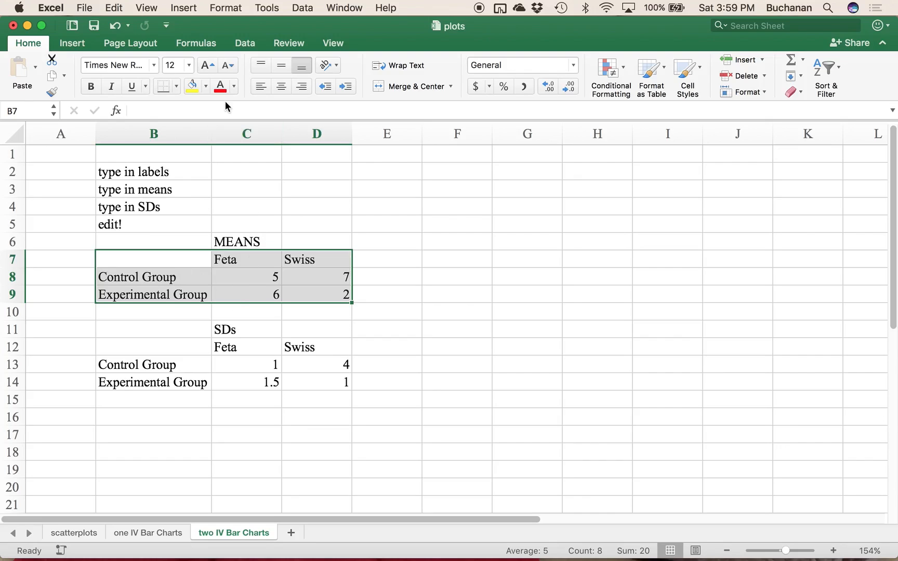
{"action": "left_click", "coordinate": [63, 43]}
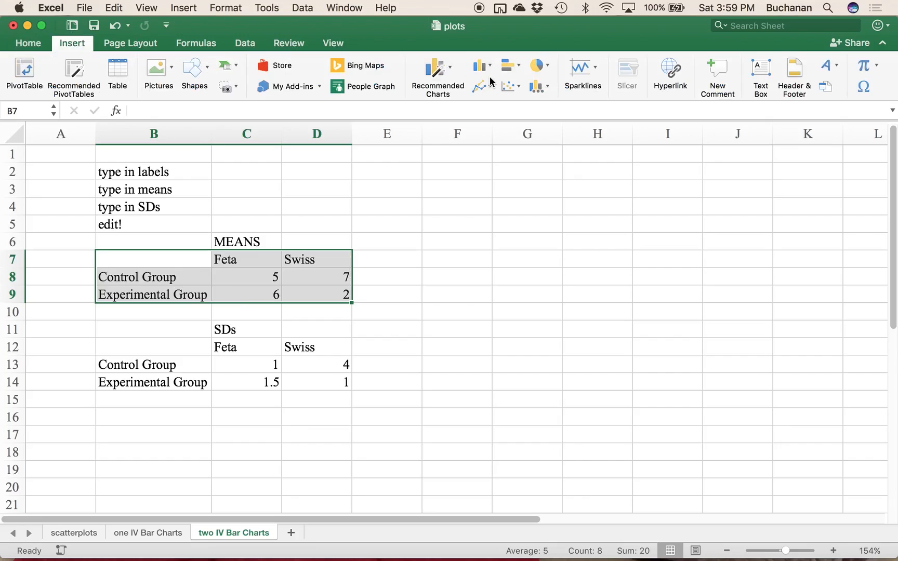
{"action": "left_click", "coordinate": [487, 66]}
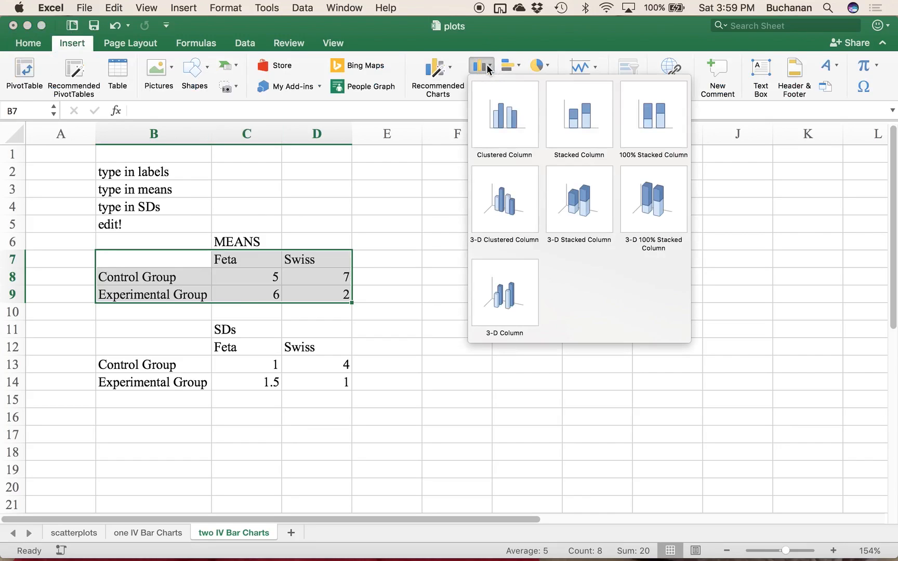
{"action": "left_click", "coordinate": [504, 119]}
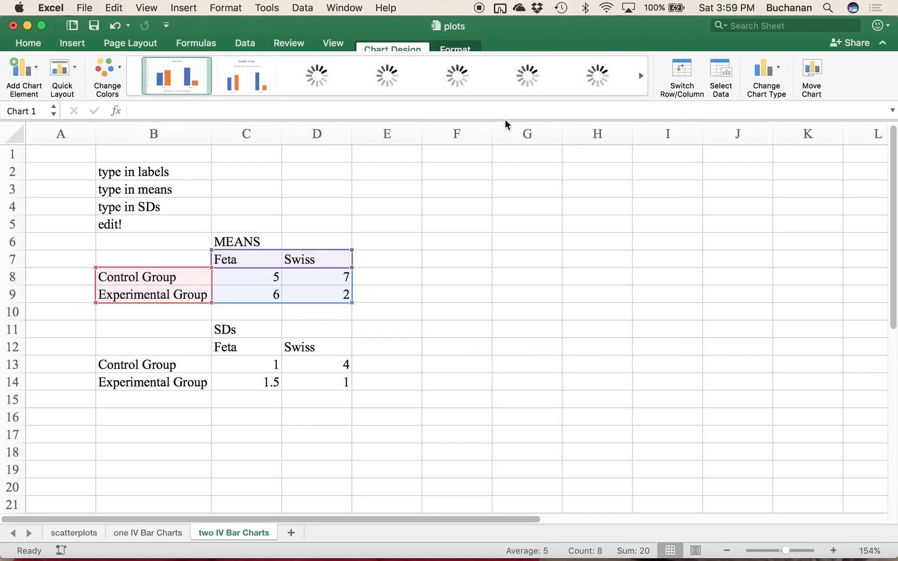
{"action": "left_click_drag", "start_coordinate": [556, 236], "coordinate": [662, 179]}
Step: Remove the chart title and the horizontal gridlines from the clustered column chart
{"action": "left_click", "coordinate": [565, 185]}
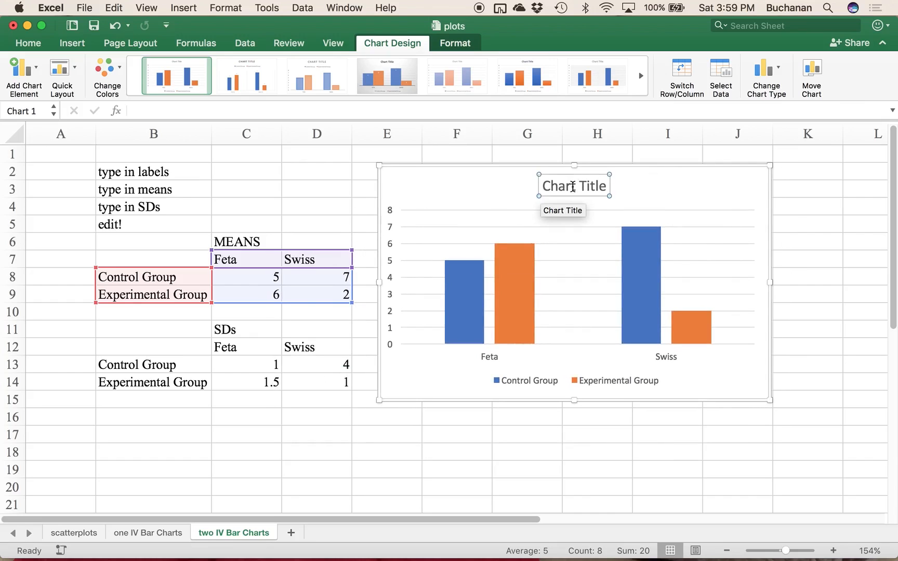
{"action": "key", "text": "Delete"}
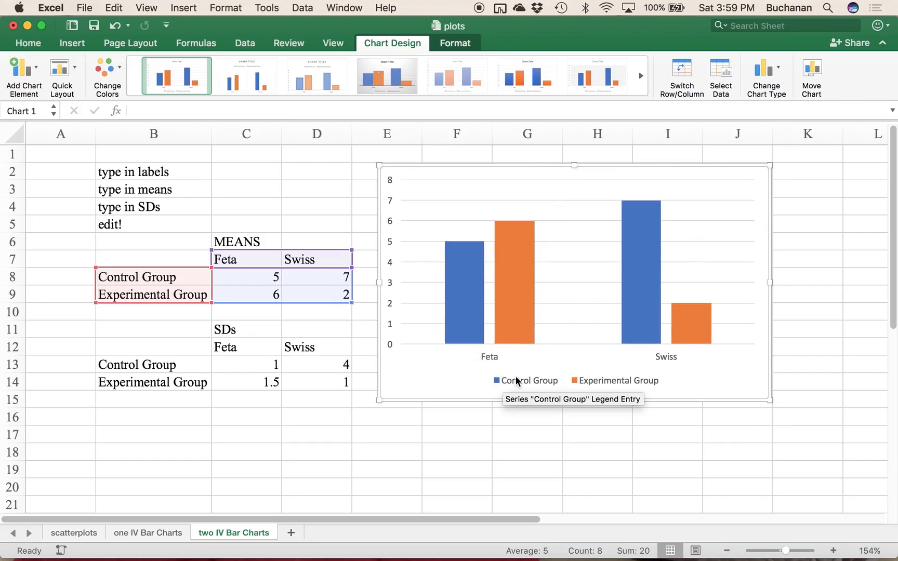
{"action": "left_click", "coordinate": [686, 221]}
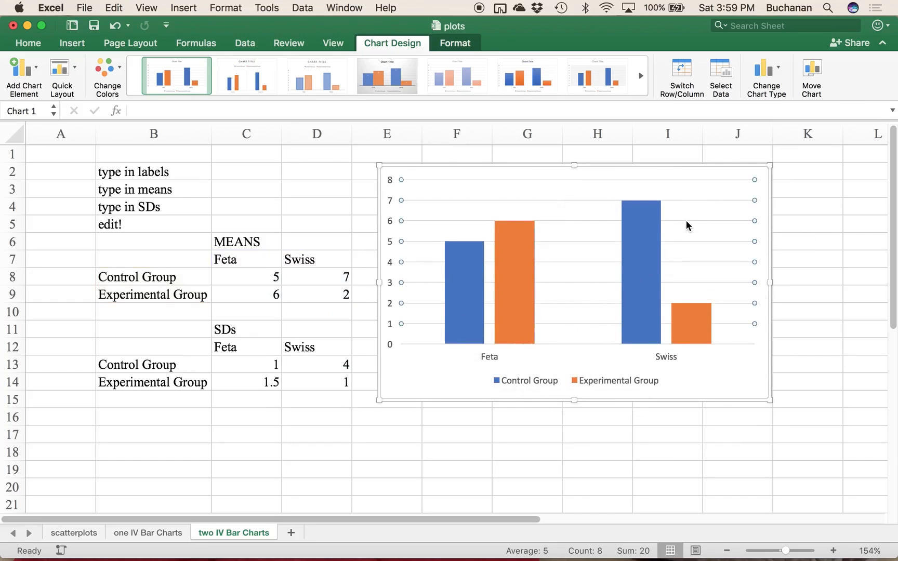
{"action": "key", "text": "Delete"}
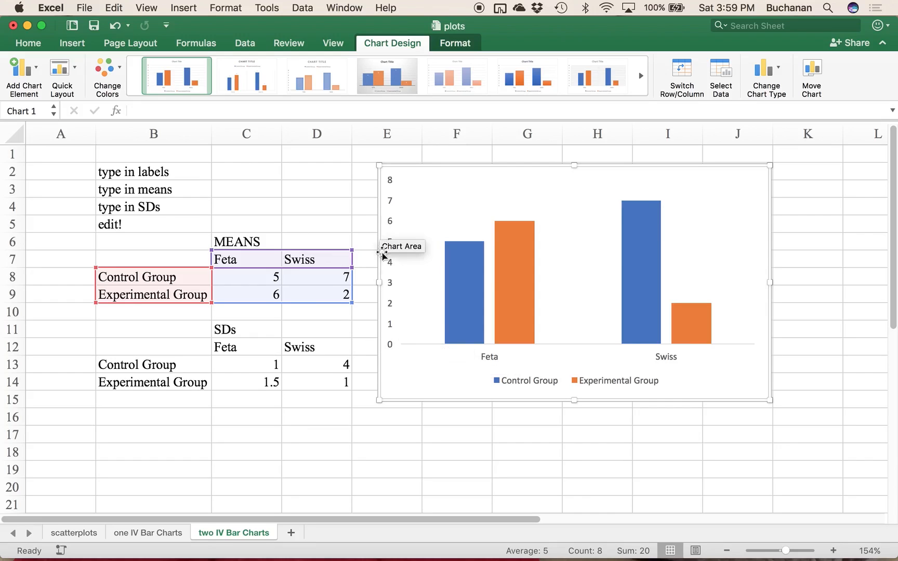
Step: Set the vertical axis bounds to a minimum of 1 and a maximum of 10
{"action": "left_click", "coordinate": [390, 292]}
{"action": "left_click", "coordinate": [389, 282]}
{"action": "right_click", "coordinate": [389, 282]}
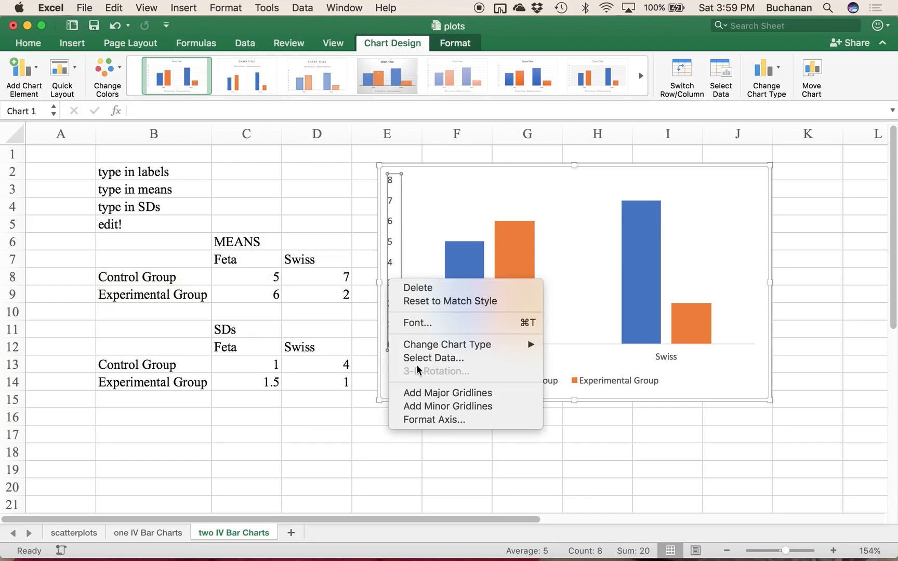
{"action": "left_click", "coordinate": [429, 420]}
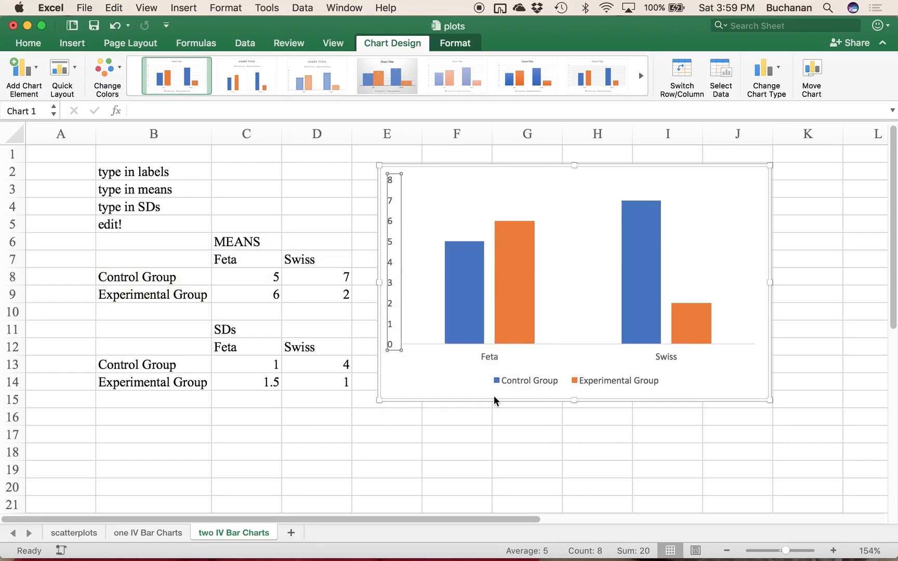
{"action": "scroll", "coordinate": [515, 428], "scroll_direction": "right", "scroll_amount": 5}
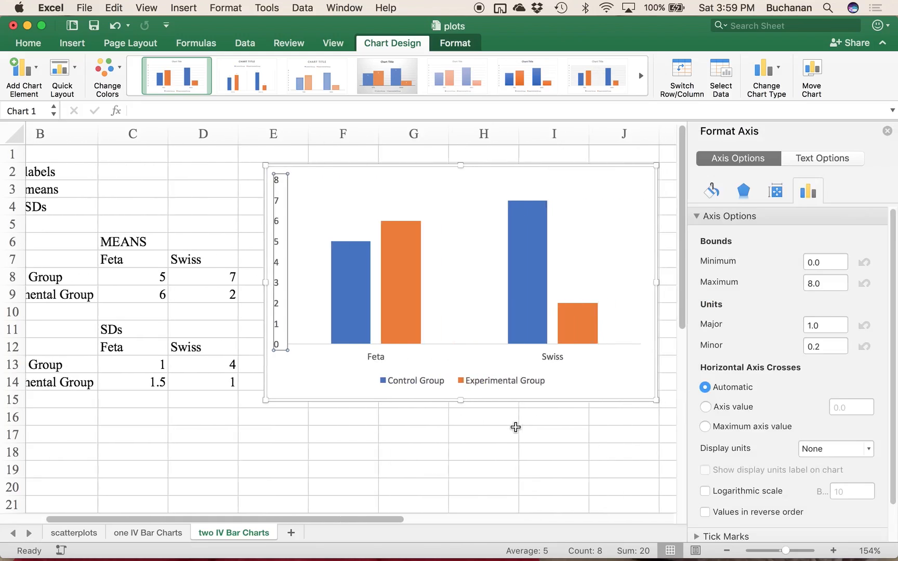
{"action": "scroll", "coordinate": [515, 427], "scroll_direction": "right", "scroll_amount": 1}
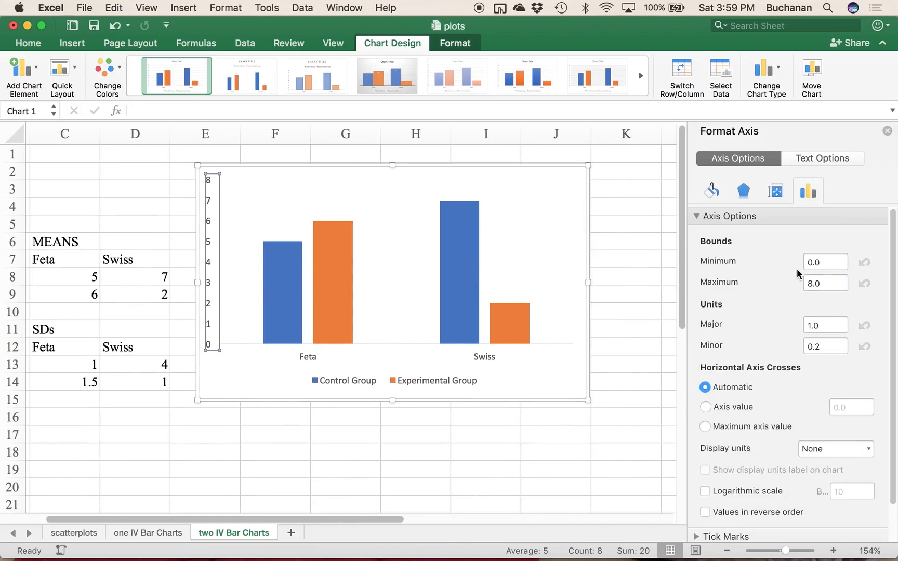
{"action": "left_click", "coordinate": [827, 261]}
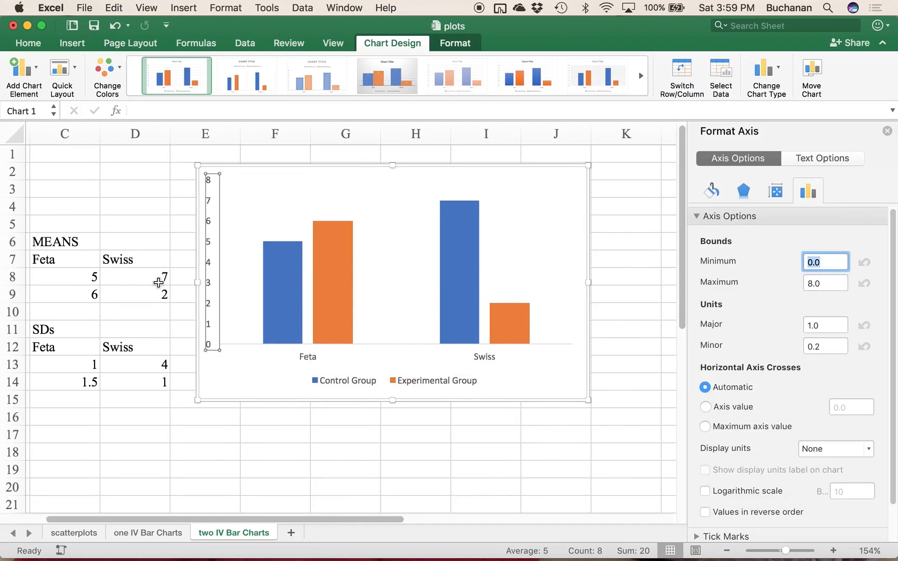
{"action": "type", "text": "1"}
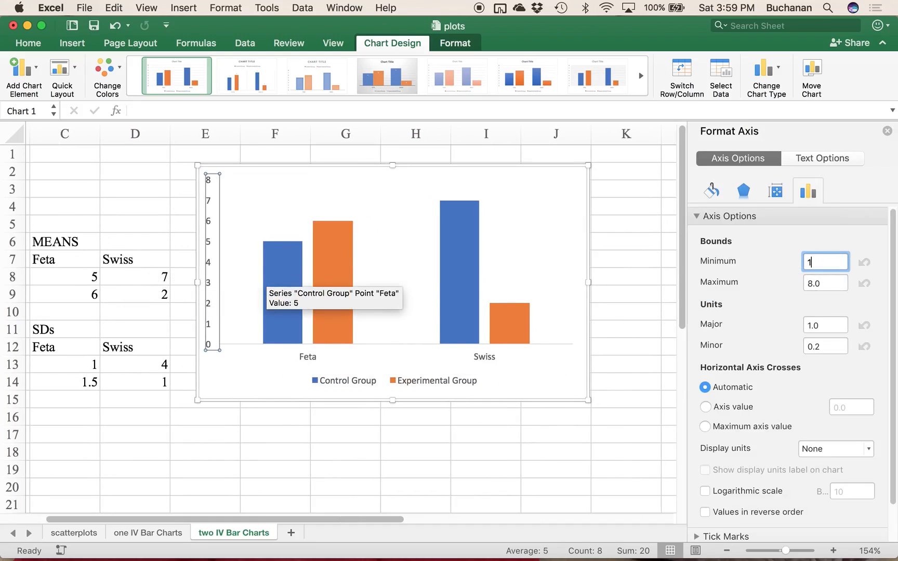
{"action": "key", "text": "Tab"}
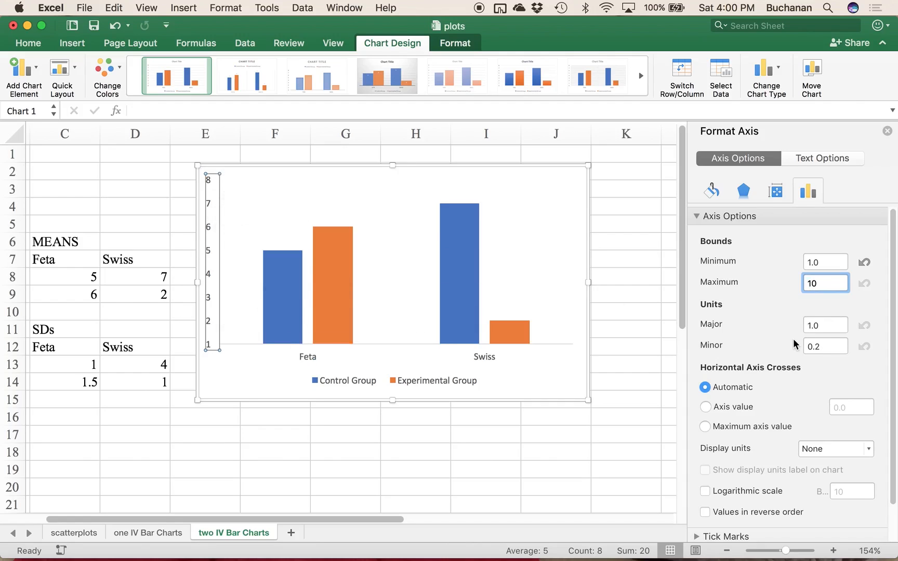
{"action": "key", "text": "Tab"}
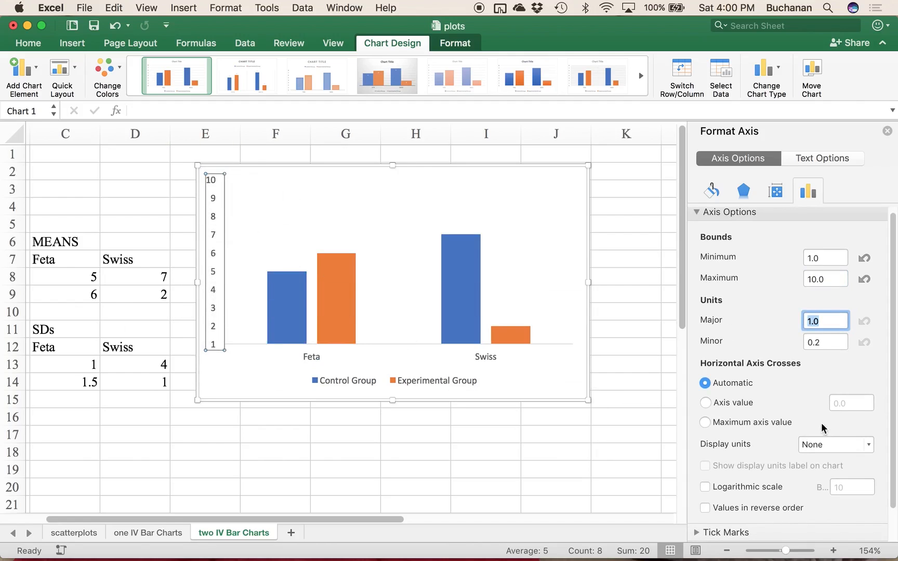
{"action": "scroll", "coordinate": [786, 385], "scroll_direction": "down", "scroll_amount": 2}
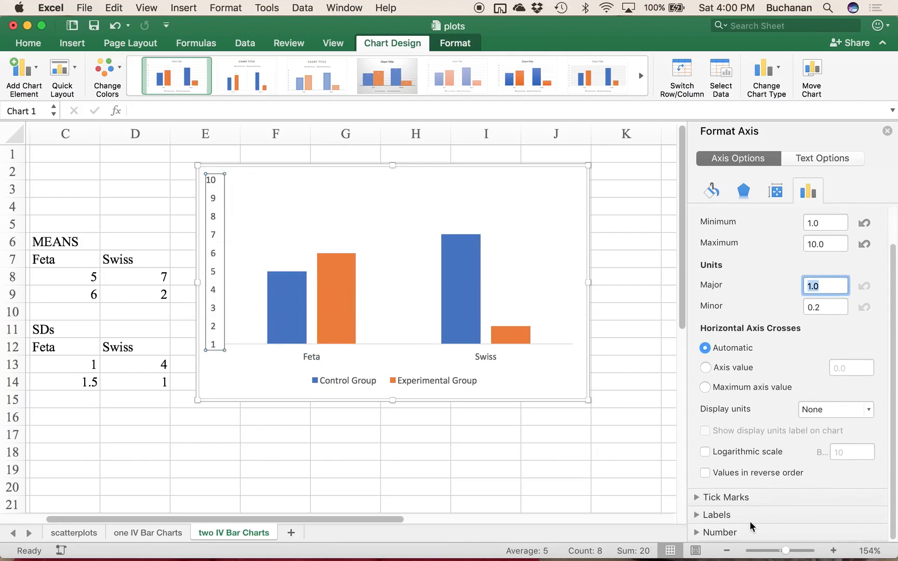
{"action": "left_click", "coordinate": [719, 533]}
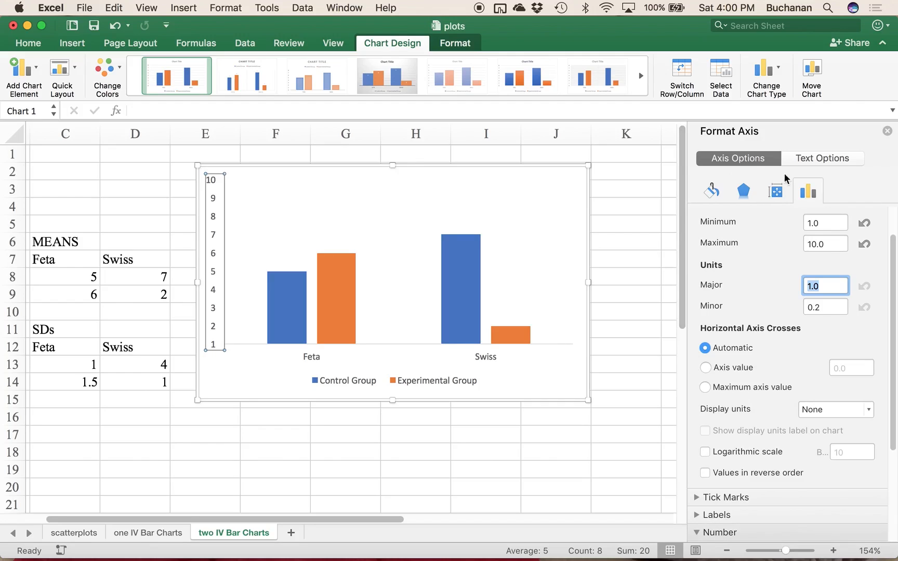
Step: Give both the vertical and the horizontal chart axes a solid line
{"action": "left_click", "coordinate": [707, 196]}
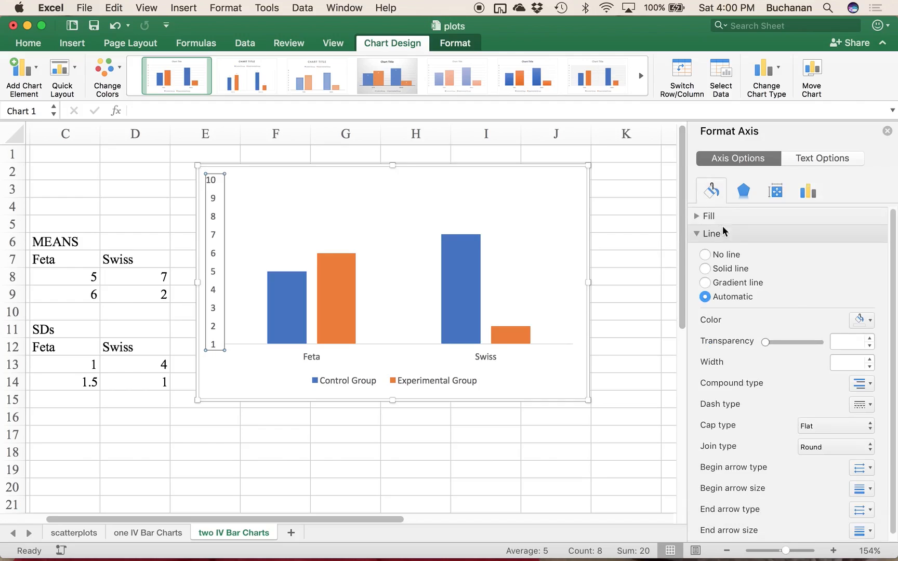
{"action": "left_click", "coordinate": [729, 270]}
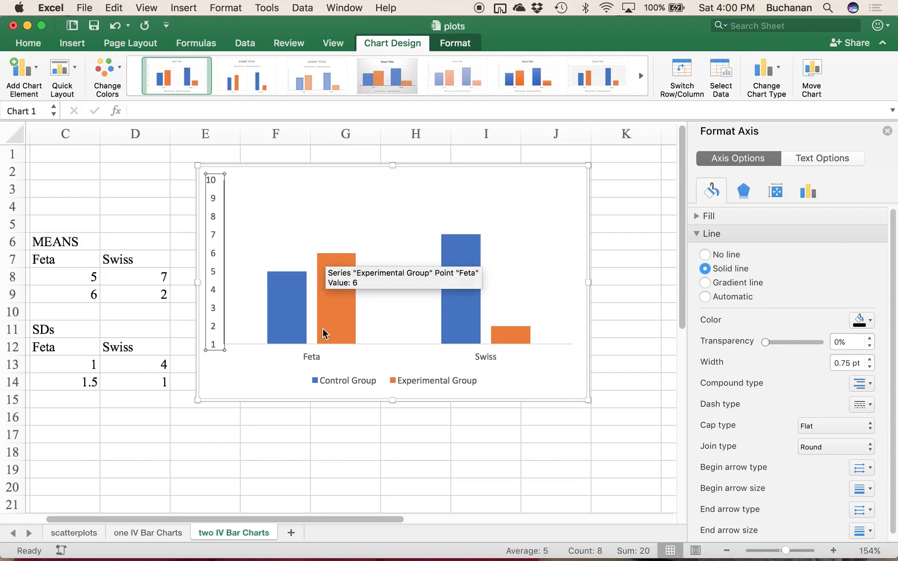
{"action": "left_click", "coordinate": [311, 356]}
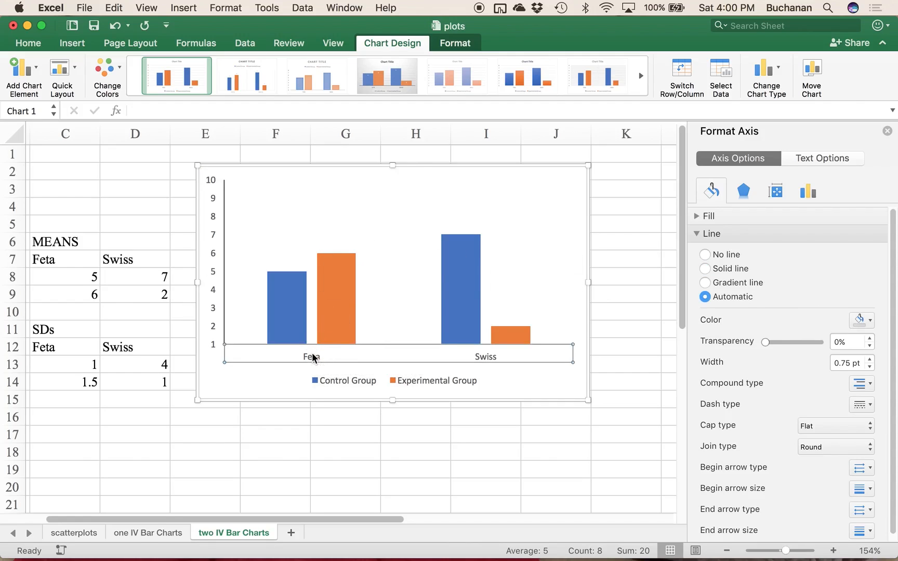
{"action": "left_click", "coordinate": [705, 269]}
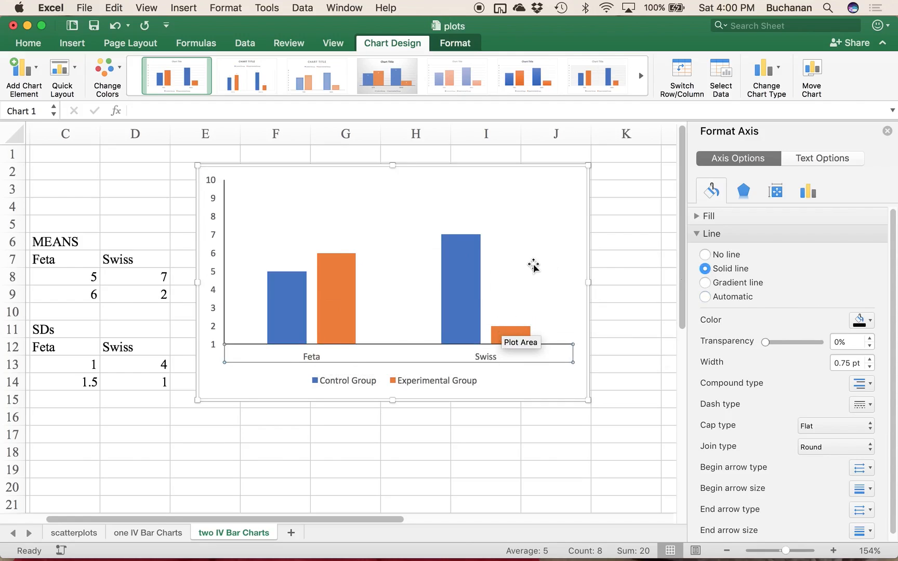
{"action": "left_click", "coordinate": [305, 230]}
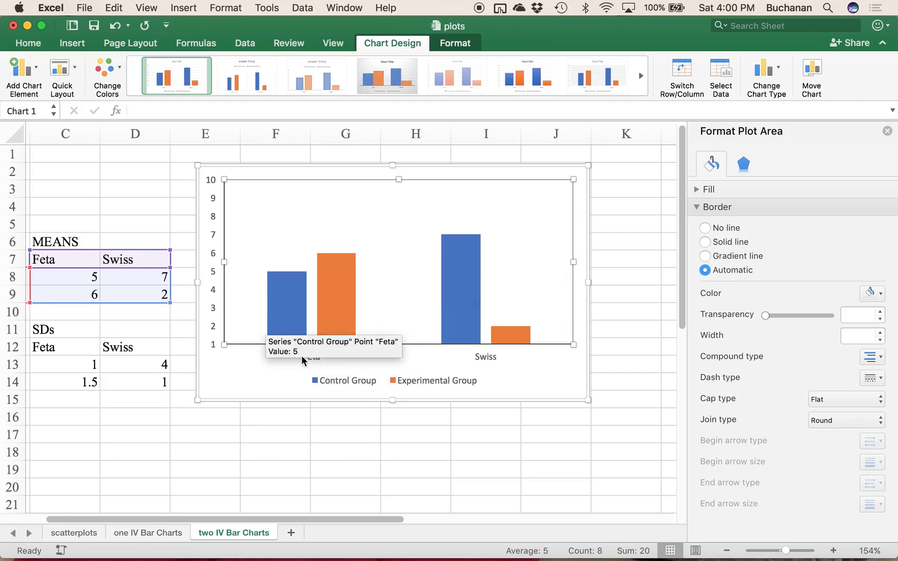
Step: Format the horizontal axis labels, Feta and Swiss, in Times New Roman at size 12
{"action": "left_click", "coordinate": [310, 360]}
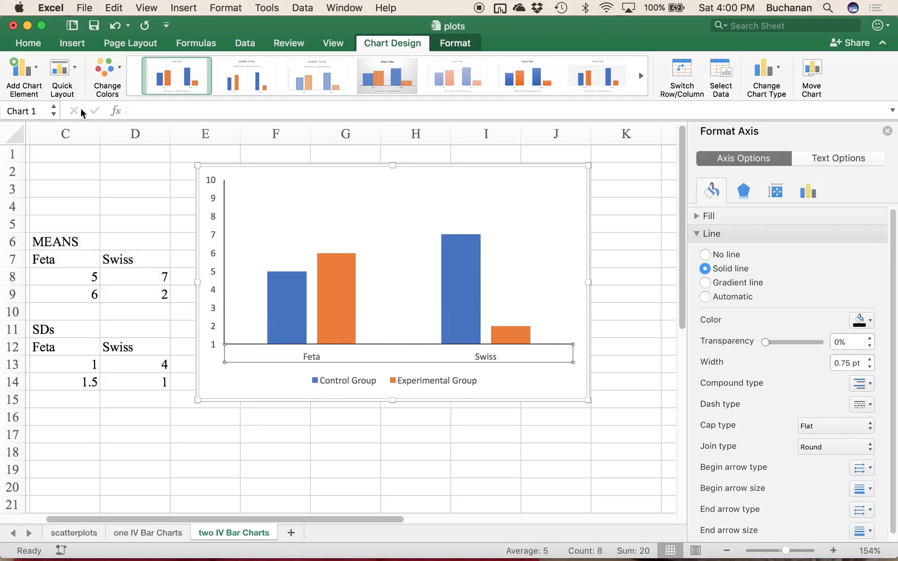
{"action": "left_click", "coordinate": [27, 43]}
{"action": "left_click", "coordinate": [122, 65]}
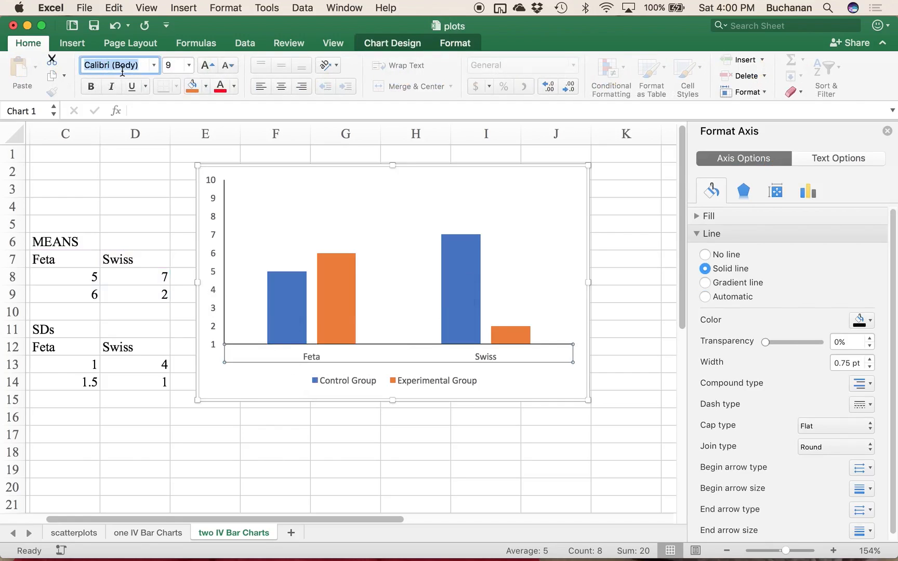
{"action": "type", "text": "Times New Roman"}
{"action": "key", "text": "Return"}
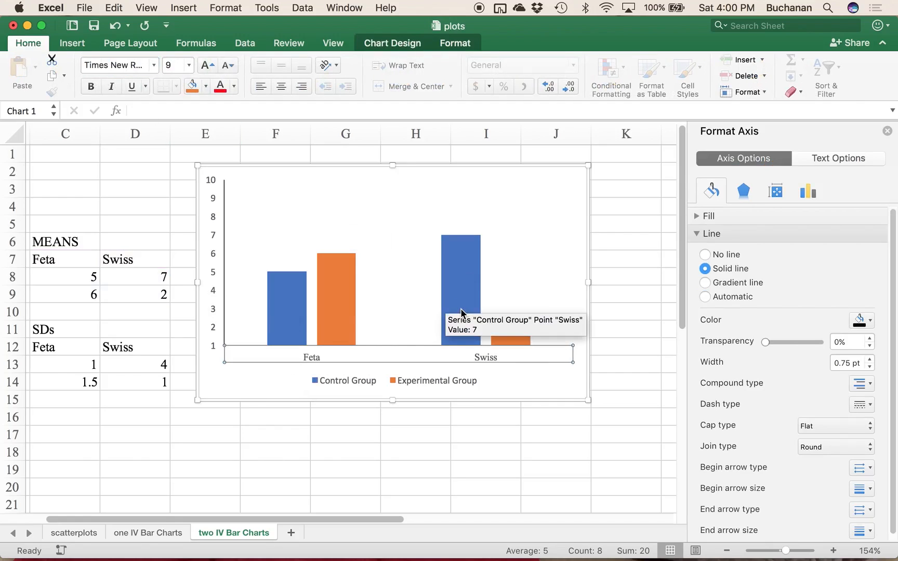
{"action": "left_click", "coordinate": [172, 63]}
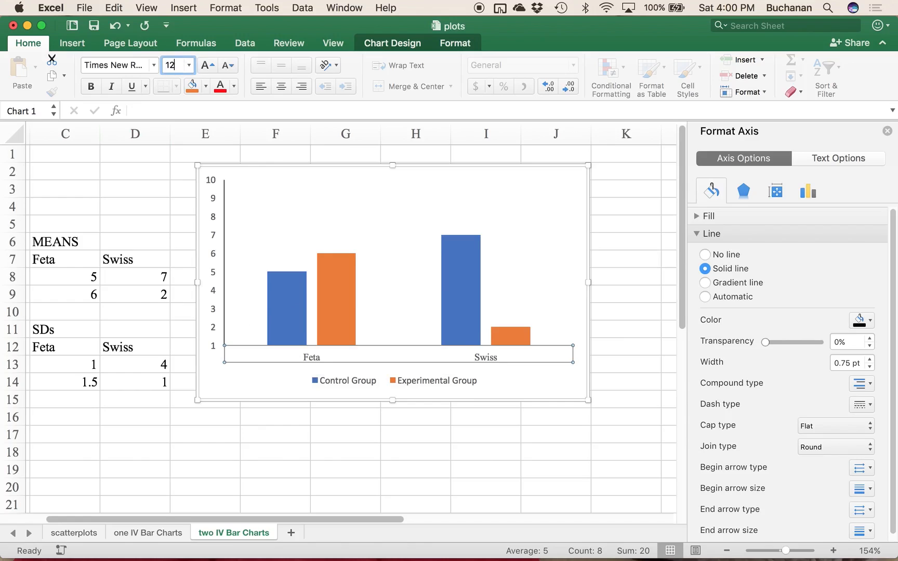
{"action": "key", "text": "Return"}
Step: Format the vertical axis numbers in Times New Roman at size 12
{"action": "left_click", "coordinate": [214, 217]}
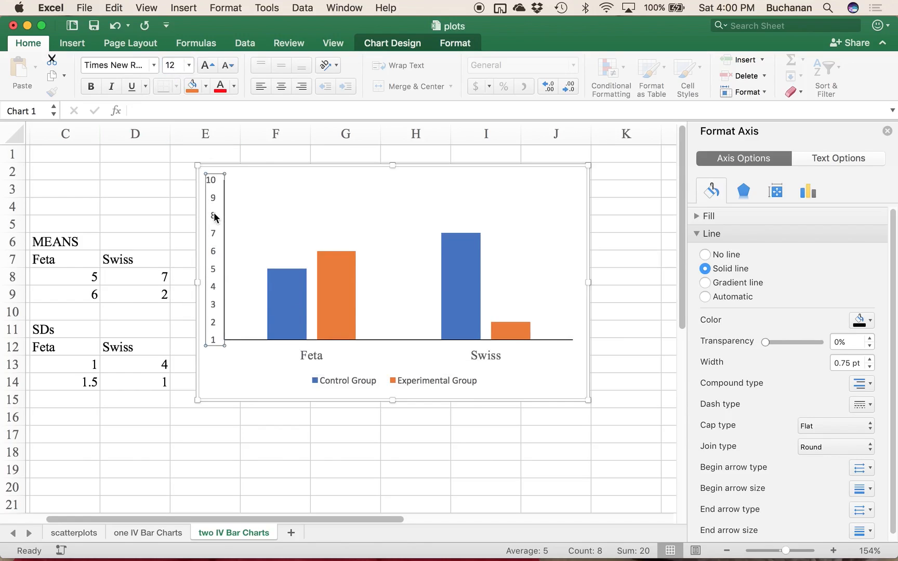
{"action": "left_click", "coordinate": [117, 65]}
{"action": "type", "text": "Times"}
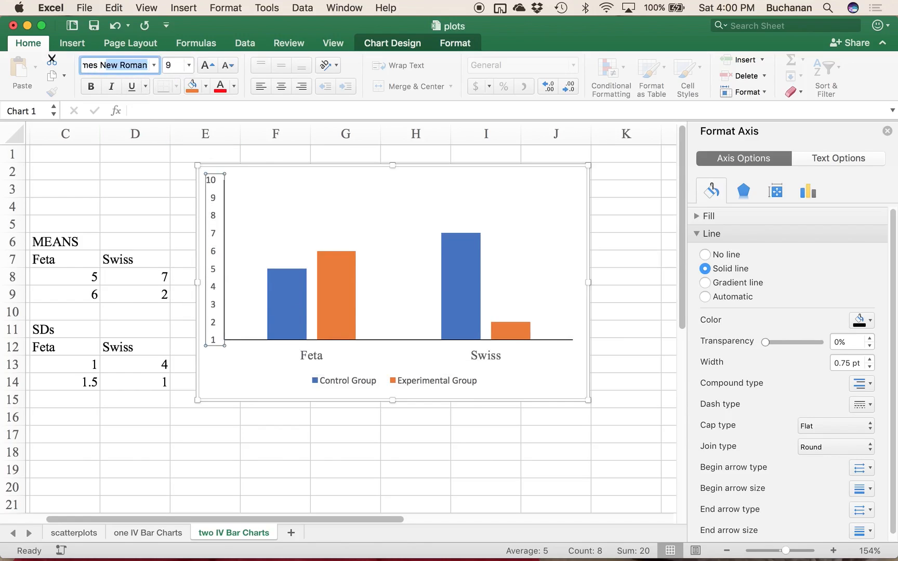
{"action": "key", "text": "Return"}
{"action": "left_click", "coordinate": [179, 62]}
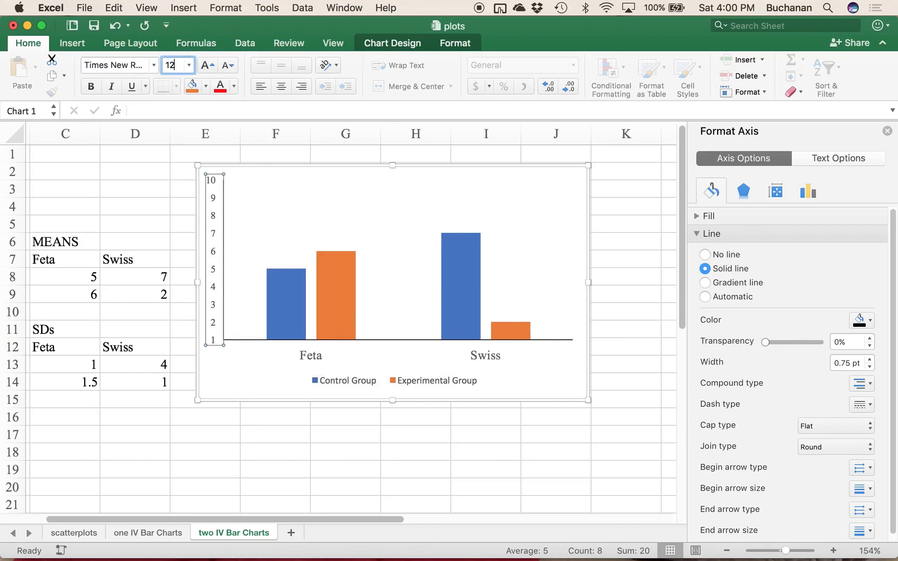
{"action": "key", "text": "Return"}
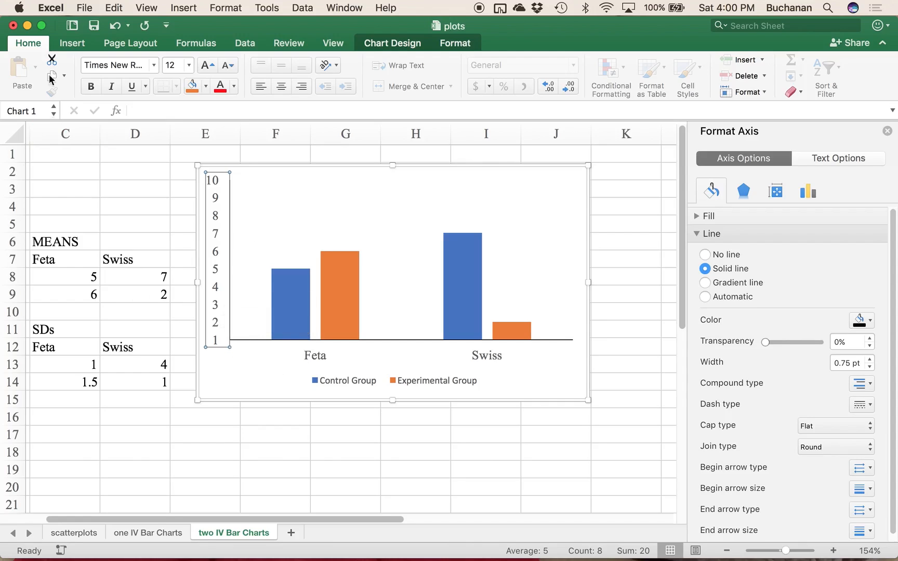
Step: Add primary horizontal and primary vertical axis titles to the chart
{"action": "left_click", "coordinate": [391, 44]}
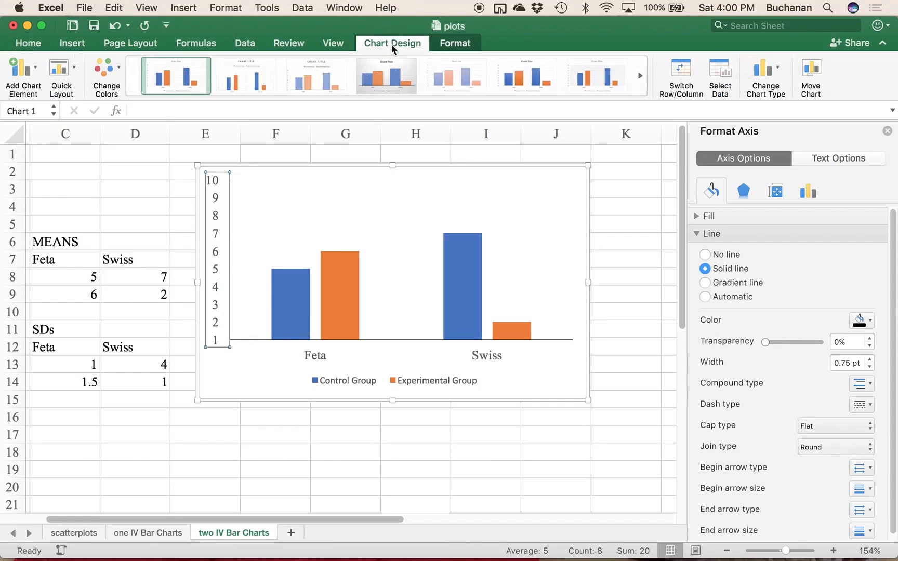
{"action": "left_click", "coordinate": [16, 79]}
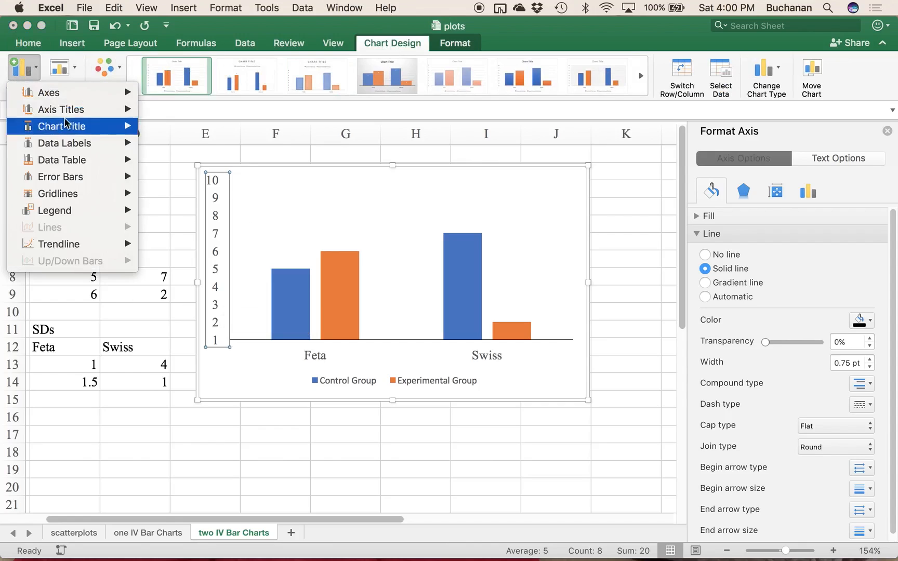
{"action": "mouse_move", "coordinate": [65, 116]}
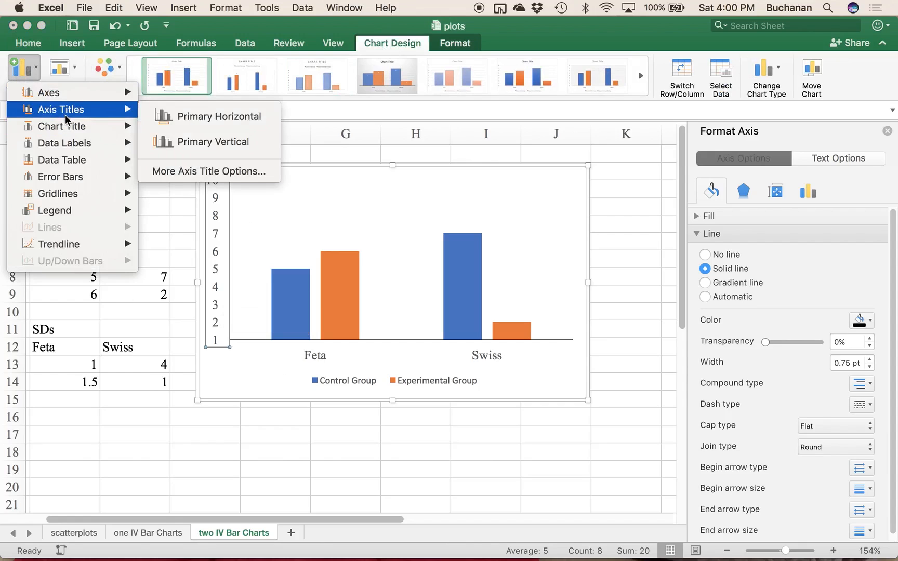
{"action": "left_click", "coordinate": [160, 115]}
{"action": "left_click", "coordinate": [30, 86]}
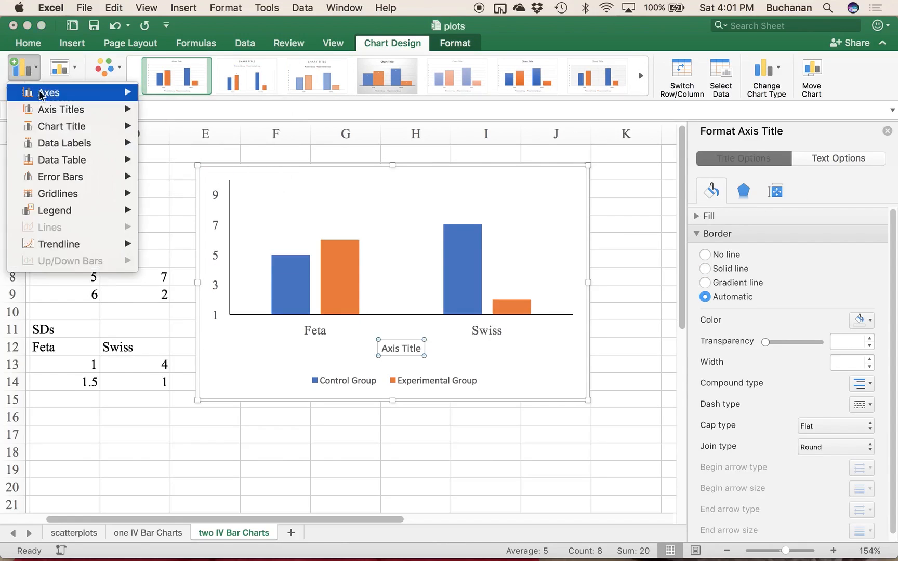
{"action": "mouse_move", "coordinate": [104, 115]}
{"action": "left_click", "coordinate": [182, 148]}
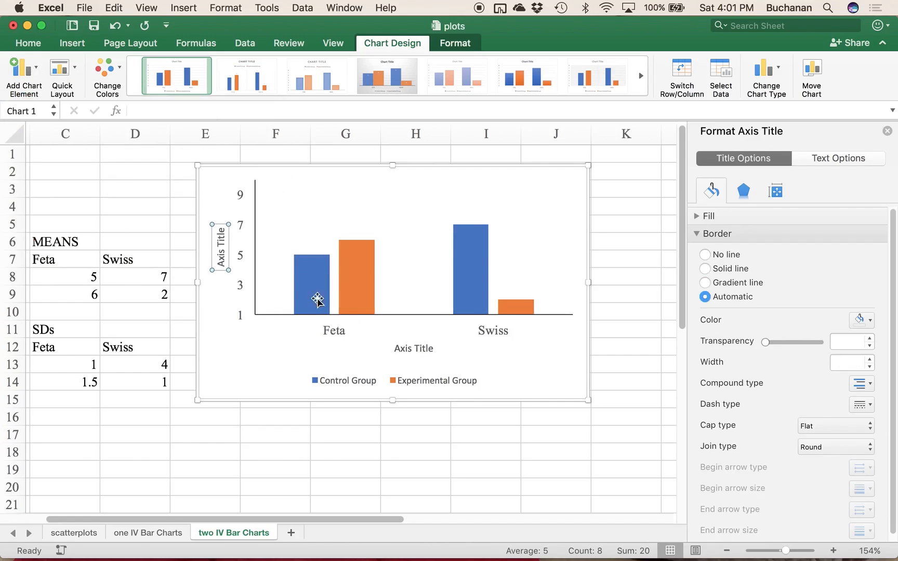
Step: Replace the horizontal axis title's placeholder text with "Cheese Group"
{"action": "left_click", "coordinate": [413, 349]}
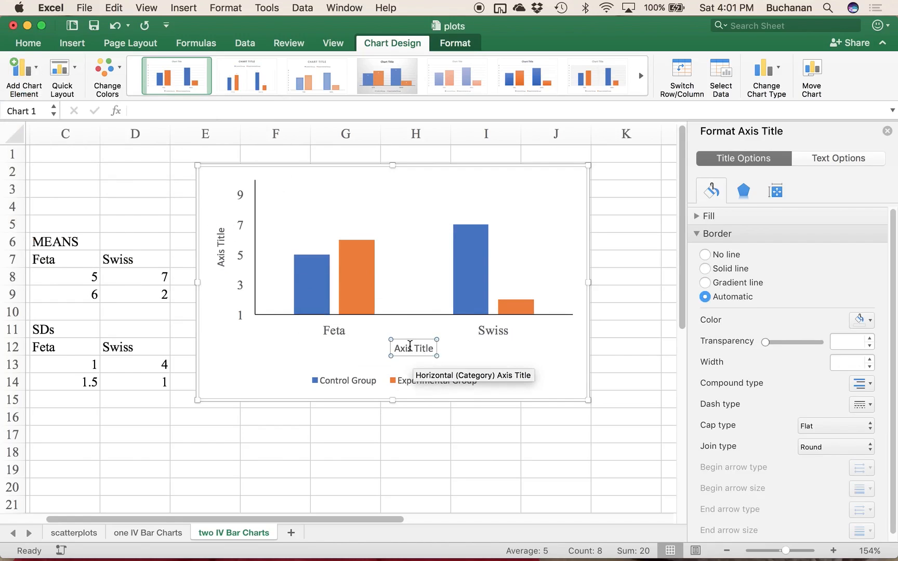
{"action": "left_click_drag", "start_coordinate": [396, 349], "coordinate": [425, 348]}
{"action": "type", "text": "Cheese Group"}
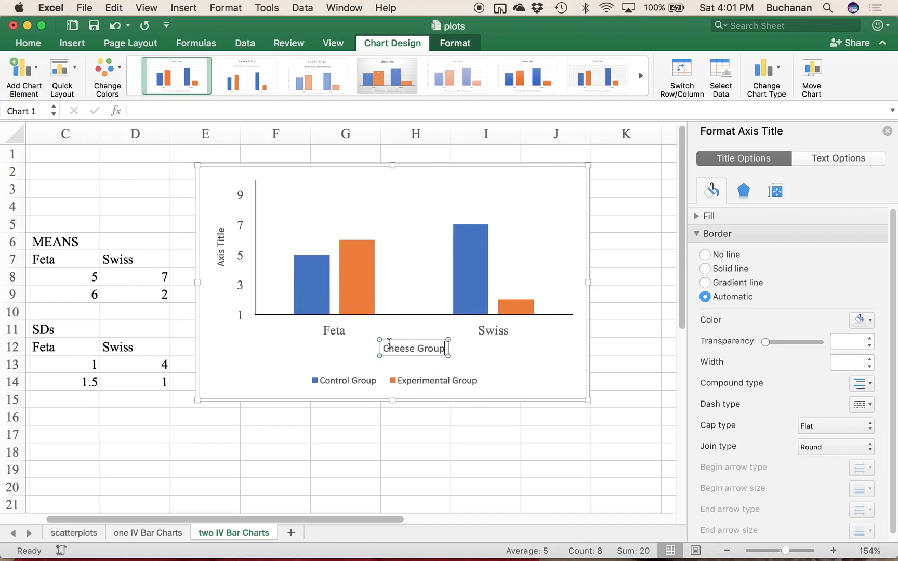
Step: Replace the vertical axis title's placeholder text with "Average Rating Score"
{"action": "left_click", "coordinate": [221, 242]}
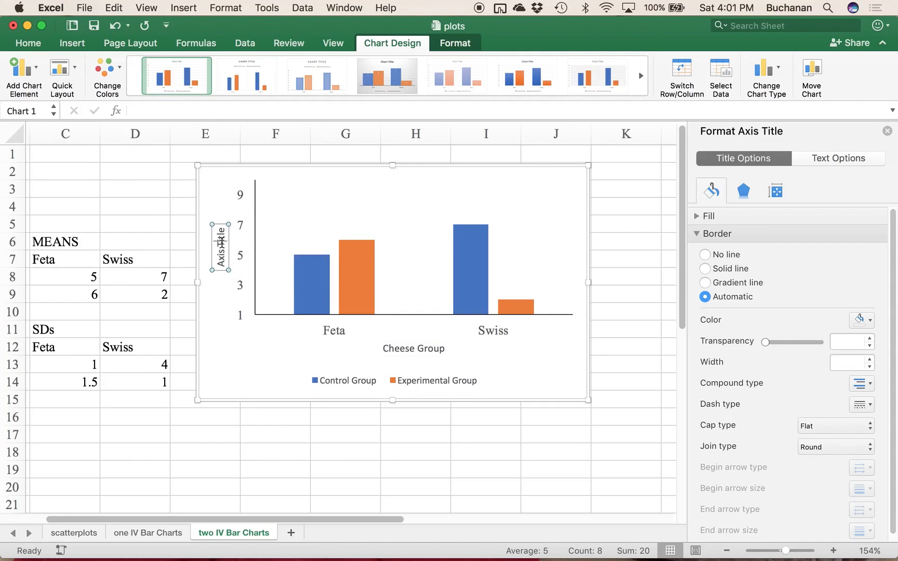
{"action": "left_click_drag", "start_coordinate": [223, 229], "coordinate": [225, 288]}
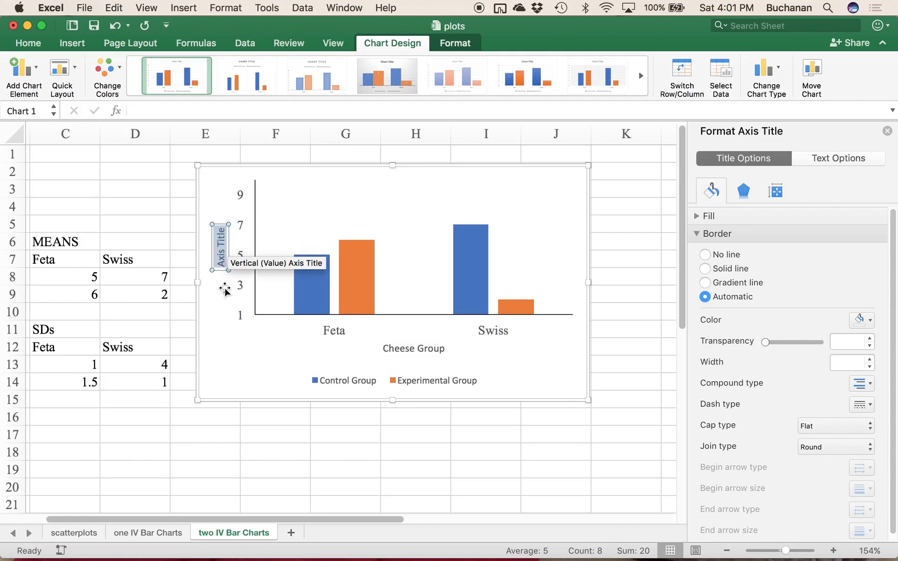
{"action": "type", "text": "Rating Score"}
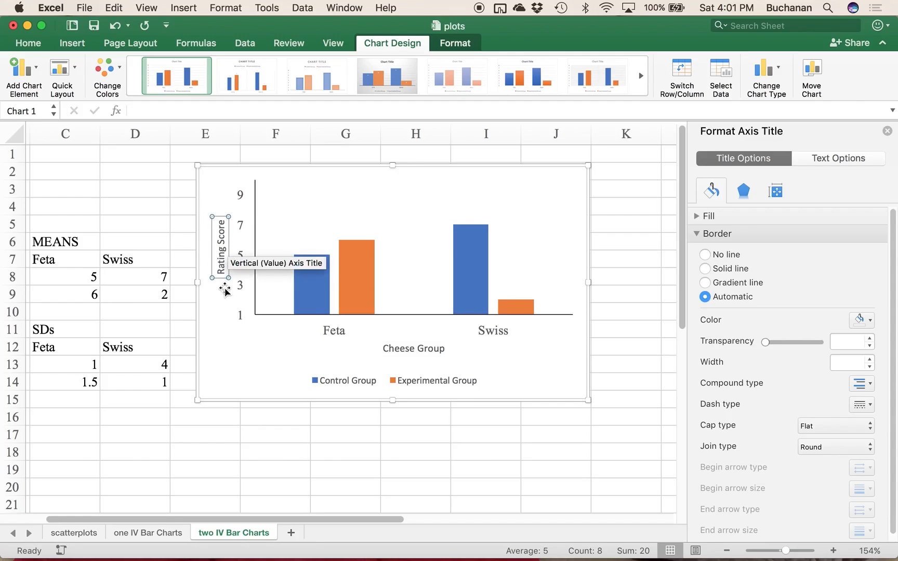
{"action": "left_click", "coordinate": [229, 282]}
{"action": "type", "text": "Average"}
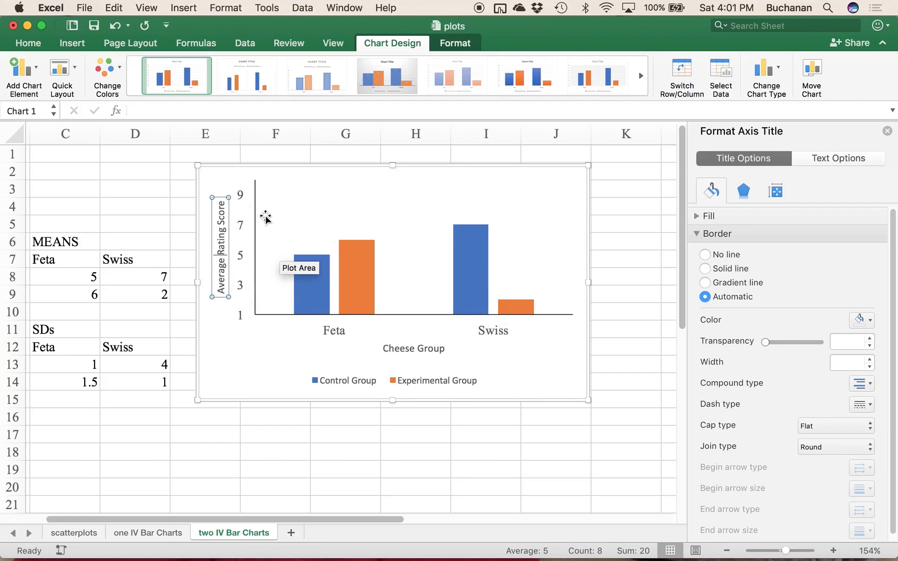
Step: Format the vertical axis title in Times New Roman at size 12
{"action": "left_click", "coordinate": [221, 314]}
{"action": "left_click", "coordinate": [224, 270]}
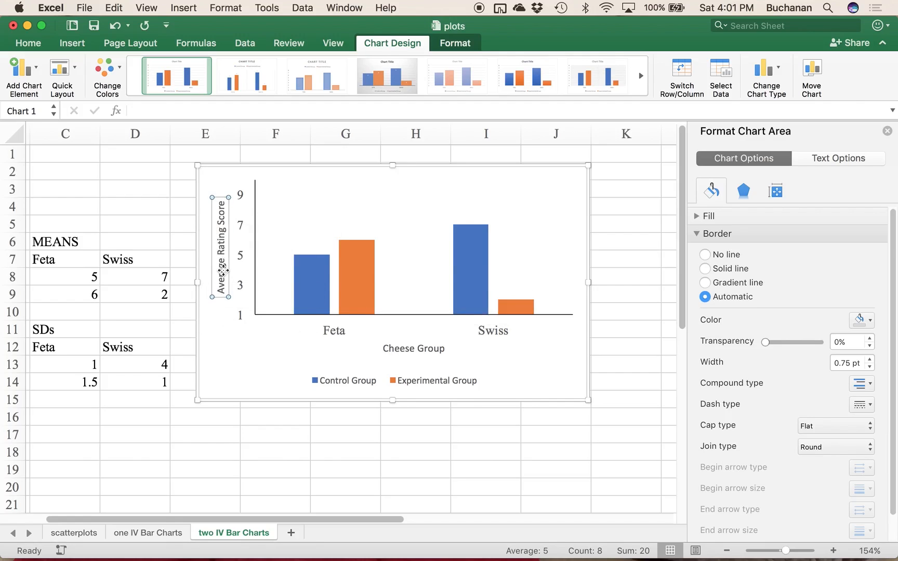
{"action": "left_click", "coordinate": [29, 43]}
{"action": "left_click", "coordinate": [104, 66]}
{"action": "type", "text": "Times"}
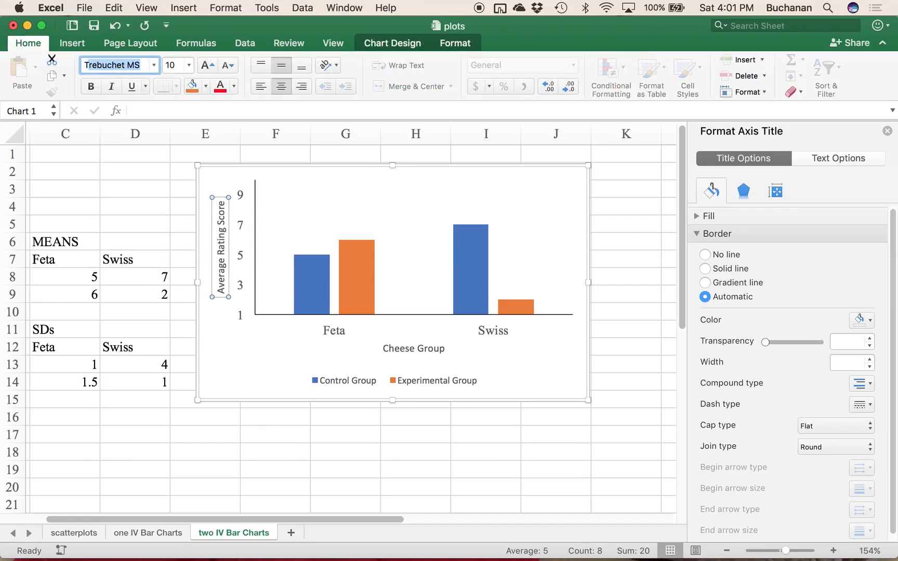
{"action": "key", "text": "Return"}
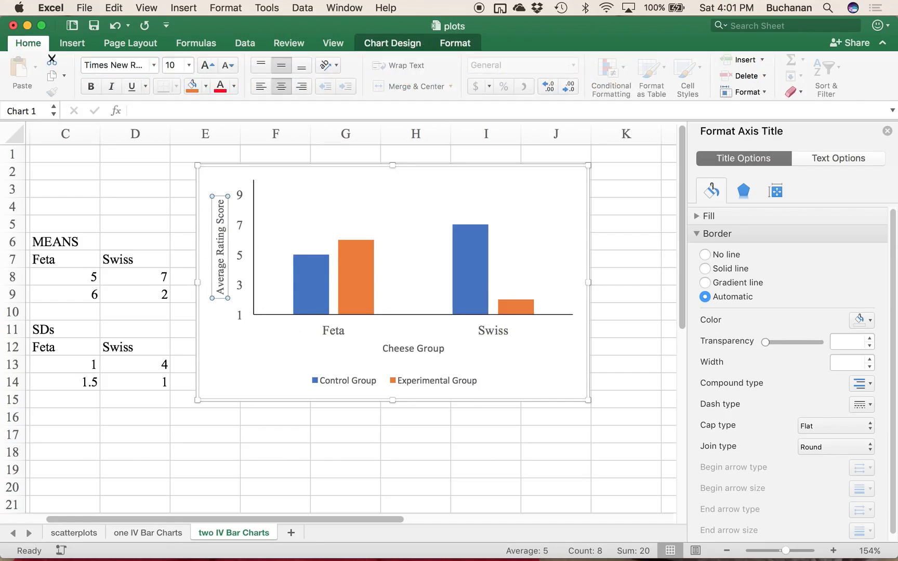
{"action": "left_click", "coordinate": [165, 65]}
{"action": "type", "text": "12"}
{"action": "key", "text": "Return"}
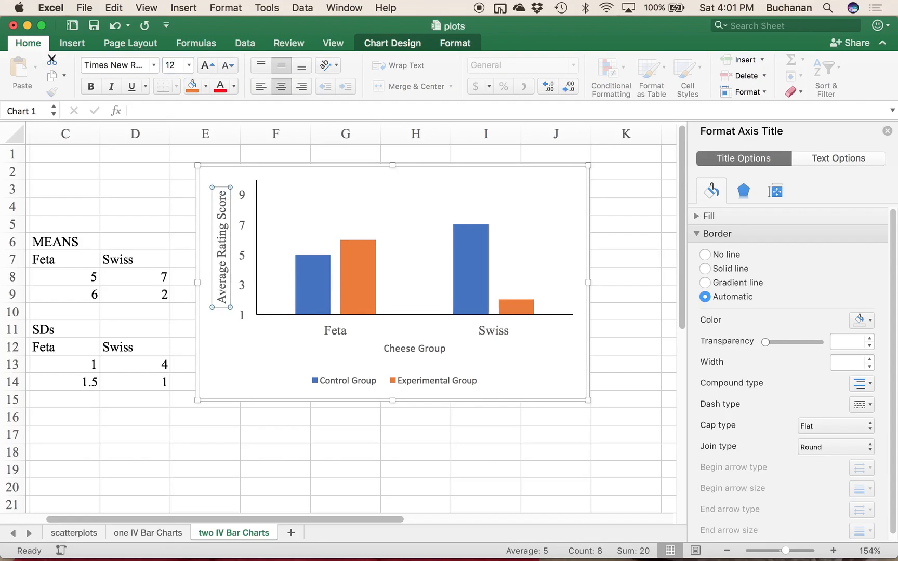
Step: Format the horizontal axis title, Cheese Group, in Times New Roman at size 12
{"action": "left_click", "coordinate": [399, 354]}
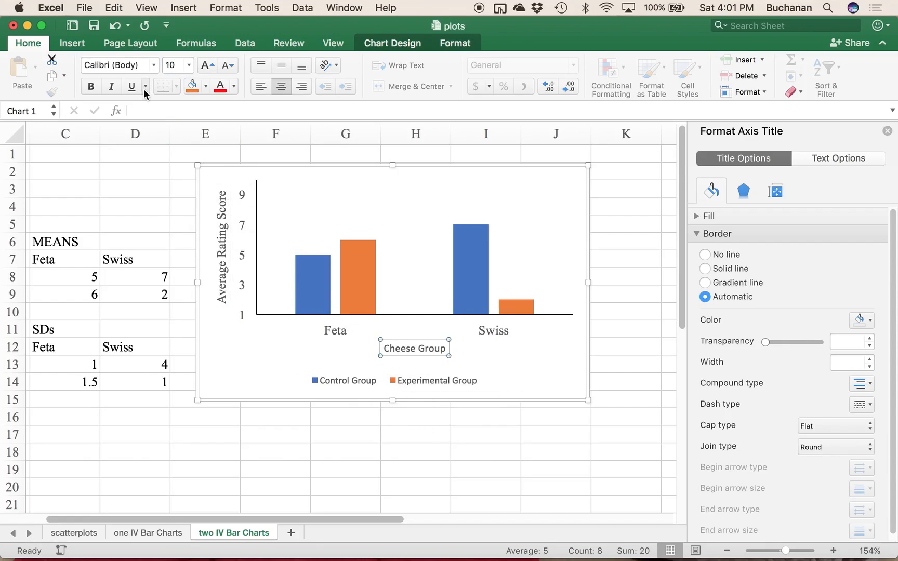
{"action": "left_click", "coordinate": [131, 66]}
{"action": "type", "text": "Times"}
{"action": "key", "text": "Return"}
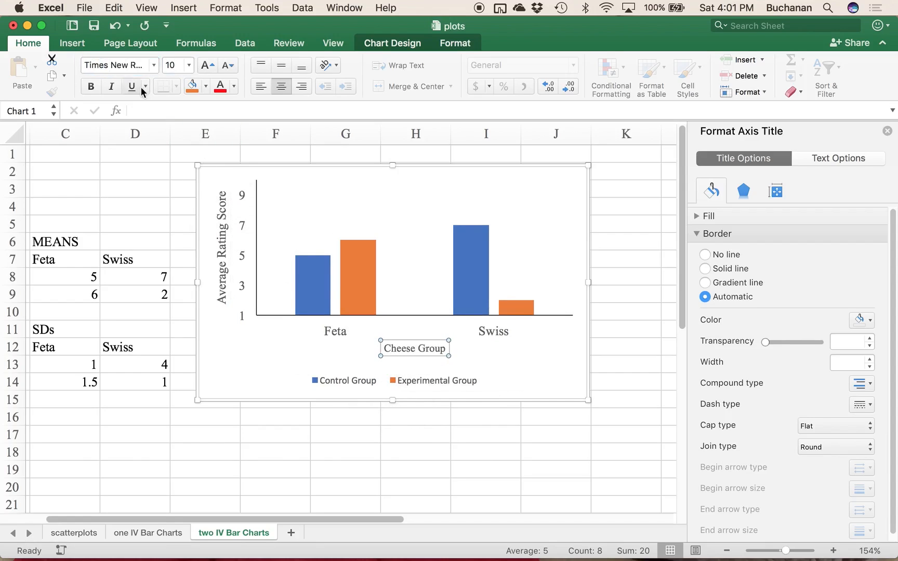
{"action": "left_click", "coordinate": [176, 67]}
{"action": "type", "text": "12"}
{"action": "key", "text": "Return"}
Step: Format the chart legend in Times New Roman at size 12
{"action": "left_click", "coordinate": [352, 381]}
{"action": "left_click", "coordinate": [111, 66]}
{"action": "type", "text": "Times"}
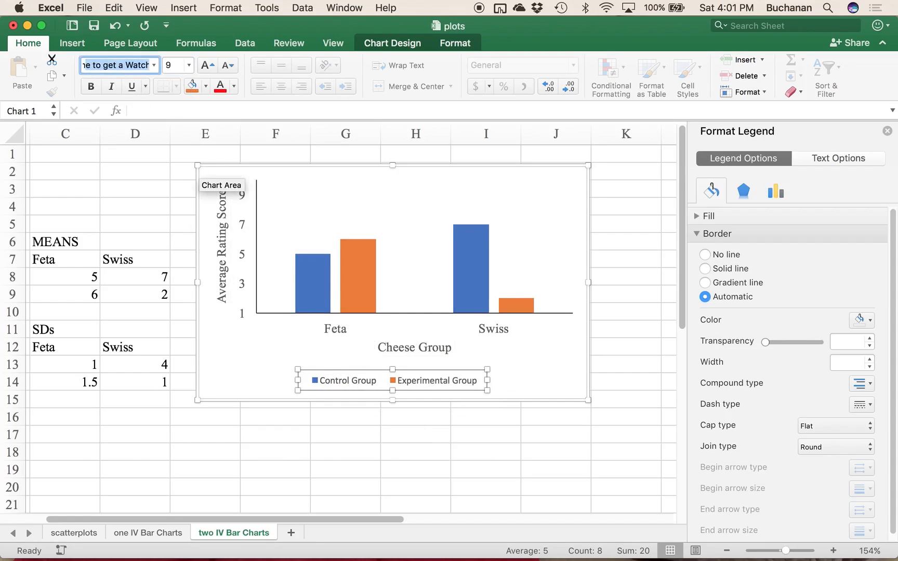
{"action": "key", "text": "Return"}
{"action": "left_click", "coordinate": [176, 63]}
{"action": "type", "text": "1"}
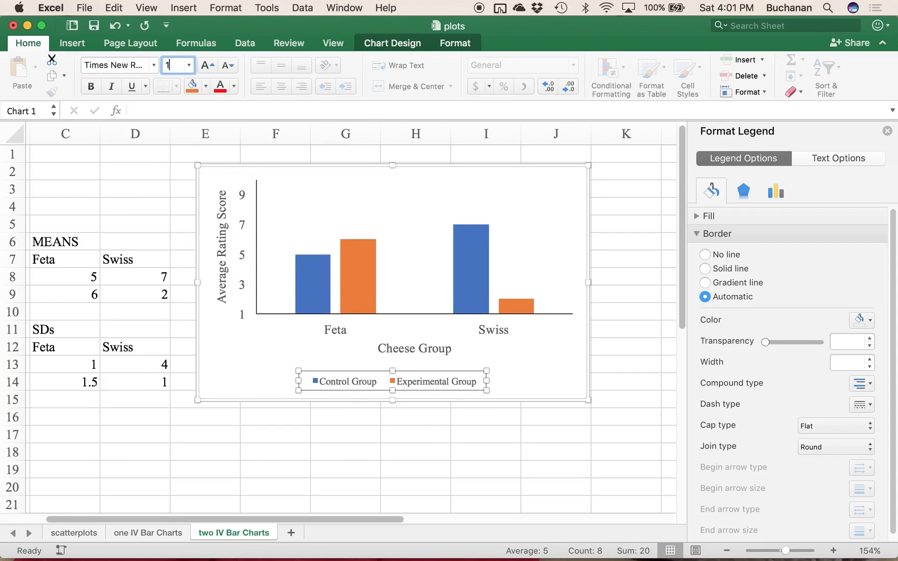
{"action": "type", "text": "2"}
{"action": "key", "text": "Return"}
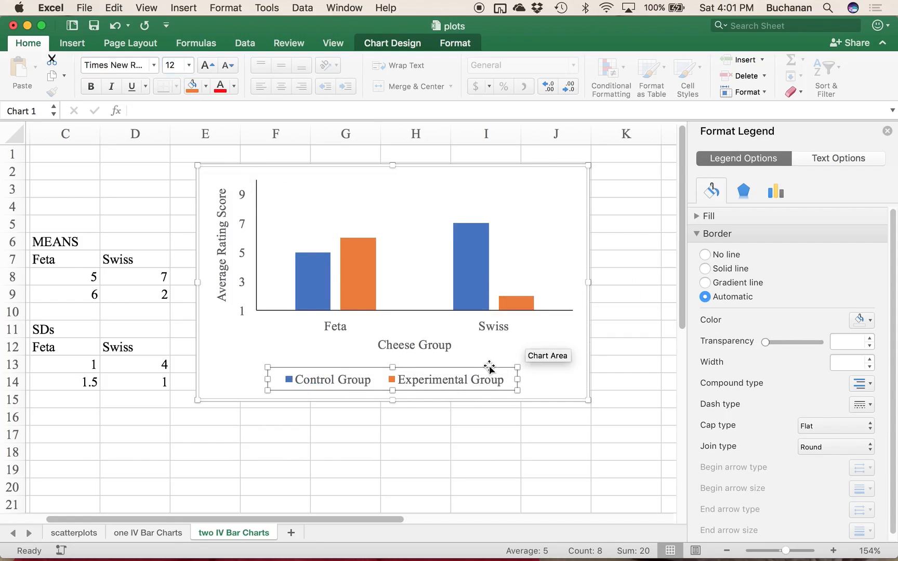
Step: Move the legend to the upper right inside the chart and stretch the plot area down to fill the freed space
{"action": "left_click_drag", "start_coordinate": [487, 368], "coordinate": [541, 173]}
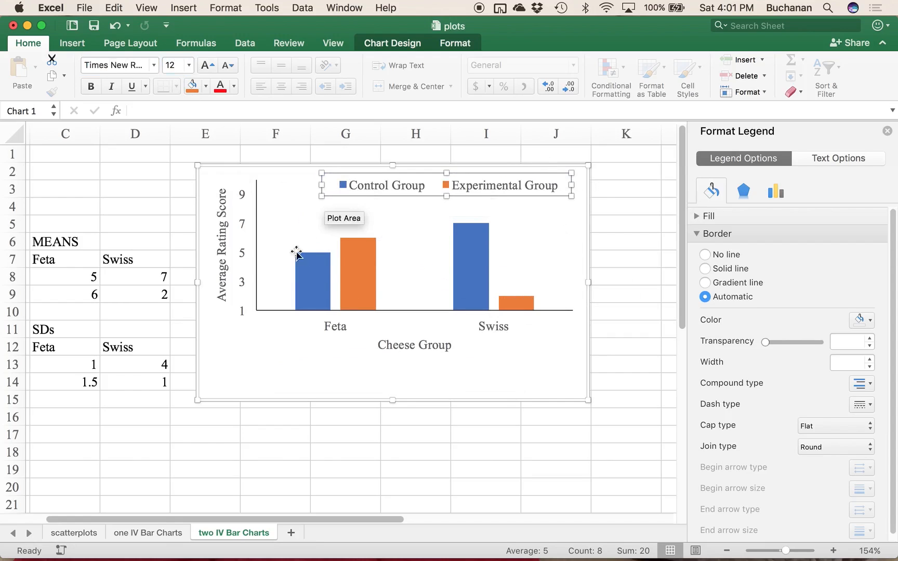
{"action": "left_click", "coordinate": [301, 233]}
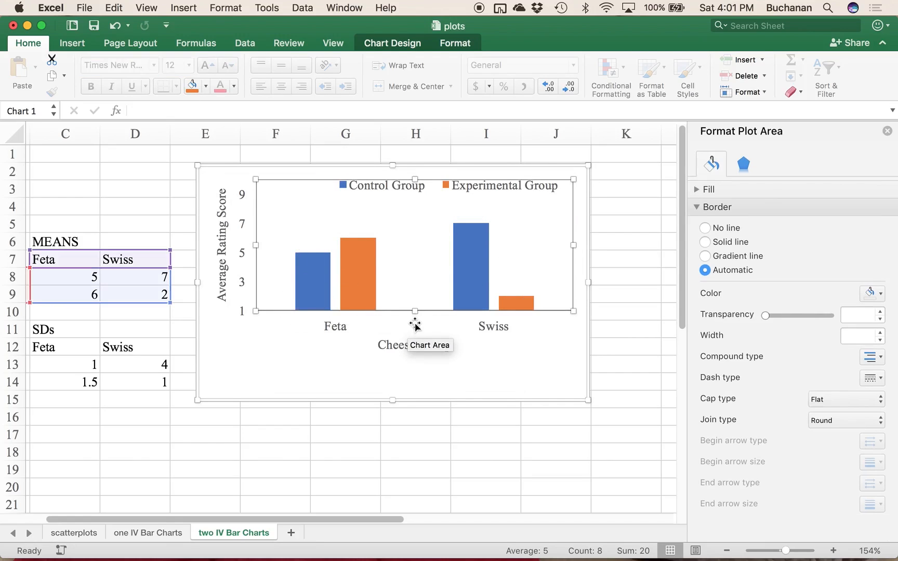
{"action": "left_click_drag", "start_coordinate": [416, 312], "coordinate": [413, 362]}
{"action": "left_click", "coordinate": [411, 185]}
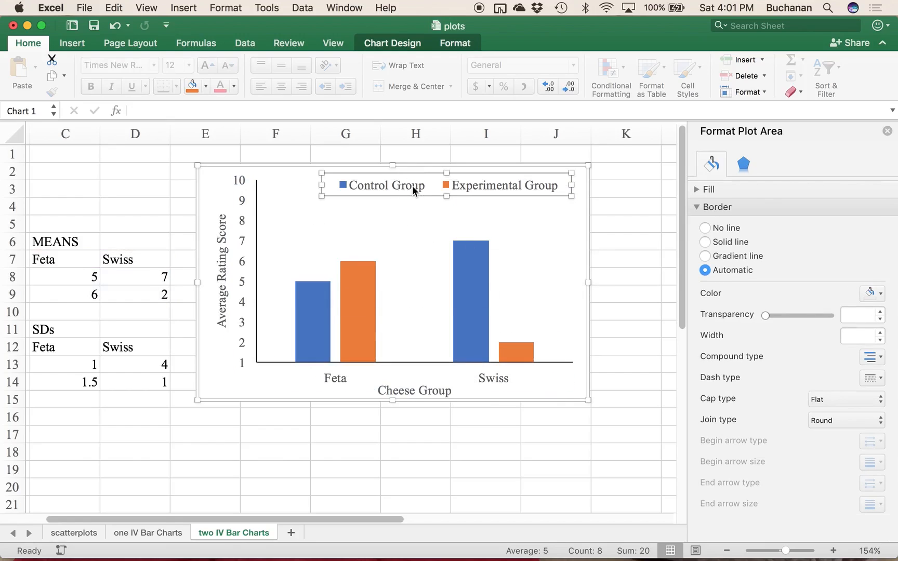
{"action": "left_click_drag", "start_coordinate": [412, 197], "coordinate": [414, 200]}
{"action": "left_click", "coordinate": [394, 225]}
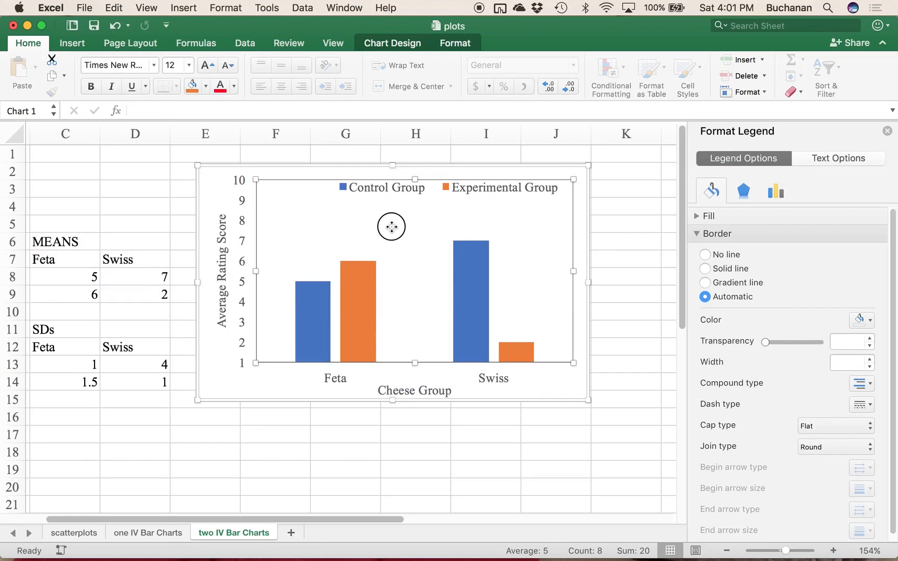
{"action": "left_click", "coordinate": [560, 393]}
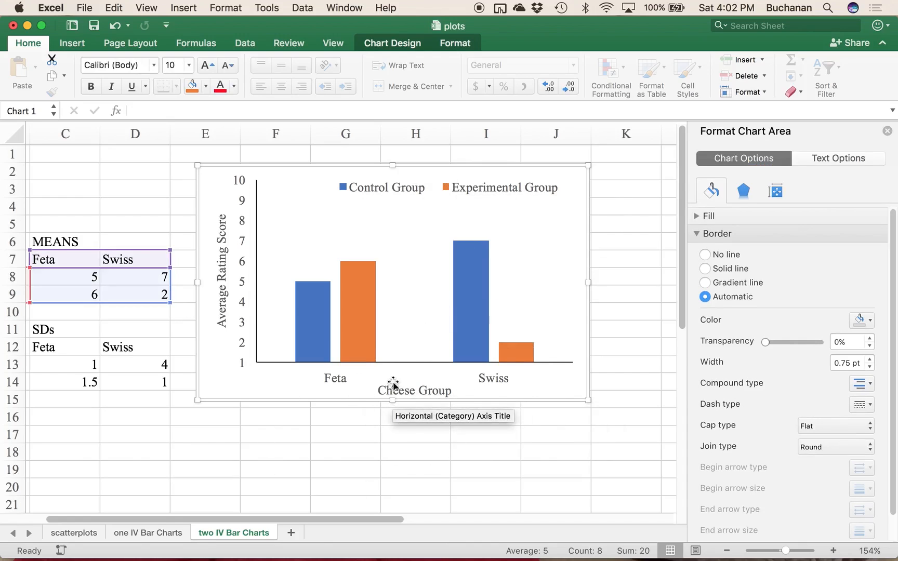
Step: Recolor the chart's bars with the grayscale palette that pairs dark gray and light gray
{"action": "left_click", "coordinate": [308, 312]}
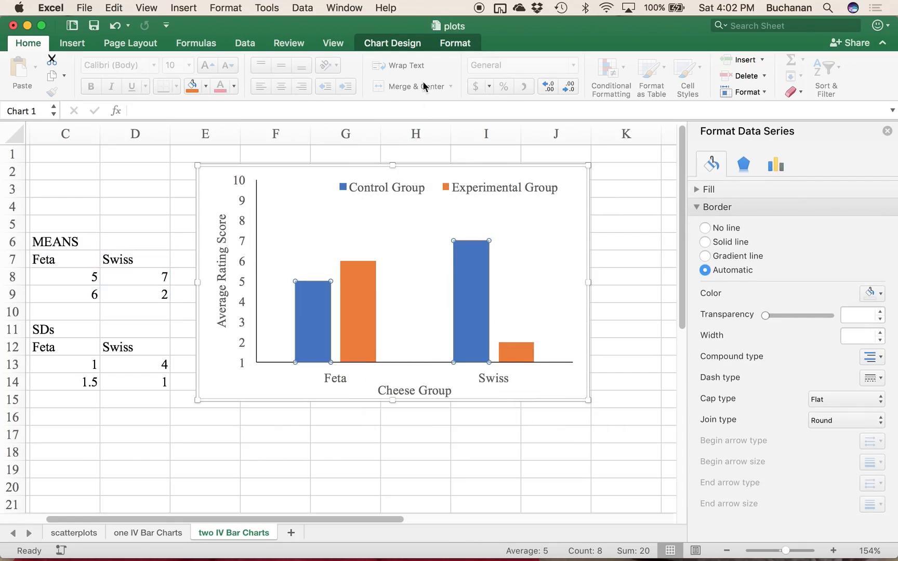
{"action": "left_click", "coordinate": [408, 44]}
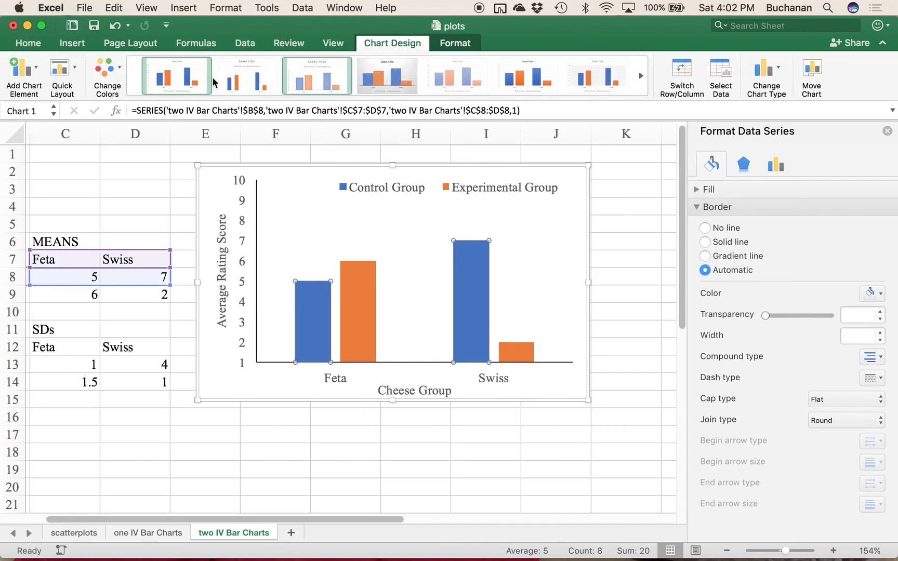
{"action": "left_click", "coordinate": [107, 73]}
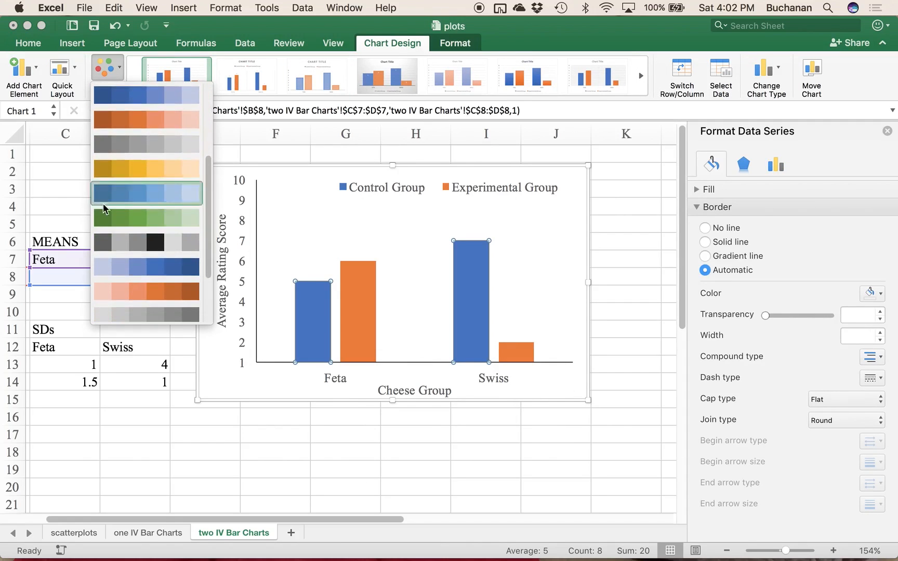
{"action": "left_click", "coordinate": [105, 242]}
{"action": "left_click", "coordinate": [420, 297]}
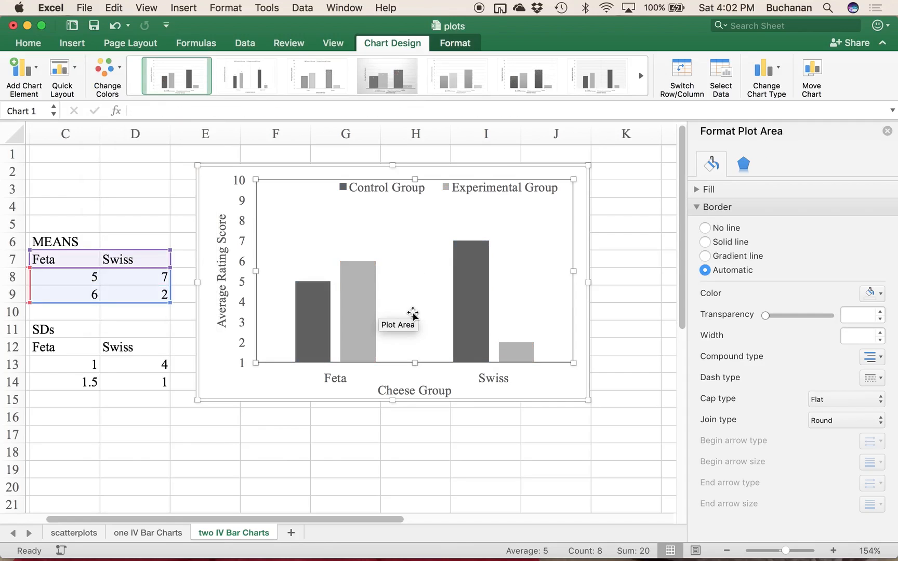
Step: Add vertical error bars to the Control Group series through the detailed error bar options
{"action": "scroll", "coordinate": [413, 315], "scroll_direction": "left", "scroll_amount": 3}
{"action": "scroll", "coordinate": [413, 315], "scroll_direction": "down", "scroll_amount": 1}
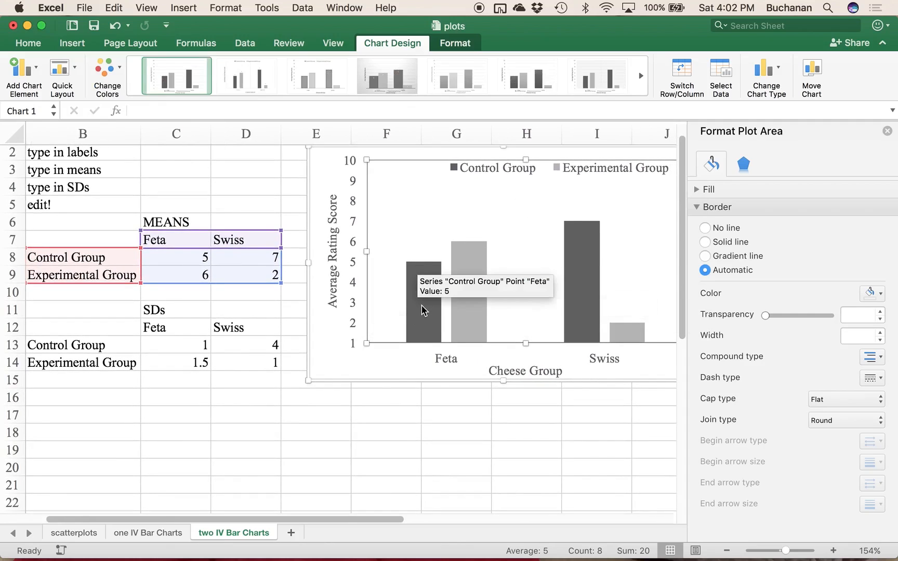
{"action": "left_click", "coordinate": [422, 309]}
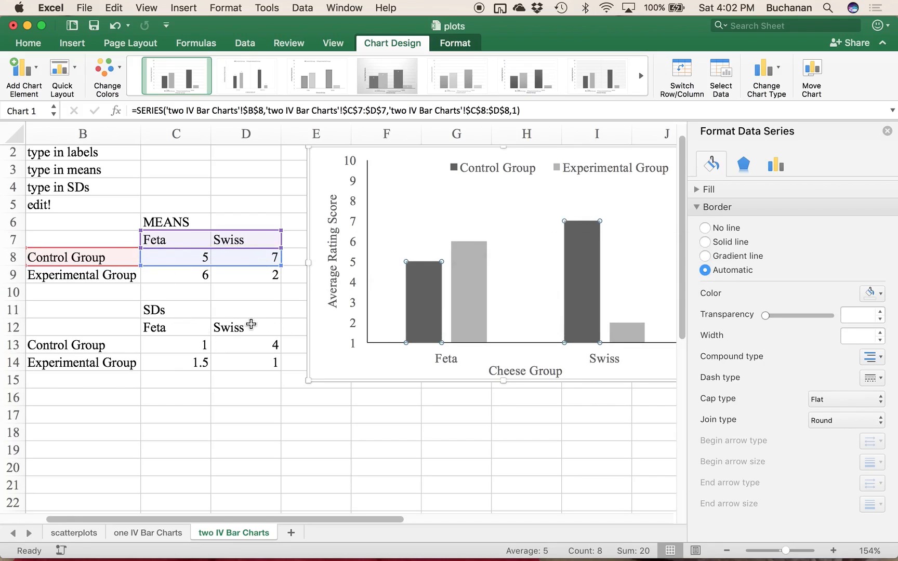
{"action": "left_click", "coordinate": [17, 77]}
{"action": "mouse_move", "coordinate": [69, 179]}
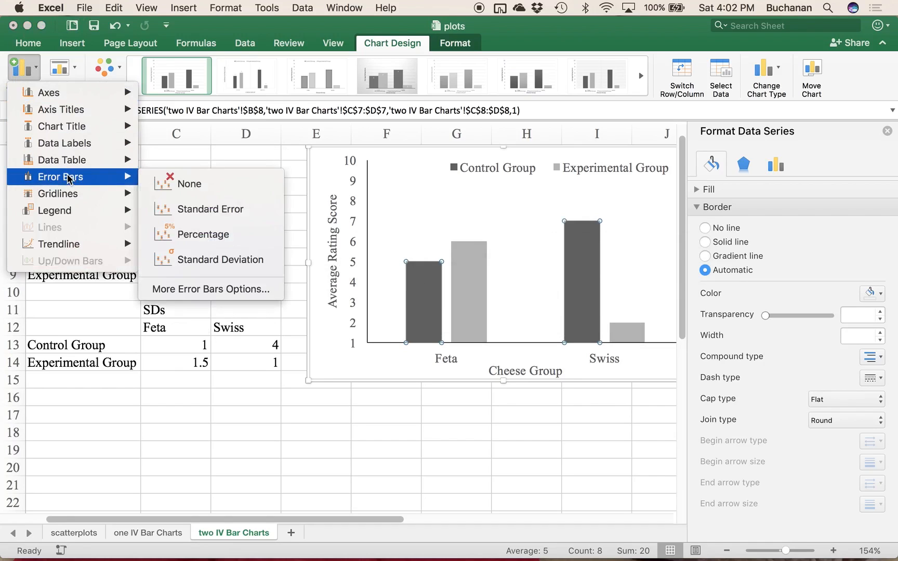
{"action": "left_click", "coordinate": [173, 290]}
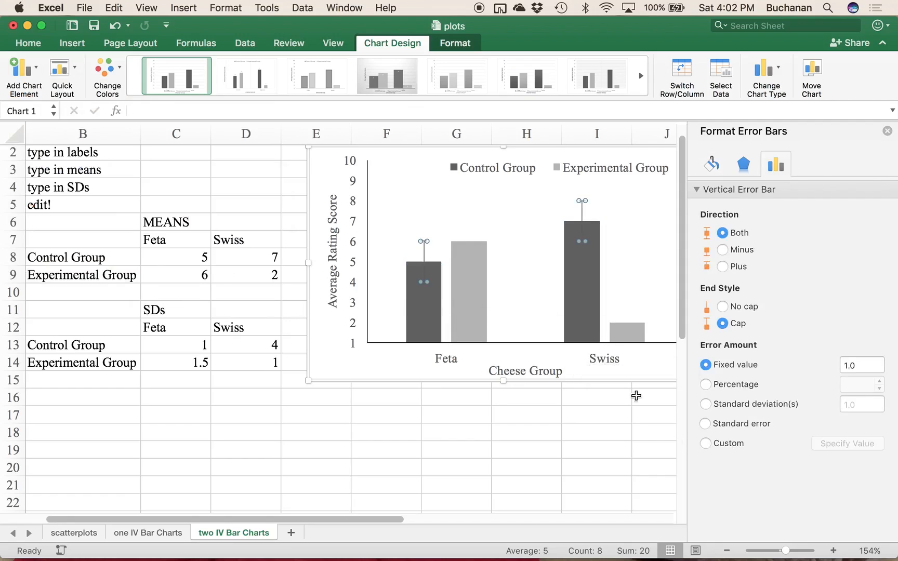
Step: Try to set custom Control Group error bars, using the SDs in C13:D13 for both positive and negative error values
{"action": "left_click", "coordinate": [720, 447]}
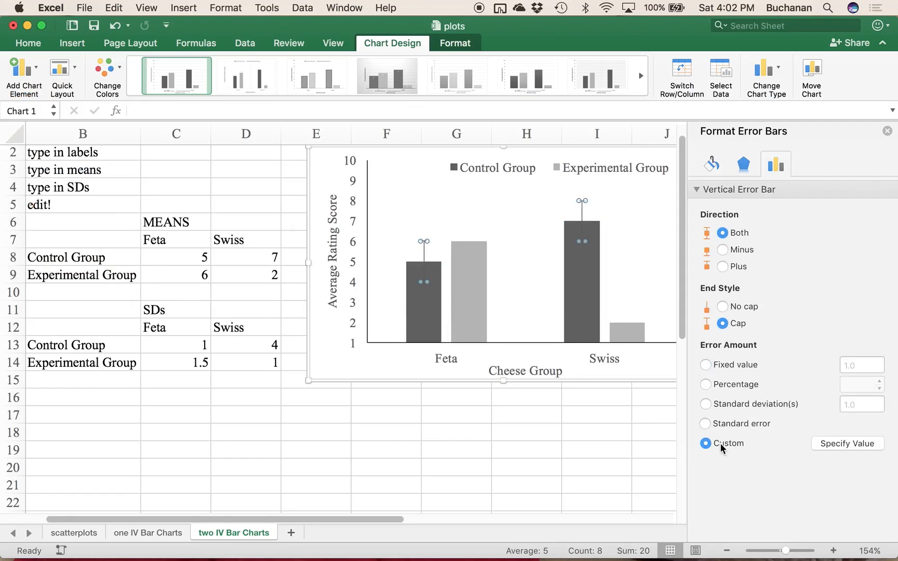
{"action": "left_click", "coordinate": [847, 443]}
{"action": "left_click_drag", "start_coordinate": [159, 343], "coordinate": [243, 347]}
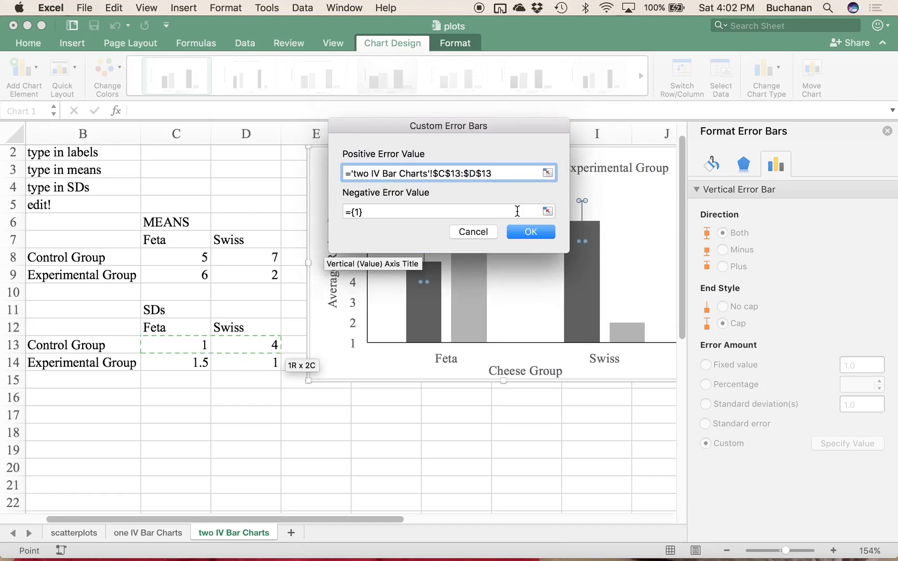
{"action": "left_click", "coordinate": [547, 212]}
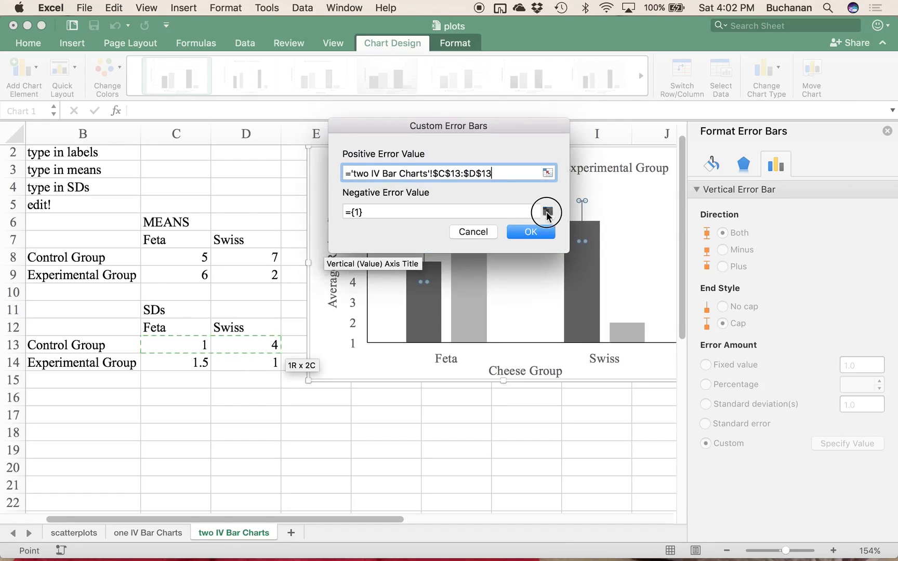
{"action": "left_click_drag", "start_coordinate": [178, 346], "coordinate": [256, 345]}
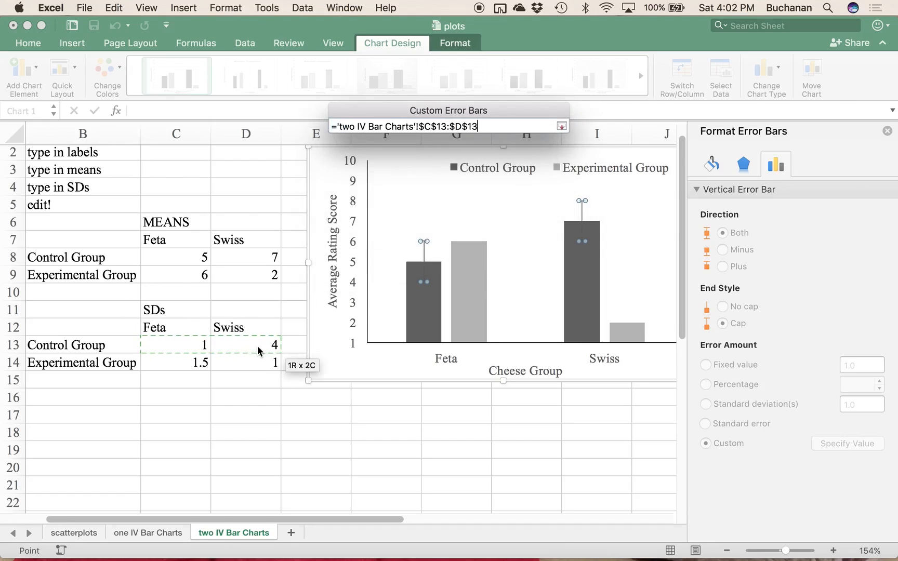
{"action": "left_click", "coordinate": [561, 127]}
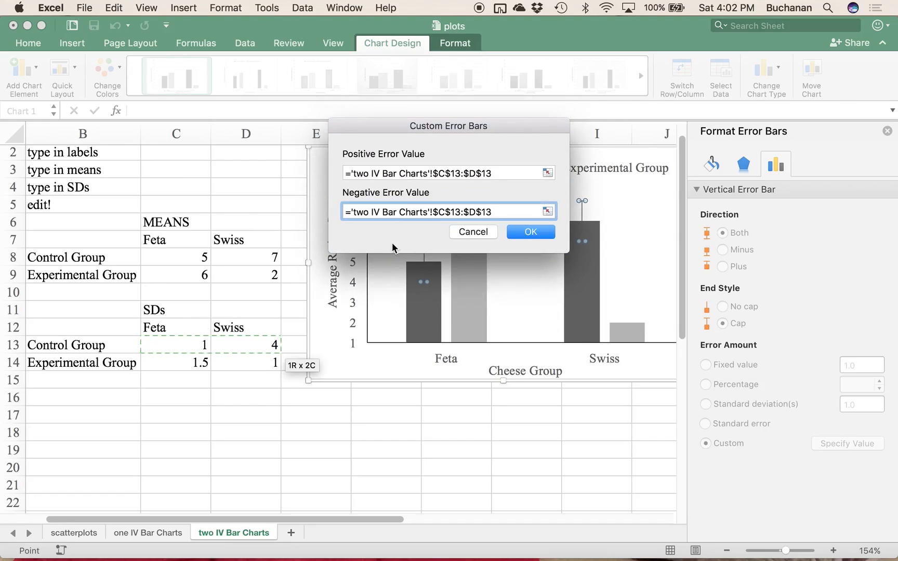
{"action": "left_click", "coordinate": [526, 234]}
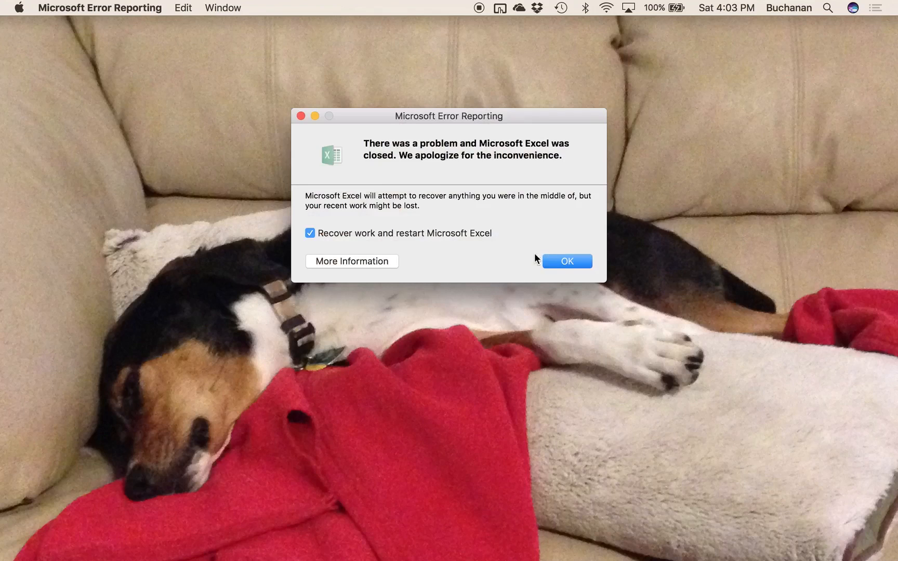
Step: Restart Excel with work recovery and reopen the plots workbook from the recent files
{"action": "left_click", "coordinate": [559, 262]}
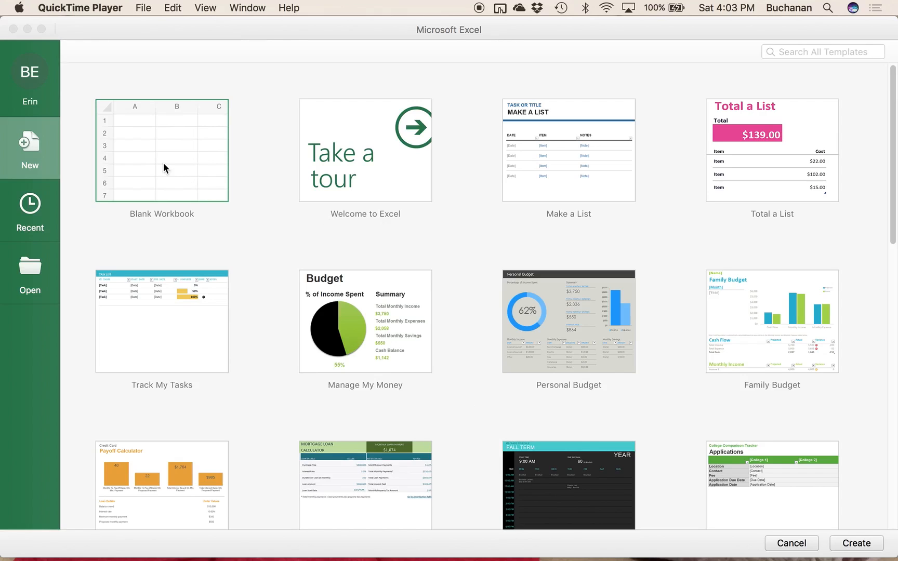
{"action": "left_click", "coordinate": [27, 213]}
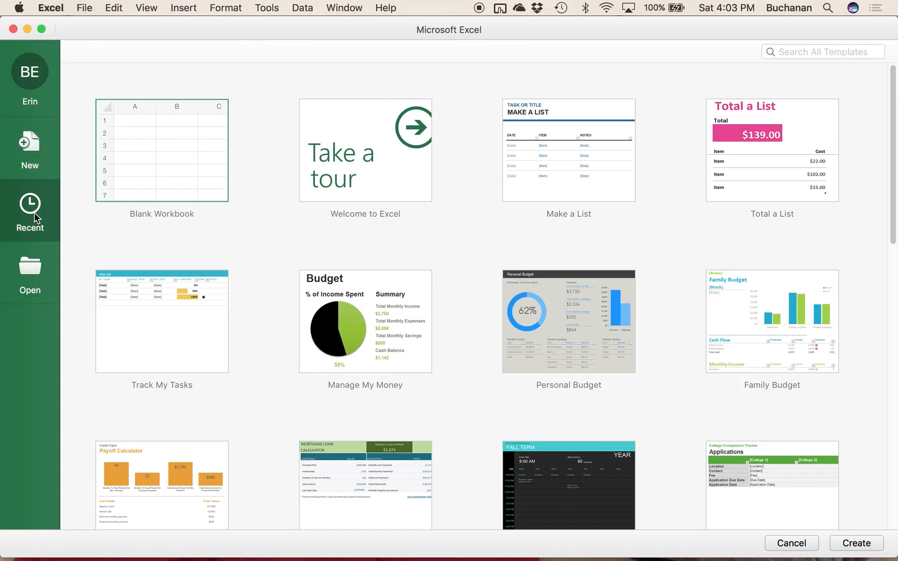
{"action": "double_click", "coordinate": [187, 103]}
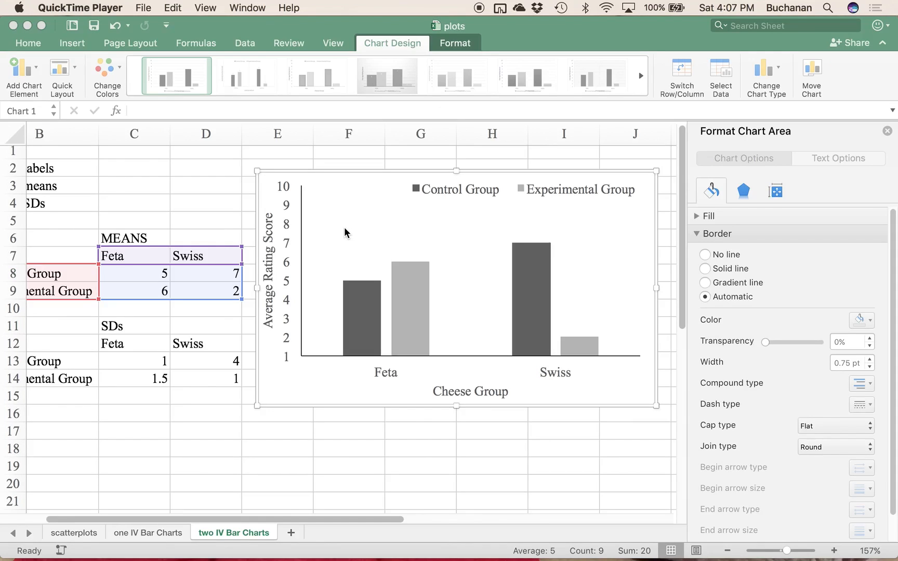
Step: Change the chart text's font size to 10 and back to 12
{"action": "left_click", "coordinate": [164, 213]}
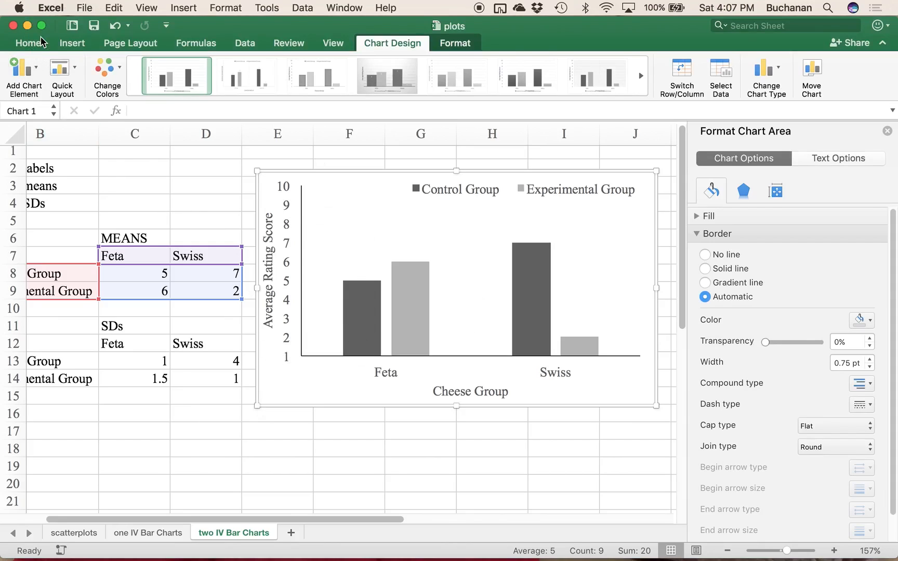
{"action": "left_click", "coordinate": [28, 43]}
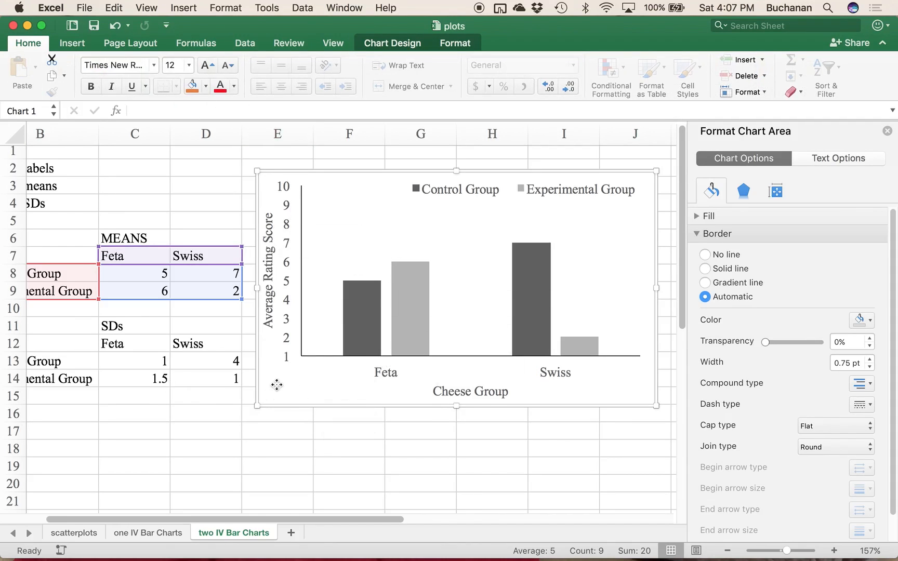
{"action": "left_click", "coordinate": [174, 69]}
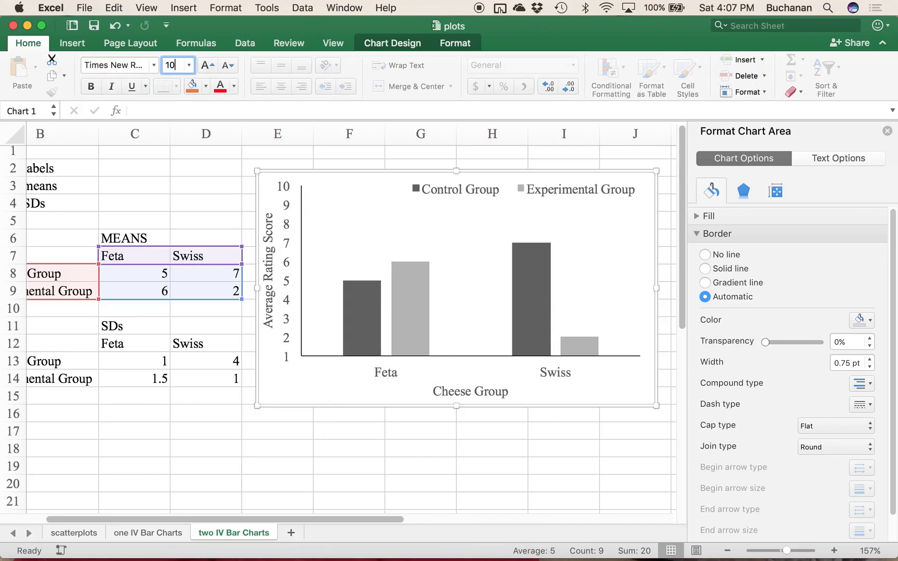
{"action": "type", "text": "10"}
{"action": "key", "text": "Return"}
{"action": "left_click", "coordinate": [168, 68]}
{"action": "type", "text": "12"}
{"action": "key", "text": "Return"}
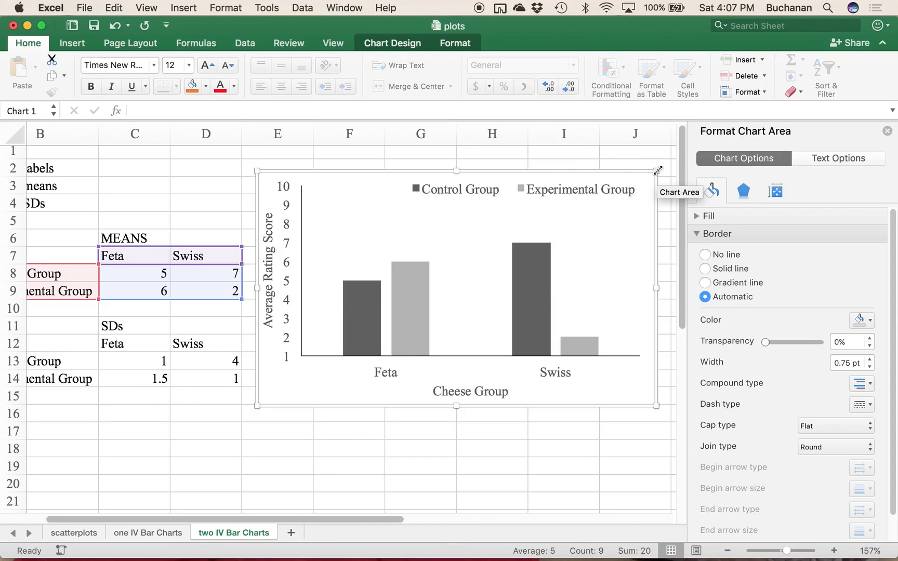
Step: Select the whole chart, switch its text to Arial, and return it to Times New Roman
{"action": "left_click", "coordinate": [209, 182]}
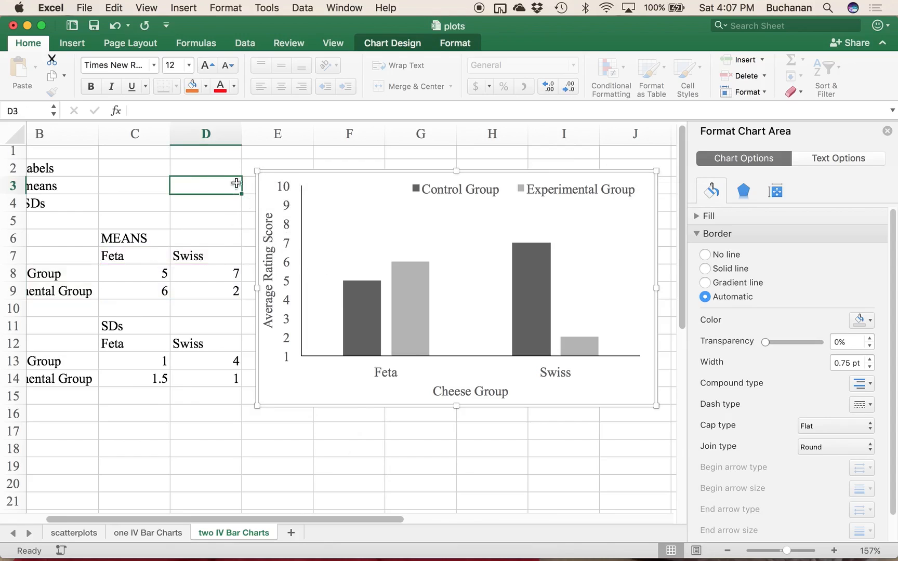
{"action": "left_click", "coordinate": [361, 221]}
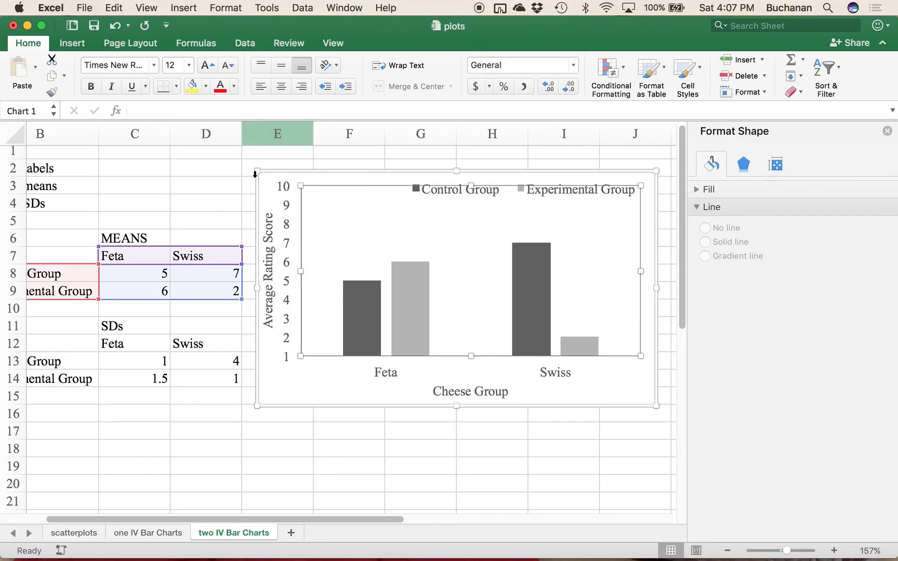
{"action": "left_click", "coordinate": [313, 378]}
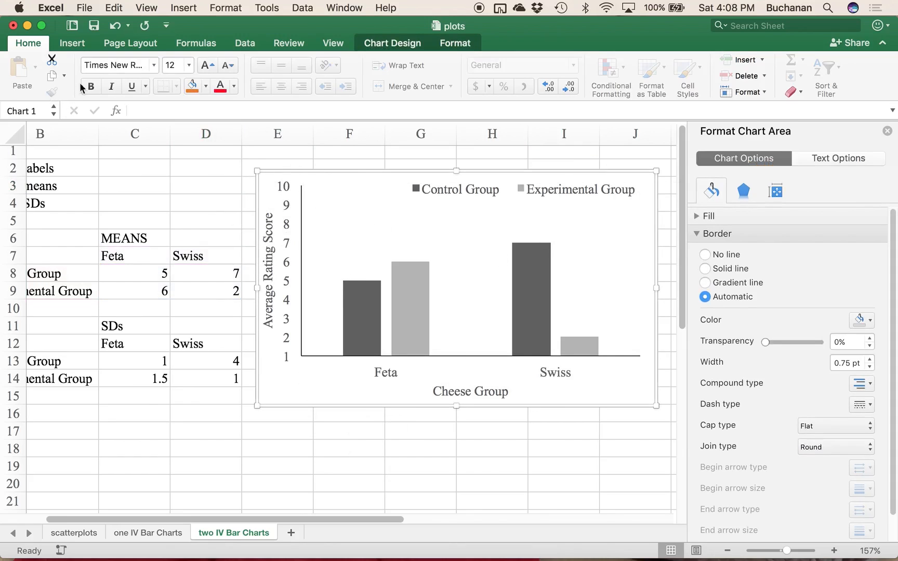
{"action": "left_click", "coordinate": [105, 65]}
{"action": "type", "text": "Ari"}
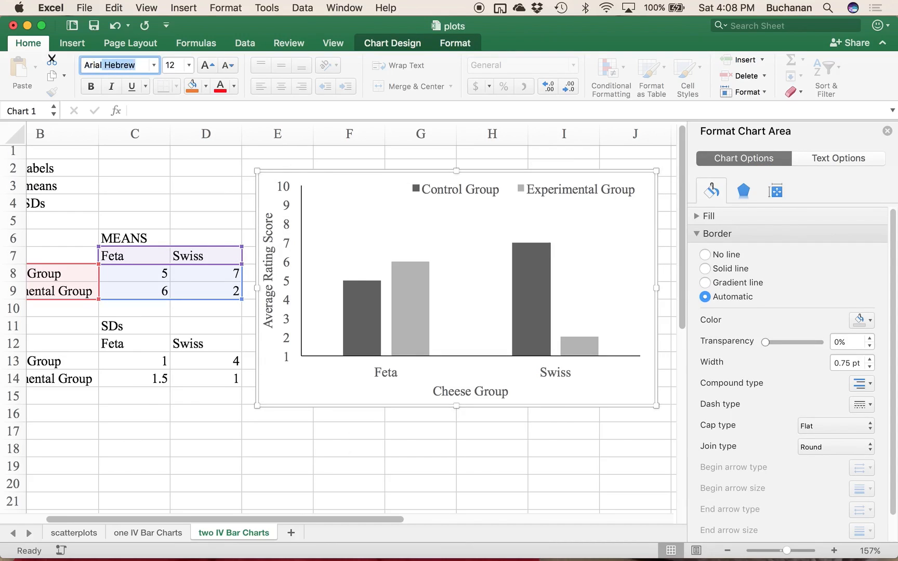
{"action": "type", "text": "al"}
{"action": "key", "text": "Delete"}
{"action": "key", "text": "Return"}
{"action": "left_click", "coordinate": [125, 64]}
{"action": "type", "text": "Times"}
{"action": "key", "text": "Return"}
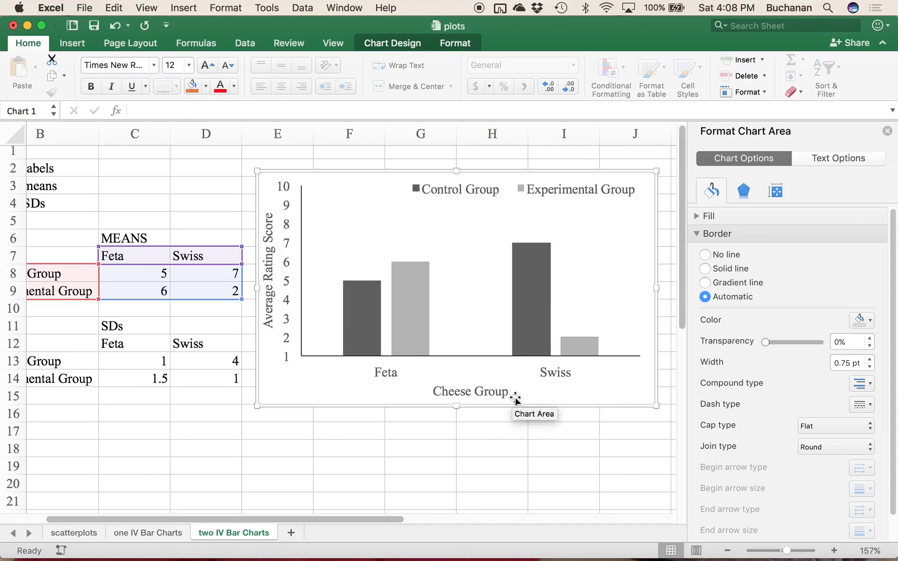
{"action": "left_click", "coordinate": [354, 381]}
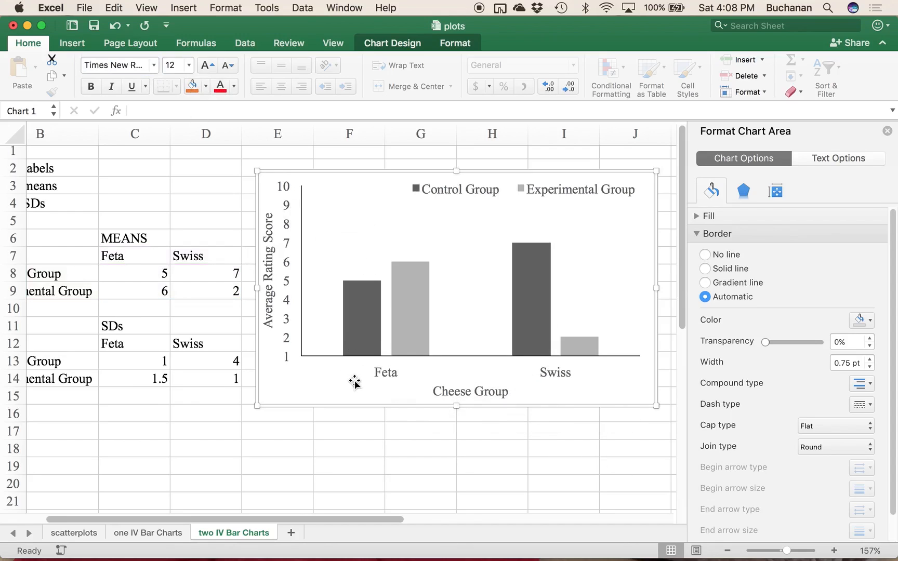
{"action": "left_click", "coordinate": [354, 383]}
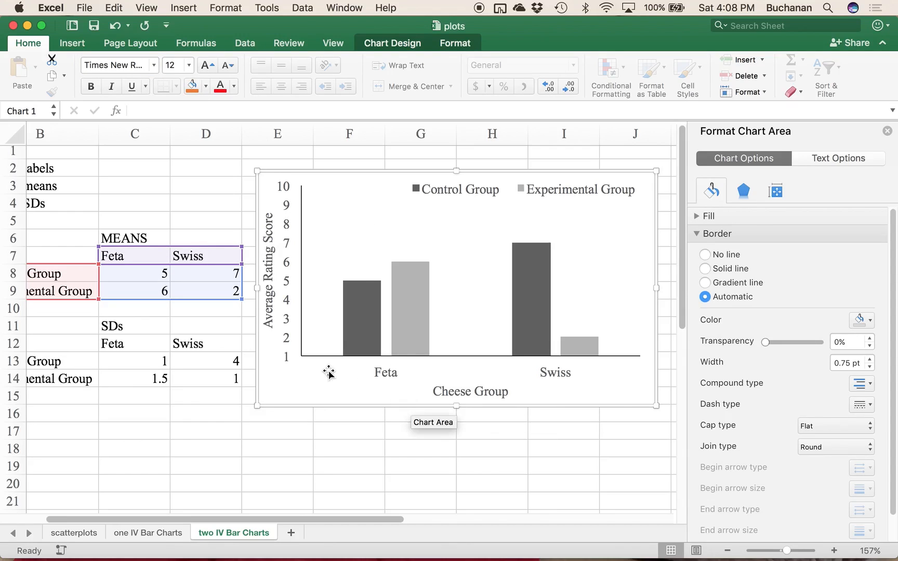
Step: Add vertical error bars to the Control Group series using the detailed error bar options
{"action": "mouse_move", "coordinate": [363, 302]}
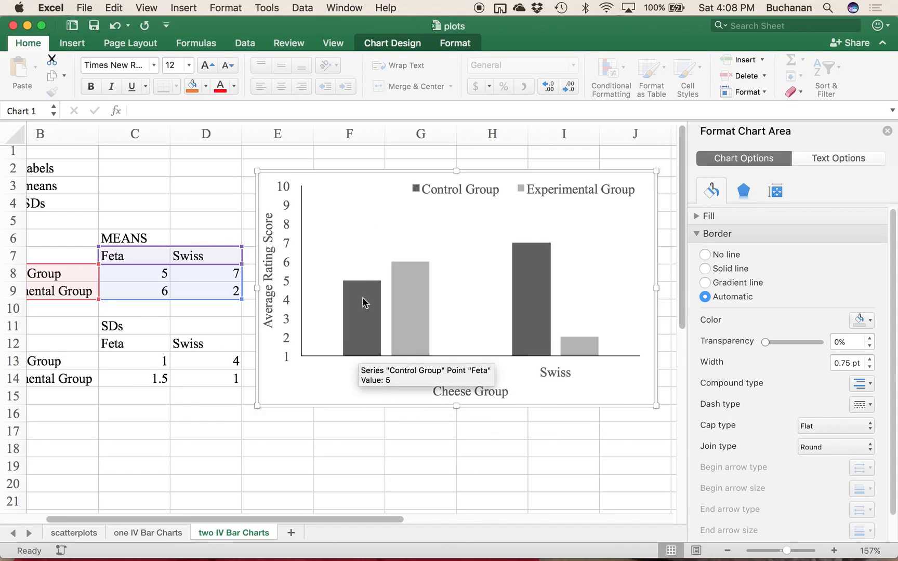
{"action": "left_click", "coordinate": [362, 323]}
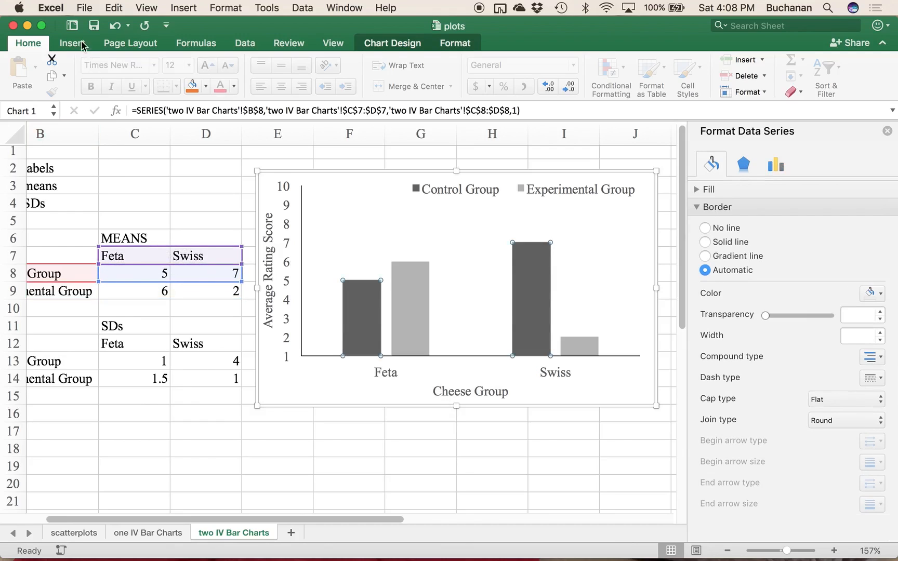
{"action": "left_click", "coordinate": [400, 44]}
{"action": "left_click", "coordinate": [29, 77]}
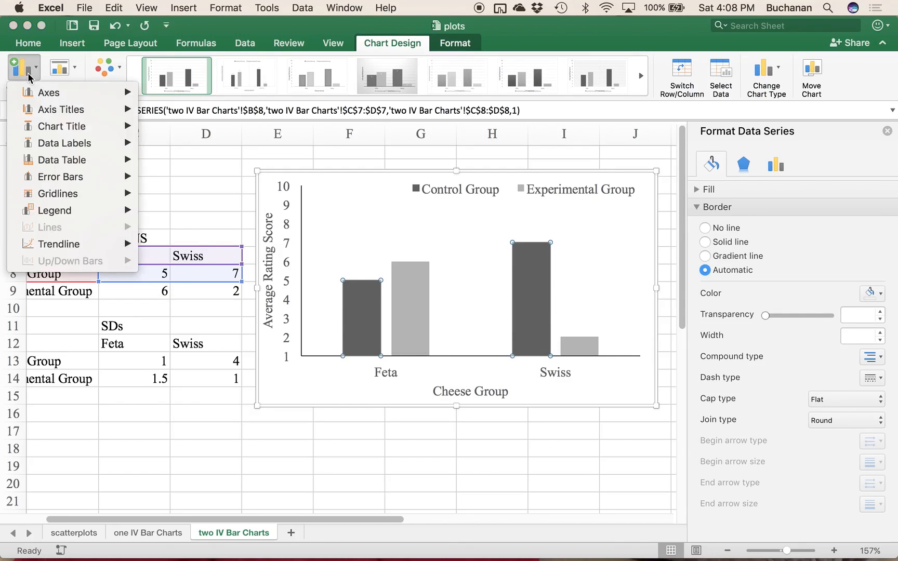
{"action": "mouse_move", "coordinate": [60, 179]}
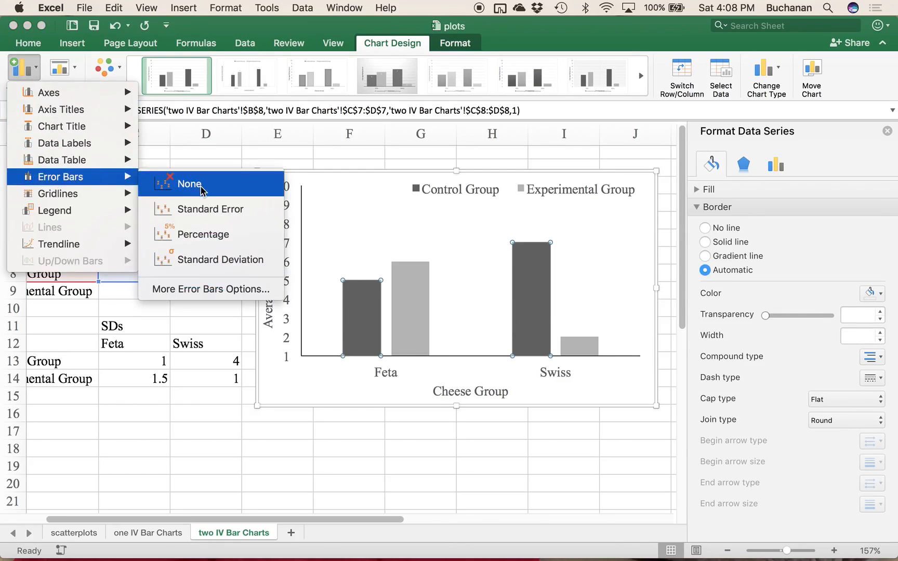
{"action": "left_click", "coordinate": [216, 291]}
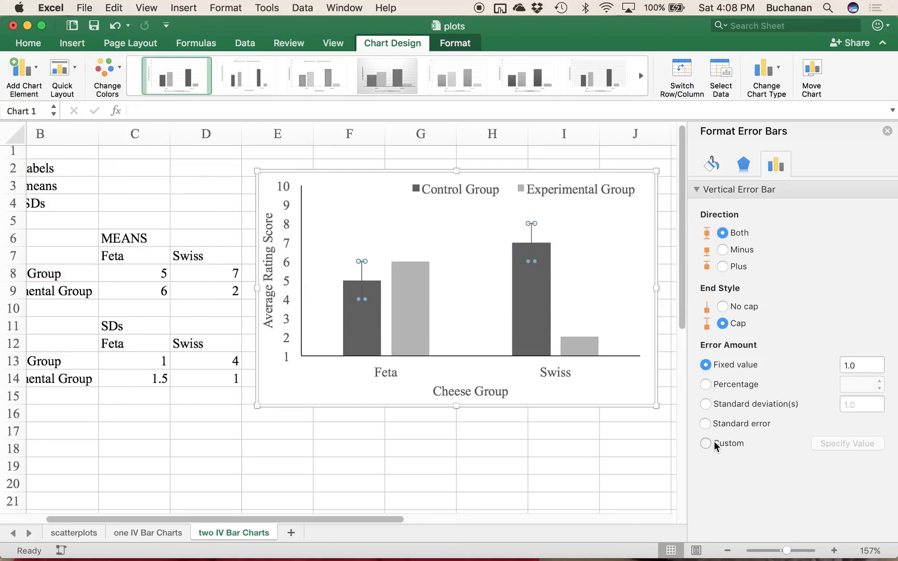
Step: Switch the Control Group error bars to custom amounts, with C13:D13 as the positive error value
{"action": "left_click", "coordinate": [716, 445]}
{"action": "left_click", "coordinate": [842, 445]}
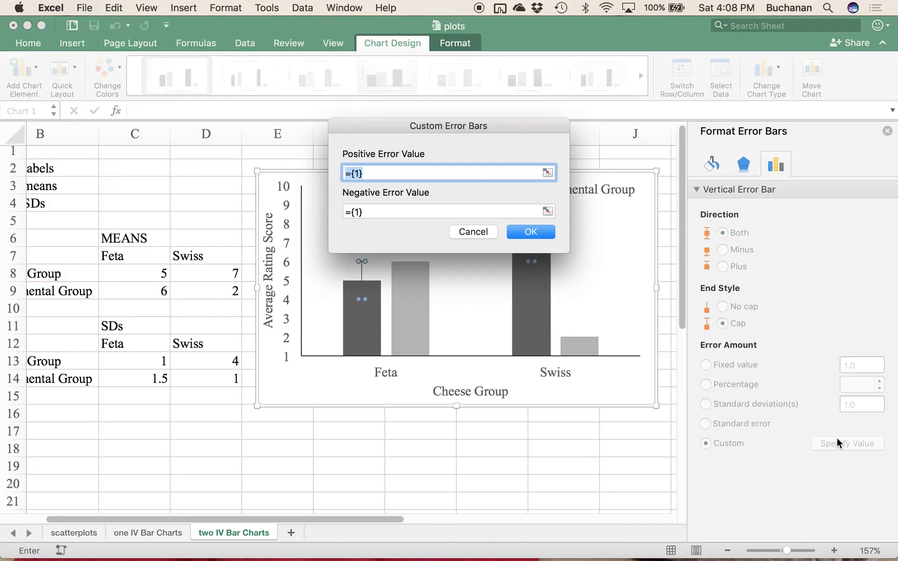
{"action": "left_click_drag", "start_coordinate": [127, 360], "coordinate": [199, 367]}
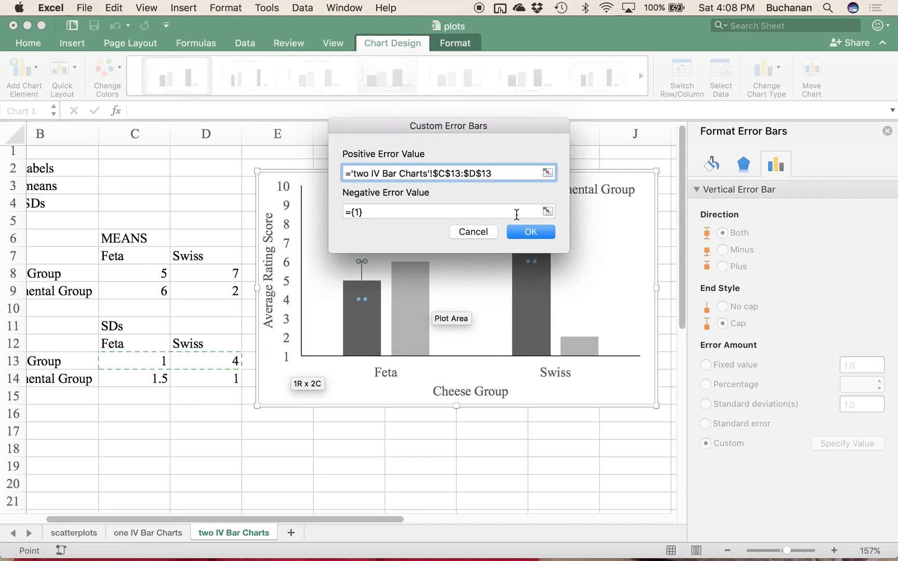
Step: Try C14:D14 plus C13:D13 as the negative error value, and clear that entry
{"action": "left_click", "coordinate": [552, 212]}
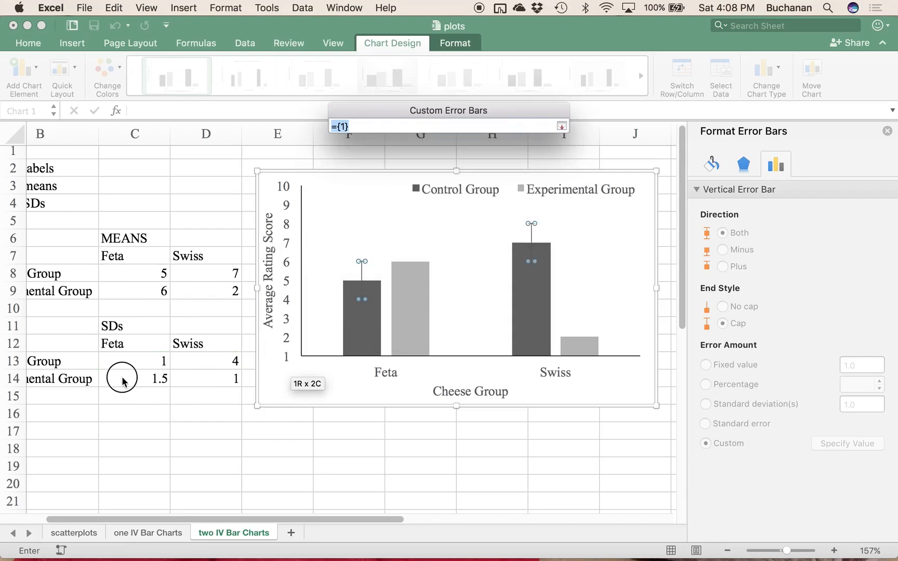
{"action": "left_click_drag", "start_coordinate": [124, 382], "coordinate": [210, 381]}
{"action": "left_click", "coordinate": [562, 126]}
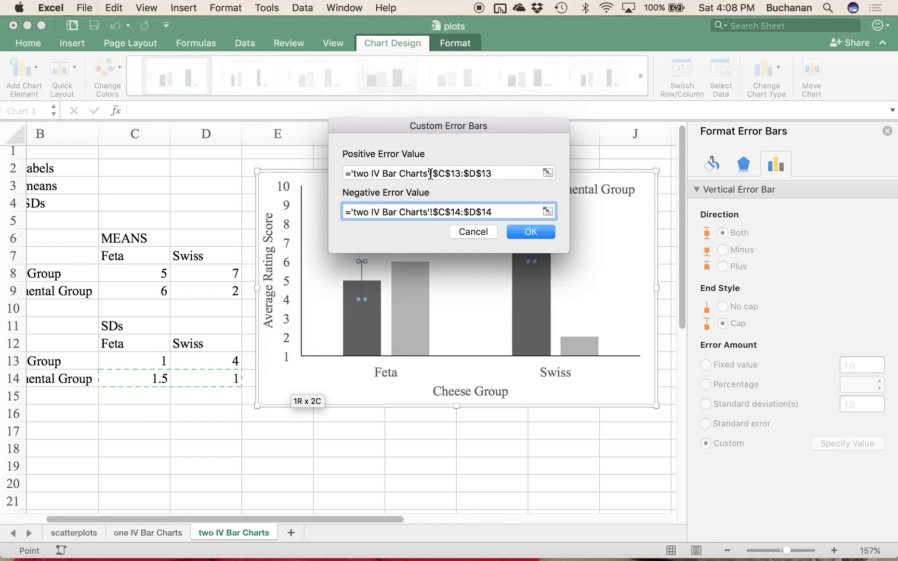
{"action": "left_click", "coordinate": [548, 211]}
{"action": "type", "text": "+"}
{"action": "left_click_drag", "start_coordinate": [141, 360], "coordinate": [226, 361]}
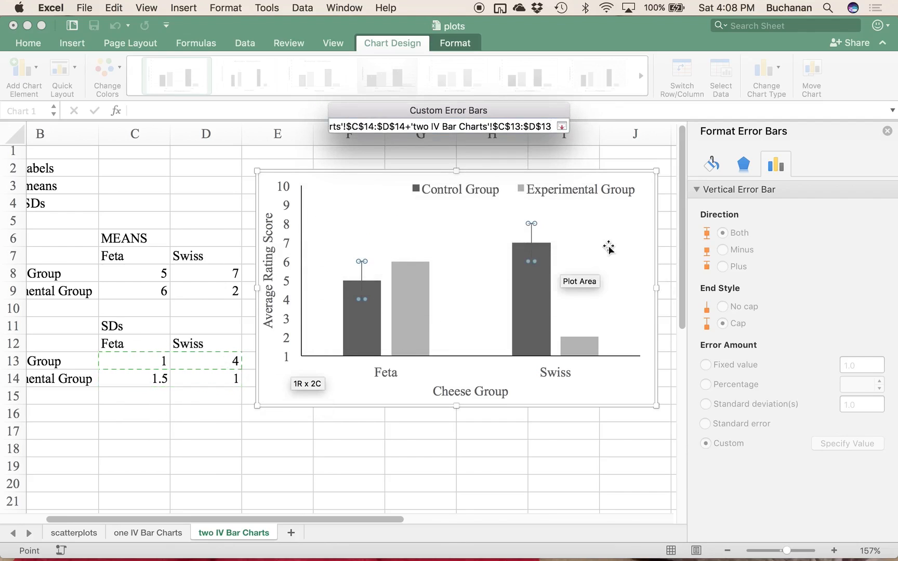
{"action": "left_click", "coordinate": [562, 124]}
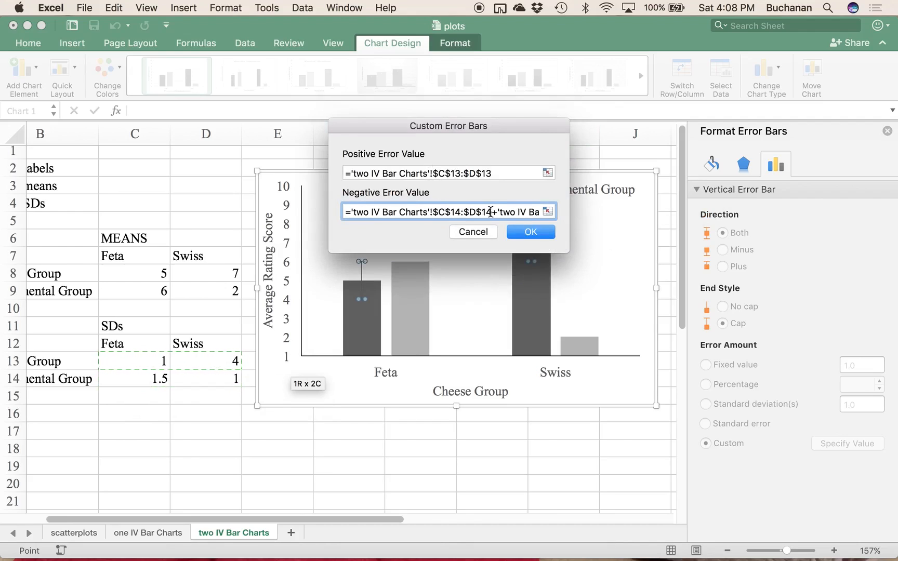
{"action": "left_click_drag", "start_coordinate": [494, 214], "coordinate": [489, 214]}
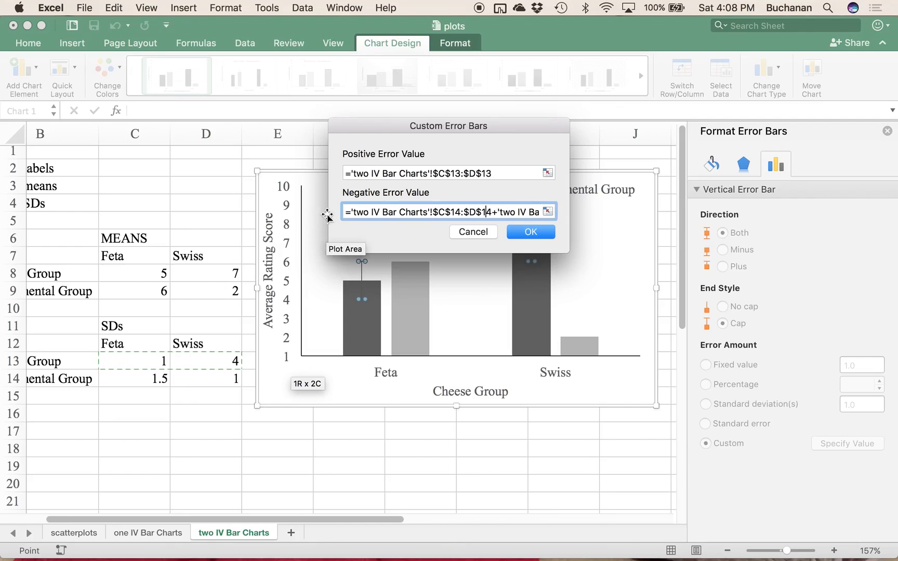
{"action": "left_click_drag", "start_coordinate": [348, 212], "coordinate": [613, 224]}
{"action": "key", "text": "BackSpace"}
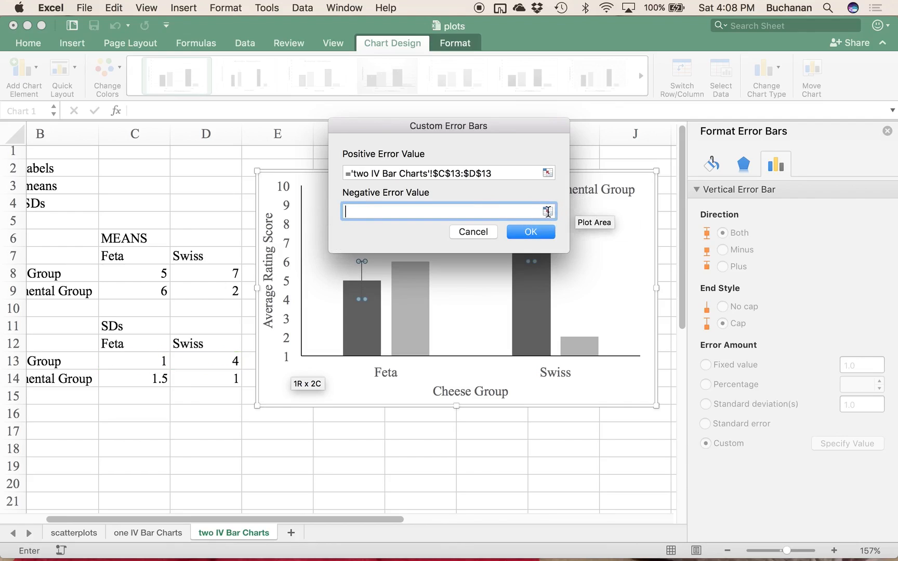
Step: Set the negative error value to C13:D13 and apply the custom Control Group error bars
{"action": "left_click", "coordinate": [548, 211]}
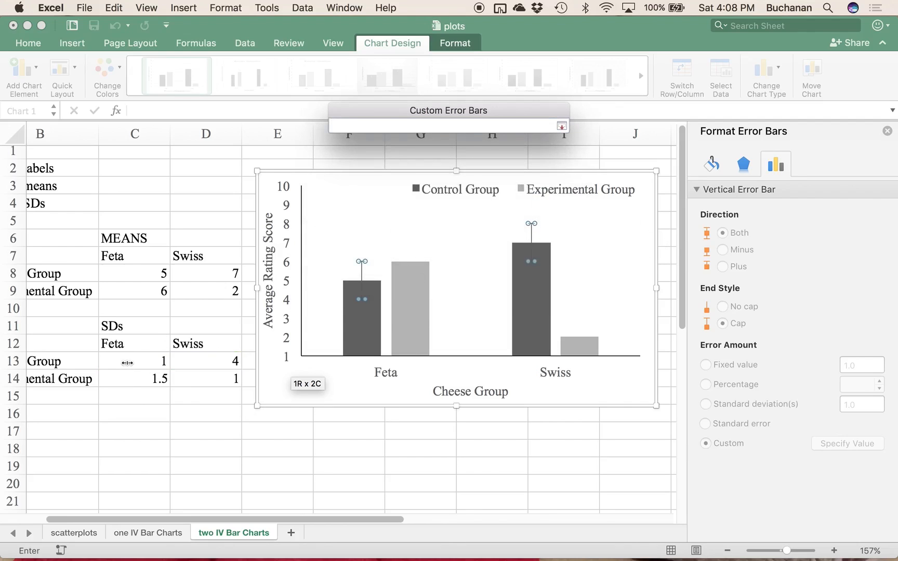
{"action": "left_click_drag", "start_coordinate": [126, 363], "coordinate": [233, 361]}
{"action": "left_click", "coordinate": [561, 126]}
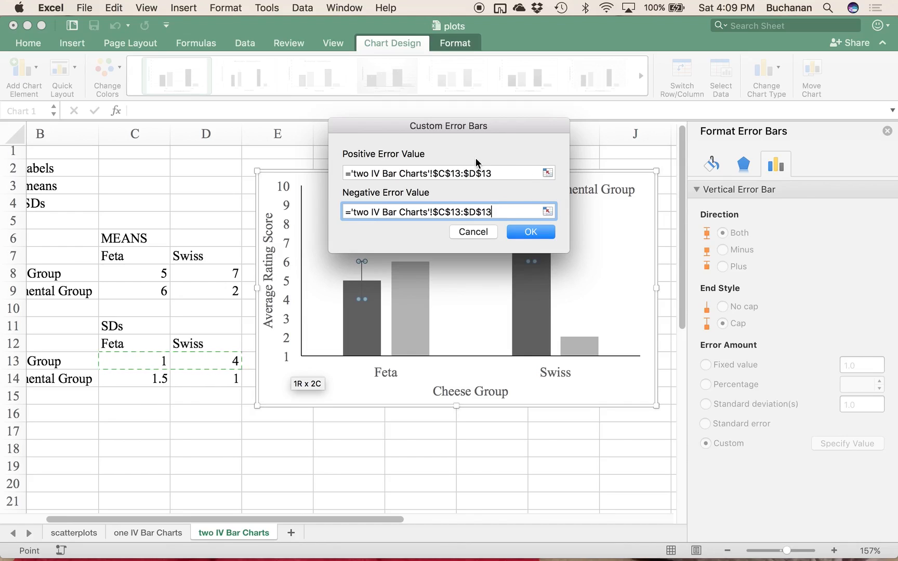
{"action": "left_click", "coordinate": [538, 232]}
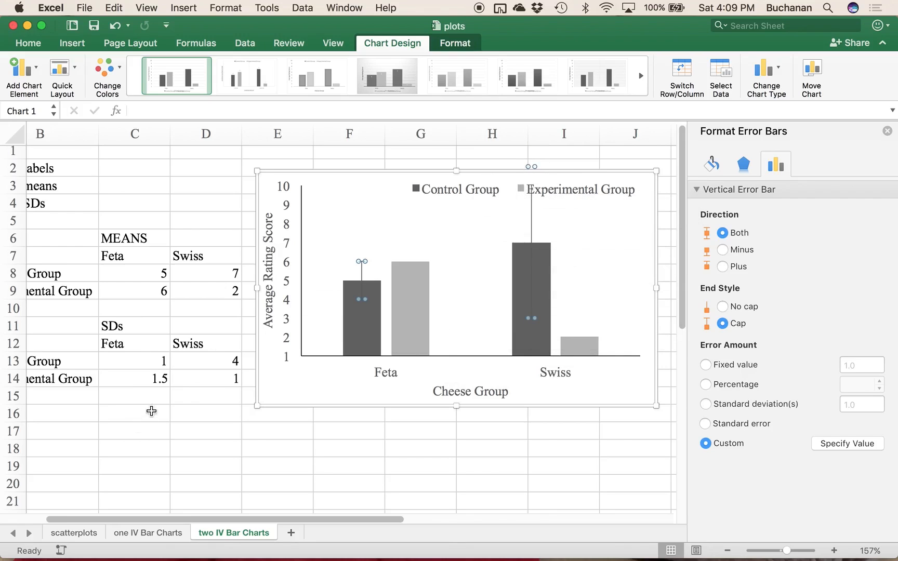
Step: Change the Control Group's Swiss SD in cell D13 to 3
{"action": "left_click", "coordinate": [198, 364]}
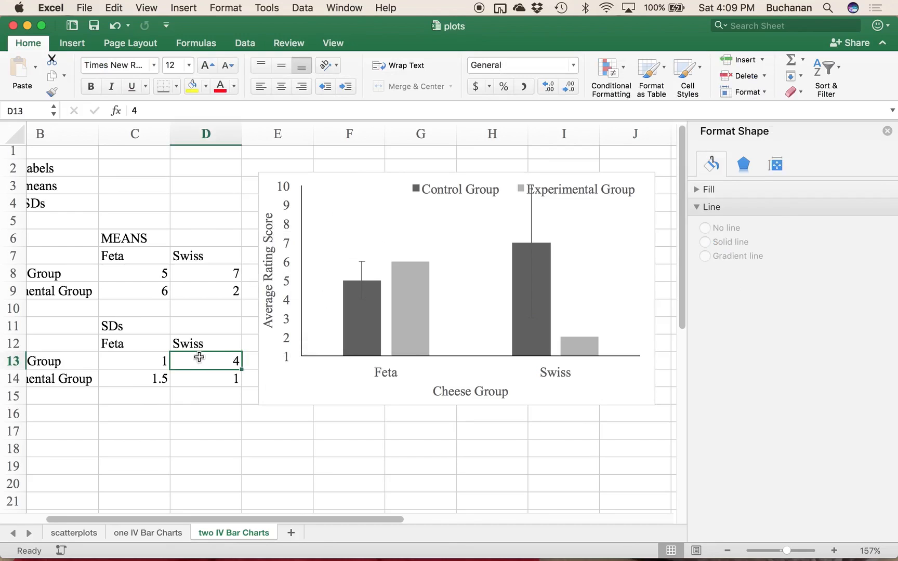
{"action": "type", "text": "3"}
{"action": "key", "text": "Return"}
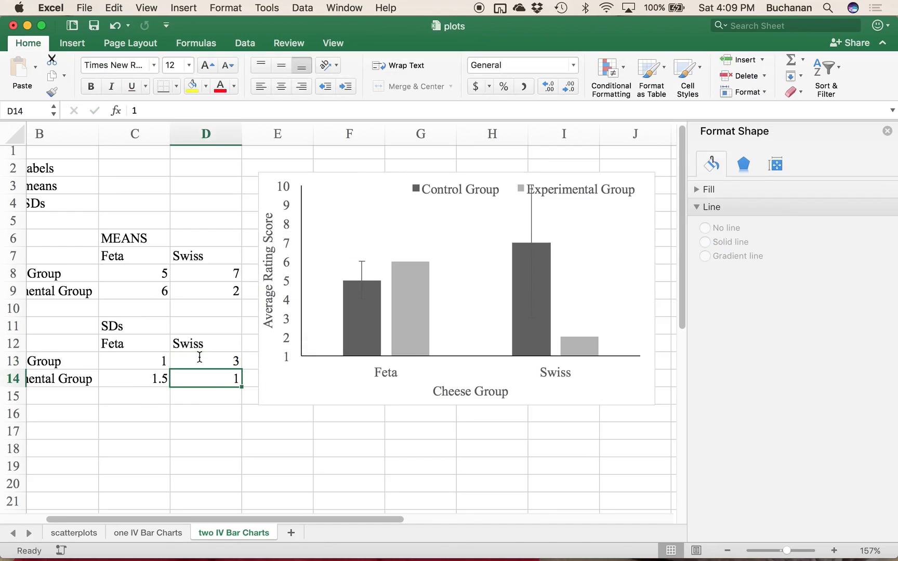
{"action": "left_click", "coordinate": [392, 429]}
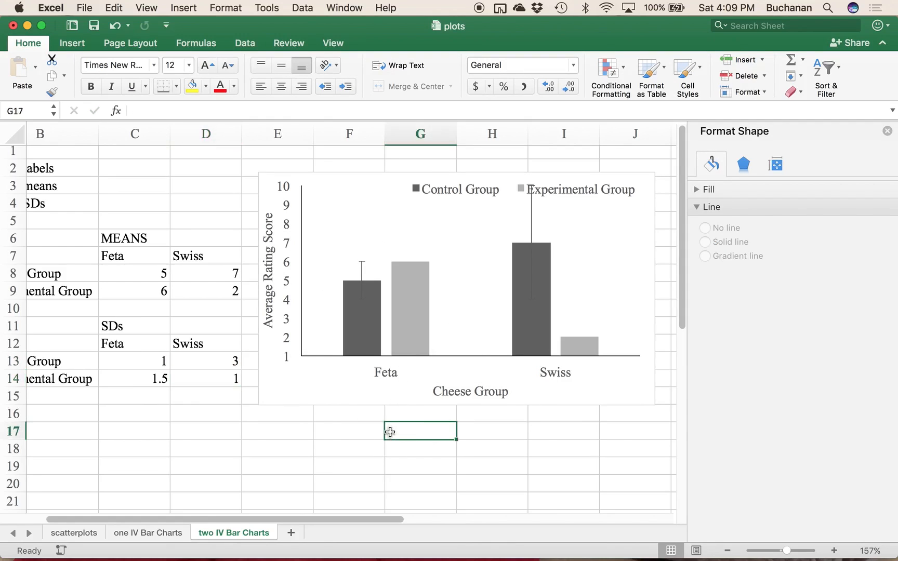
Step: Resize the legend so its two entries stack in the chart's upper-right corner, clear of the Swiss Control Group error bar
{"action": "left_click", "coordinate": [477, 295]}
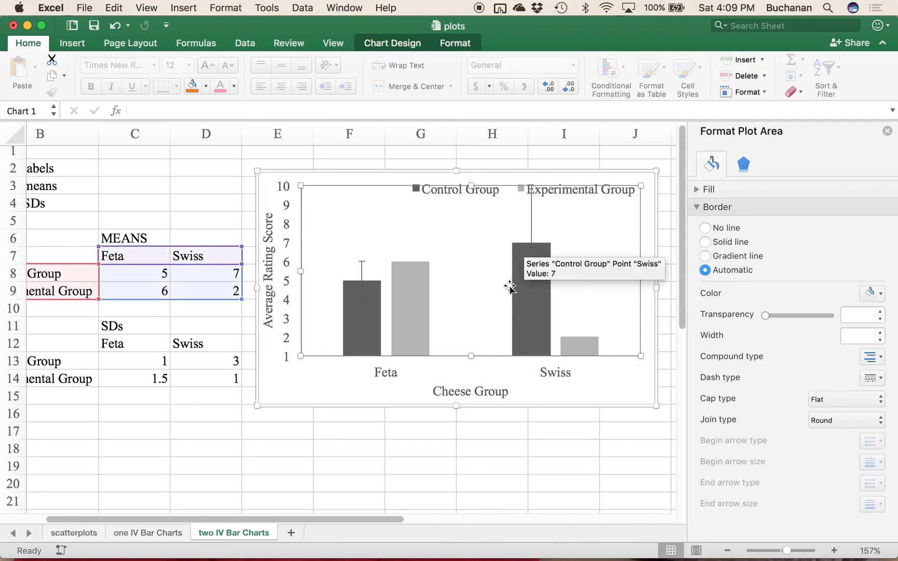
{"action": "left_click", "coordinate": [540, 193]}
{"action": "left_click_drag", "start_coordinate": [546, 200], "coordinate": [553, 200]}
{"action": "left_click_drag", "start_coordinate": [399, 200], "coordinate": [561, 249]}
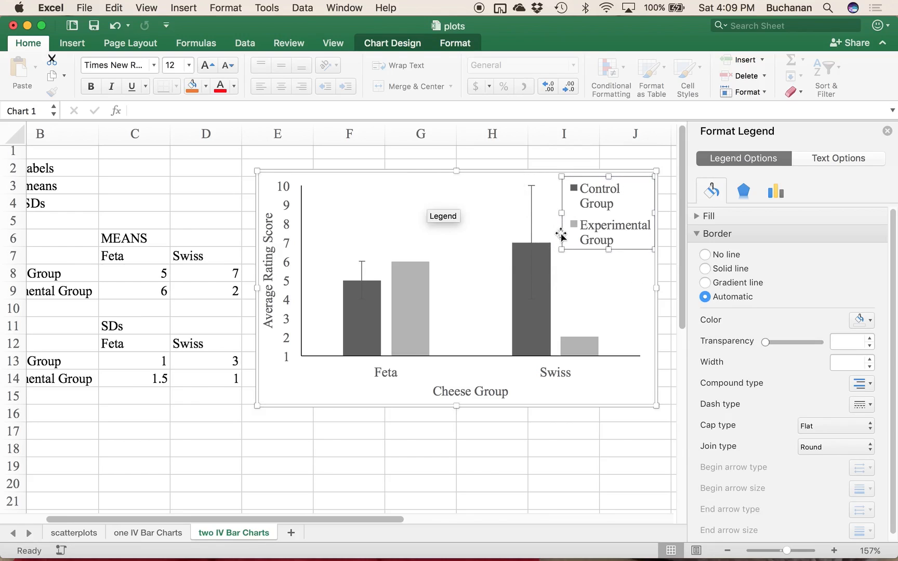
{"action": "left_click_drag", "start_coordinate": [560, 212], "coordinate": [545, 213]}
{"action": "left_click_drag", "start_coordinate": [595, 251], "coordinate": [593, 234]}
{"action": "left_click", "coordinate": [642, 270]}
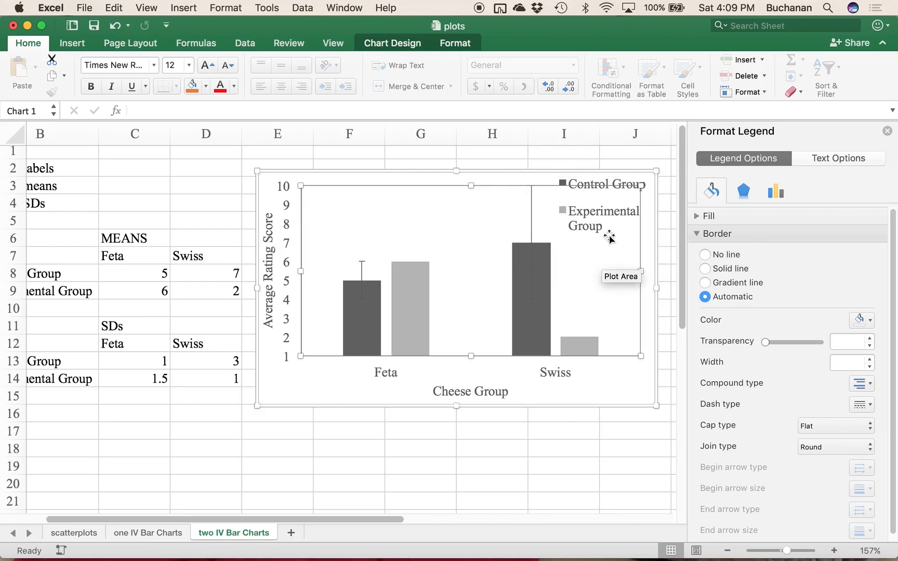
{"action": "left_click", "coordinate": [536, 394]}
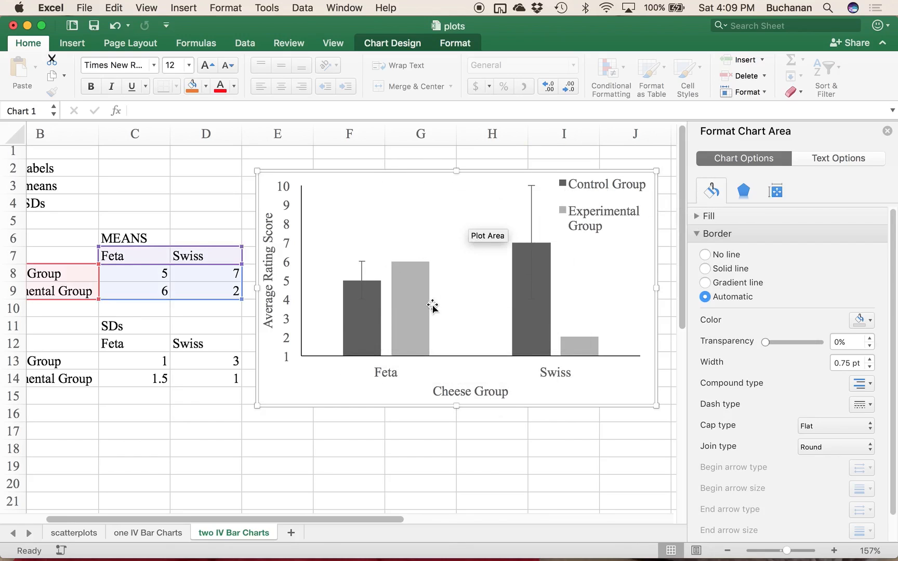
Step: Add error bars to the Experimental Group series and set their custom positive error value to C14:D14
{"action": "left_click", "coordinate": [405, 301]}
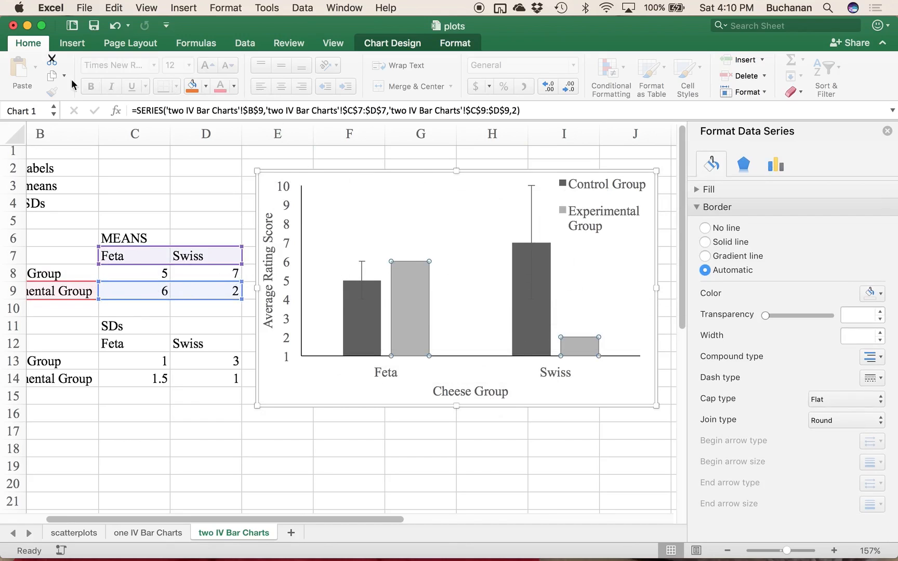
{"action": "left_click", "coordinate": [401, 44]}
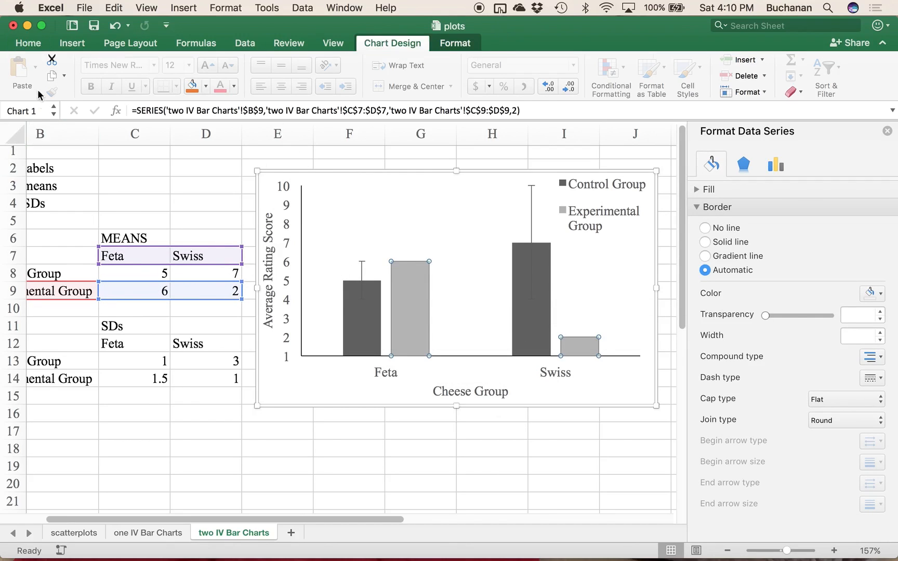
{"action": "left_click", "coordinate": [28, 78]}
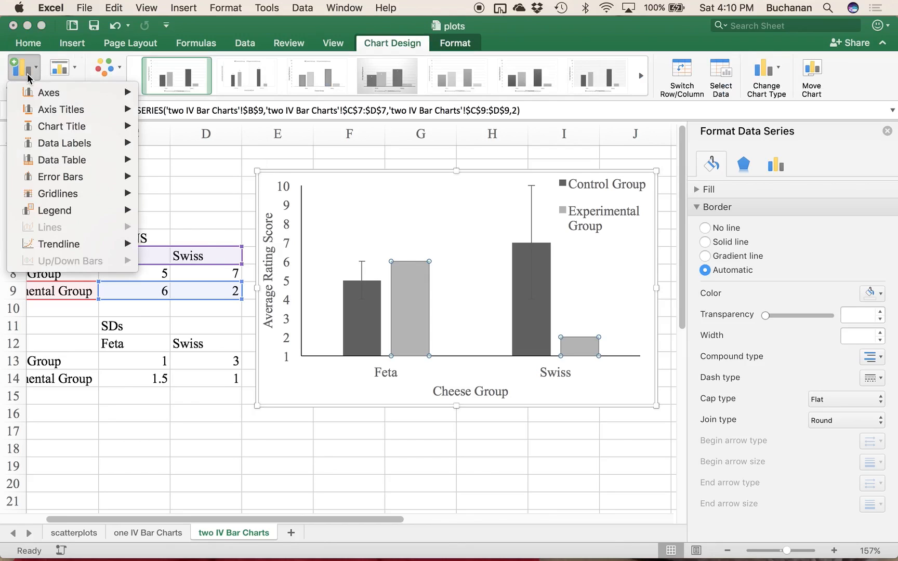
{"action": "mouse_move", "coordinate": [120, 177]}
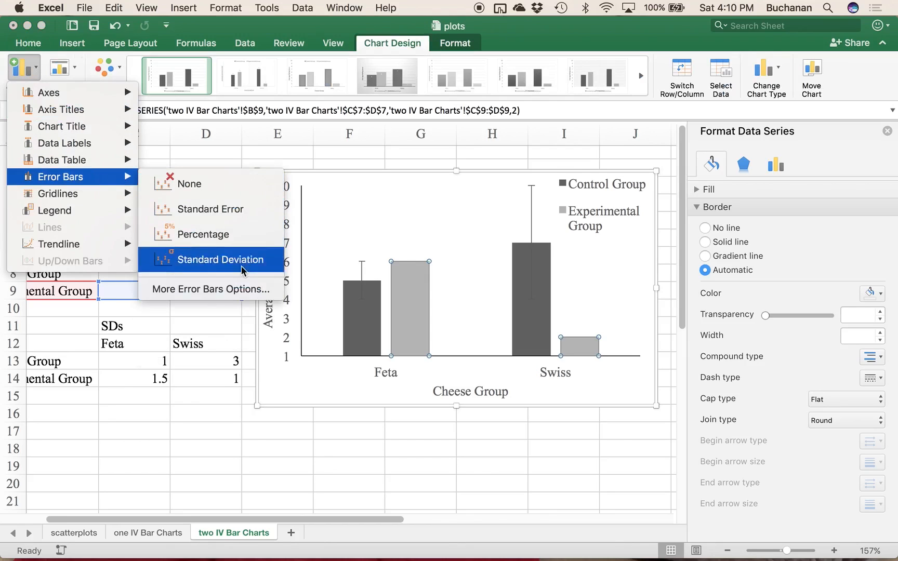
{"action": "left_click", "coordinate": [237, 292]}
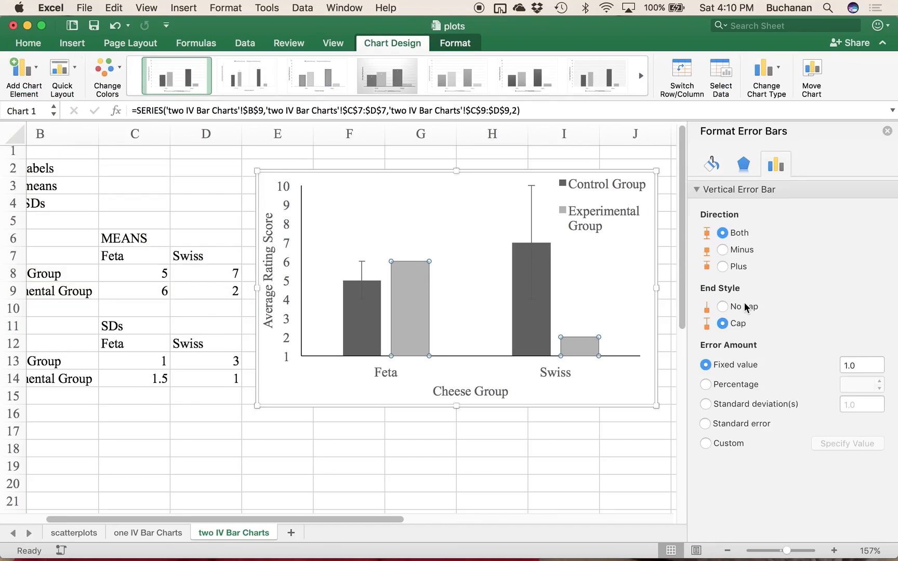
{"action": "left_click", "coordinate": [730, 443]}
{"action": "left_click", "coordinate": [825, 444]}
{"action": "left_click_drag", "start_coordinate": [117, 382], "coordinate": [217, 377]}
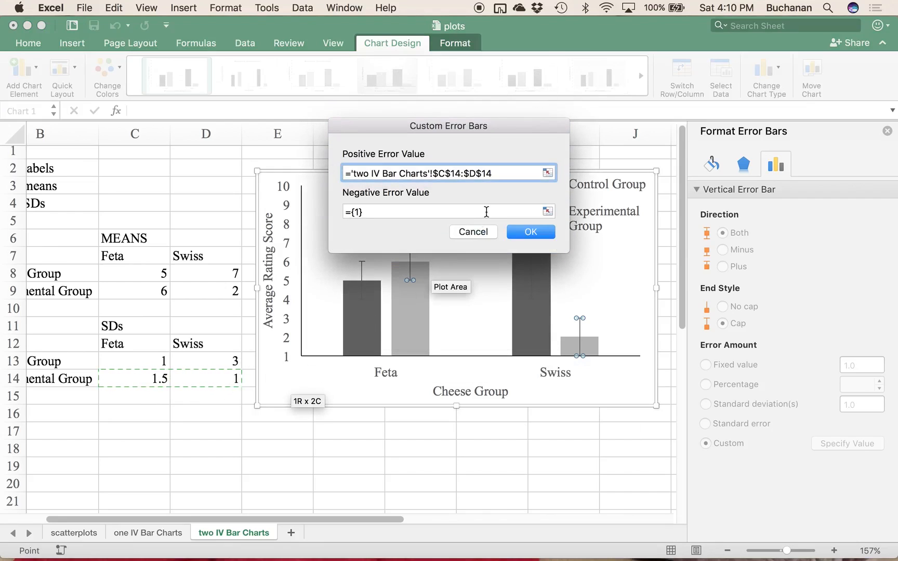
Step: Set the negative error value to C14:D14 and try to apply the Experimental Group's custom error bars
{"action": "left_click", "coordinate": [548, 212]}
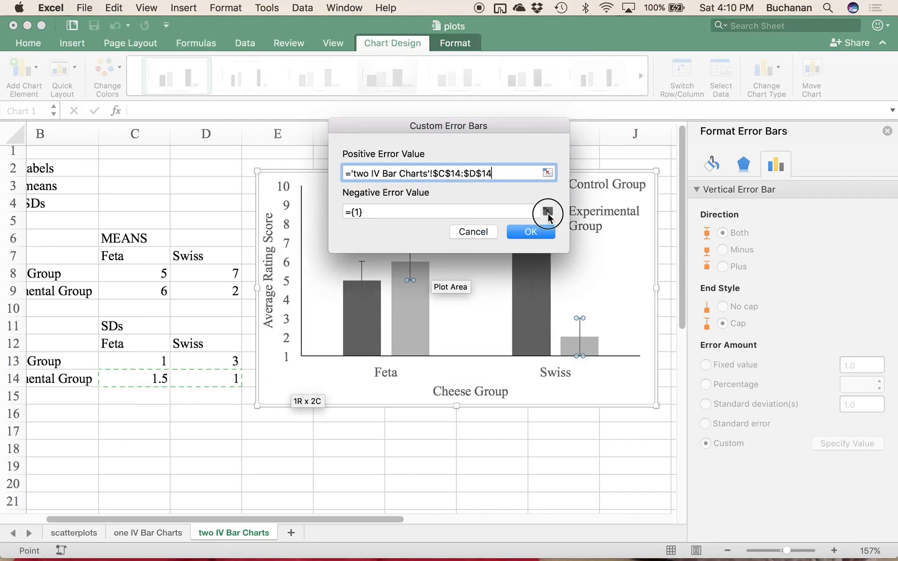
{"action": "left_click", "coordinate": [131, 380]}
{"action": "left_click_drag", "start_coordinate": [131, 381], "coordinate": [230, 381]}
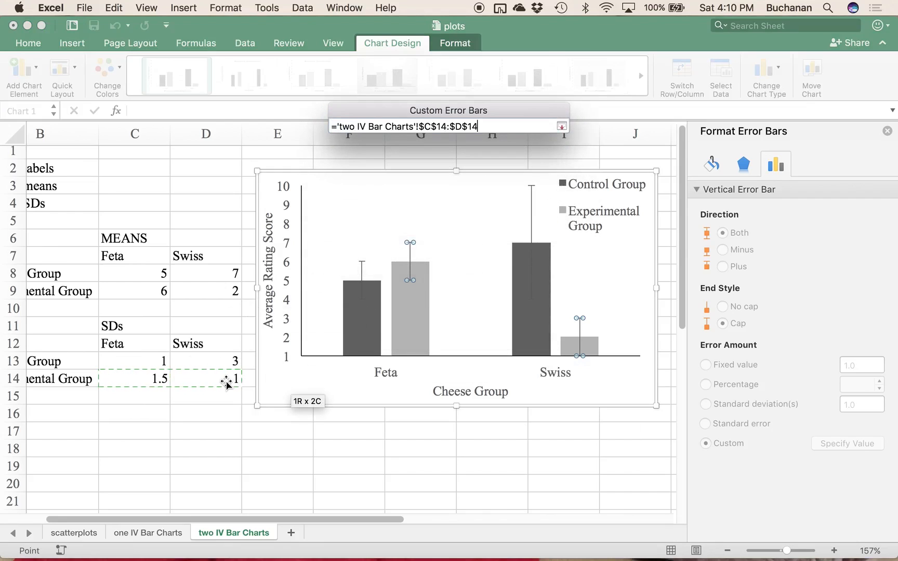
{"action": "left_click", "coordinate": [561, 126]}
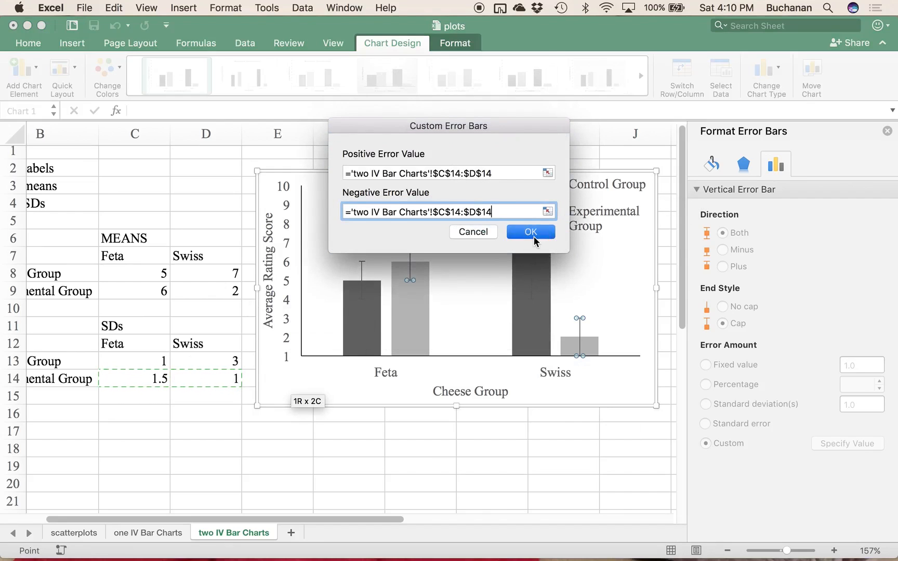
{"action": "left_click", "coordinate": [532, 234]}
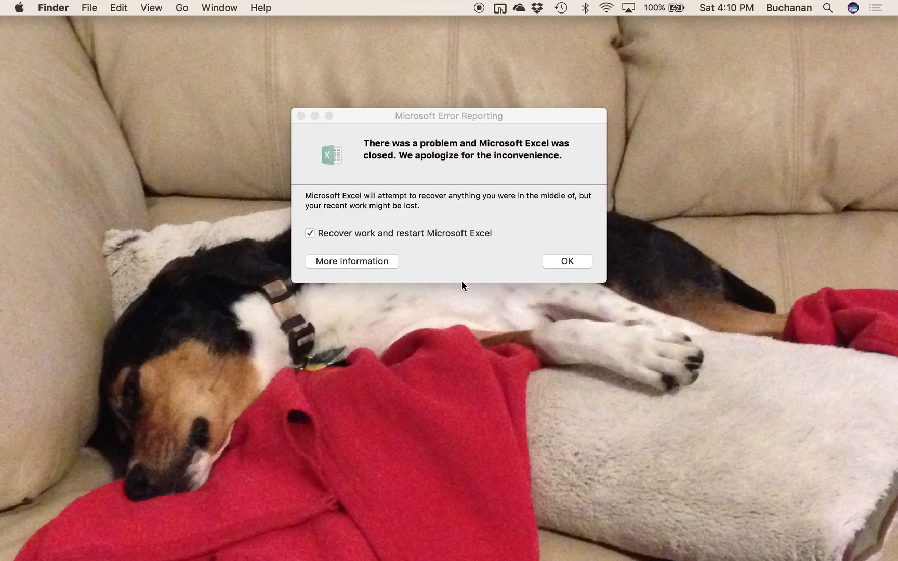
Step: Restart Microsoft Excel with work recovery and open the last saved version of the plots workbook
{"action": "left_click", "coordinate": [559, 262]}
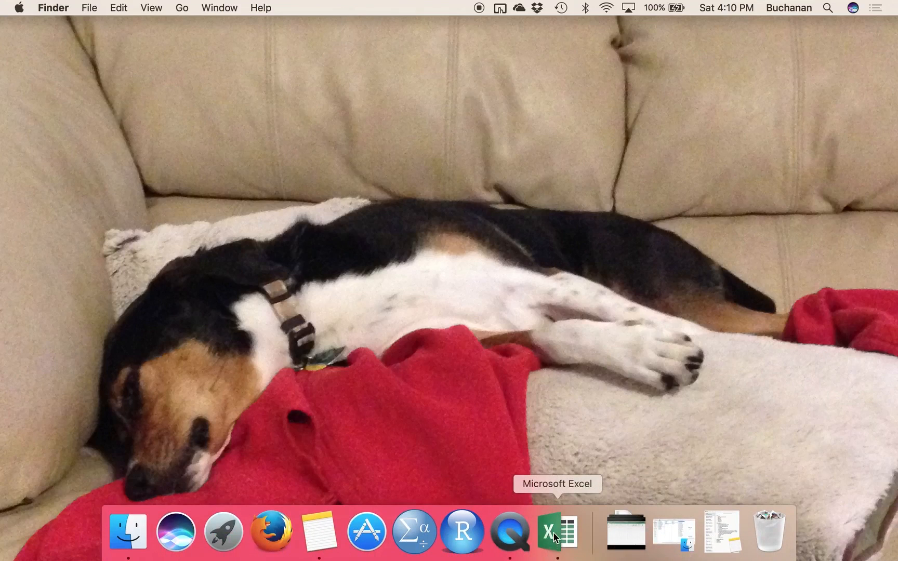
{"action": "left_click", "coordinate": [555, 535]}
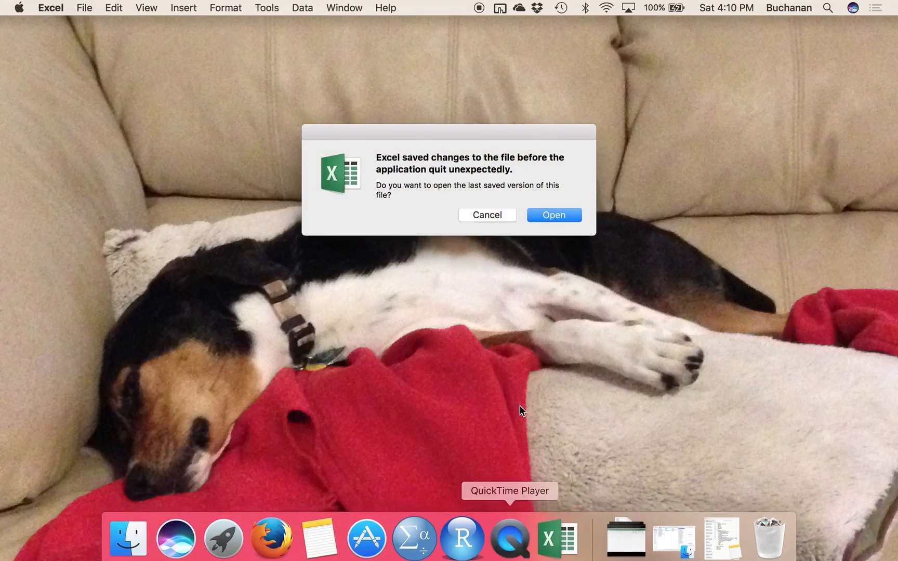
{"action": "left_click", "coordinate": [554, 216]}
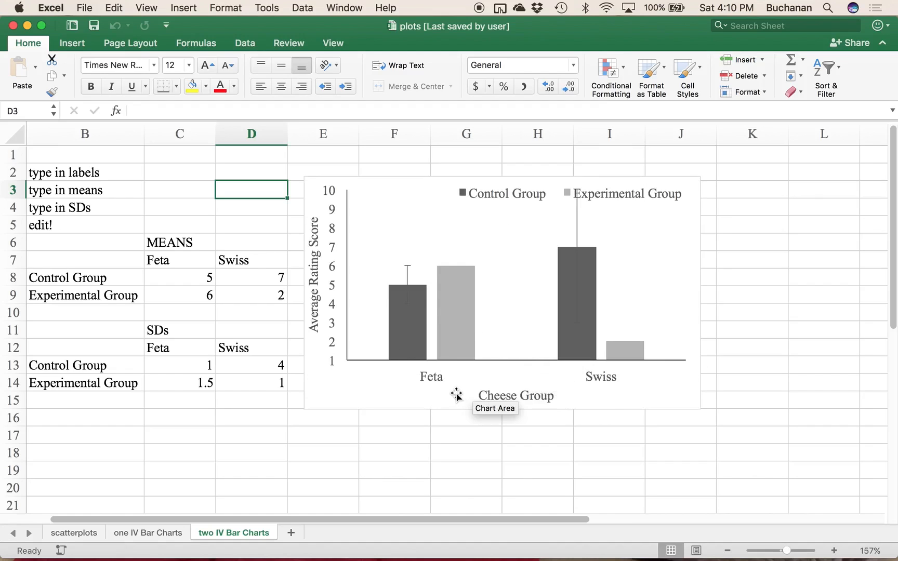
Step: Resize the legend so its two entries stack in the chart's upper-right corner, clear of the Swiss Control Group error bar
{"action": "left_click", "coordinate": [373, 396]}
{"action": "left_click", "coordinate": [544, 196]}
{"action": "mouse_move", "coordinate": [545, 204]}
{"action": "left_mouse_down"}
{"action": "mouse_move", "coordinate": [565, 198]}
{"action": "mouse_move", "coordinate": [551, 204]}
{"action": "left_mouse_up"}
{"action": "left_click_drag", "start_coordinate": [444, 205], "coordinate": [607, 258]}
{"action": "left_click", "coordinate": [589, 286]}
Step: Set the Control Group's Swiss SD in cell D13 to 3
{"action": "left_click", "coordinate": [254, 367]}
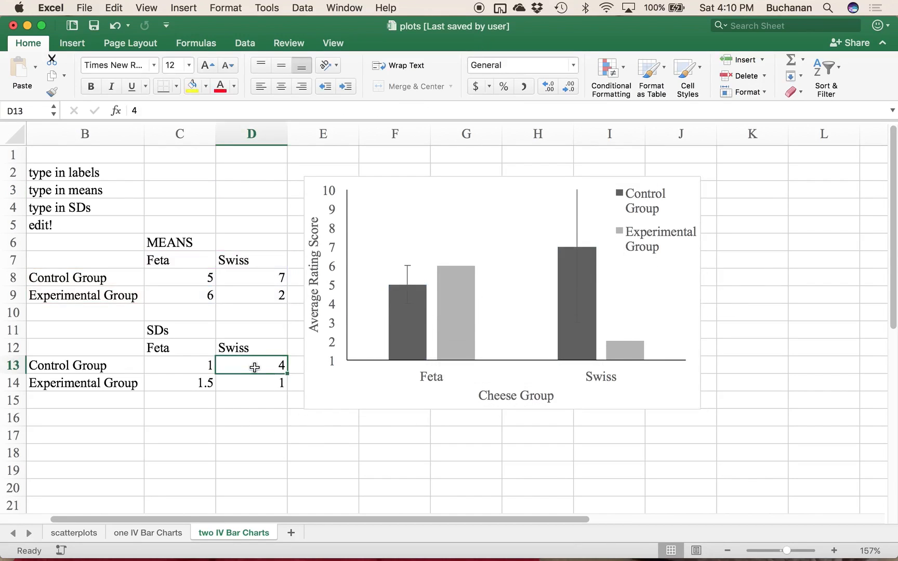
{"action": "type", "text": "3"}
{"action": "key", "text": "Return"}
Step: Add error bars with a custom error amount to the Experimental Group series and open their value entry
{"action": "left_click", "coordinate": [448, 309]}
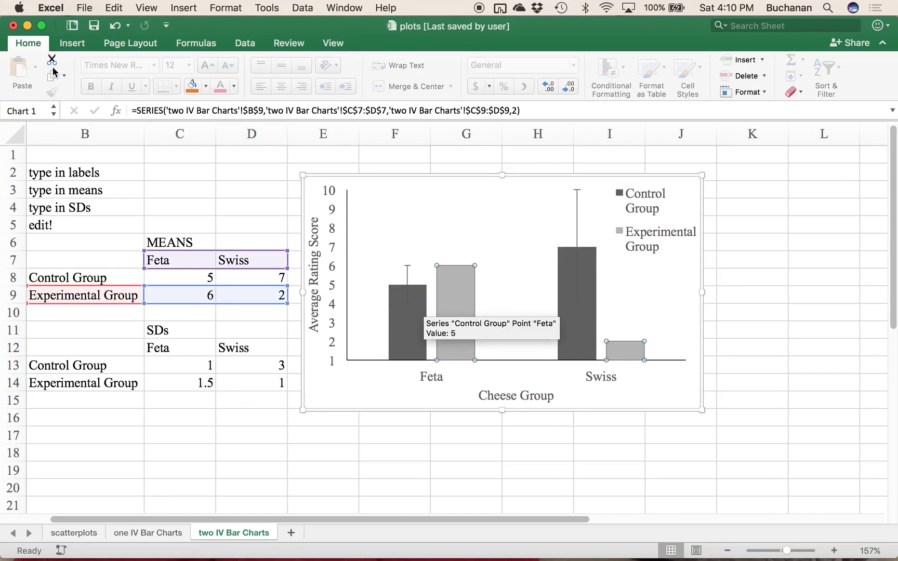
{"action": "left_click", "coordinate": [400, 44]}
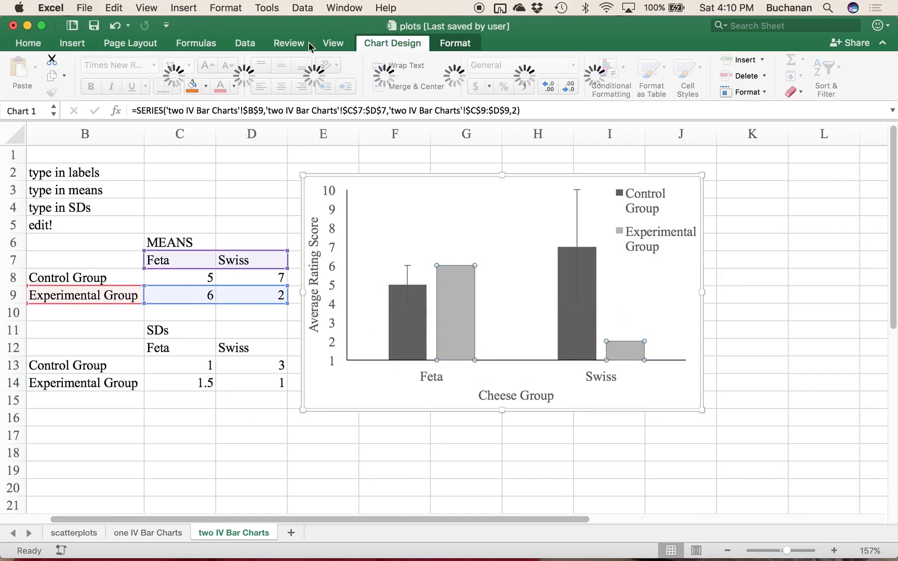
{"action": "left_click", "coordinate": [21, 68]}
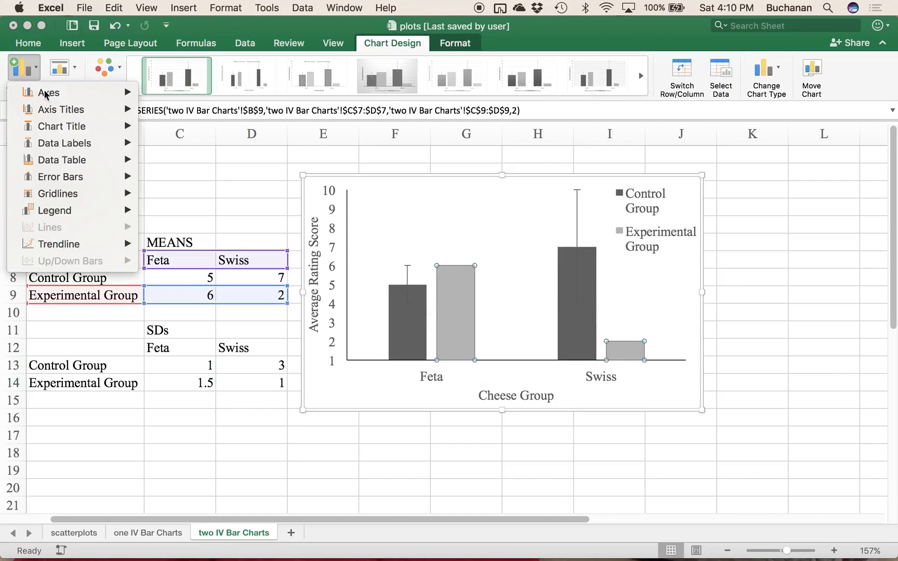
{"action": "mouse_move", "coordinate": [63, 177]}
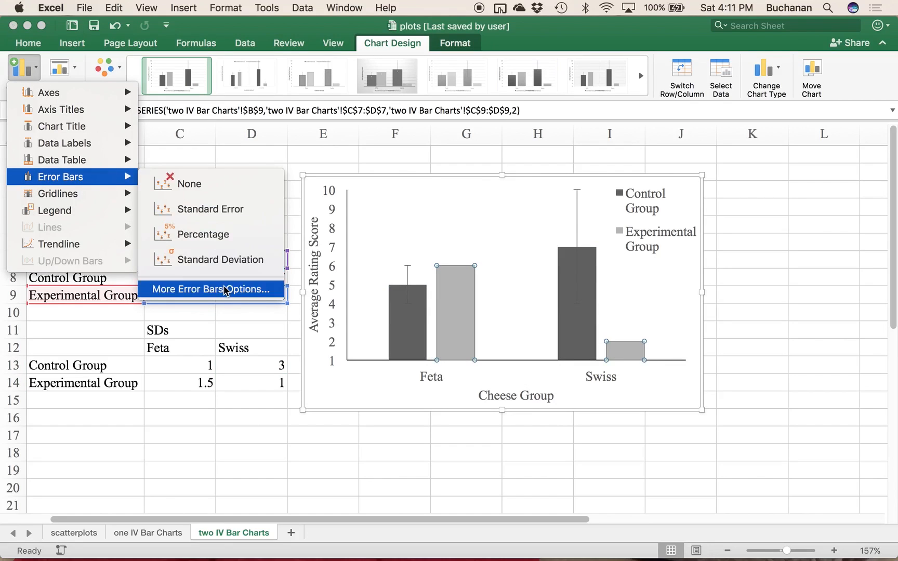
{"action": "left_click", "coordinate": [705, 443]}
{"action": "left_click", "coordinate": [841, 444]}
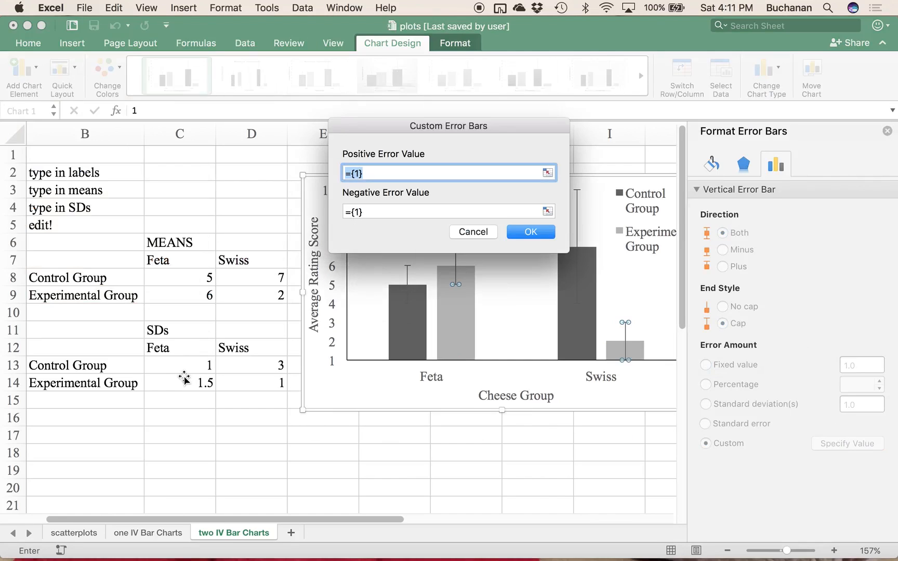
{"action": "left_click", "coordinate": [187, 379]}
{"action": "key", "text": "Return"}
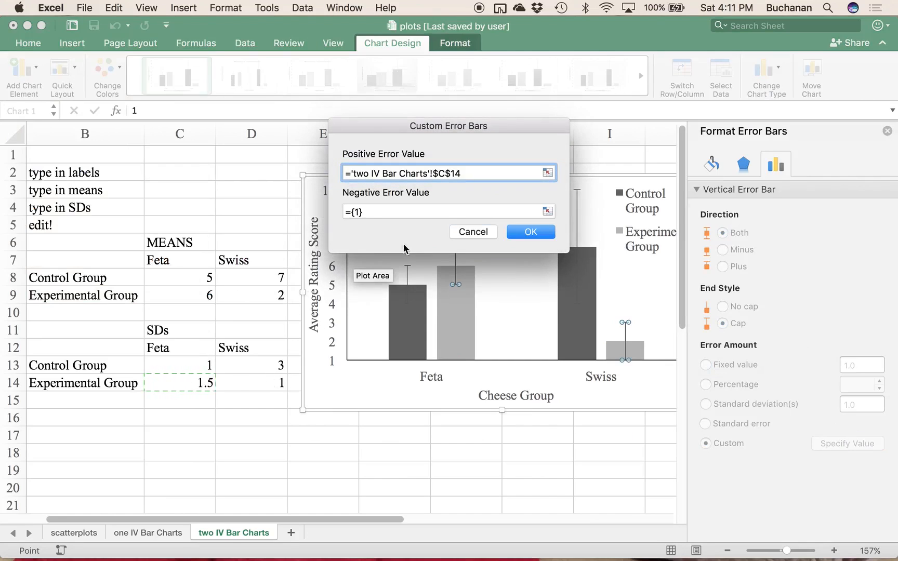
{"action": "left_click_drag", "start_coordinate": [513, 174], "coordinate": [346, 156]}
{"action": "key", "text": "BackSpace"}
Step: Set both the positive and negative error values to C14:D14 and apply the Experimental Group's custom error bars
{"action": "left_click_drag", "start_coordinate": [188, 382], "coordinate": [257, 384]}
{"action": "key", "text": "Return"}
{"action": "left_click", "coordinate": [553, 212]}
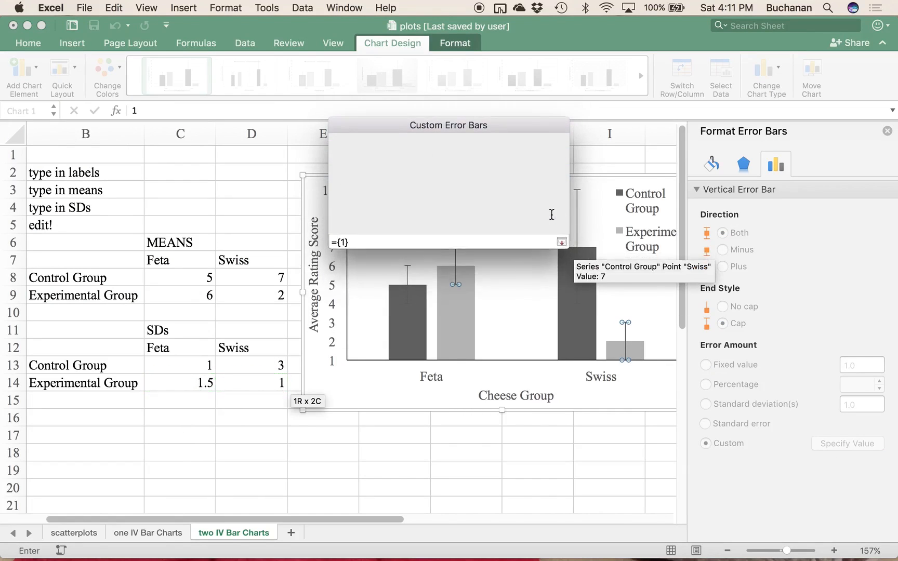
{"action": "left_click_drag", "start_coordinate": [170, 381], "coordinate": [295, 386]}
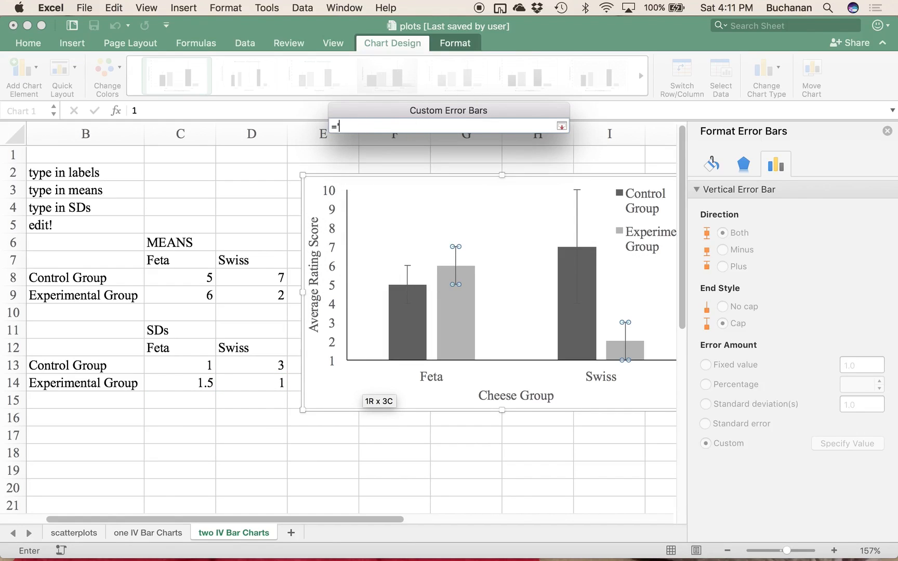
{"action": "left_click_drag", "start_coordinate": [193, 385], "coordinate": [236, 382]}
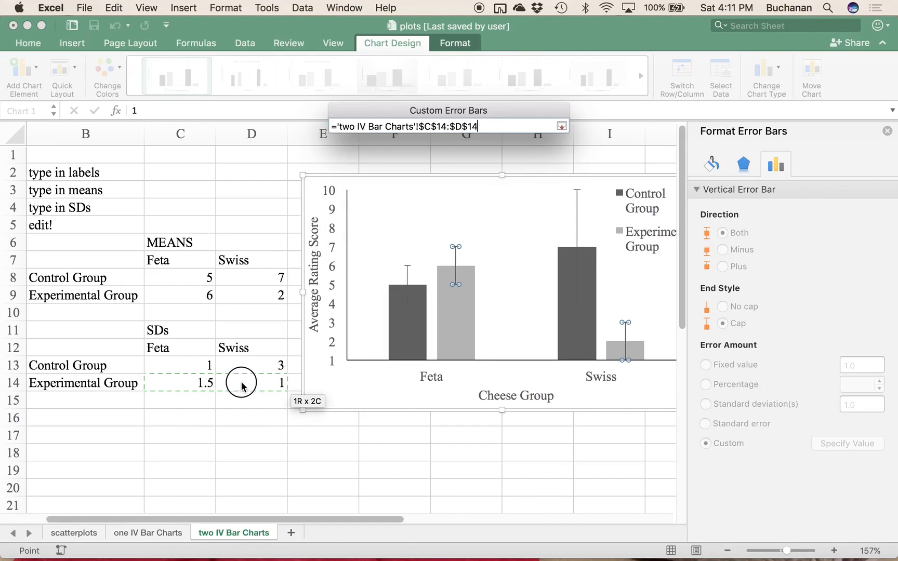
{"action": "left_click", "coordinate": [561, 126]}
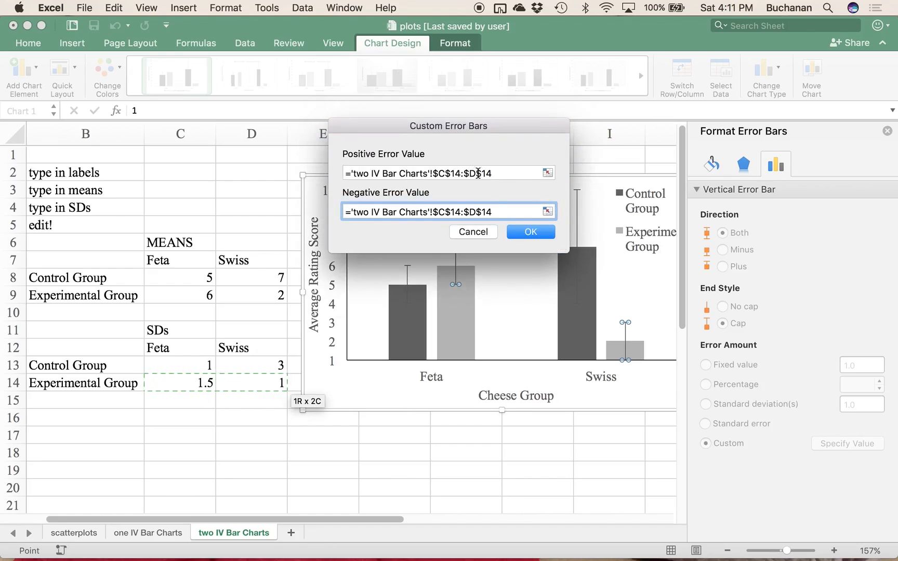
{"action": "left_click", "coordinate": [543, 235]}
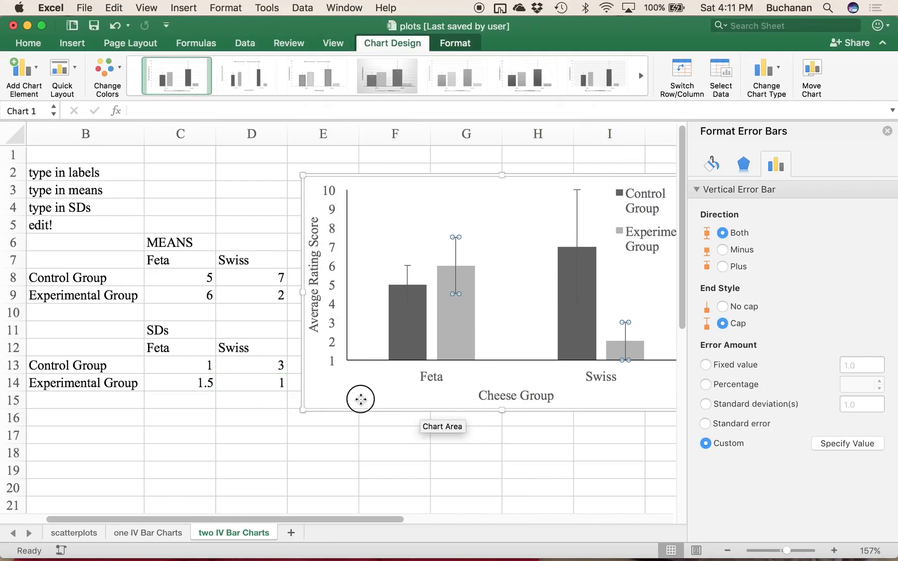
{"action": "left_click", "coordinate": [360, 400]}
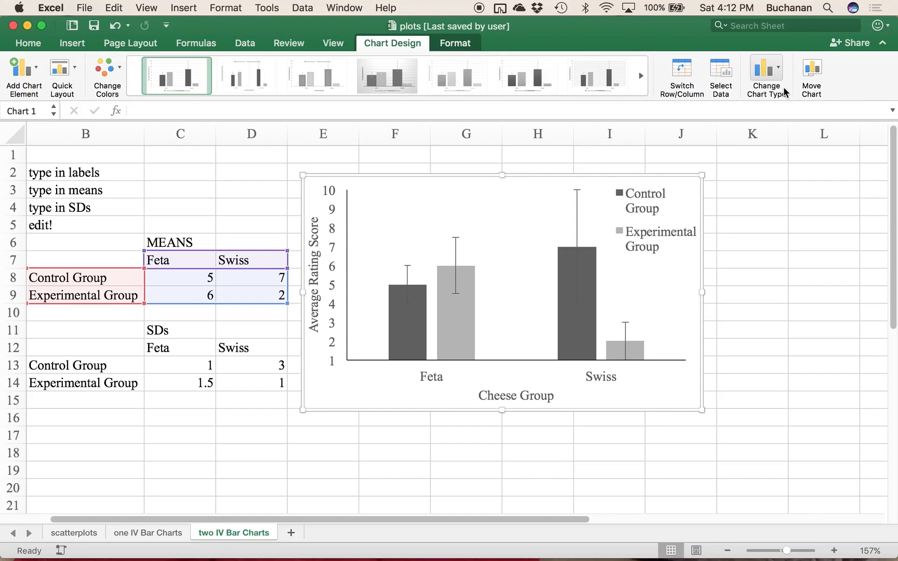
Step: Change the chart type to a plain Line chart
{"action": "left_click", "coordinate": [769, 78]}
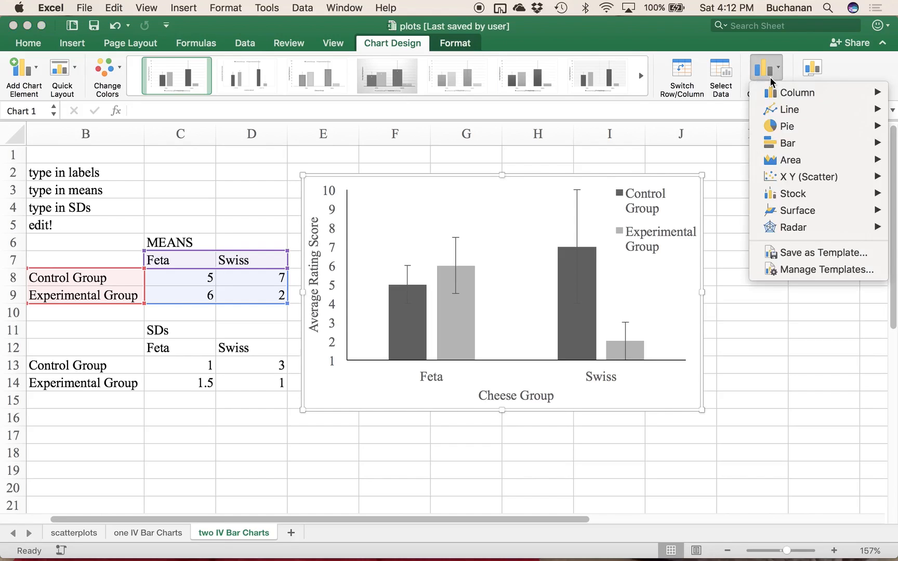
{"action": "mouse_move", "coordinate": [776, 109]}
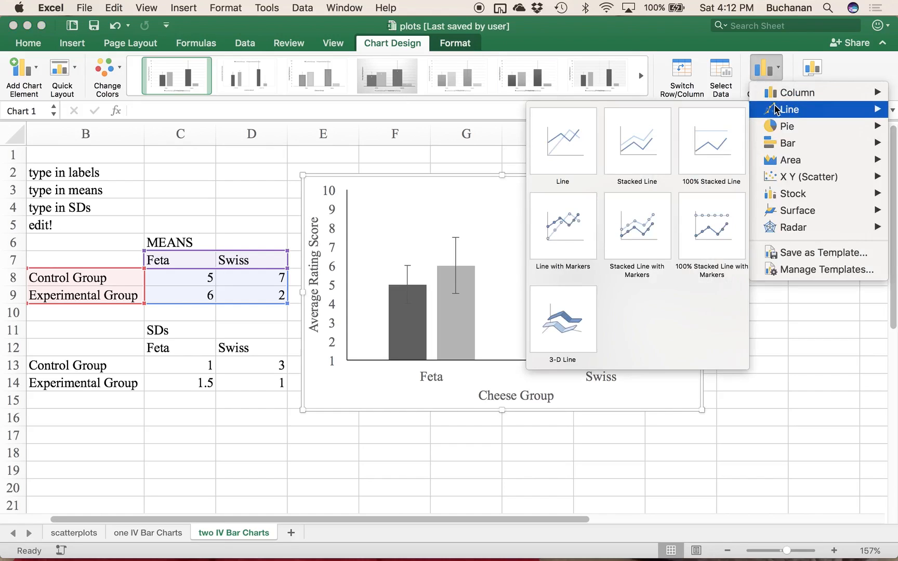
{"action": "left_click", "coordinate": [581, 143]}
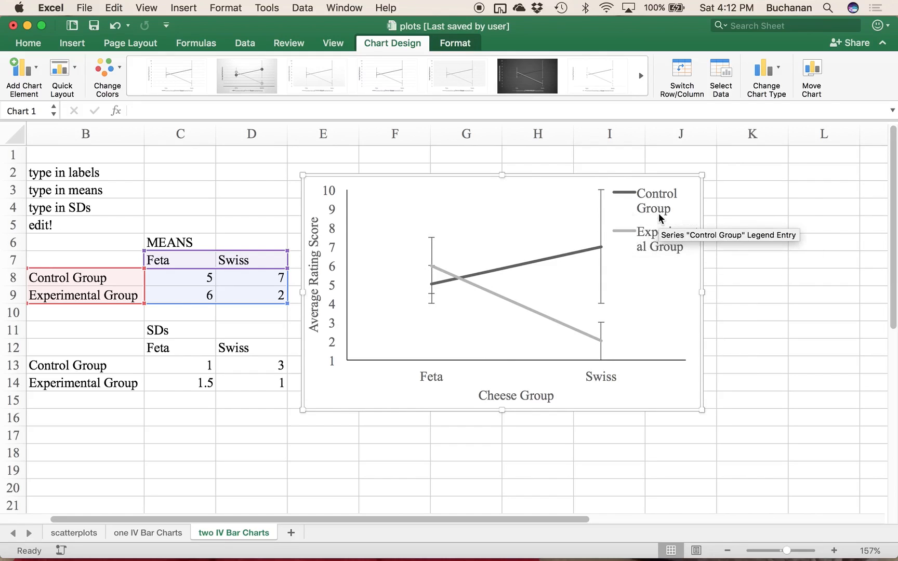
Step: Change the chart type back to Clustered Column
{"action": "left_click", "coordinate": [776, 83]}
{"action": "mouse_move", "coordinate": [785, 92]}
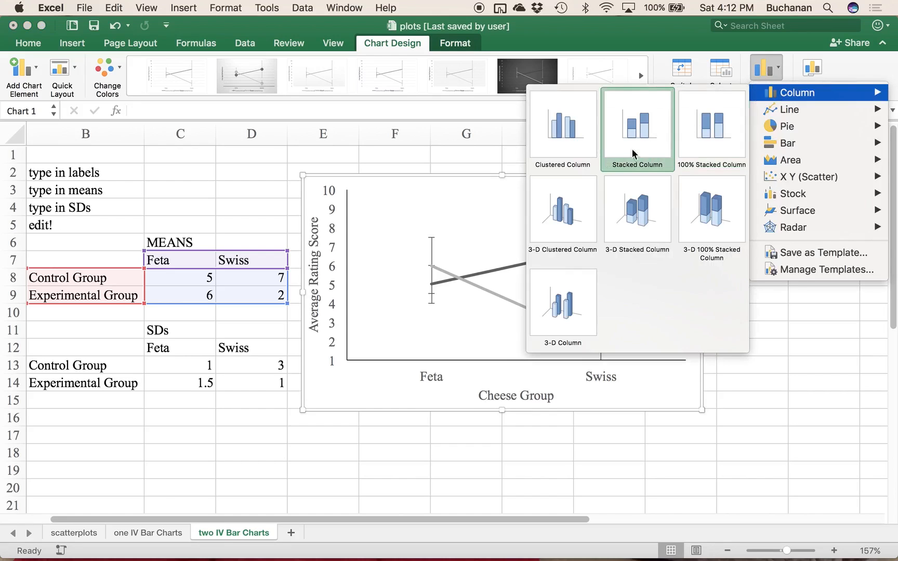
{"action": "left_click", "coordinate": [568, 125]}
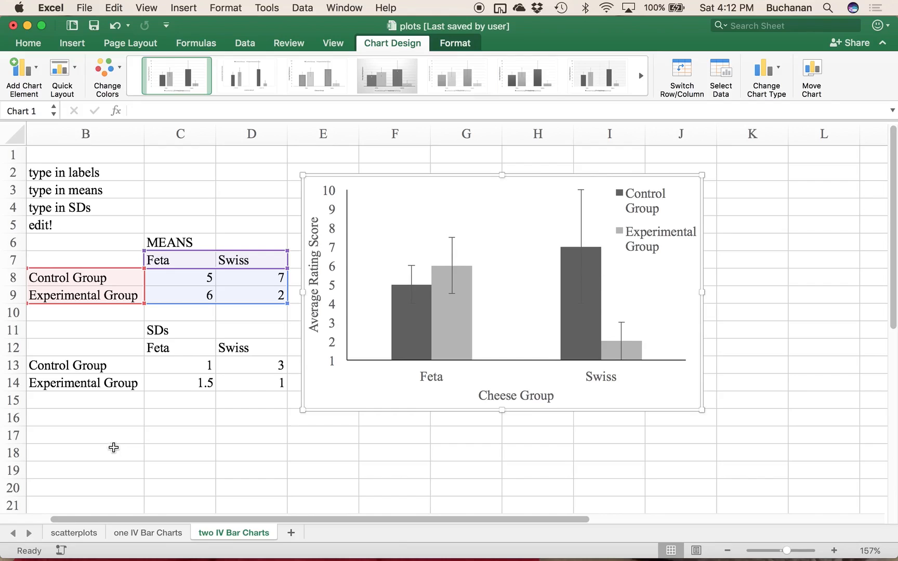
{"action": "mouse_move", "coordinate": [400, 294]}
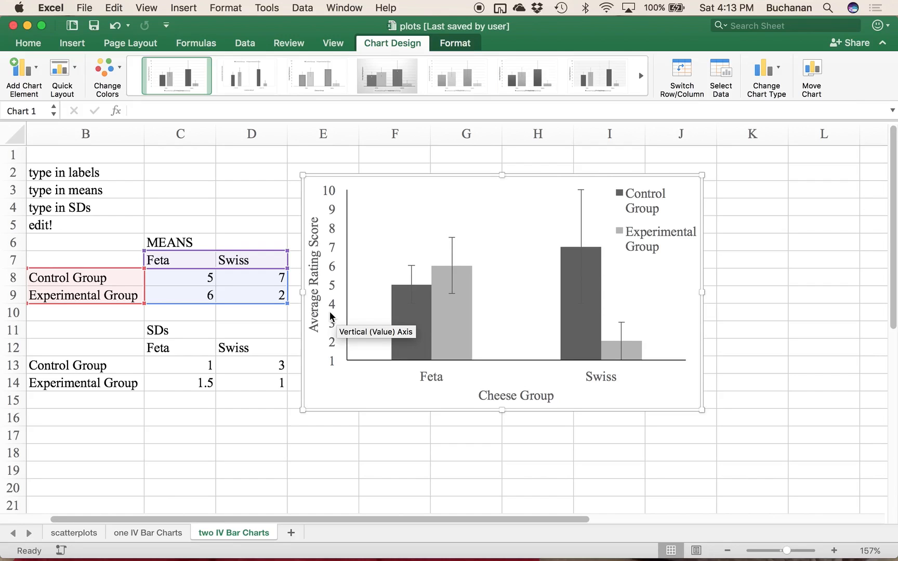
{"action": "key", "text": "ctrl+Up"}
{"action": "left_click", "coordinate": [262, 298]}
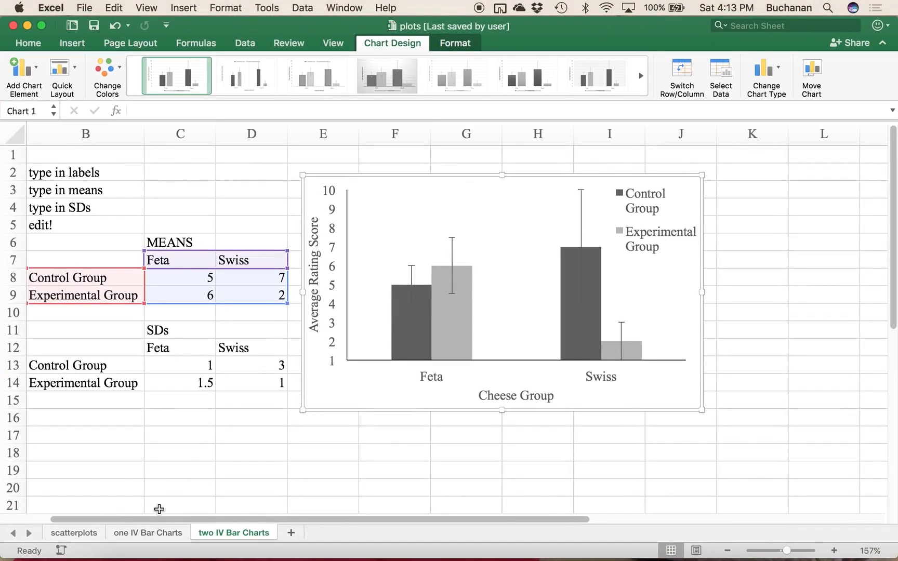